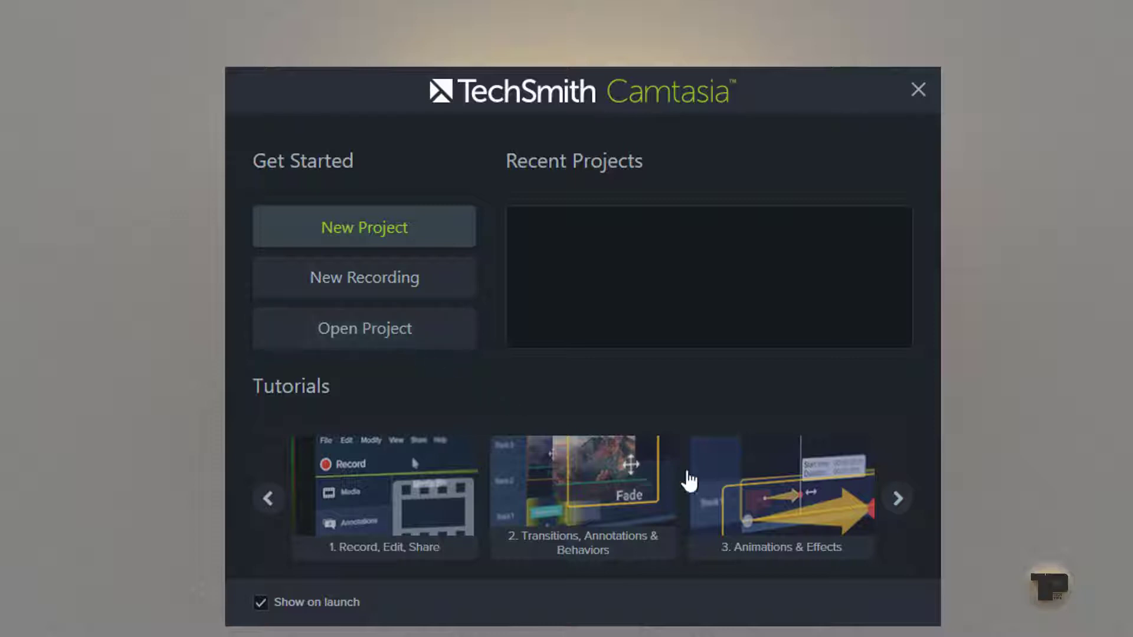
Step: Start a new project from the welcome screen and continue with the trial version
left_click(899, 500)
left_click(899, 501)
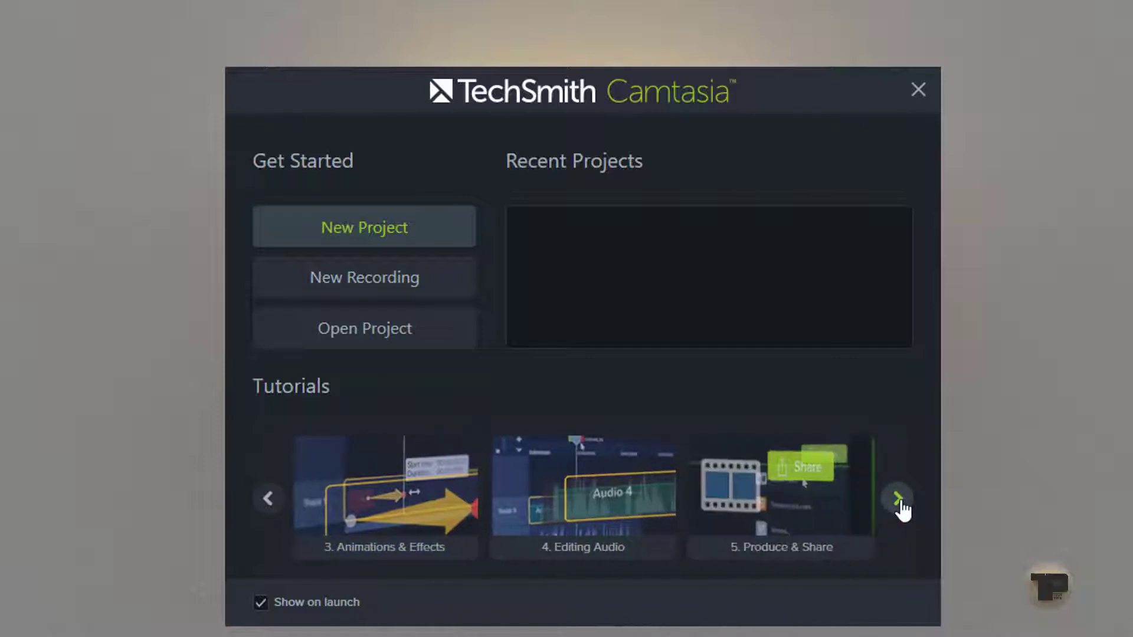
left_click(900, 500)
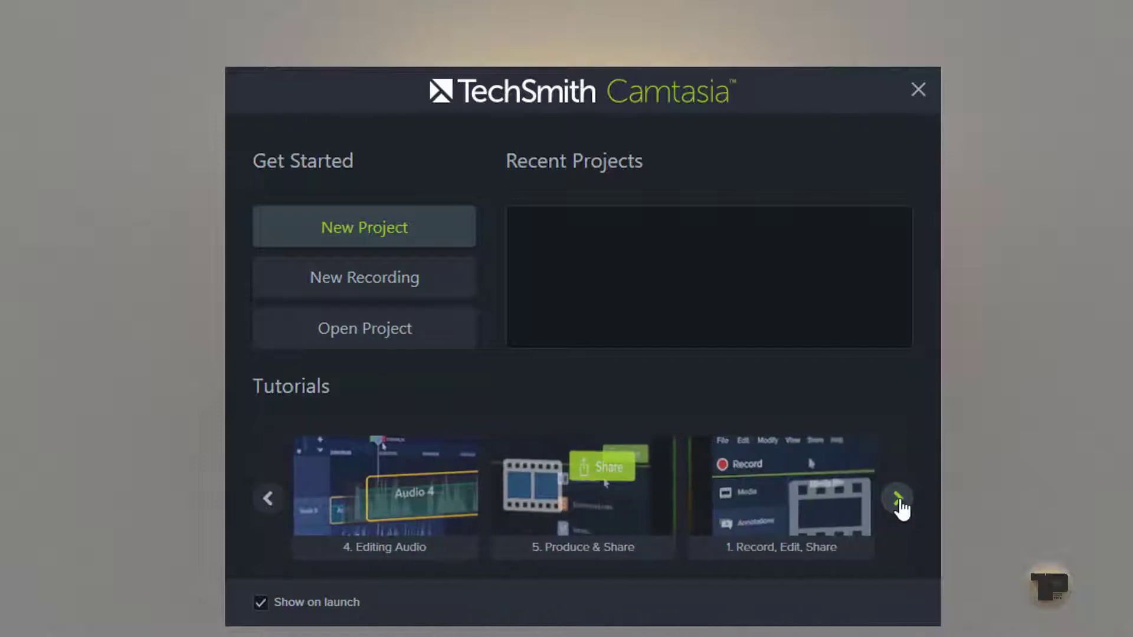
left_click(371, 239)
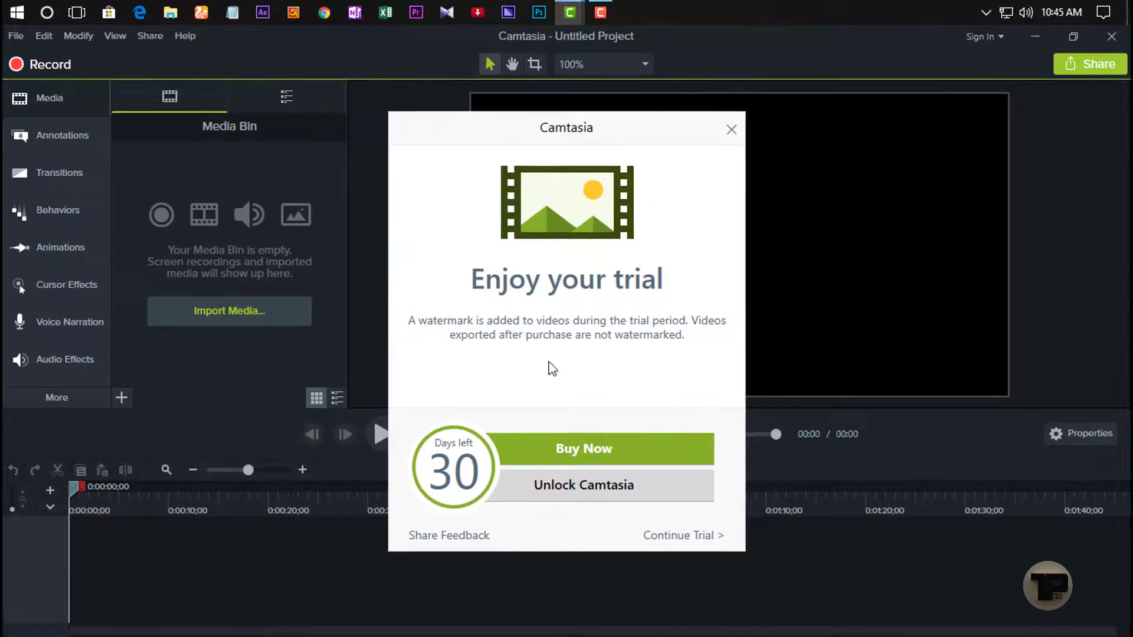
left_click(697, 546)
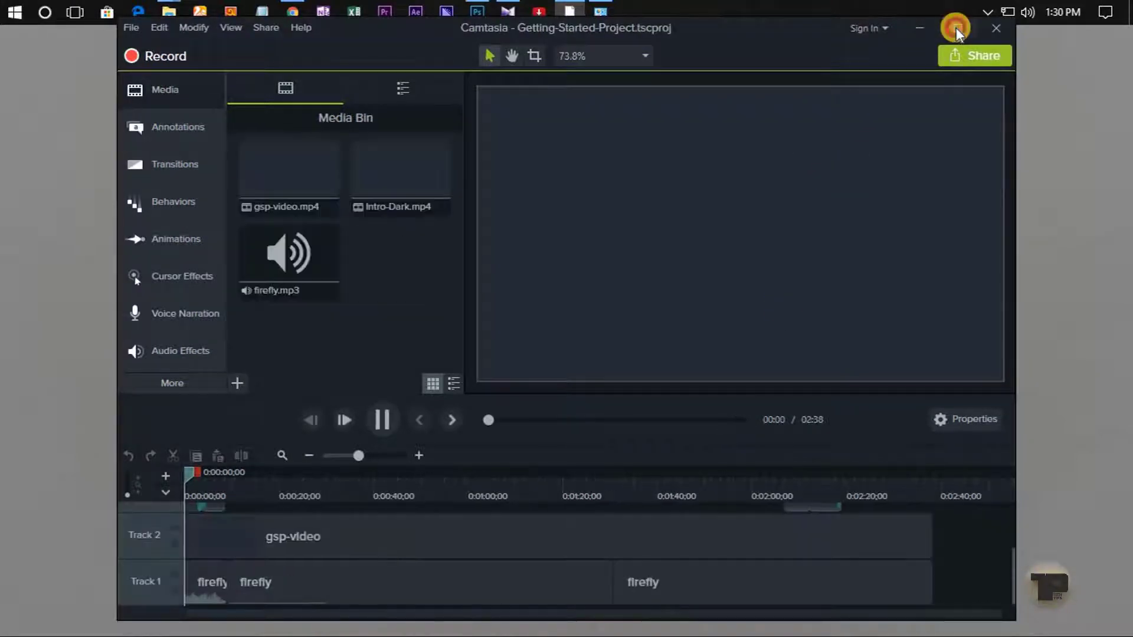
Step: Maximize the Getting-Started-Project window and pause the sample project's playback
left_click(956, 27)
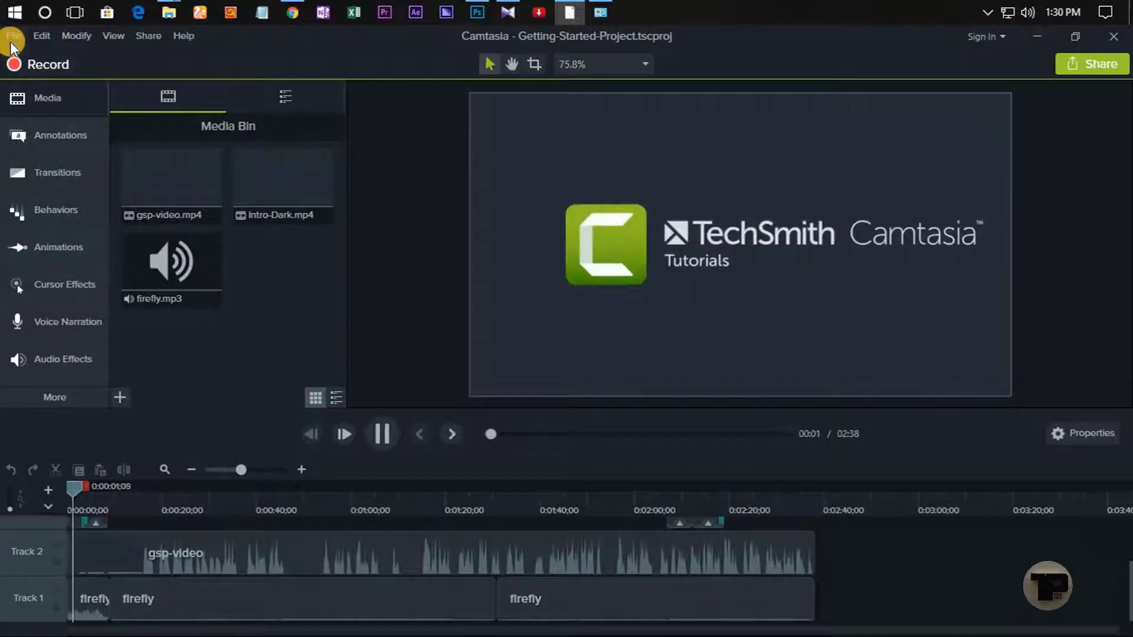
left_click(375, 430)
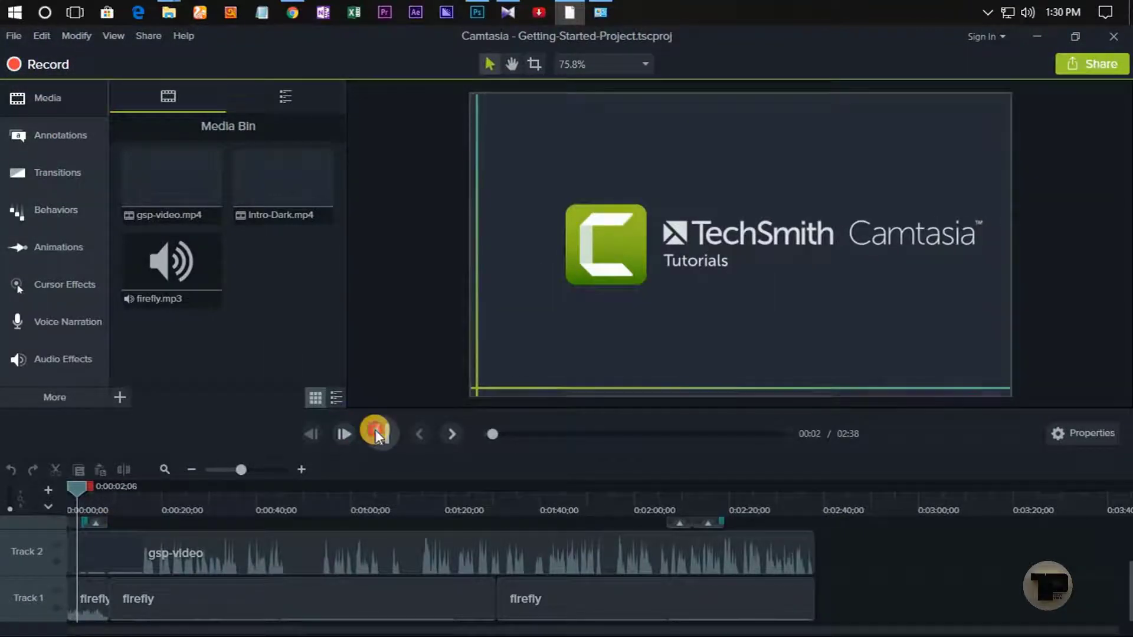
left_click(16, 34)
mouse_move(48, 45)
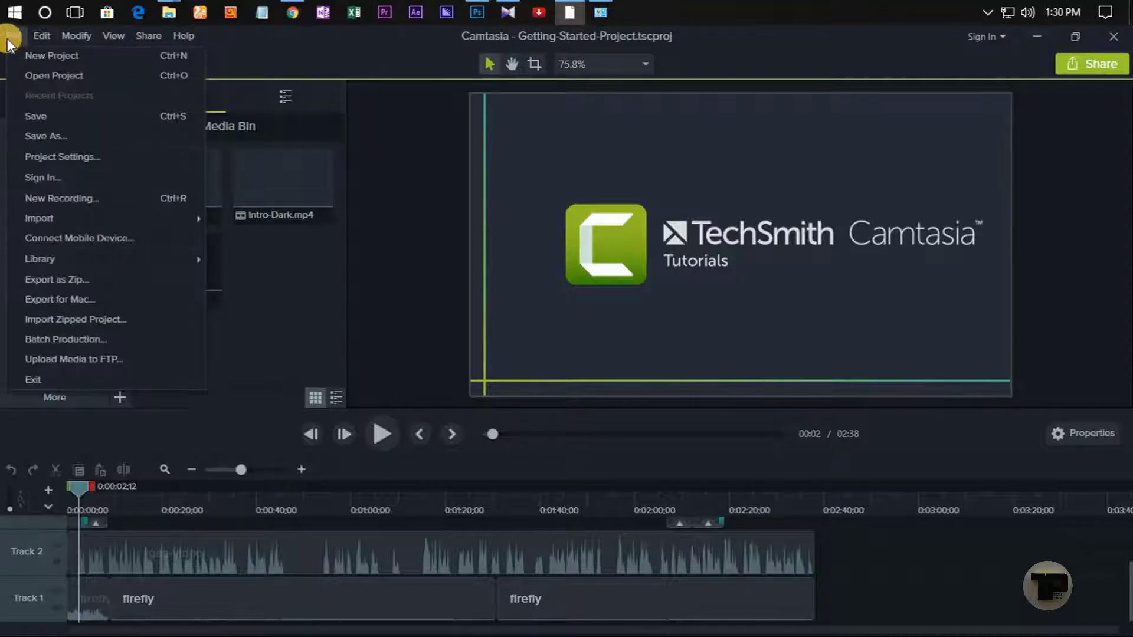
left_click(395, 95)
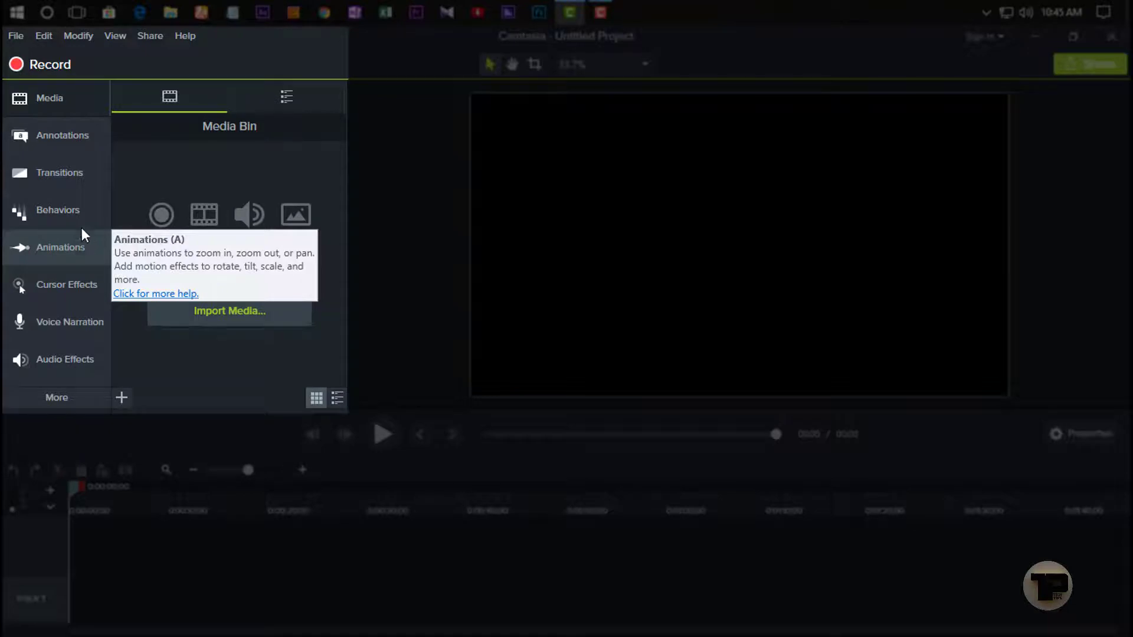
left_click(59, 397)
left_click(80, 428)
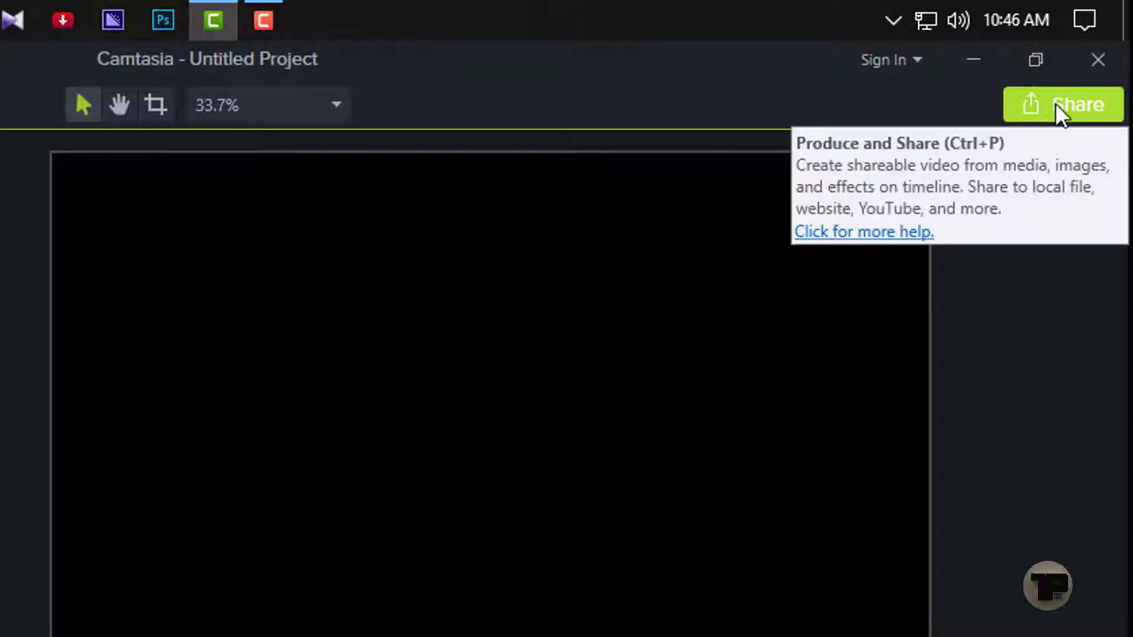
left_click(1056, 102)
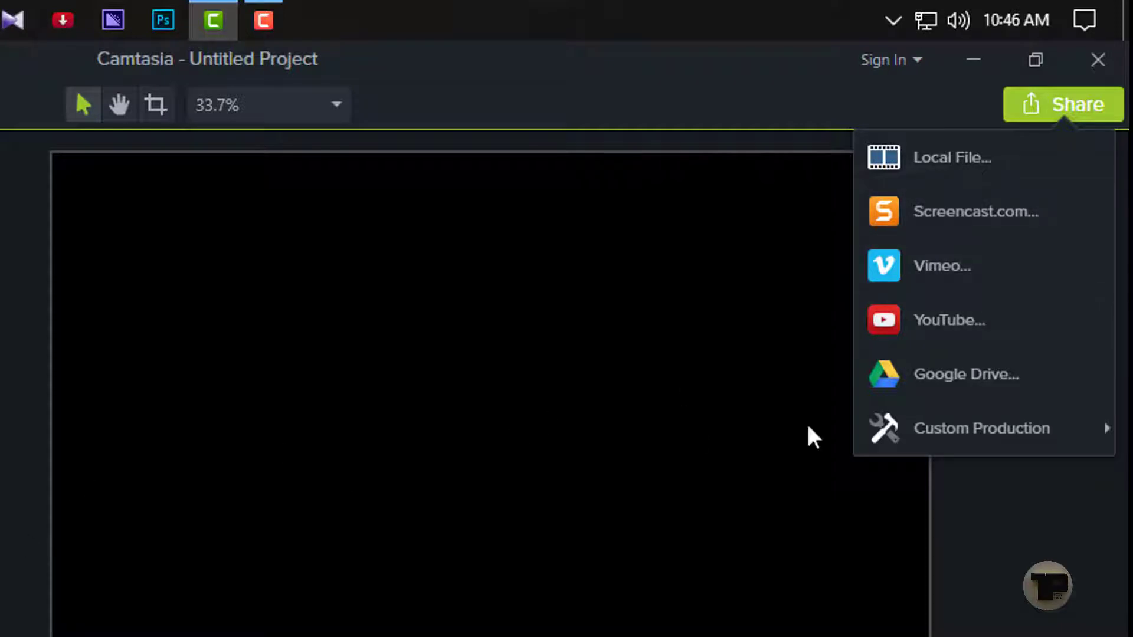
mouse_move(1001, 441)
left_click(651, 502)
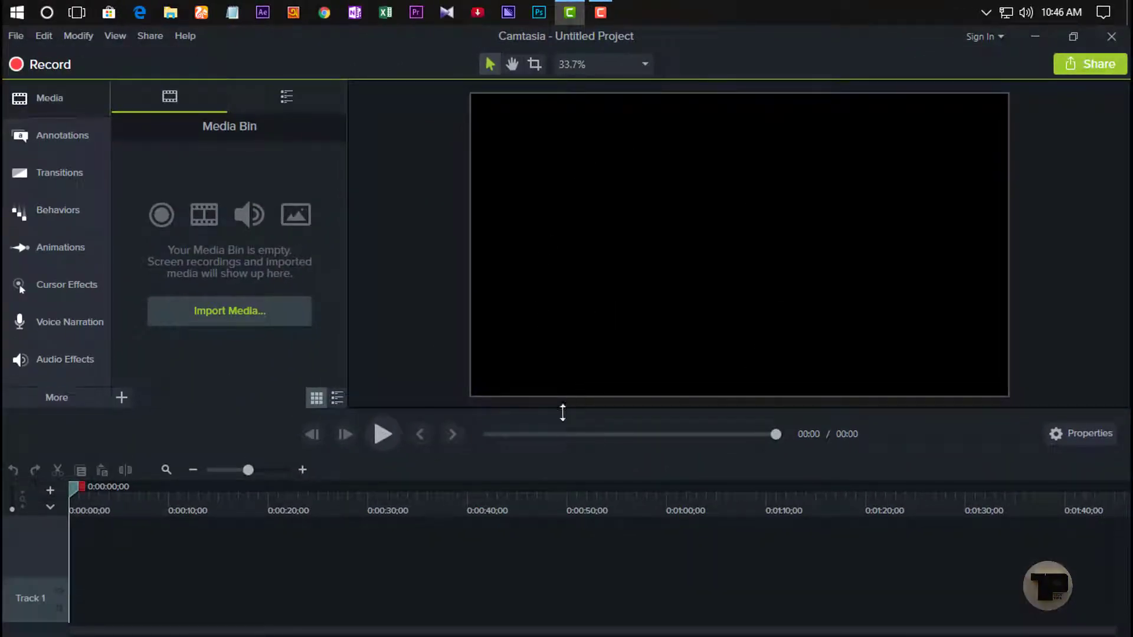
Step: Enlarge the preview canvas slightly by lowering the divider above the timeline
left_click_drag(564, 405, 624, 421)
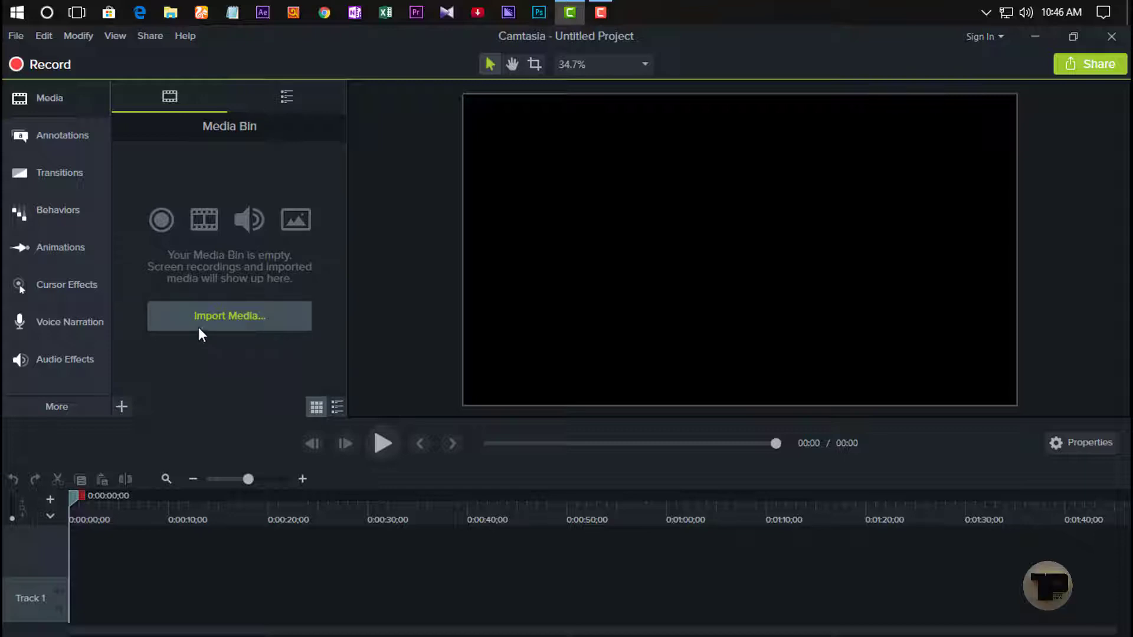
left_click(16, 34)
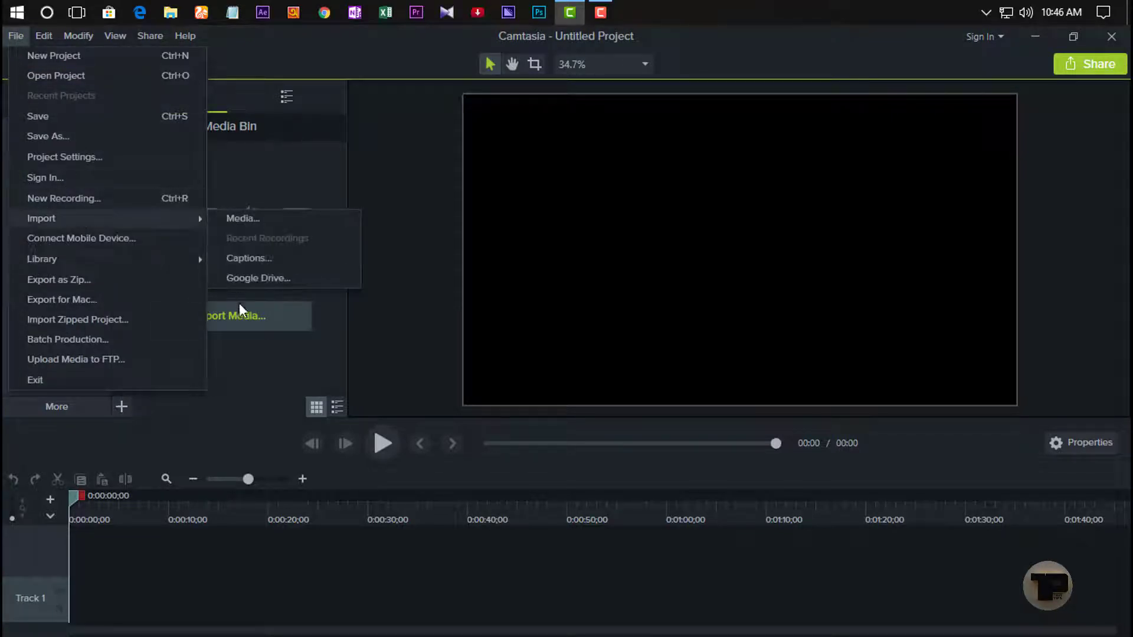
left_click(245, 349)
right_click(177, 354)
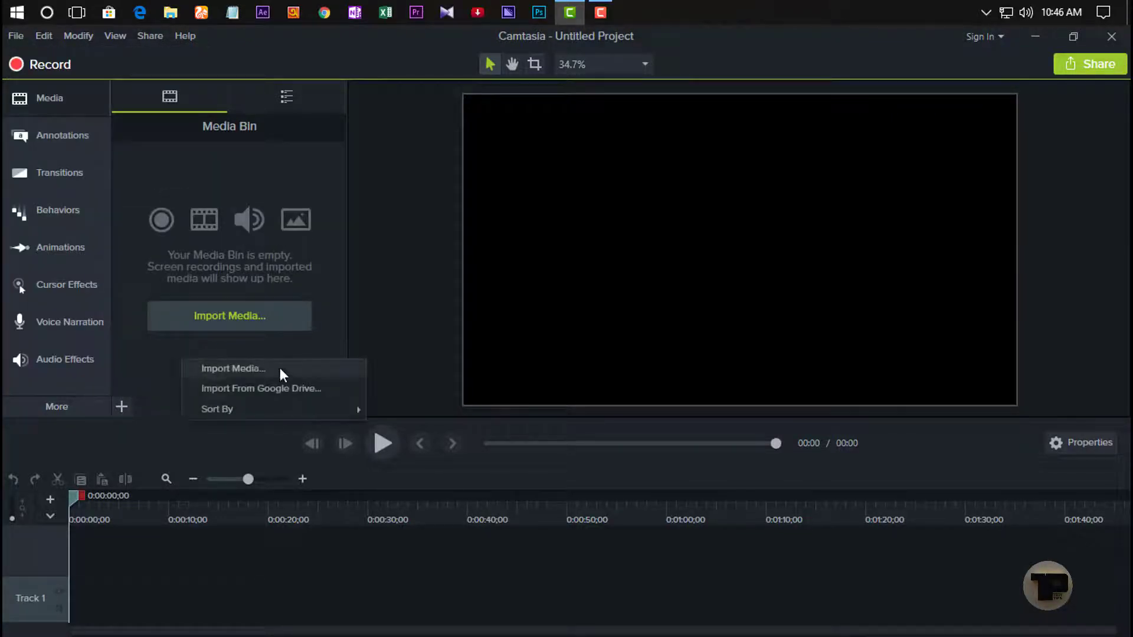
left_click(138, 371)
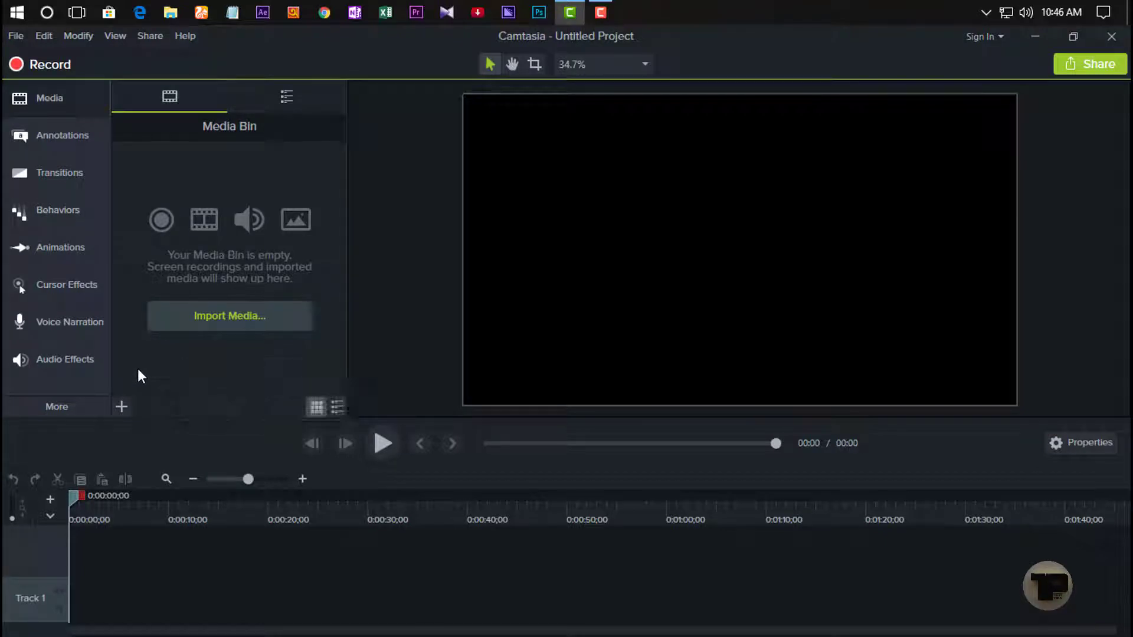
Step: Import the video clips MVI_0031.MOV, MVI_0038.MOV and MVI_0048.MOV from the 100CANON folder into the media bin
left_click(232, 311)
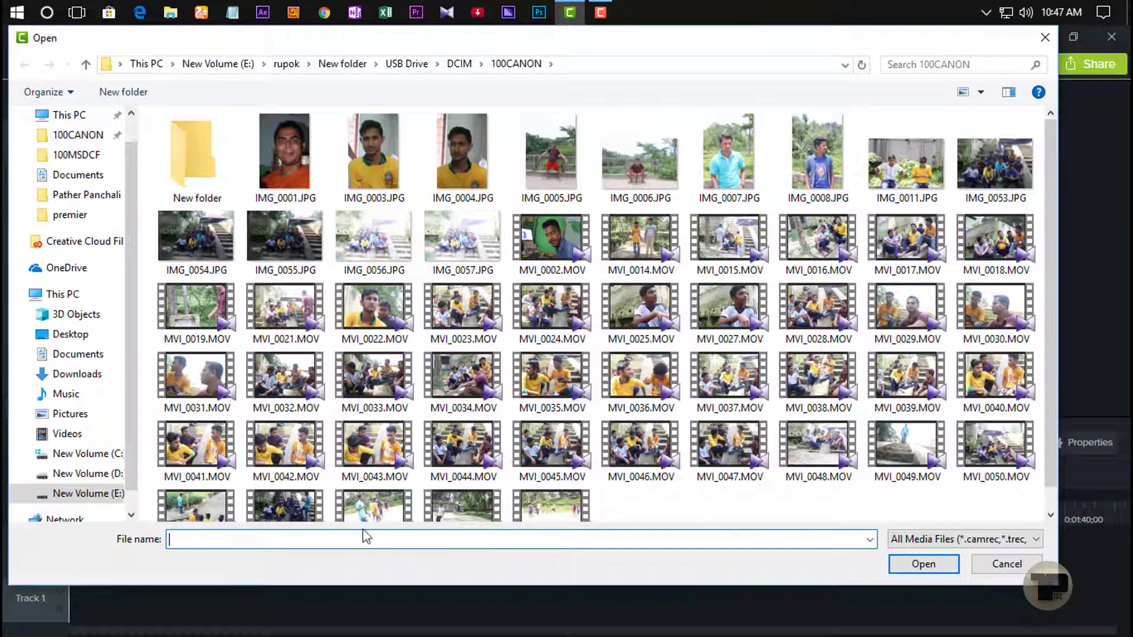
left_click(196, 381)
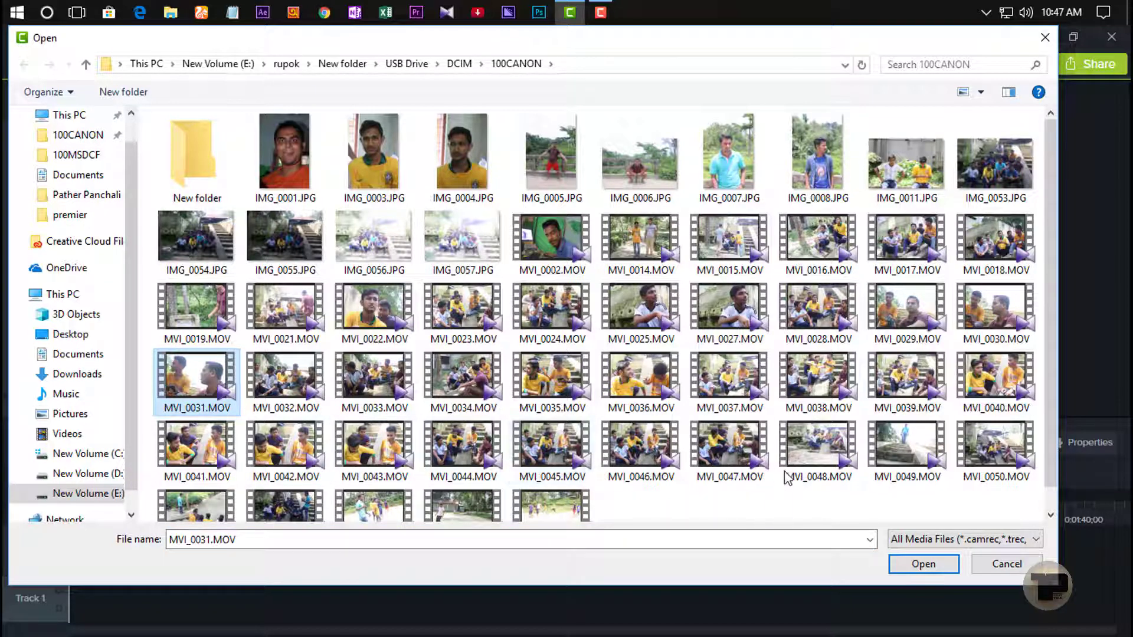
left_click(818, 390, "ctrl")
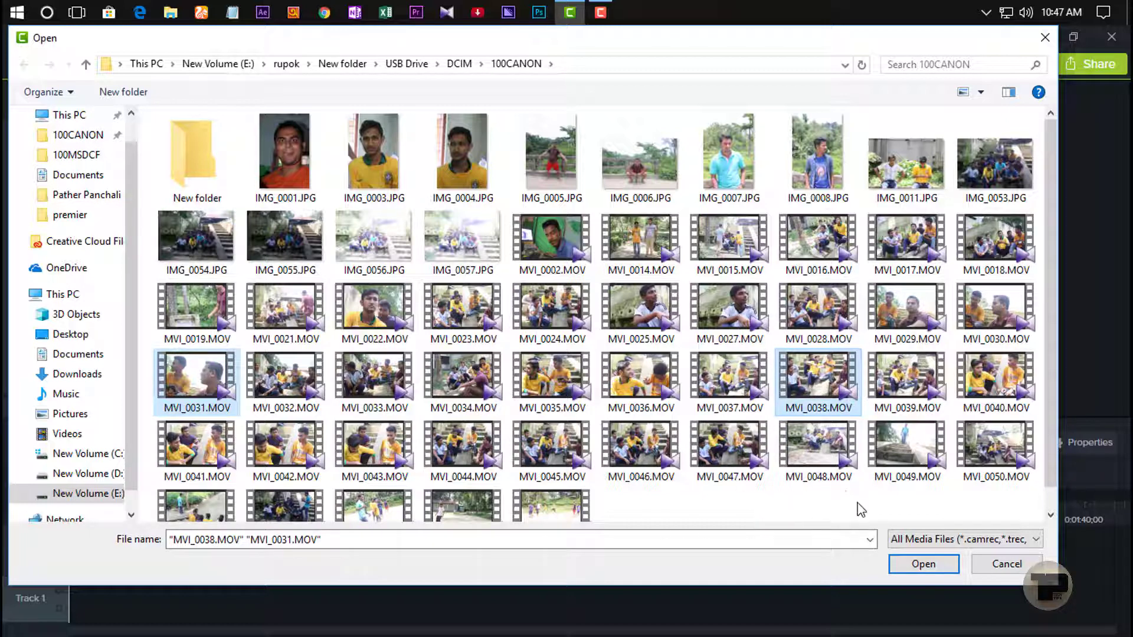
left_click(819, 449, "ctrl")
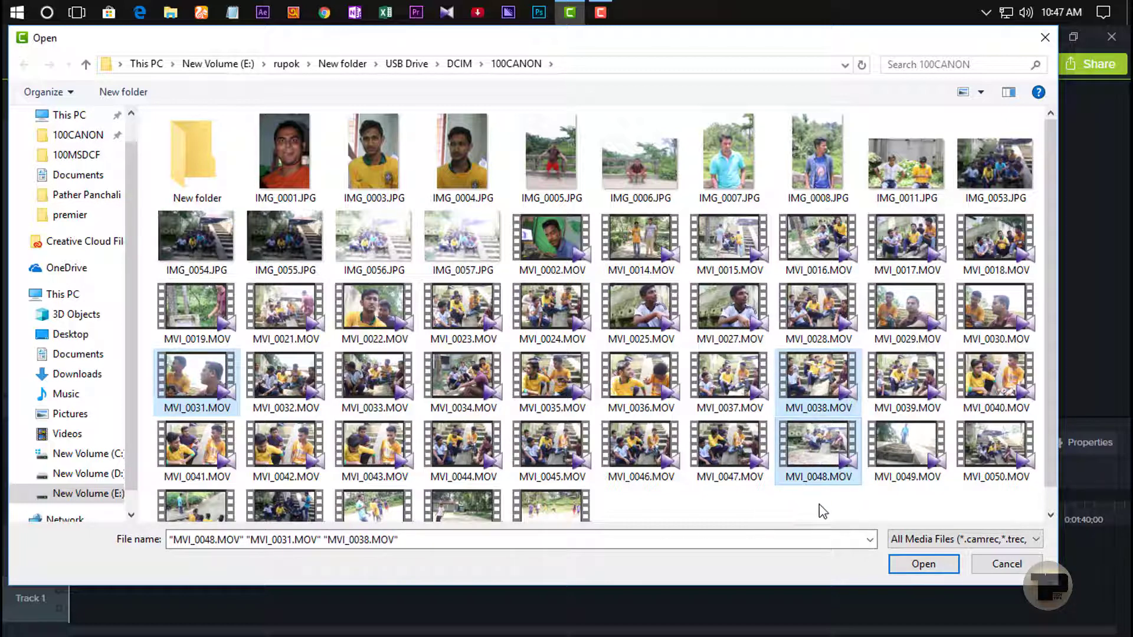
left_click(924, 564)
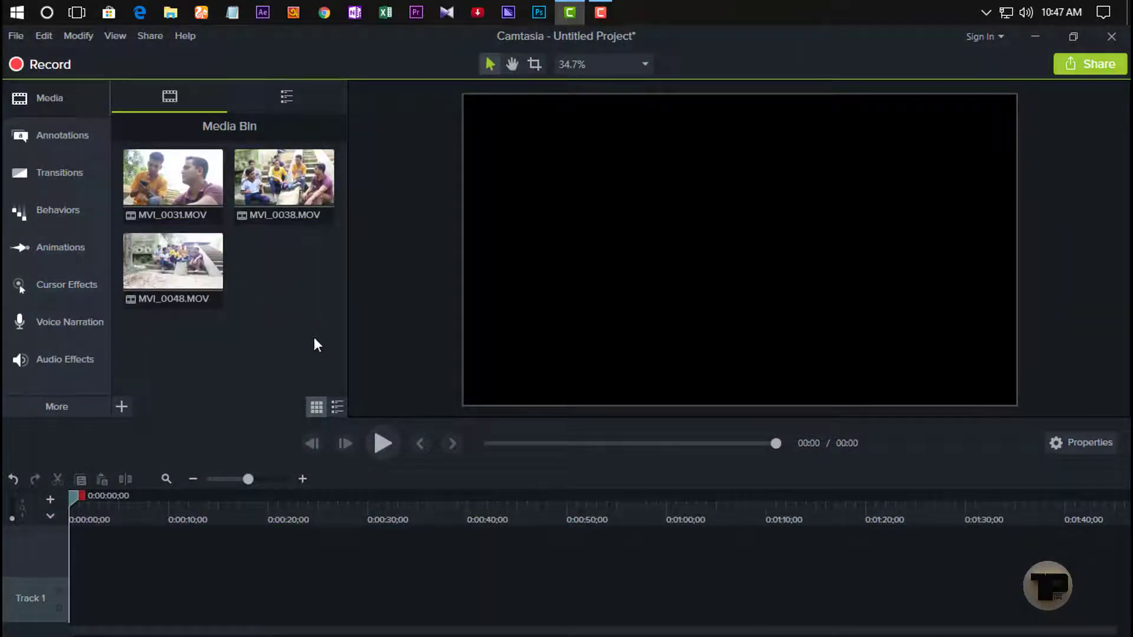
Step: Show the media bin as a list of details and return it to thumbnails
left_click(144, 212)
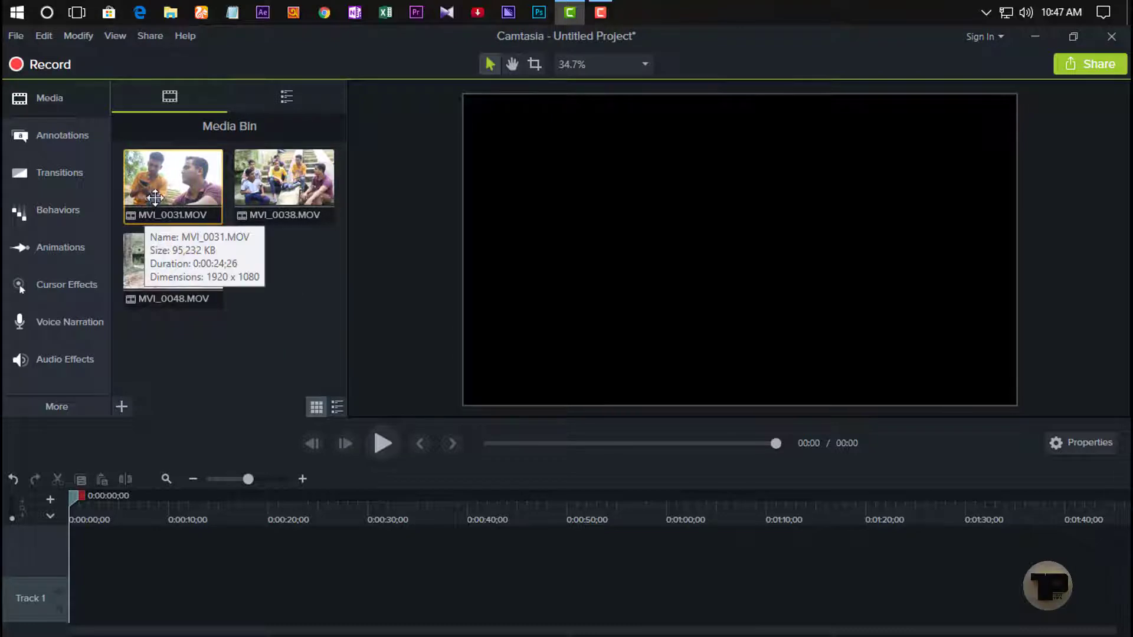
left_click(232, 192)
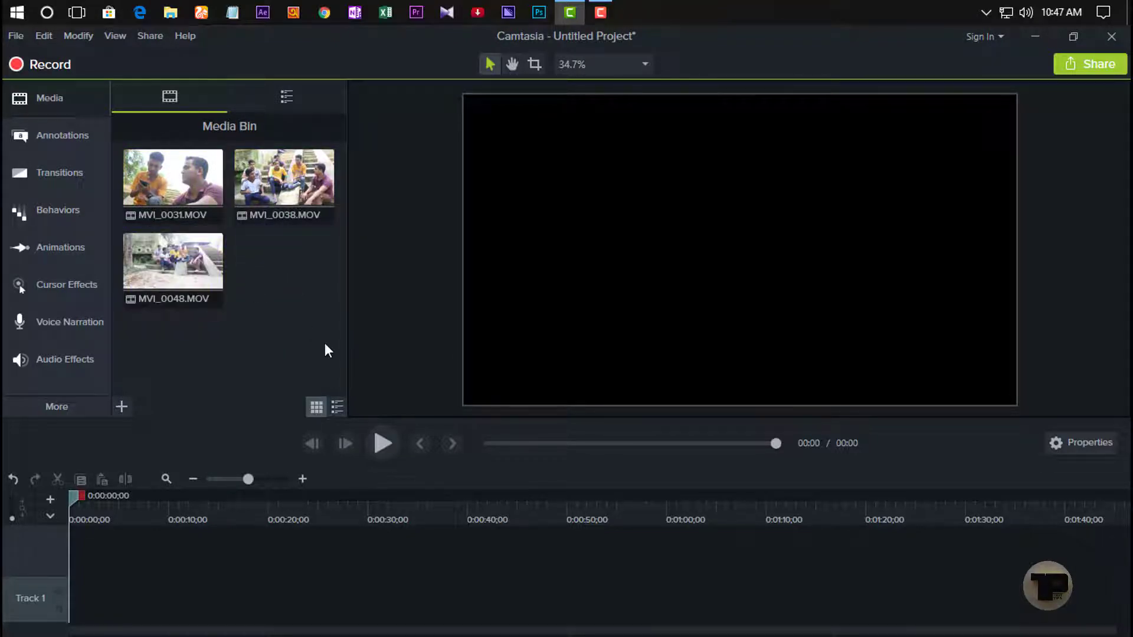
left_click(338, 406)
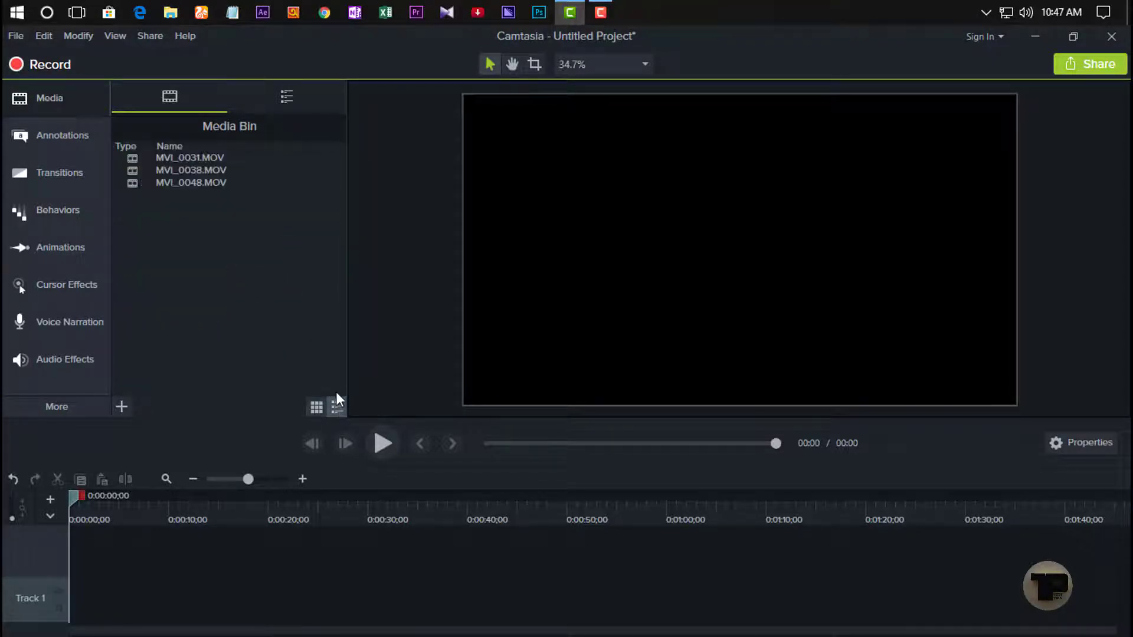
left_click(317, 406)
left_click(167, 222)
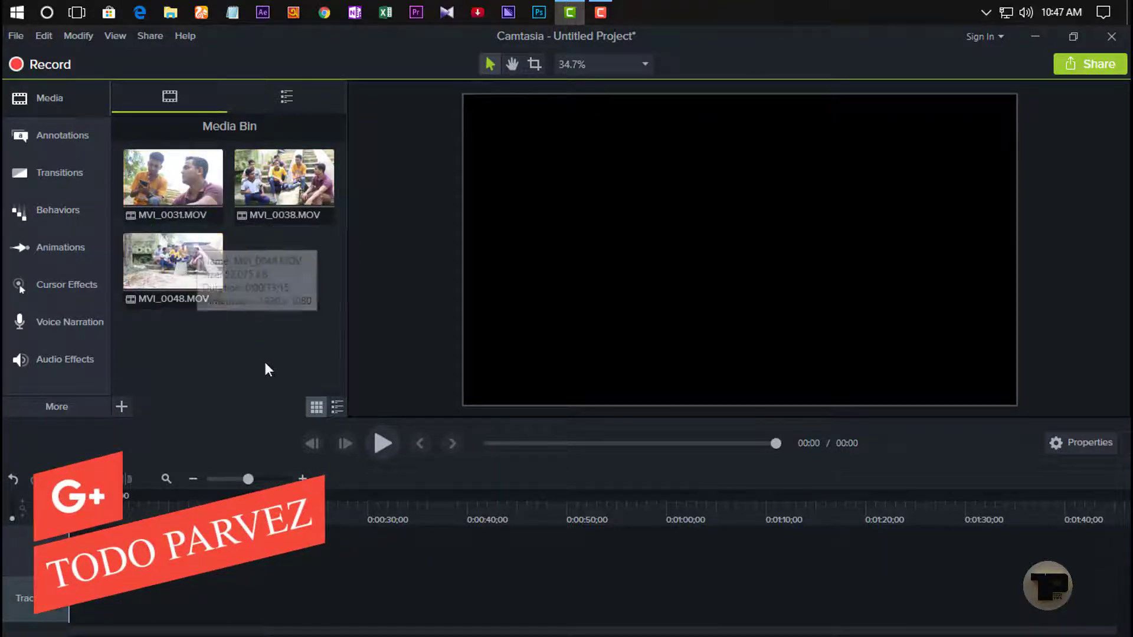
Step: Import the photos IMG_0006.JPG and IMG_0007.JPG from the 100CANON folder into the media bin
right_click(276, 289)
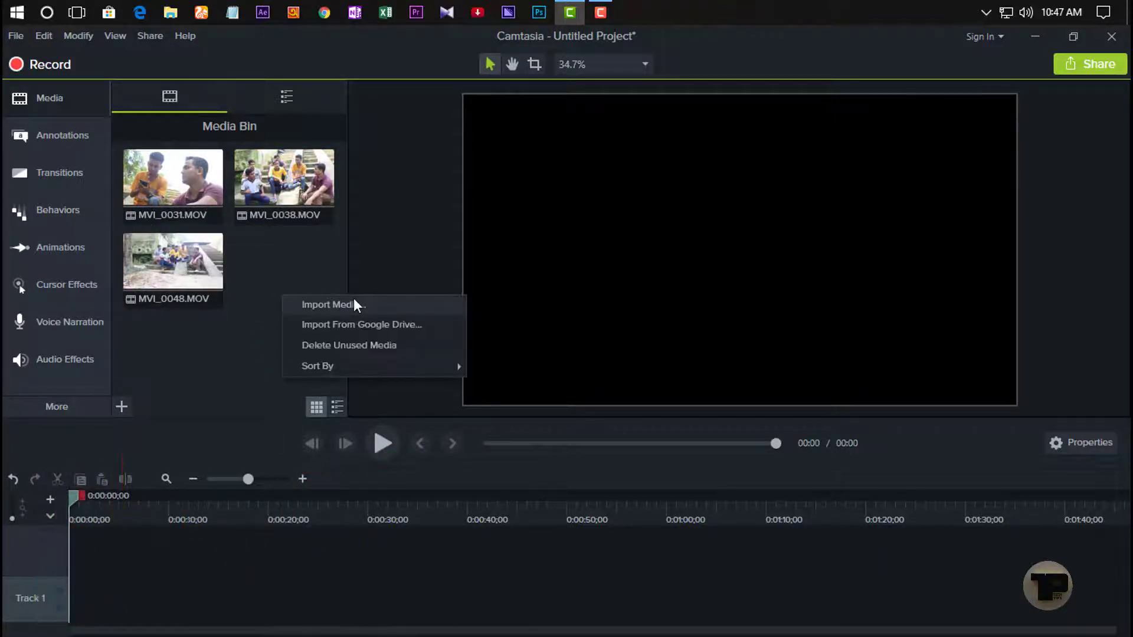
left_click(353, 300)
left_click(545, 174)
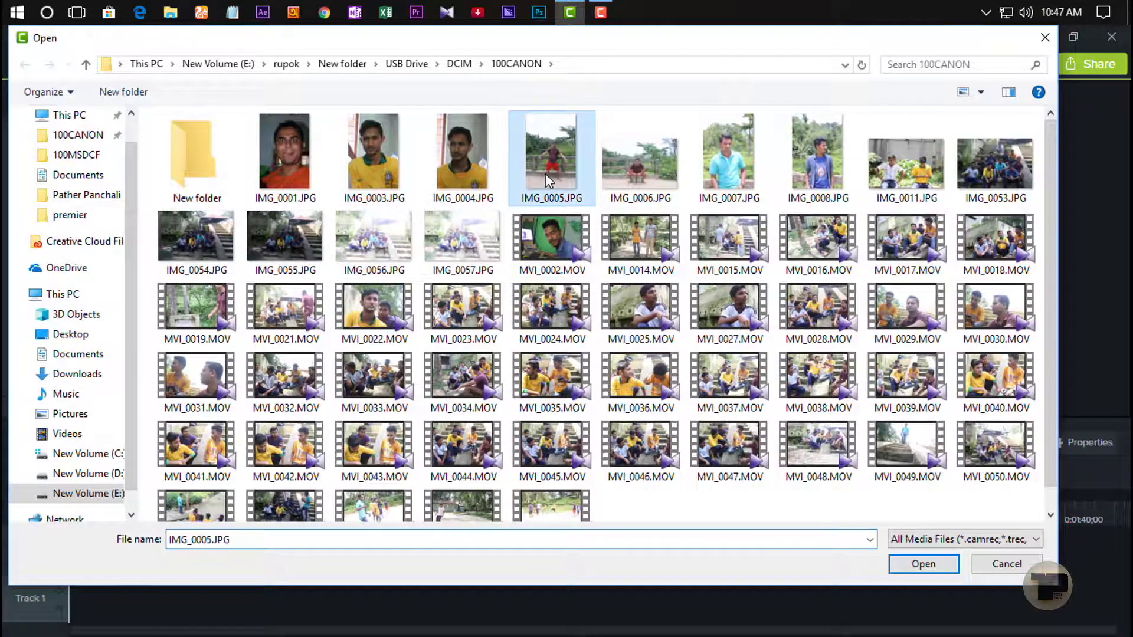
left_click(629, 183)
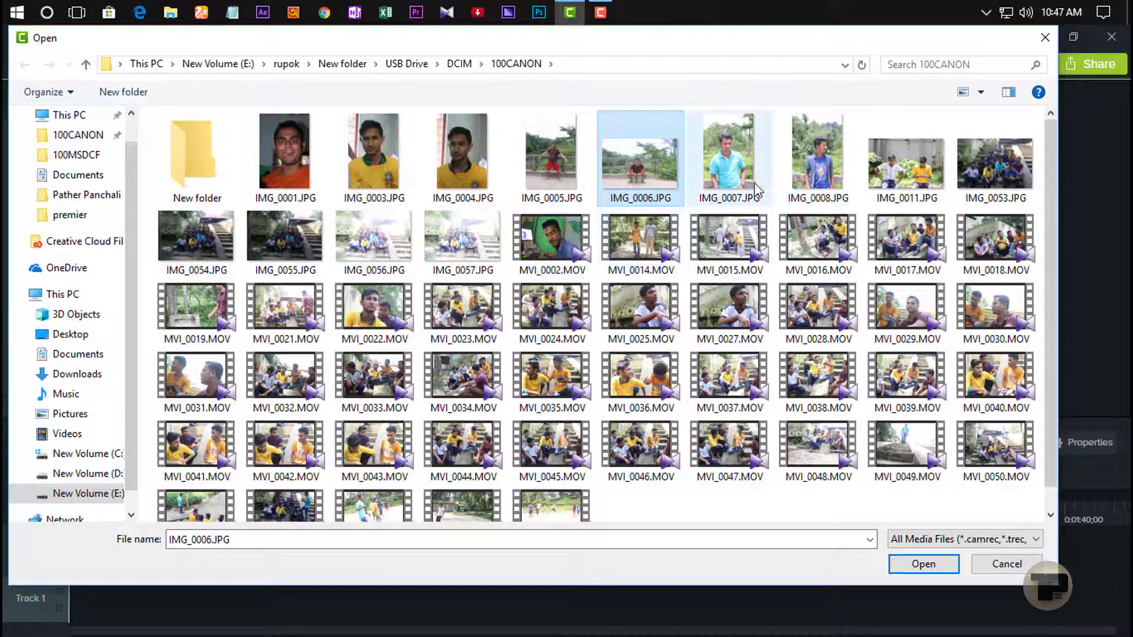
left_click(738, 203, "ctrl")
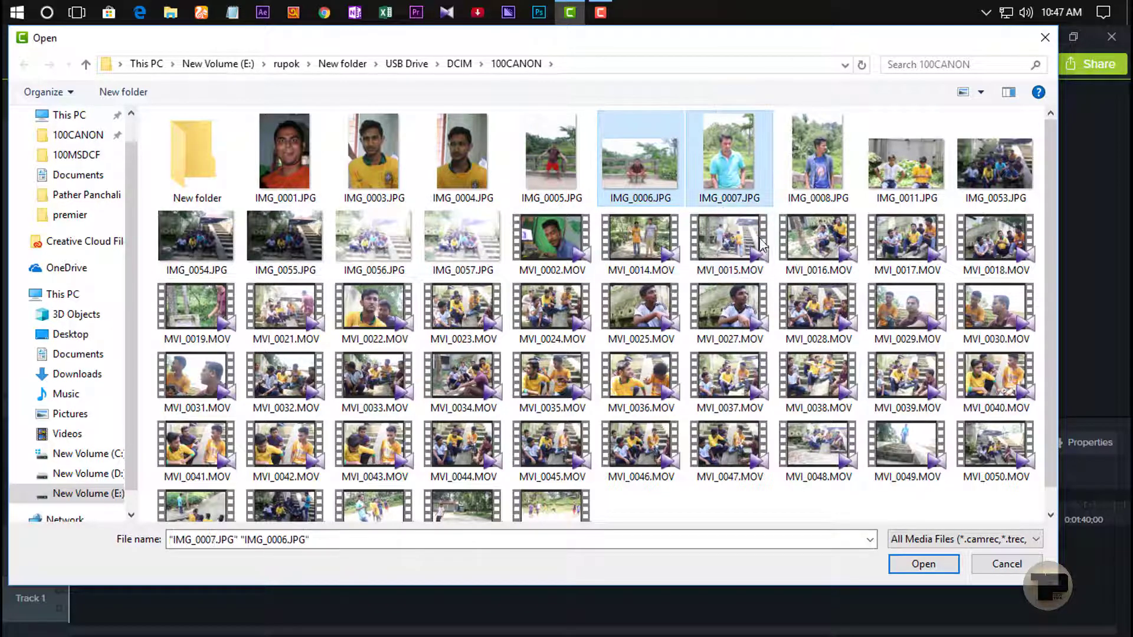
left_click(915, 566)
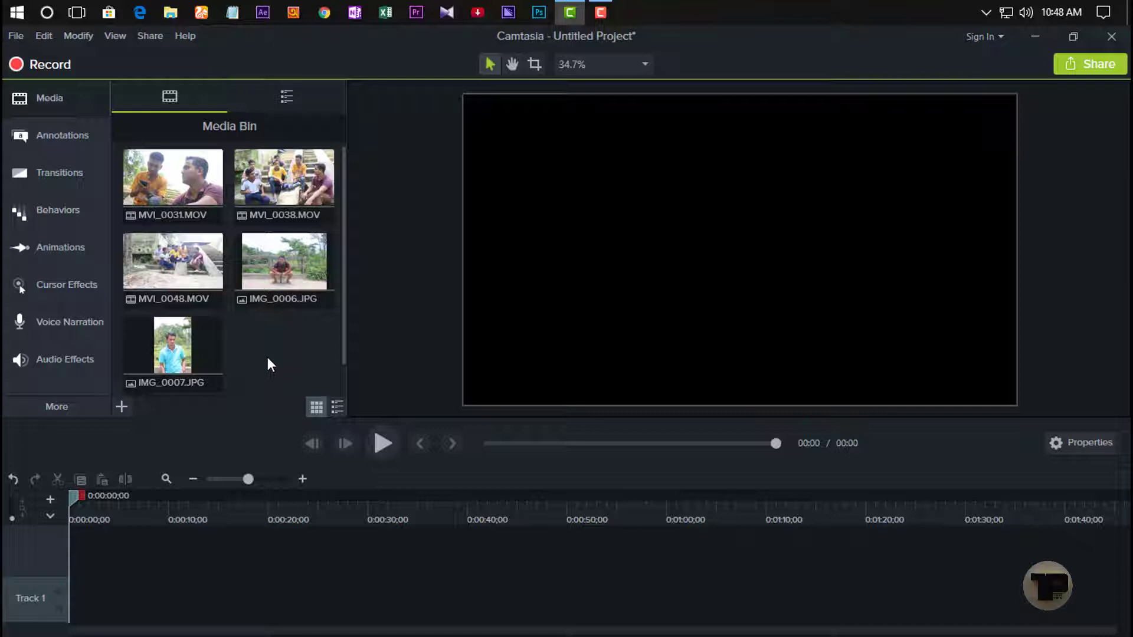
Step: Try placing the MVI_0048.MOV clip at the start of Track 1 and undo the placement
left_click(206, 182)
left_click(180, 253)
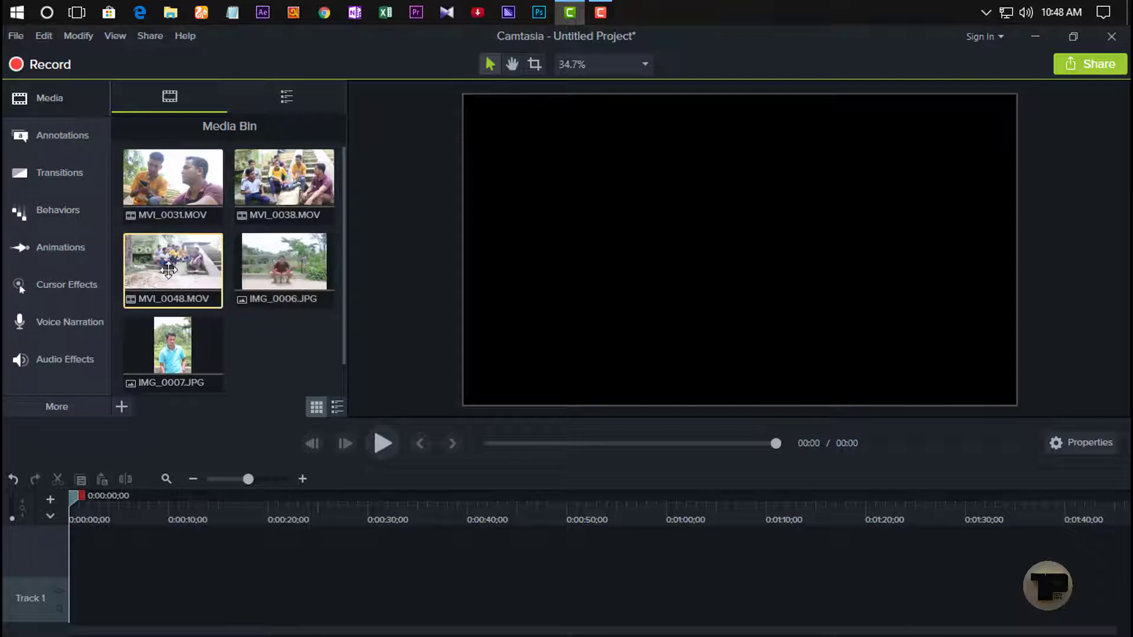
left_click_drag(180, 253, 62, 583)
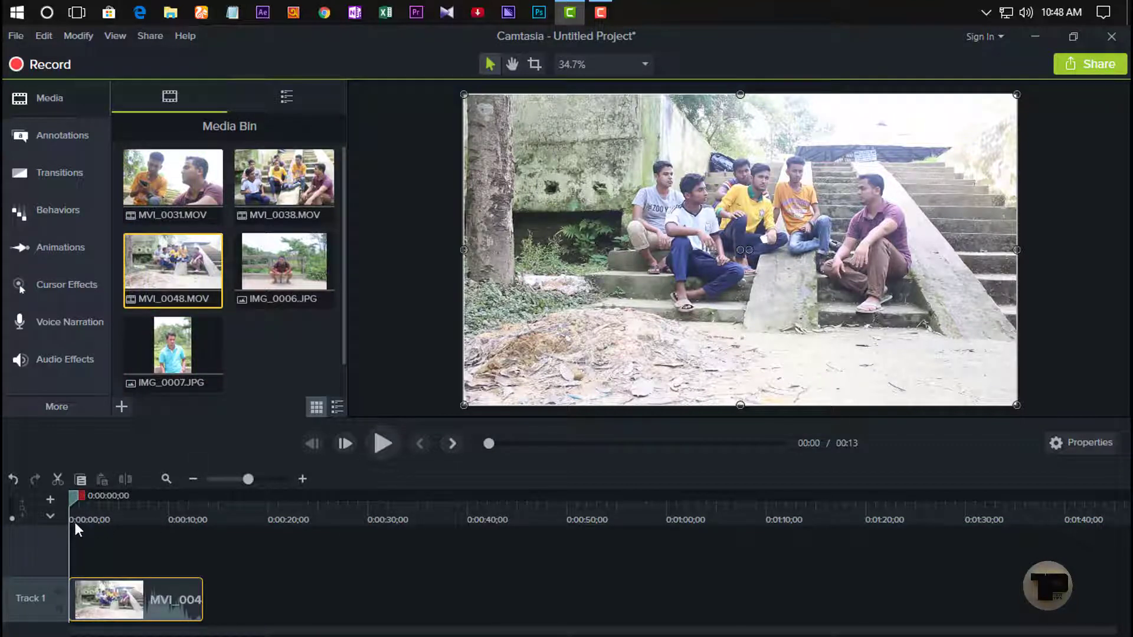
left_click(12, 480)
Step: Return the playhead to the timeline's start and add the MVI_0031.MOV clip to Track 1 at the playhead
left_click(161, 183)
left_click_drag(76, 498, 646, 500)
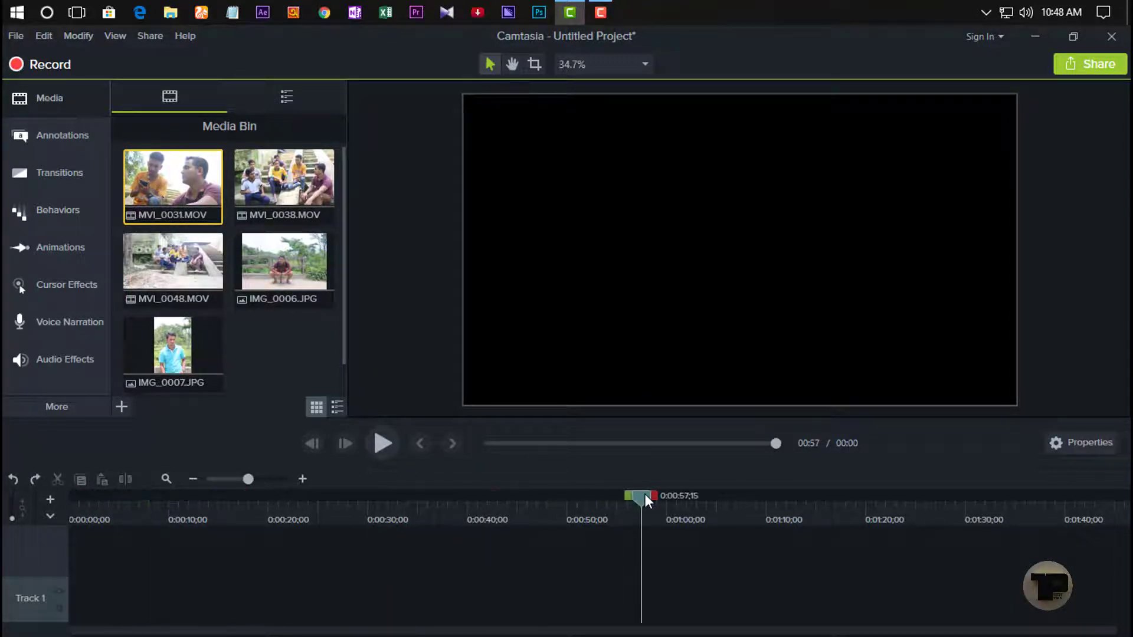
key("ctrl+Home")
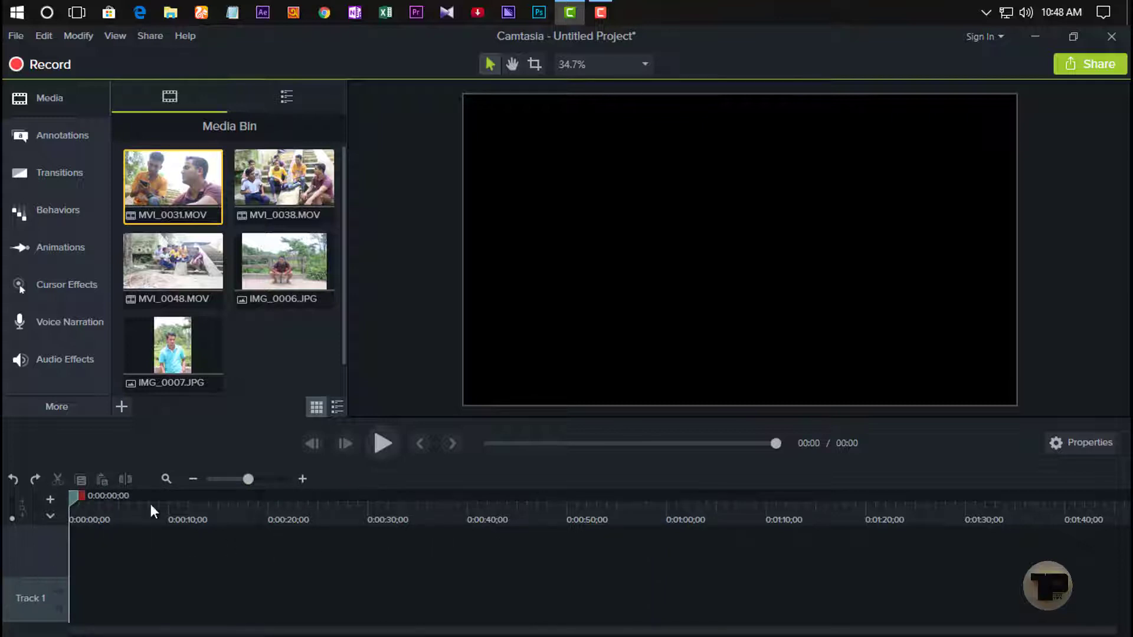
right_click(174, 188)
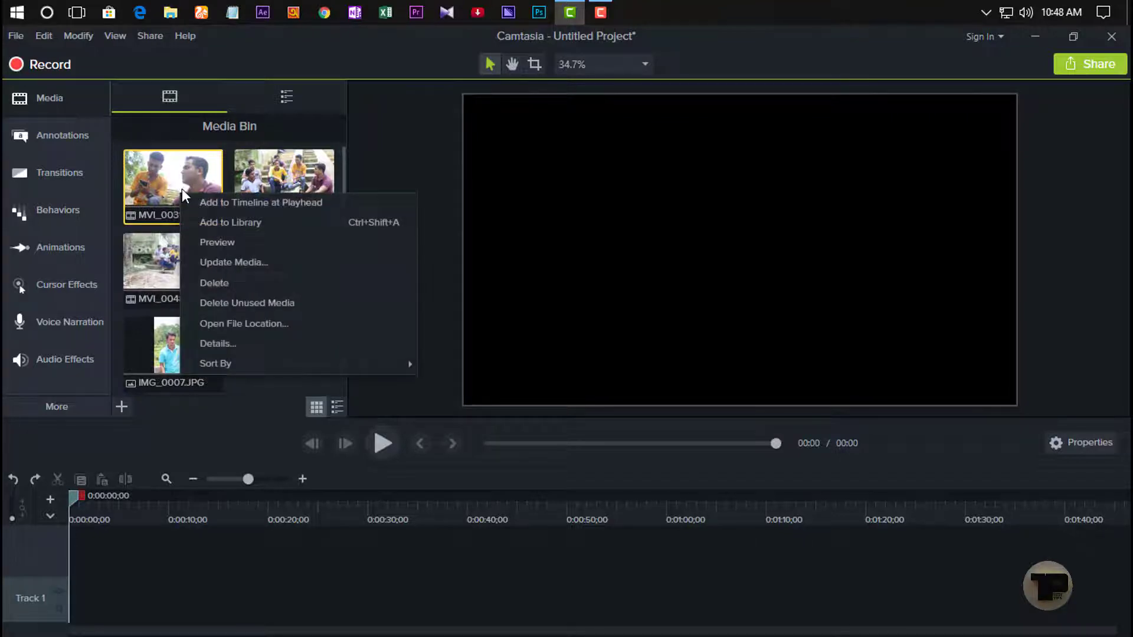
left_click(234, 200)
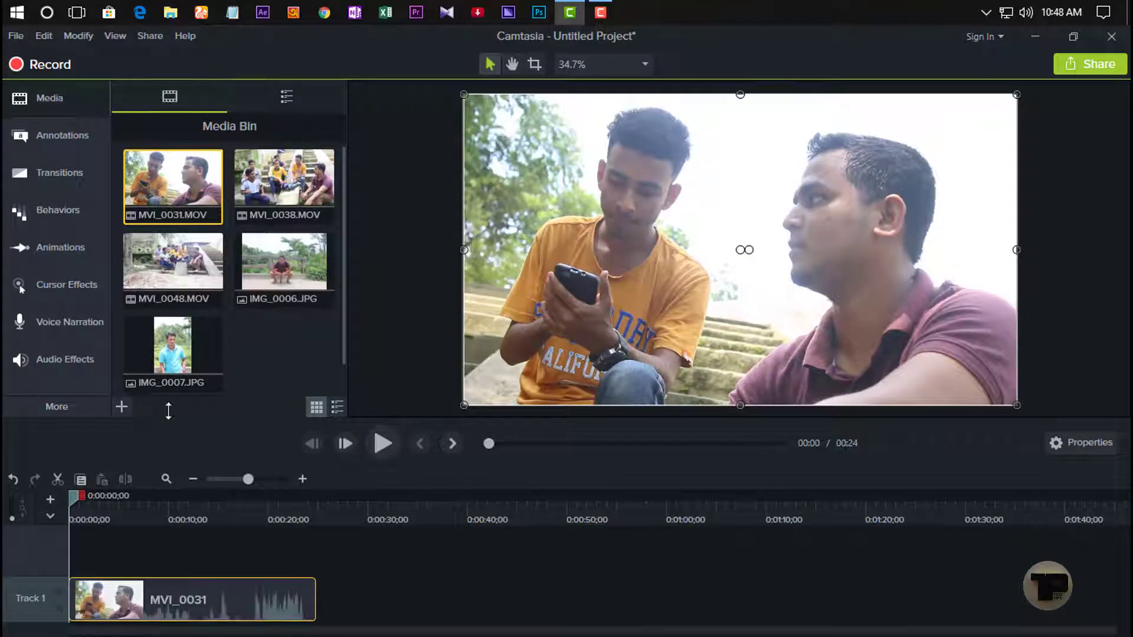
Step: Preview the MVI_0031.MOV clip from the media bin and close the preview window
right_click(161, 199)
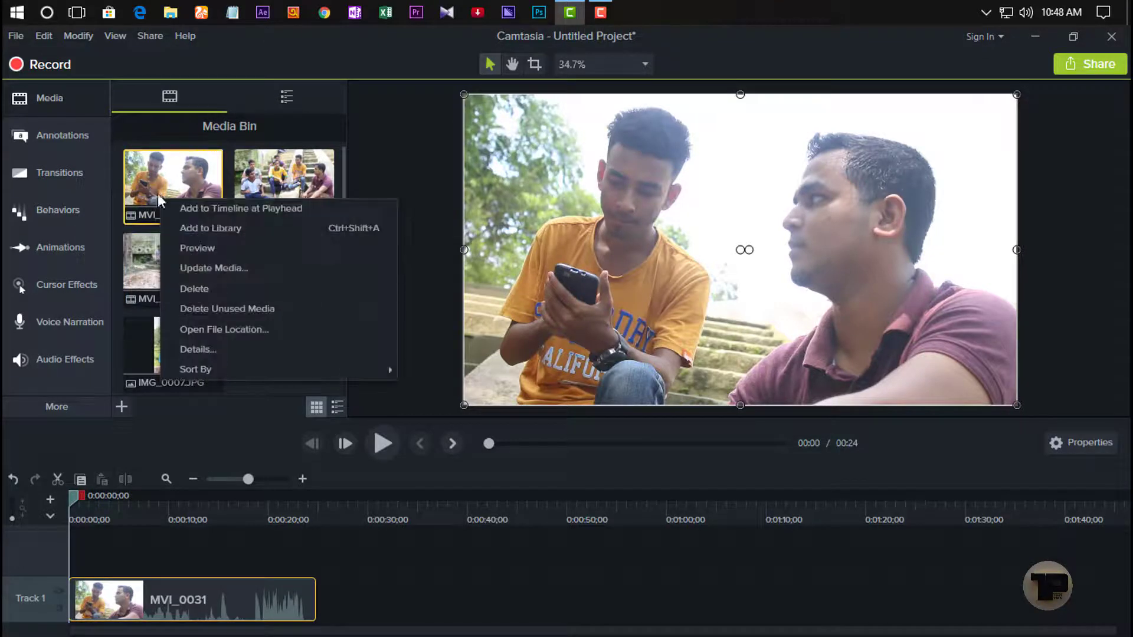
left_click(248, 242)
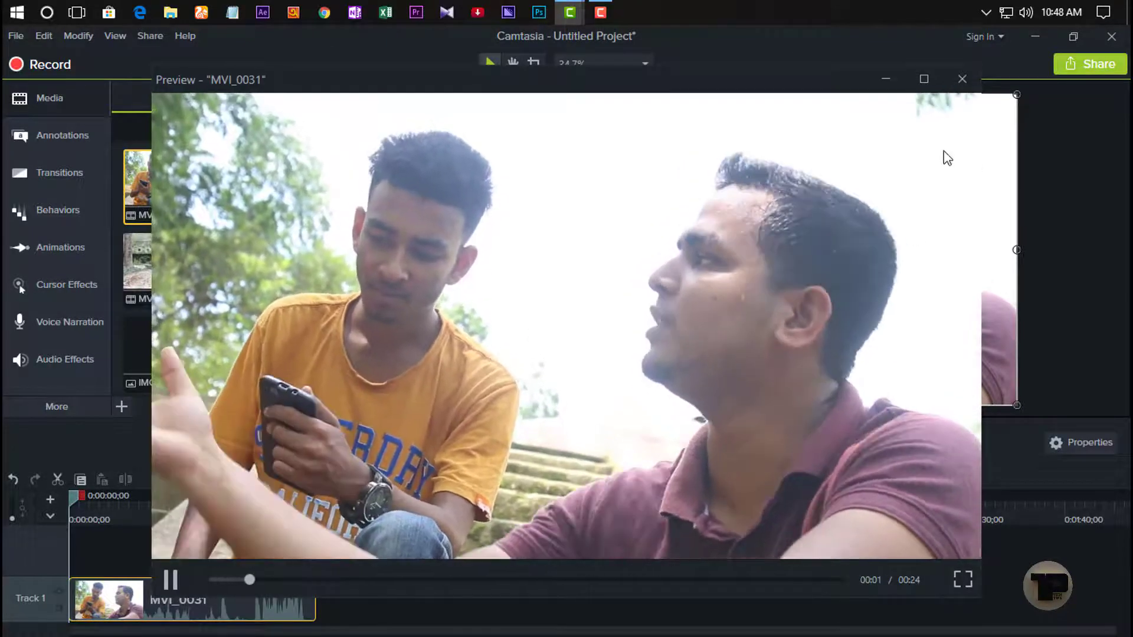
left_click(962, 79)
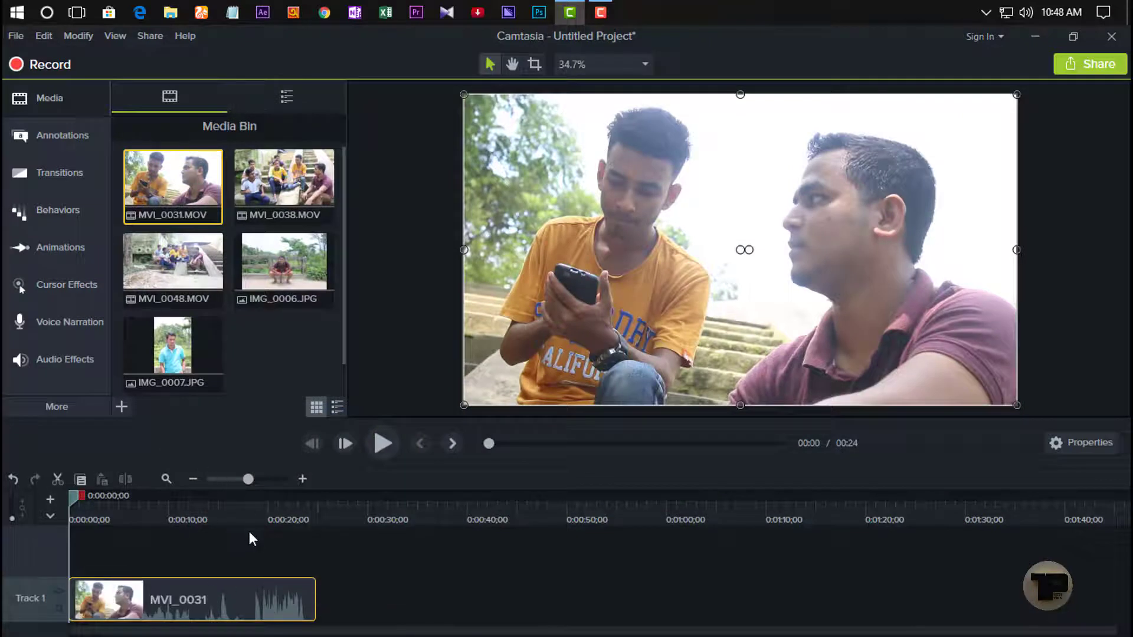
right_click(271, 204)
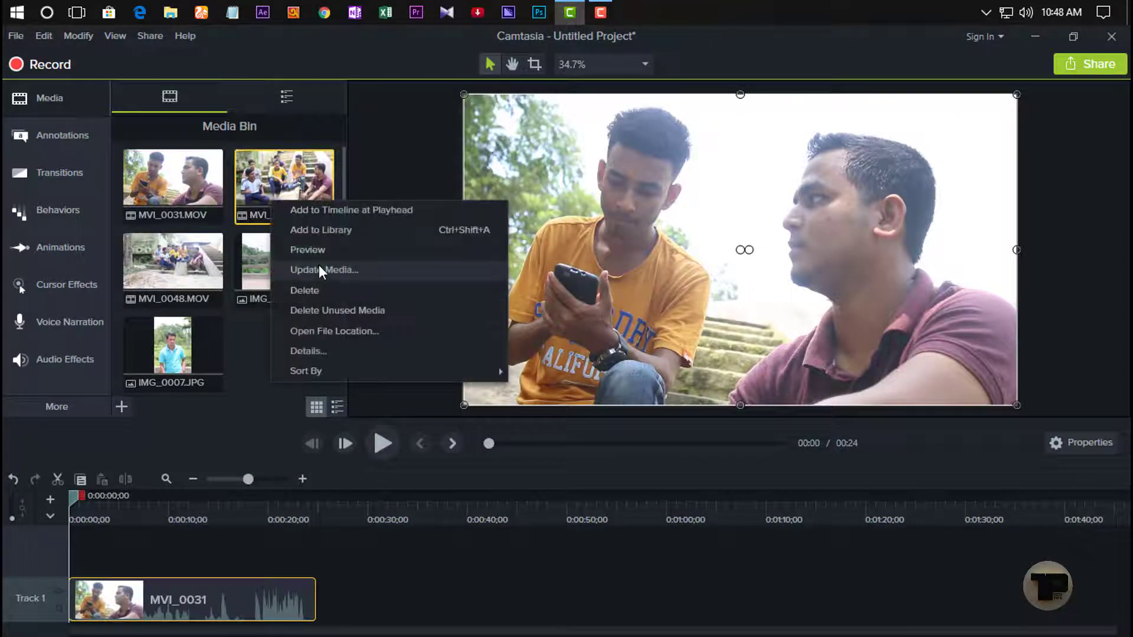
left_click(247, 376)
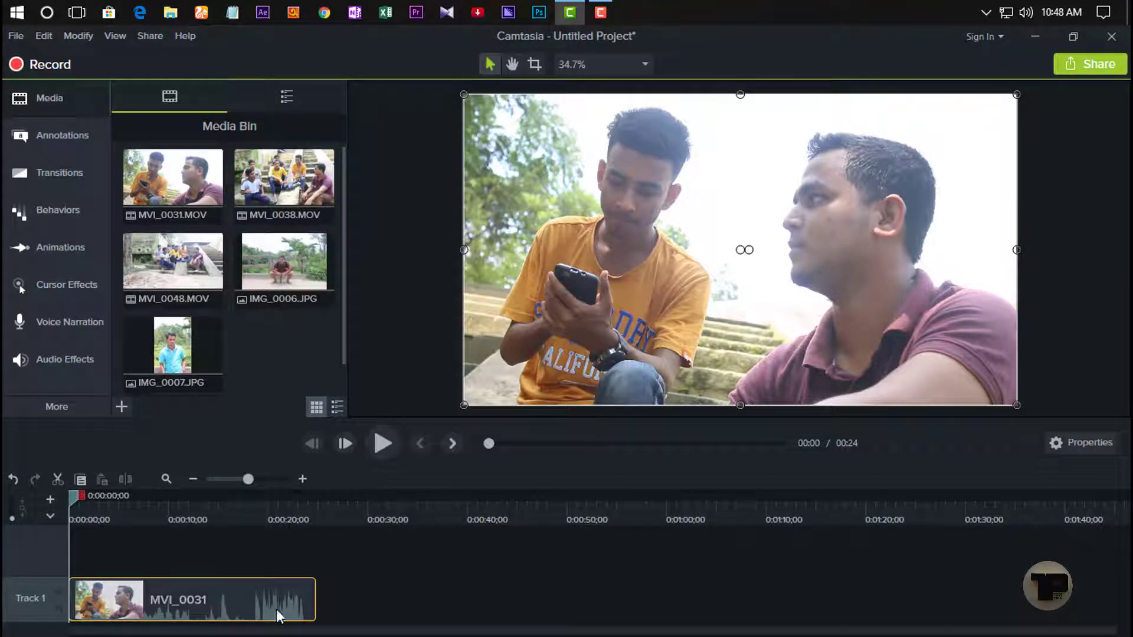
mouse_move(239, 604)
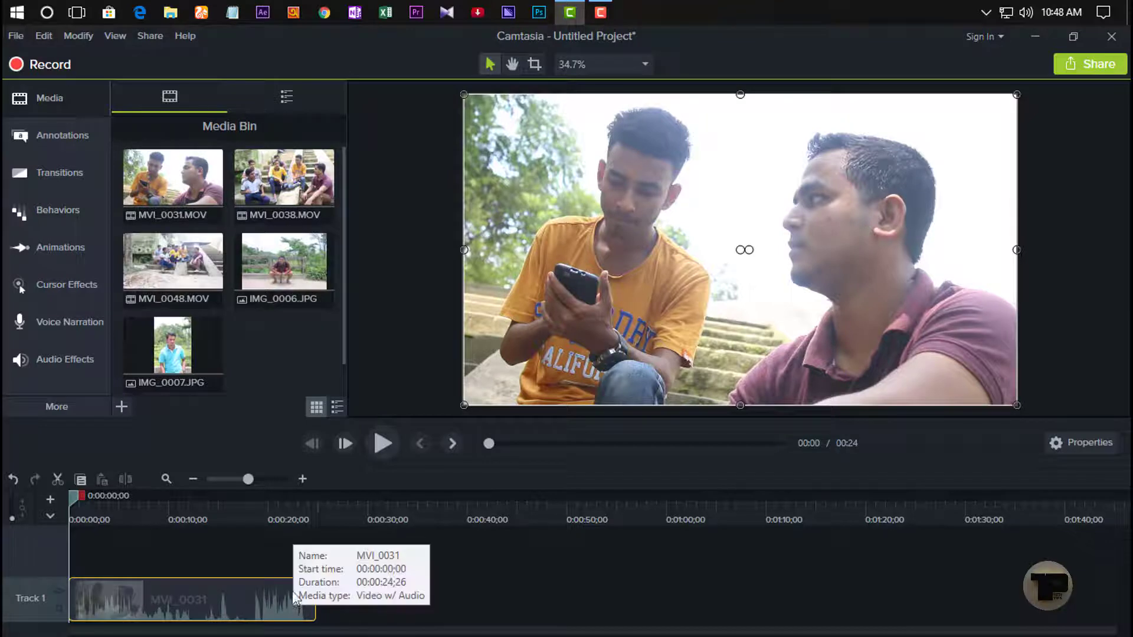
Step: Place MVI_0038.MOV on a new Track 2 near the end of MVI_0031, and a second copy right after it on Track 3
left_click_drag(287, 214, 308, 576)
left_click_drag(284, 186, 379, 555)
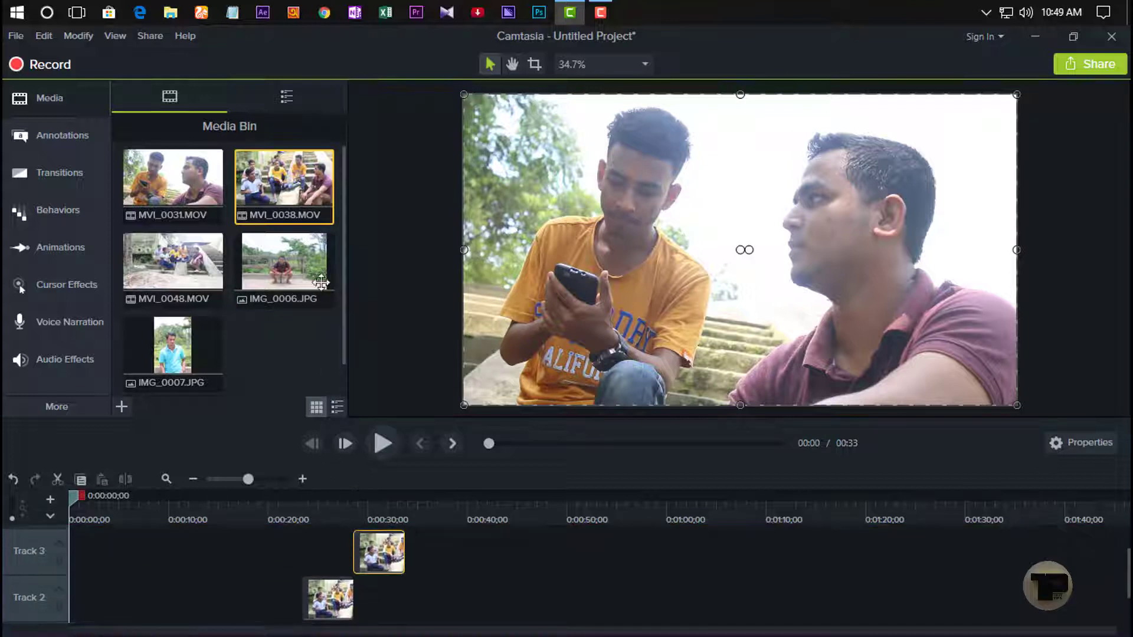
Step: Make the timeline area taller so that all three tracks fit in it
scroll(603, 600, "down", 2)
scroll(587, 597, "up", 3)
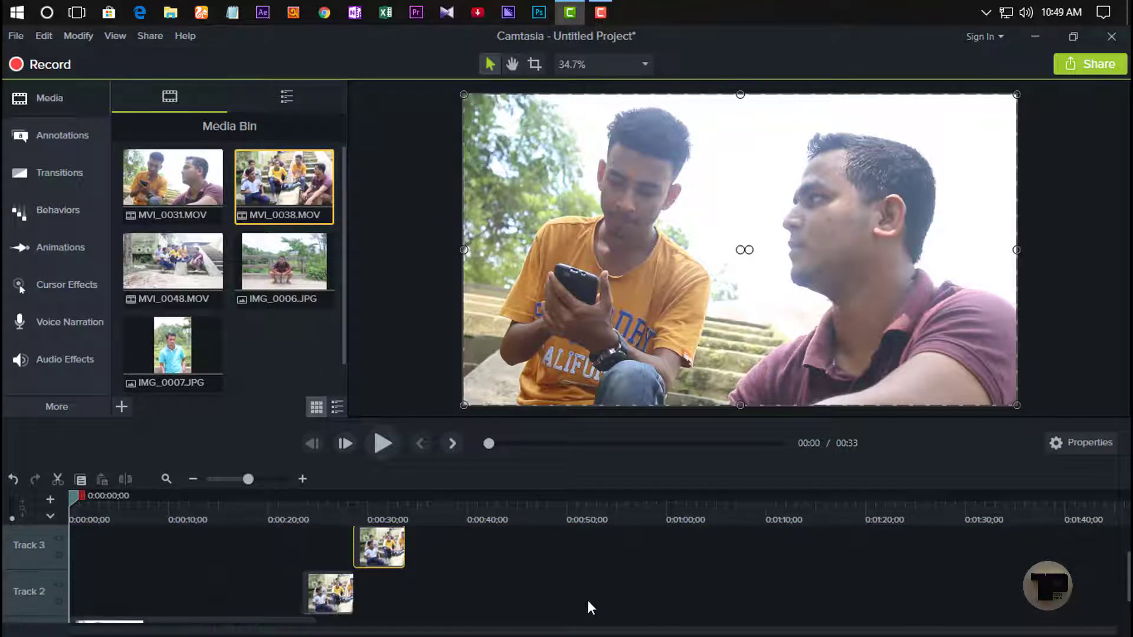
scroll(587, 597, "down", 2)
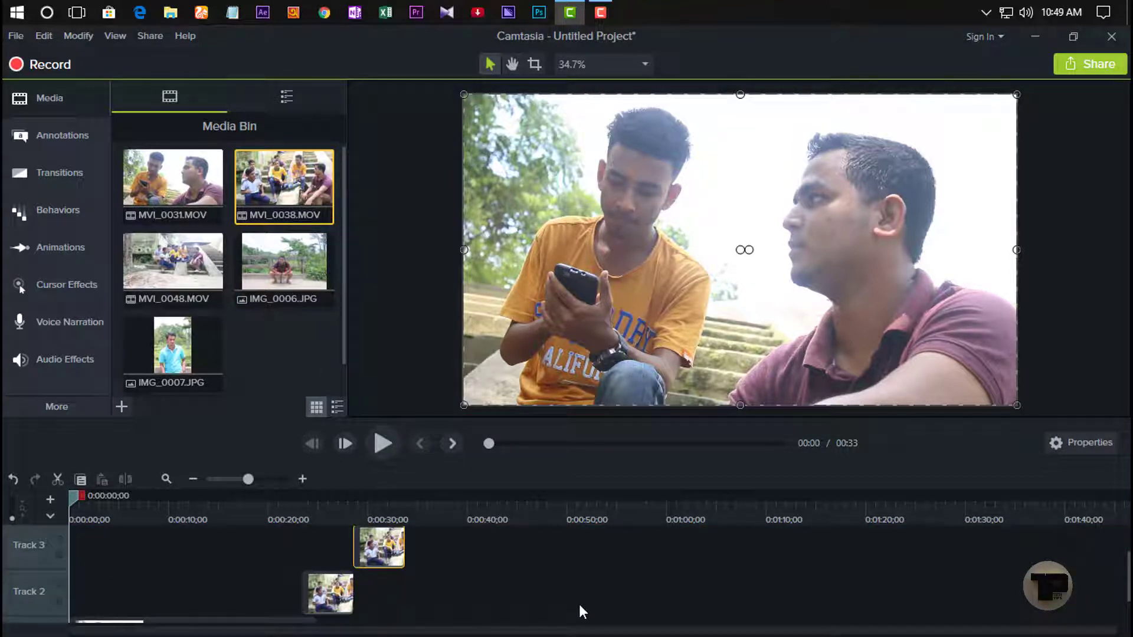
left_click(259, 623)
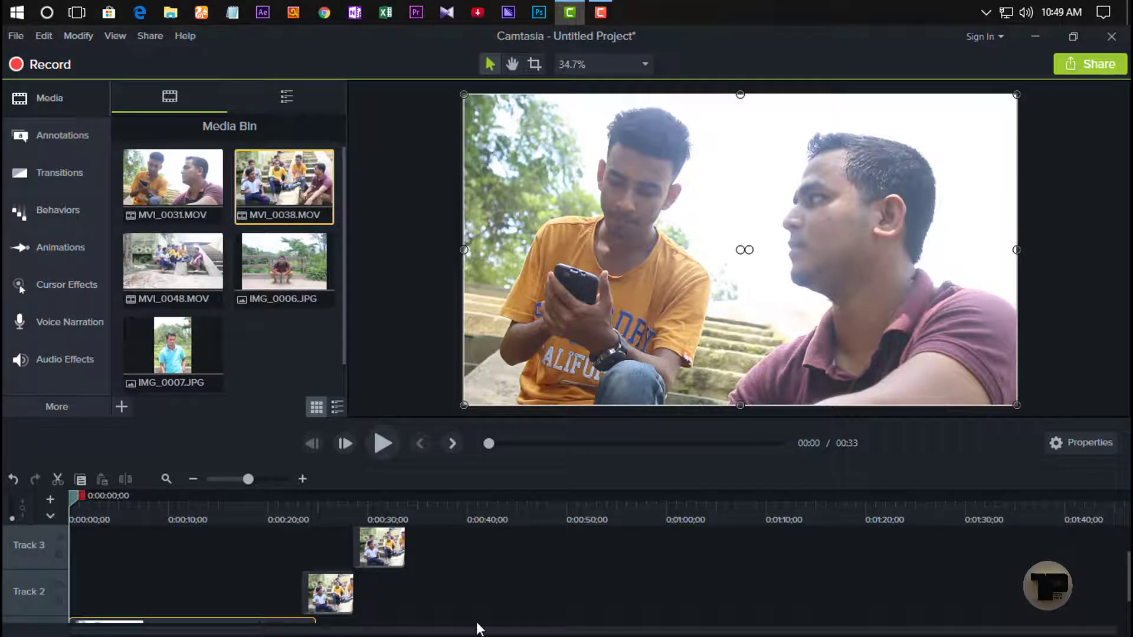
scroll(470, 616, "down", 1)
scroll(448, 605, "up", 2)
scroll(448, 606, "down", 1)
left_click_drag(421, 423, 534, 241)
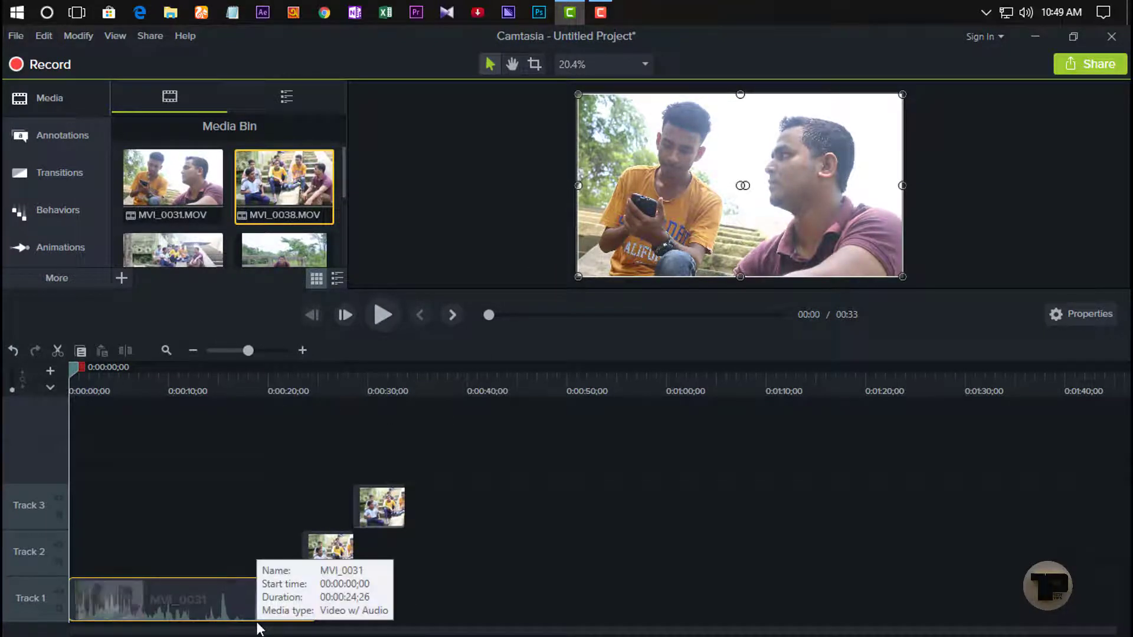
Step: Zoom in the timeline and enlarge all tracks to inspect the MVI_0031 waveform, and bring zoom and track height back down
left_click(303, 356)
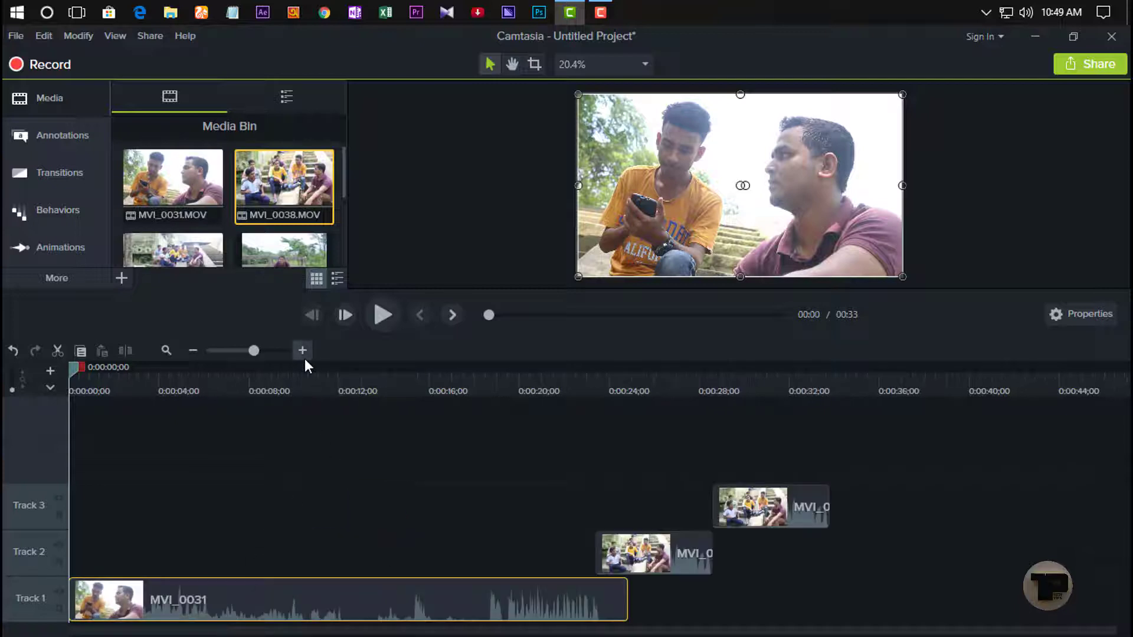
left_click(303, 355)
left_click_drag(249, 352, 253, 350)
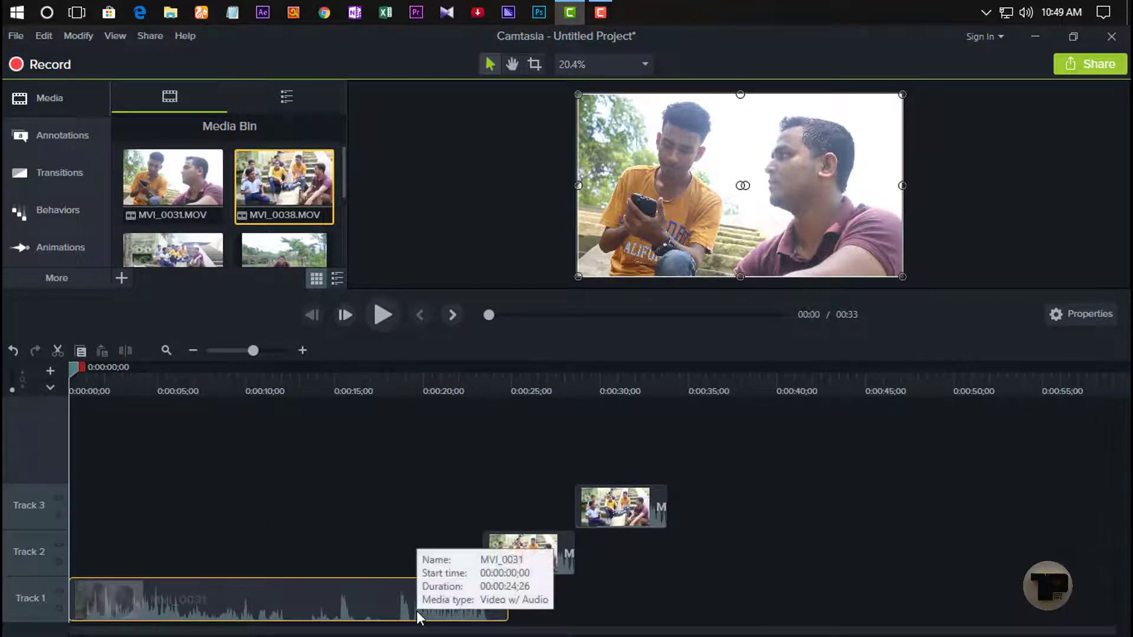
left_click_drag(12, 390, 12, 381)
scroll(413, 507, "down", 1)
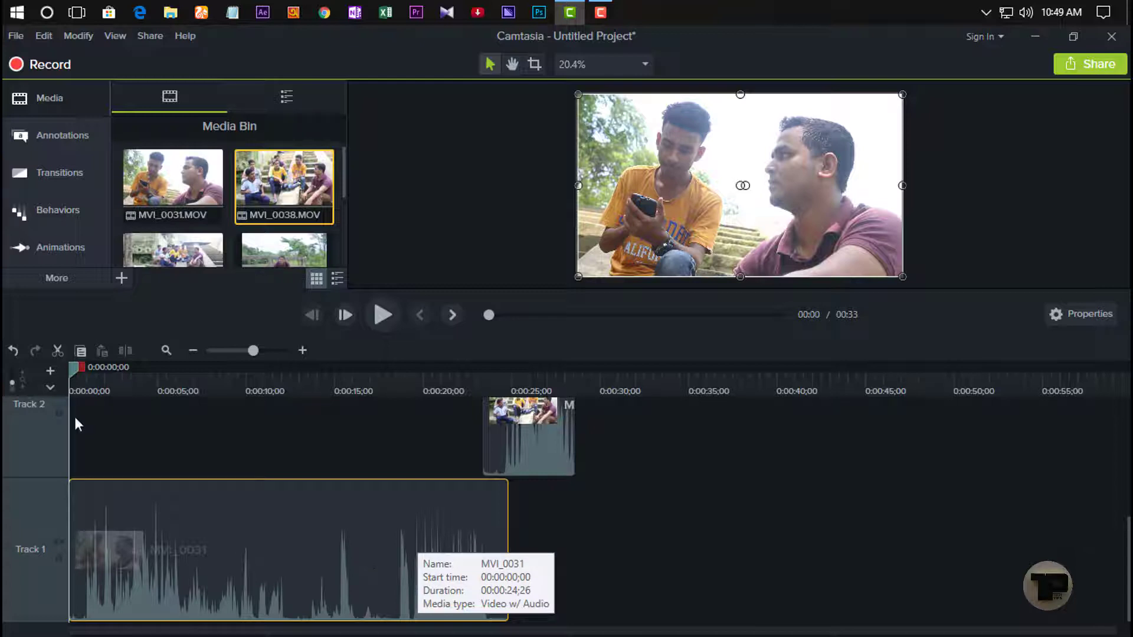
left_click_drag(271, 350, 254, 355)
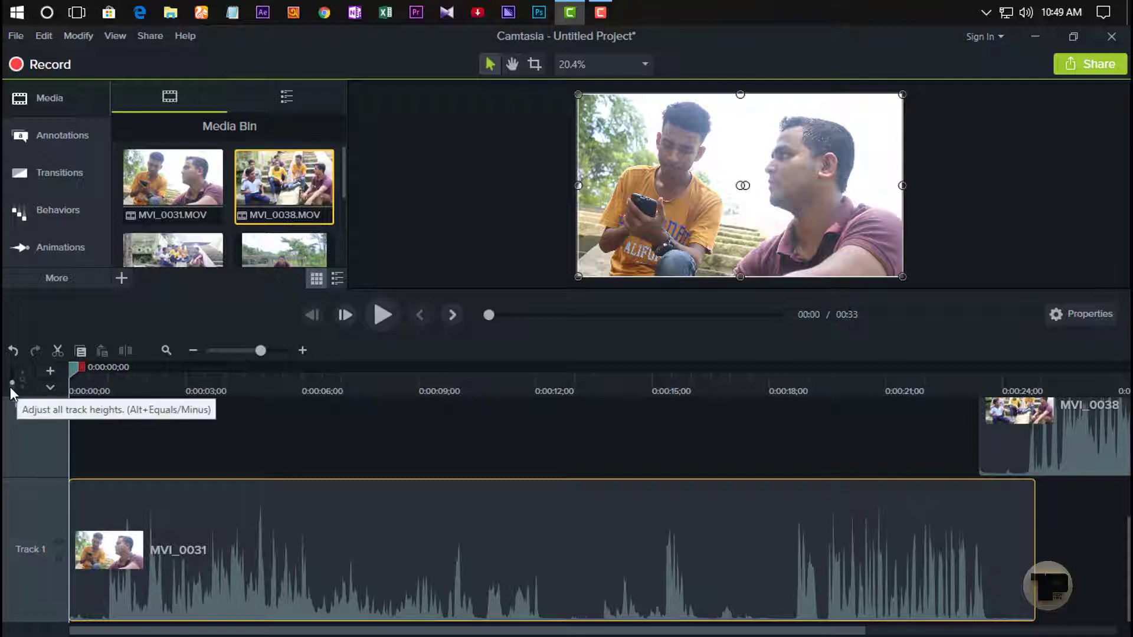
left_click_drag(12, 383, 12, 391)
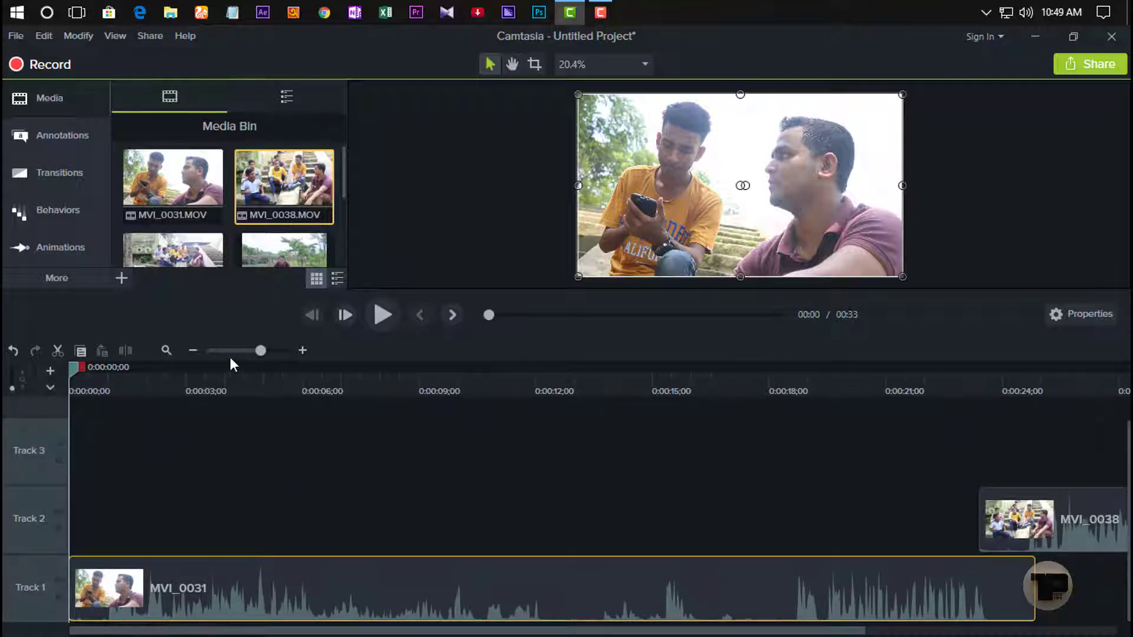
left_click(249, 351)
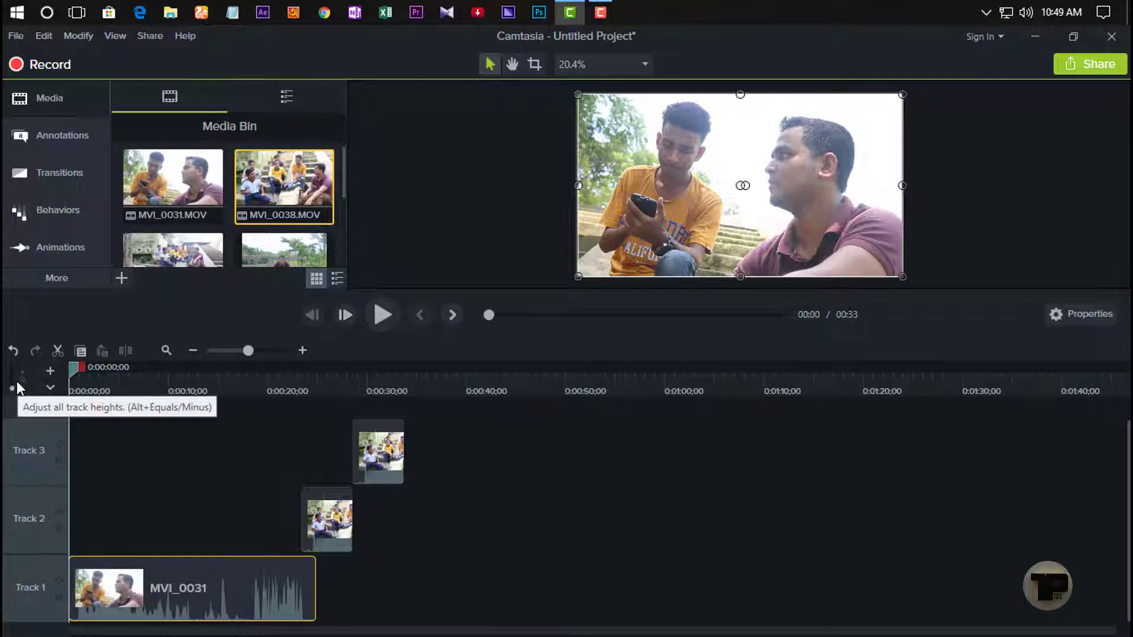
Step: Reduce all tracks to their minimum height and place the playhead at 0:00:07;11 over the MVI_0031 clip
left_click_drag(202, 602, 152, 587)
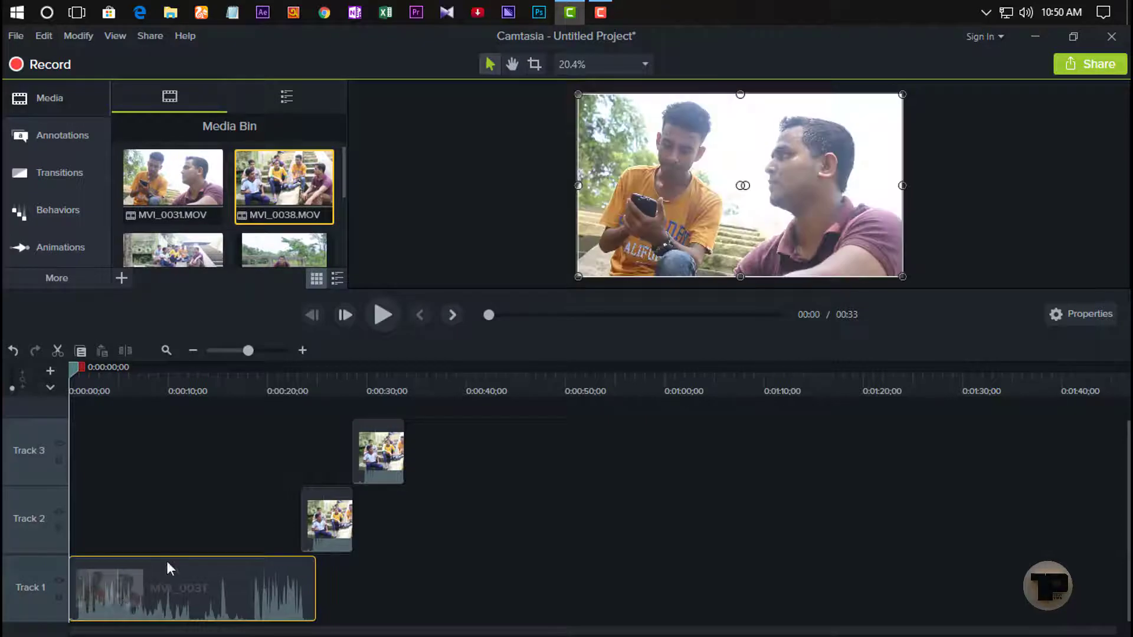
left_click(150, 387)
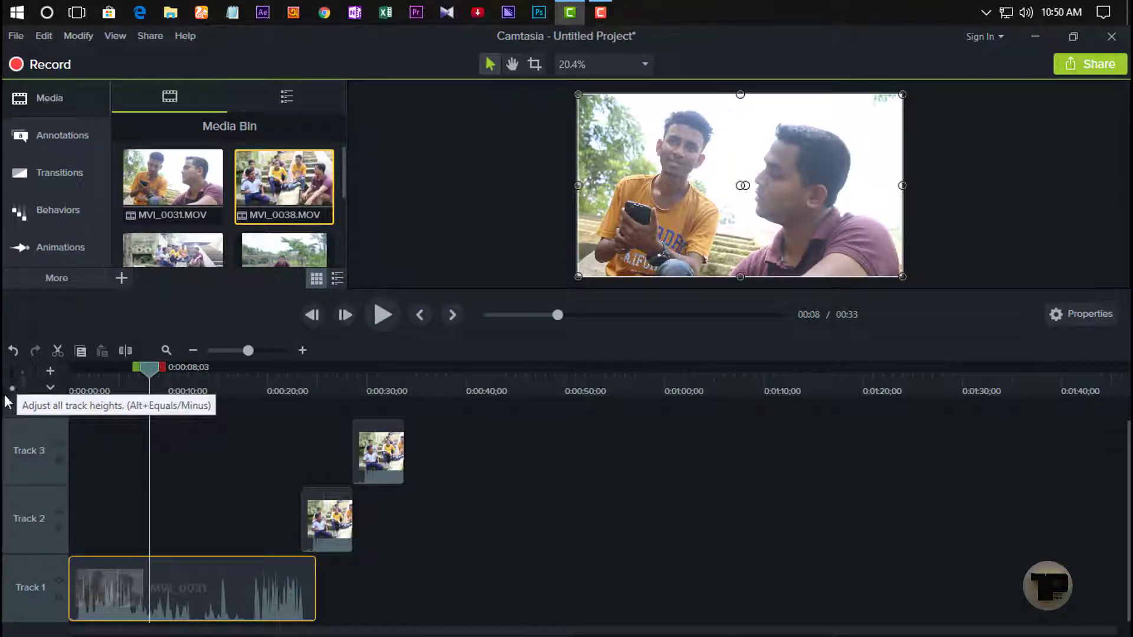
left_click_drag(11, 389, 15, 415)
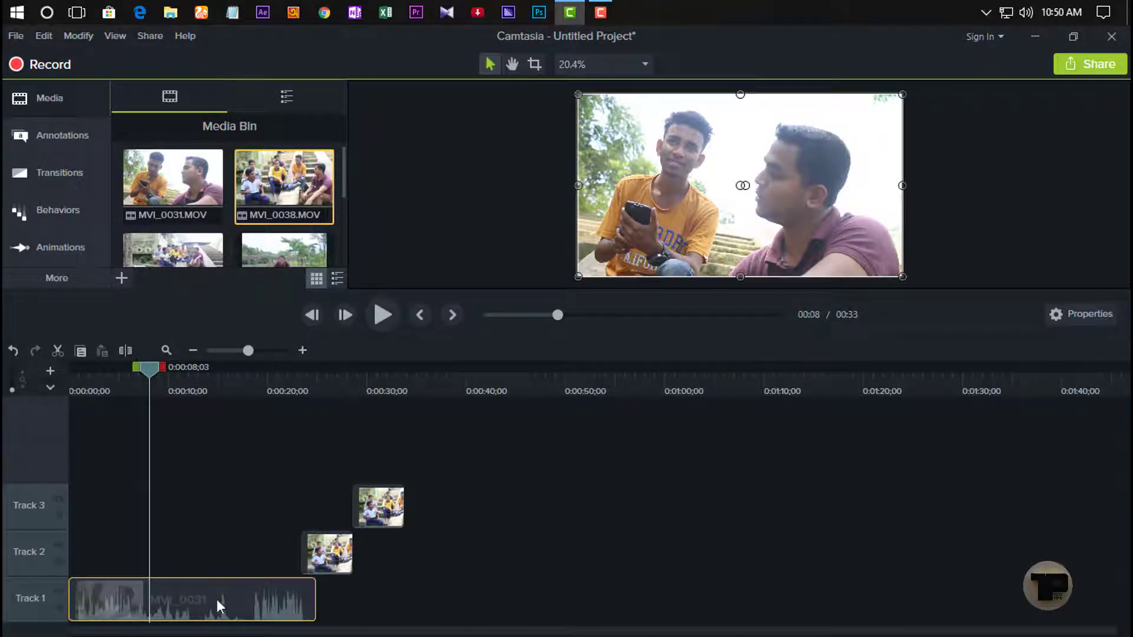
key("ctrl+Home")
left_click(142, 392)
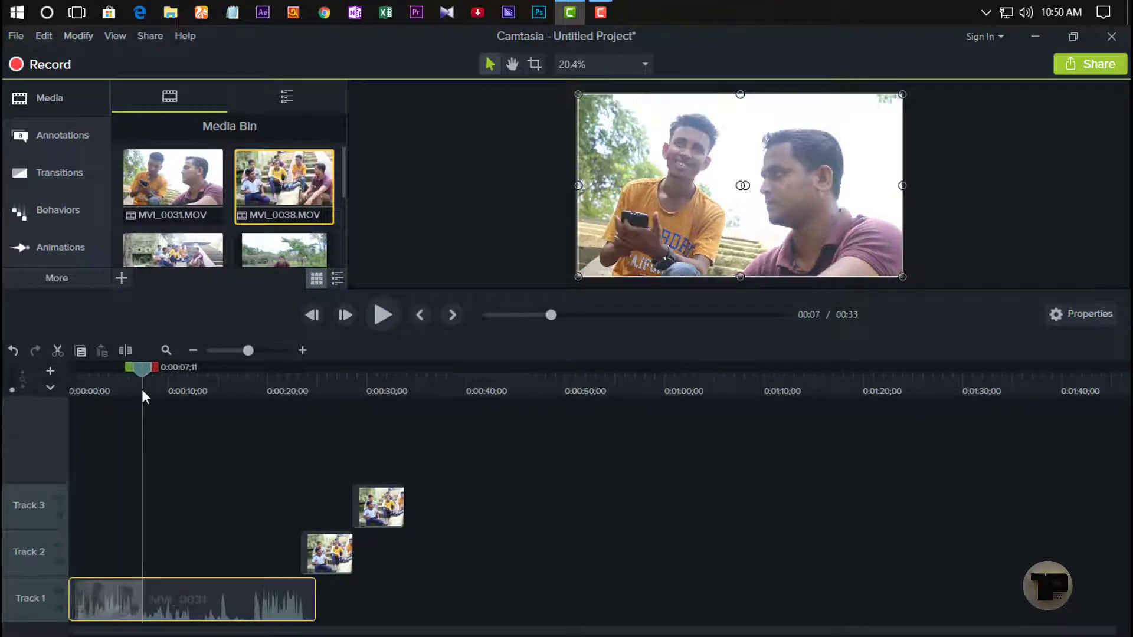
Step: Show the audio properties of the MVI_0031 clip and raise its volume to 133% on the timeline
left_click(1057, 319)
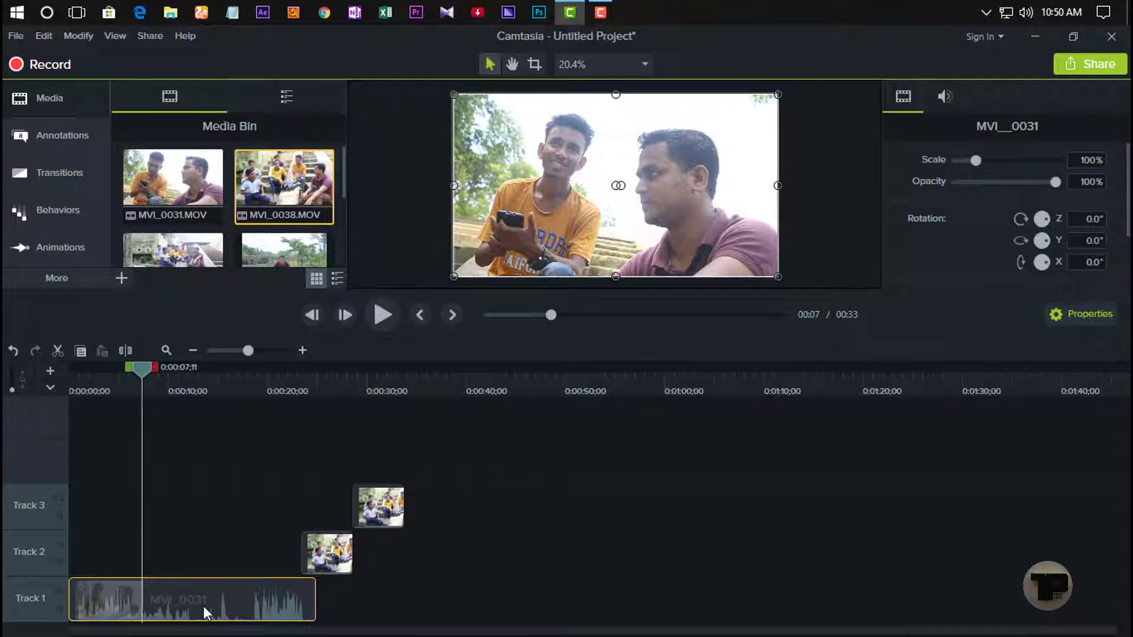
left_click(947, 98)
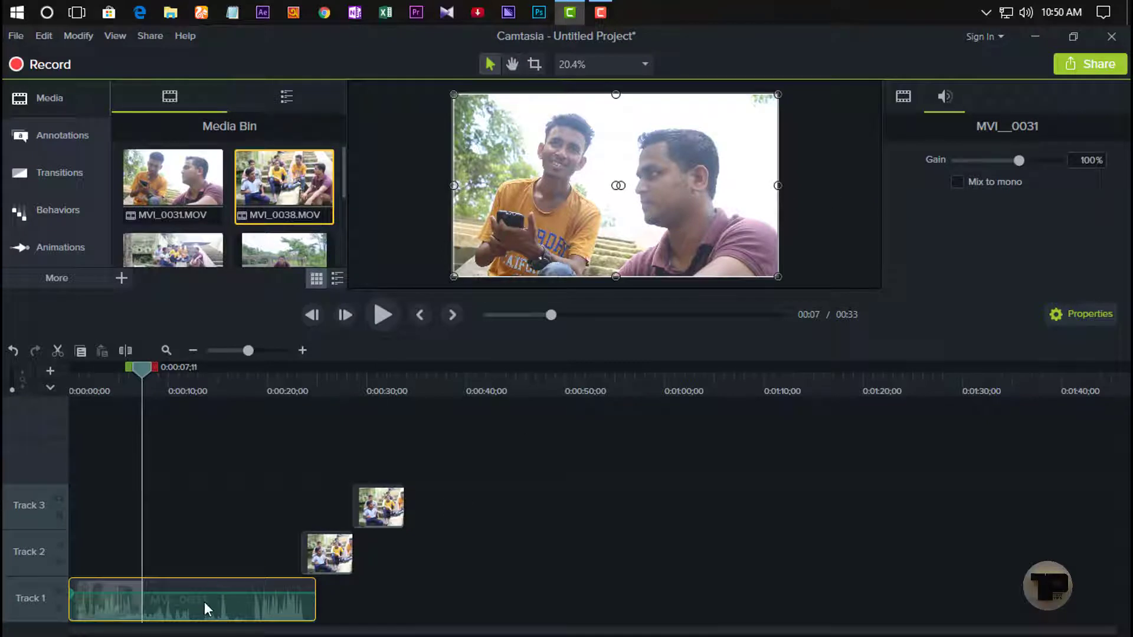
left_click_drag(193, 592, 202, 592)
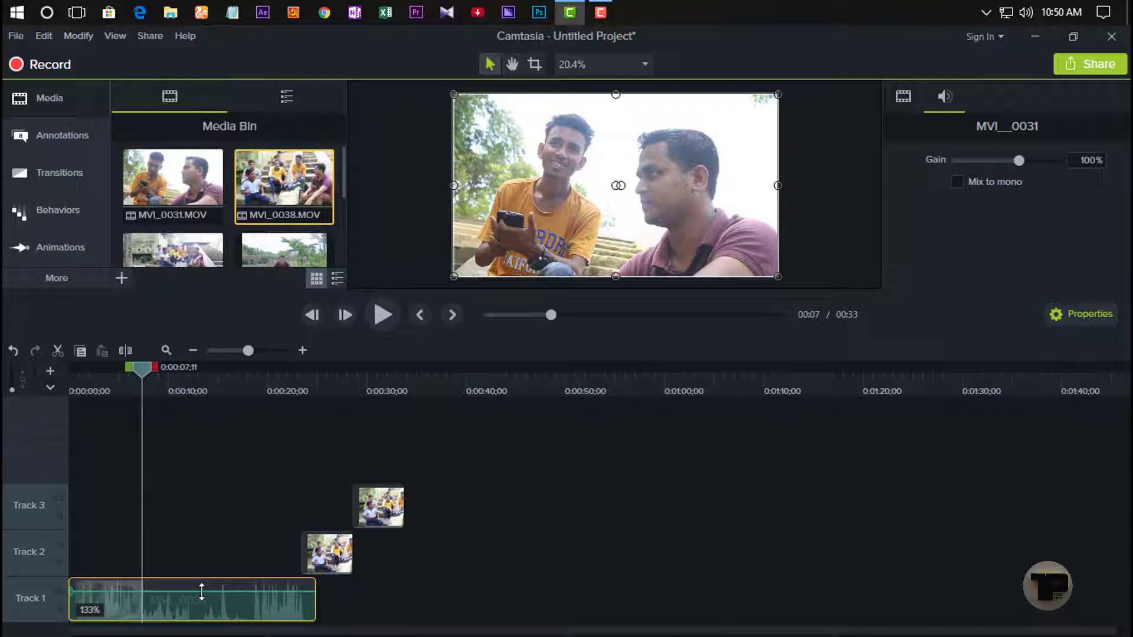
Step: Lower the audio level of the MVI_0031 clip to about mid-track with the tracks enlarged, and return all tracks to minimum height
left_click(12, 380)
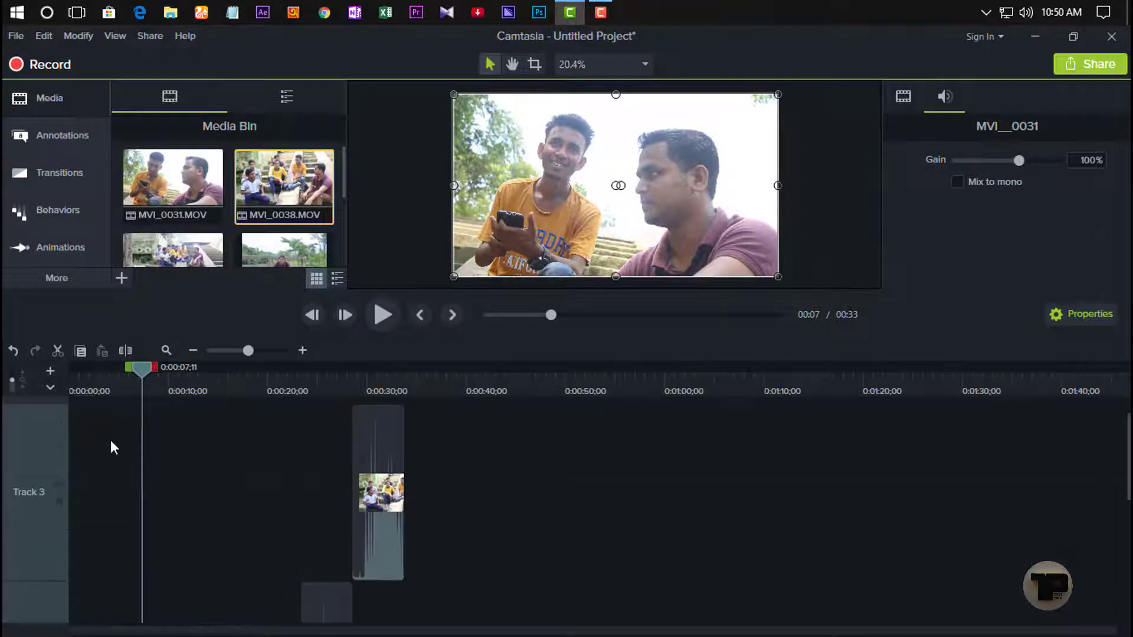
scroll(172, 504, "down", 5)
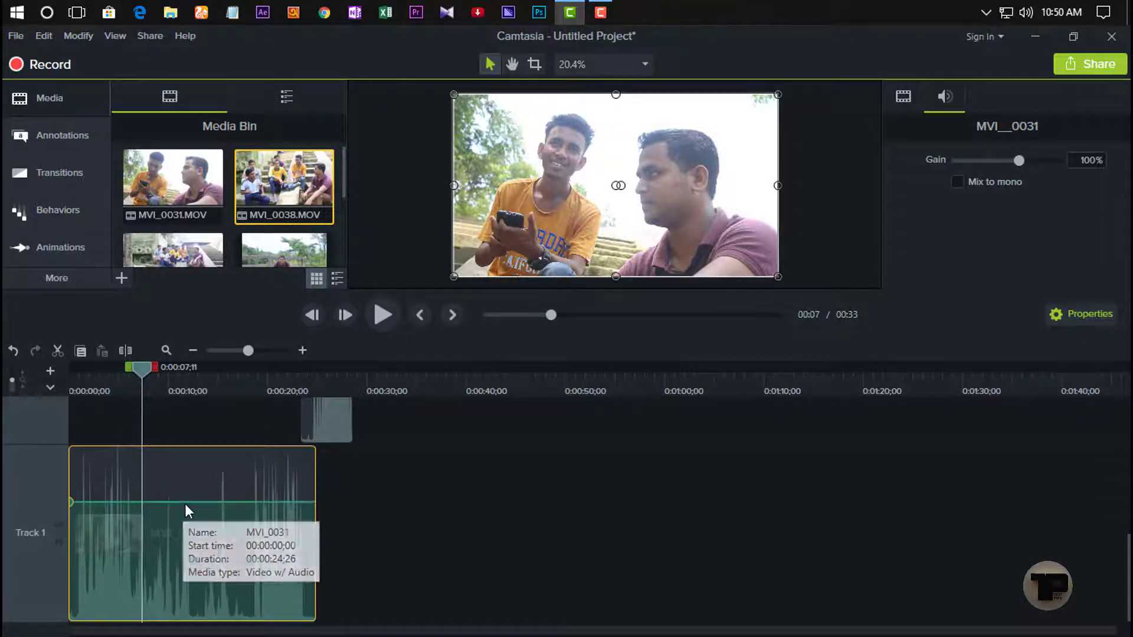
left_click_drag(186, 502, 204, 530)
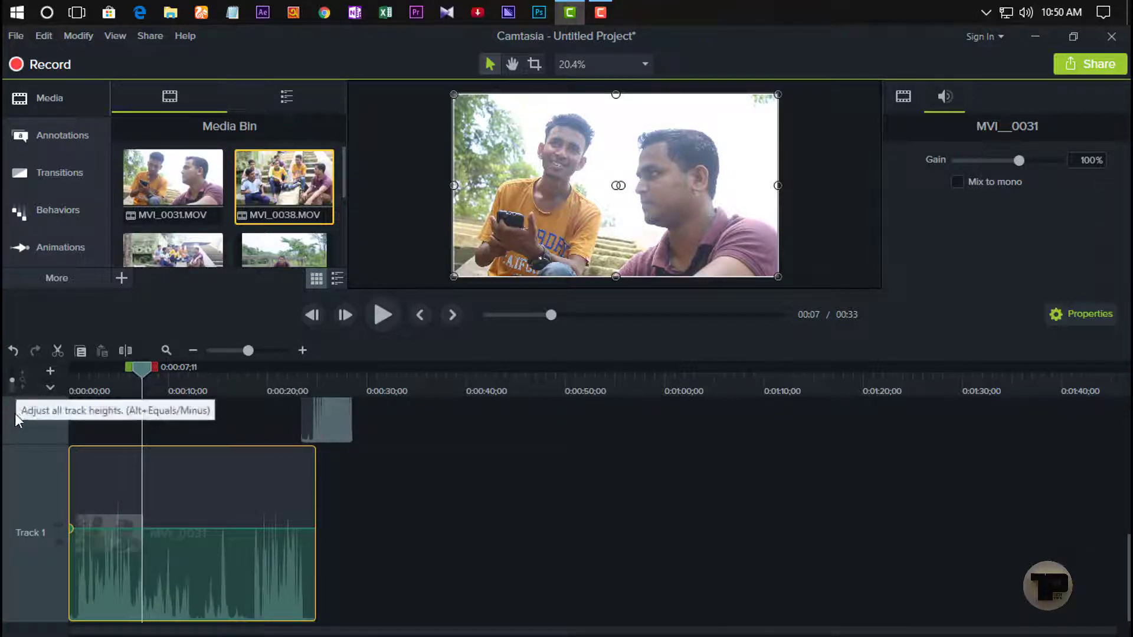
left_click_drag(16, 384, 15, 426)
left_click_drag(16, 387, 15, 391)
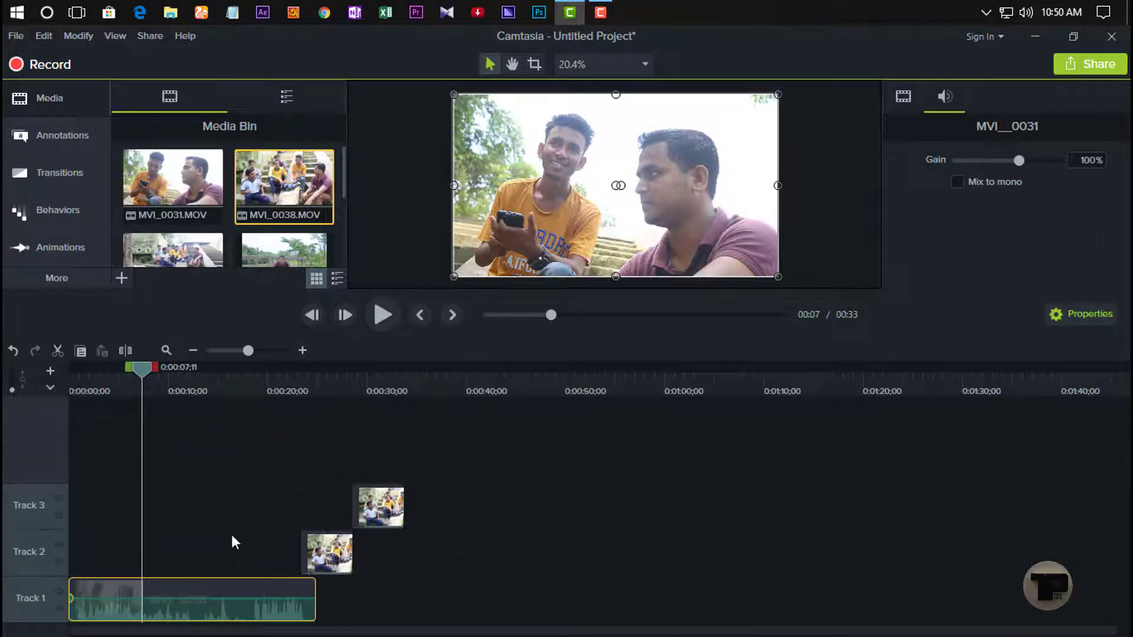
Step: Select the MVI_0031 clip and the Track 3 clip one at a time, and clear the selection
left_click(392, 576)
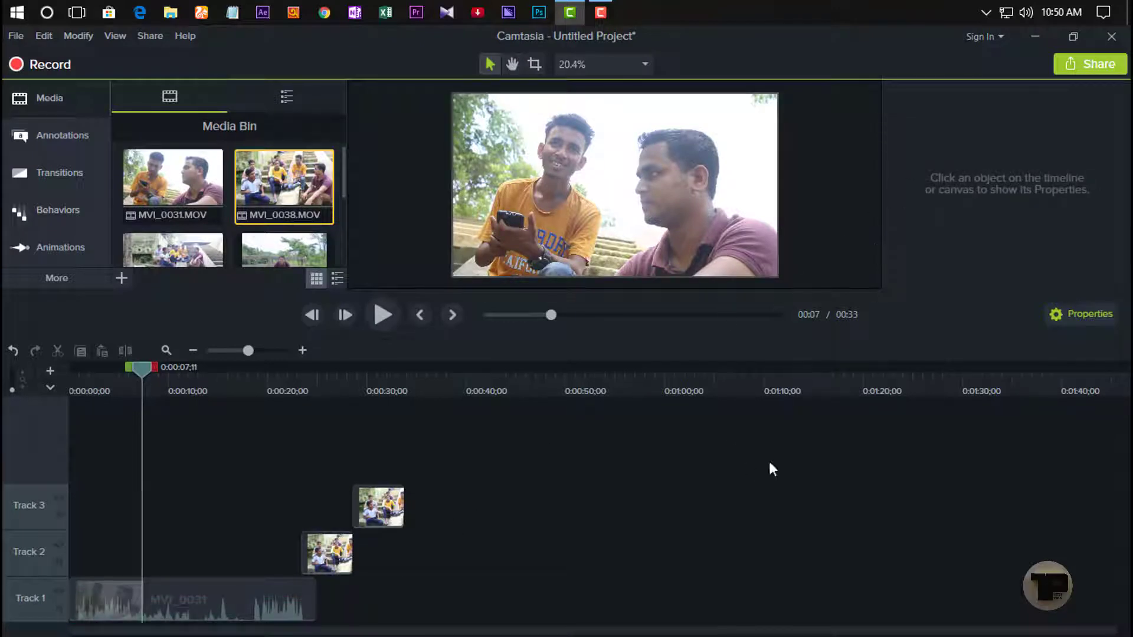
left_click(253, 611)
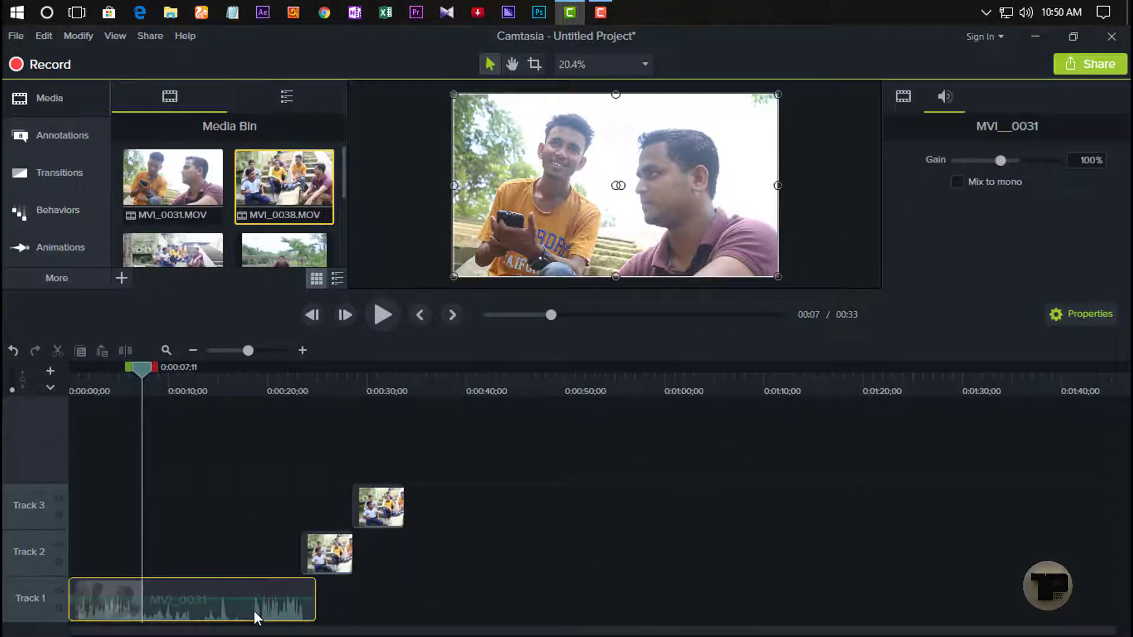
left_click(390, 504)
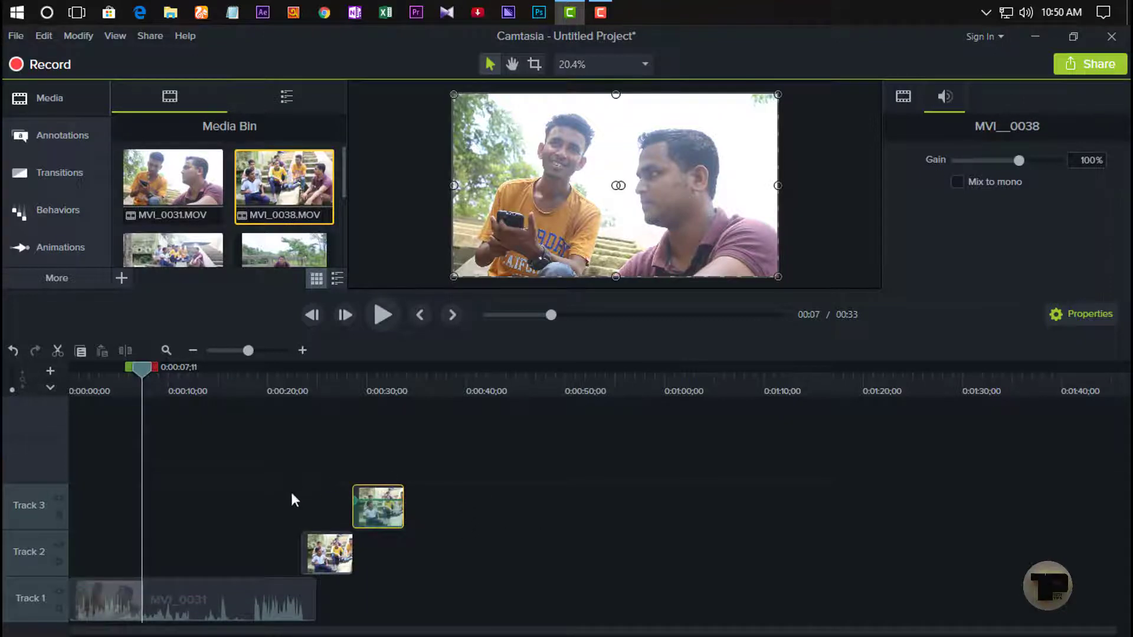
left_click(458, 466)
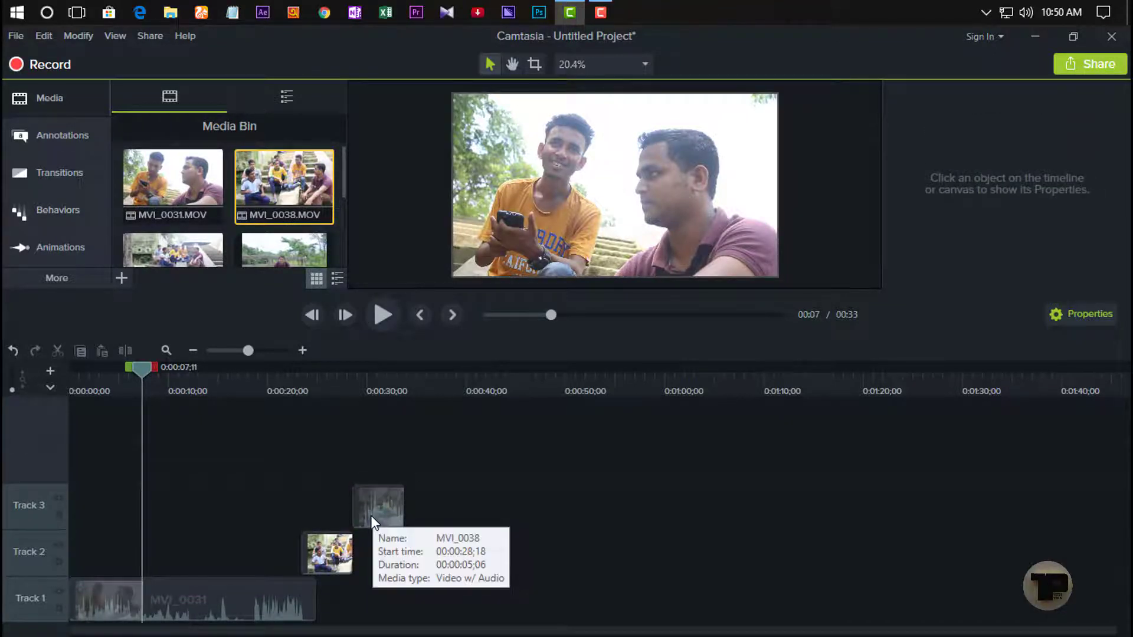
Step: Select both MVI_0038 clips on Tracks 2 and 3 together and delete them from the timeline
left_click(371, 515)
left_click(321, 555, "ctrl")
left_click(455, 487)
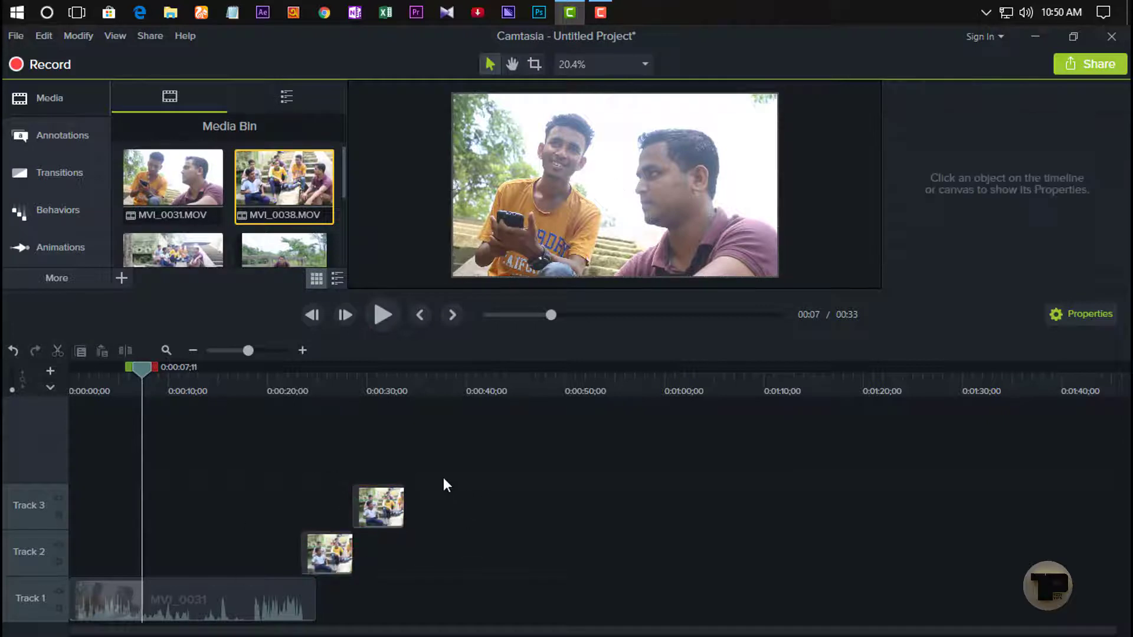
left_click_drag(410, 463, 345, 564)
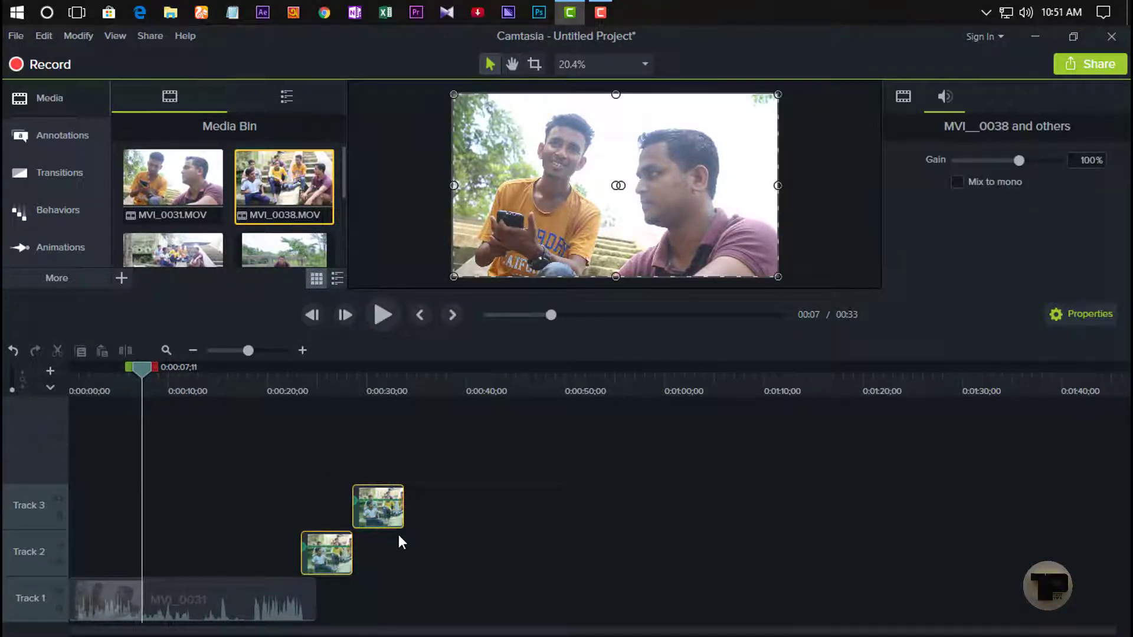
key("Delete")
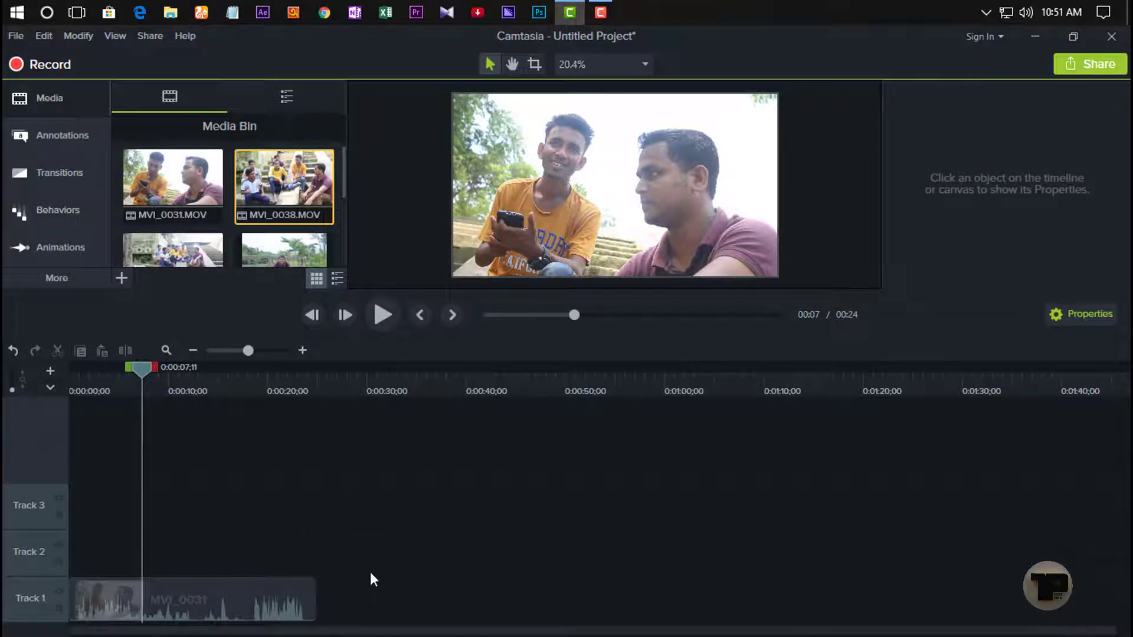
Step: Enlarge the timeline scale, show the visual properties of the MVI_0031 clip, and clear the selection
left_click(232, 607)
left_click(304, 349)
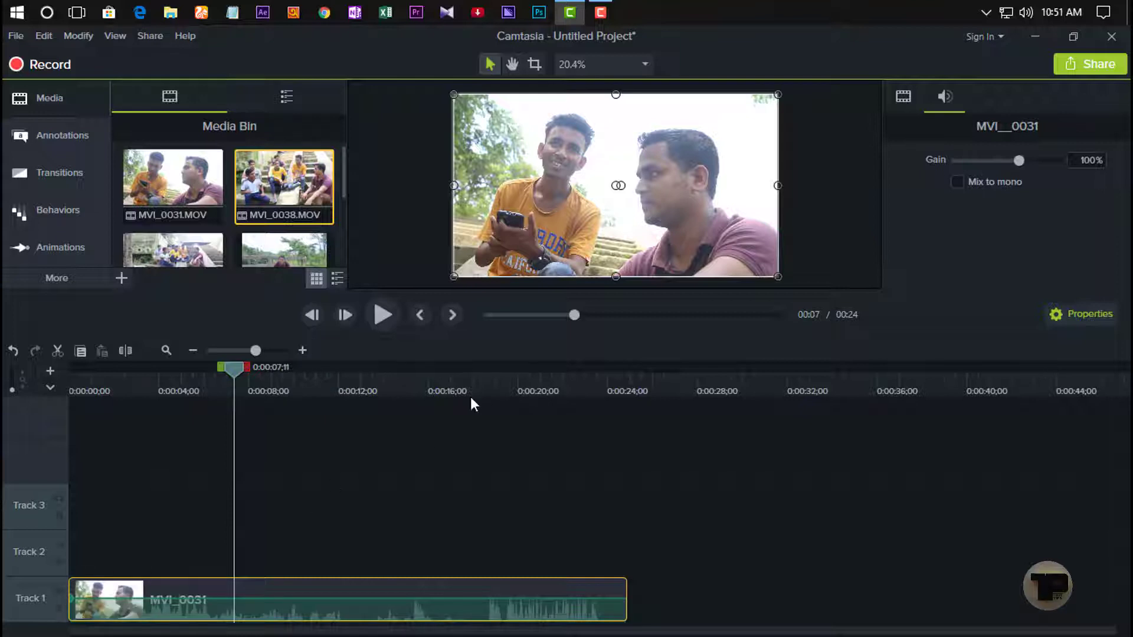
left_click(894, 98)
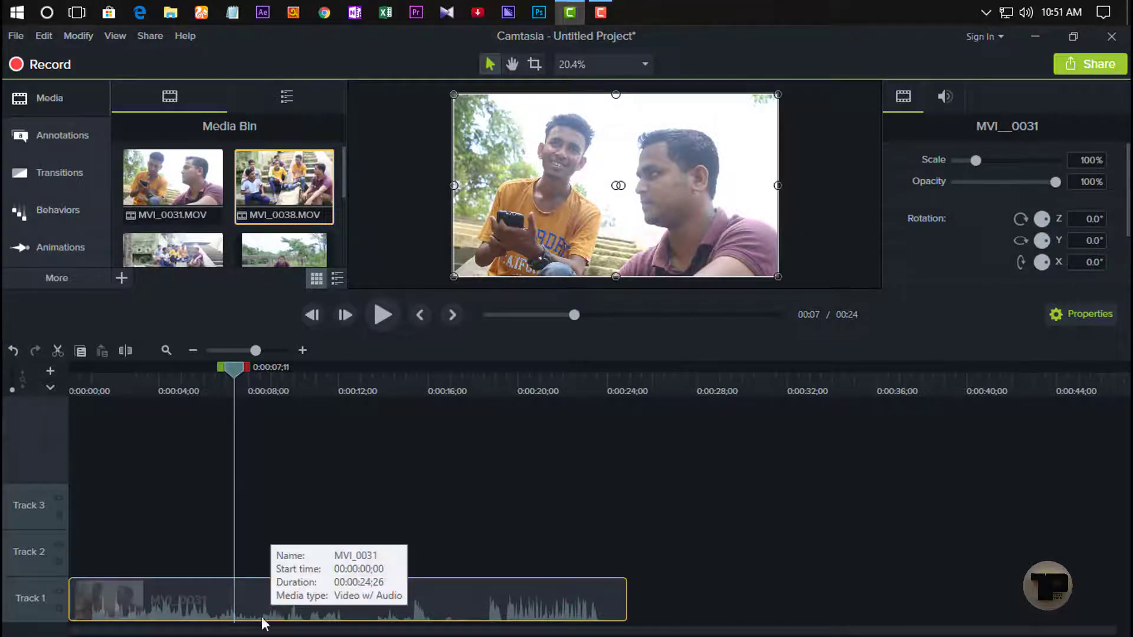
left_click(334, 556)
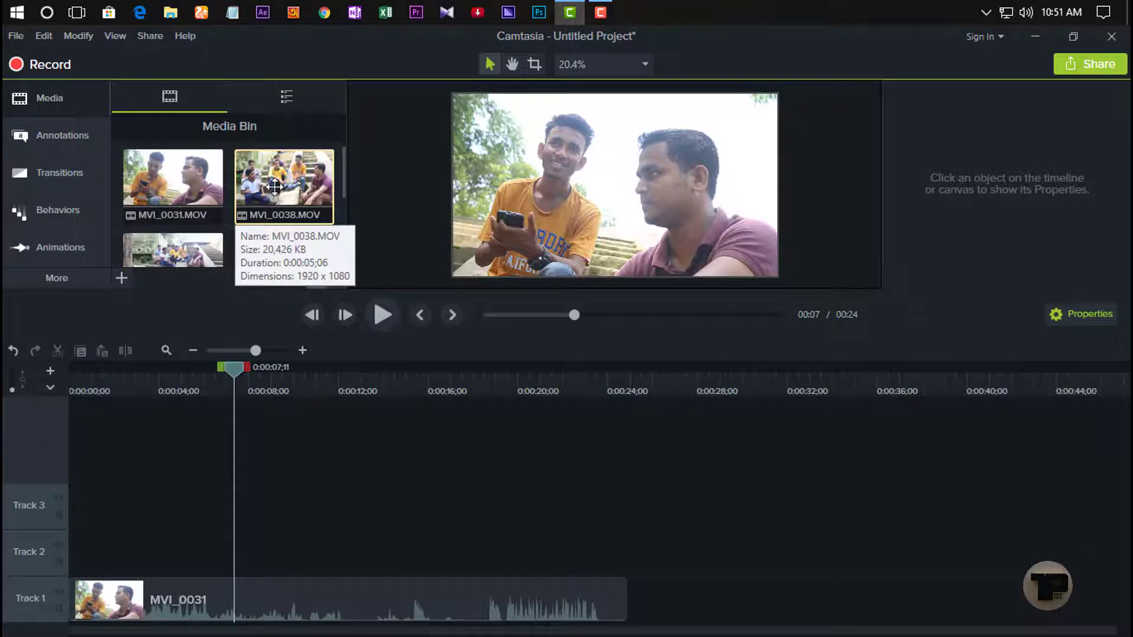
Step: Place MVI_0048.MOV from the Media Bin directly after the MVI_0031 clip on Track 1, and select MVI_0031
scroll(177, 221, "down", 1)
left_click_drag(177, 221, 636, 610)
left_click(263, 613)
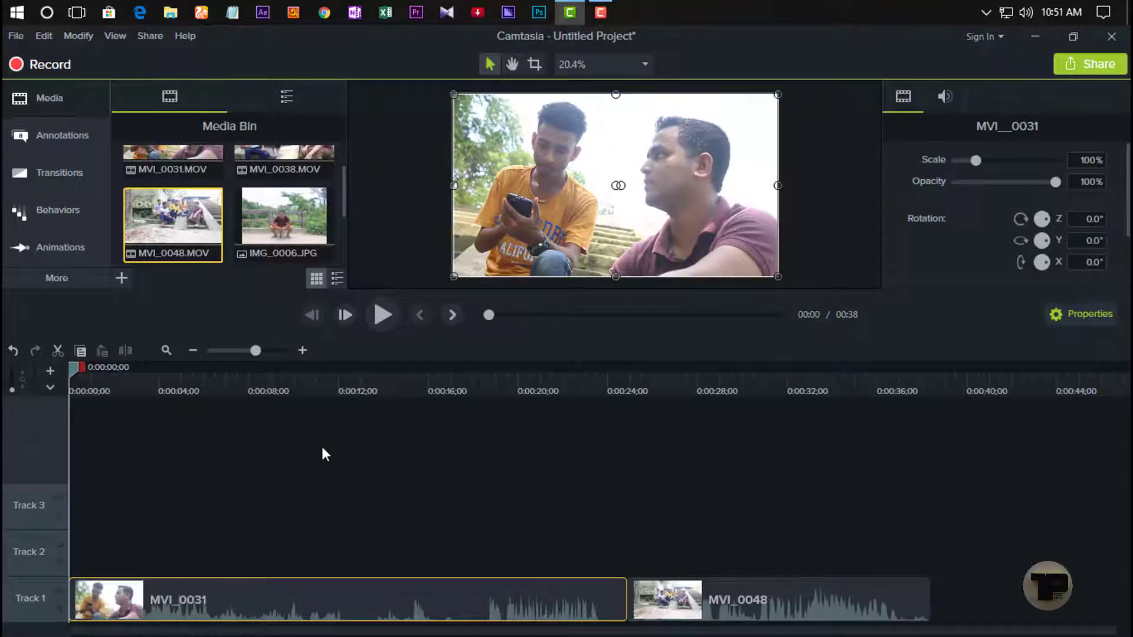
Step: Play the first three seconds or so of the timeline, and return the playhead to the beginning
left_click(388, 307)
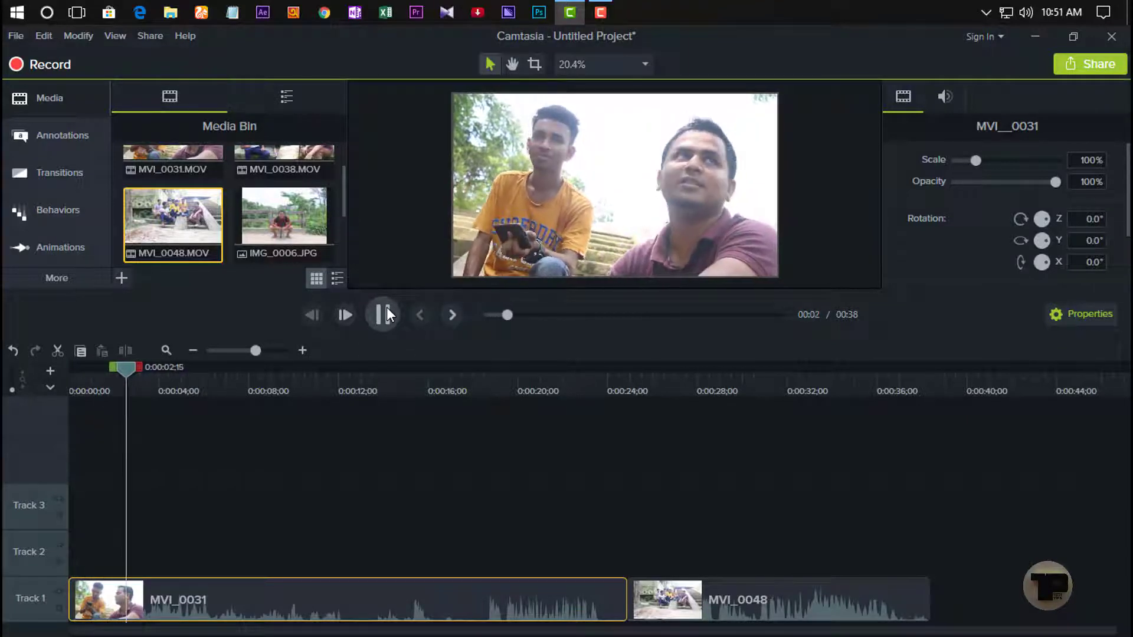
left_click(387, 315)
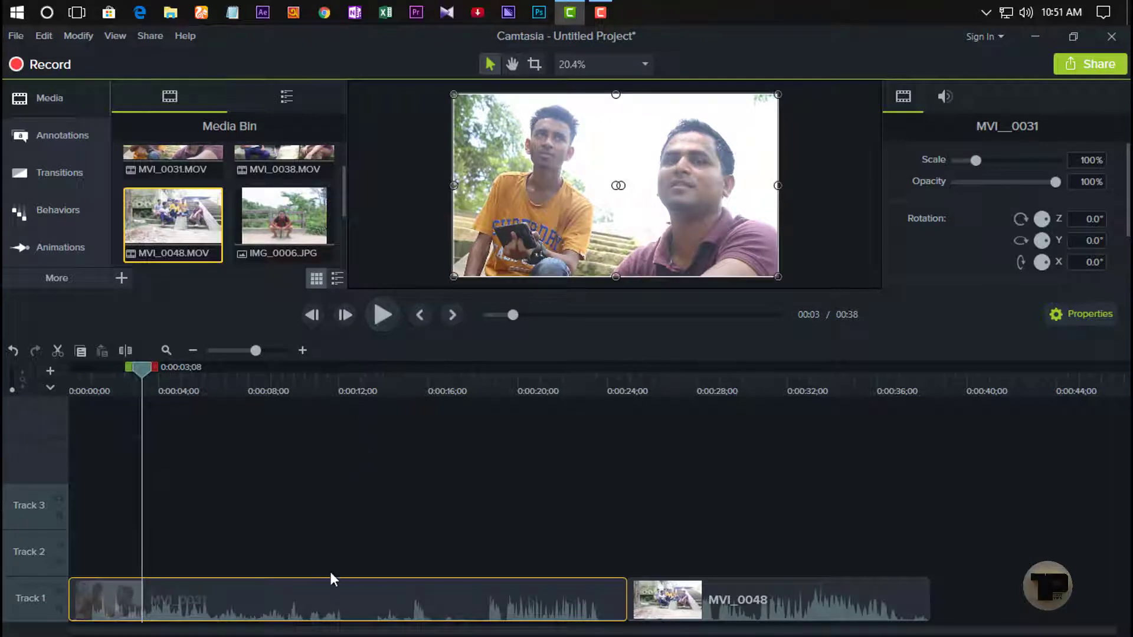
key("ctrl+Home")
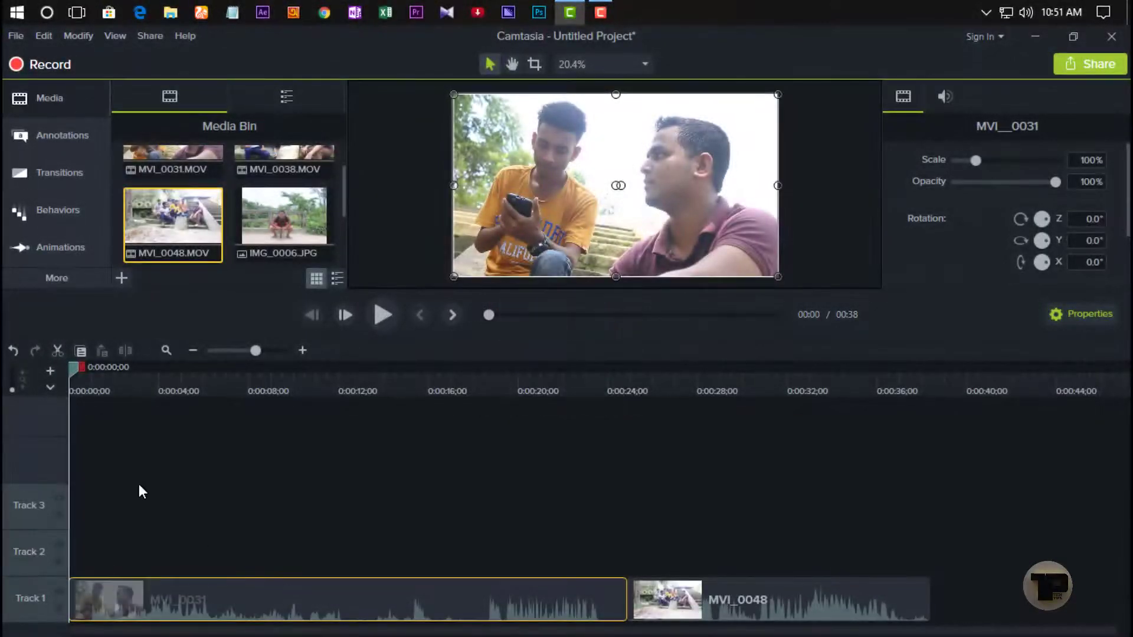
Step: Split the MVI_0031 clip at 0:00:12;09 and select its first piece
left_click_drag(96, 392, 487, 384)
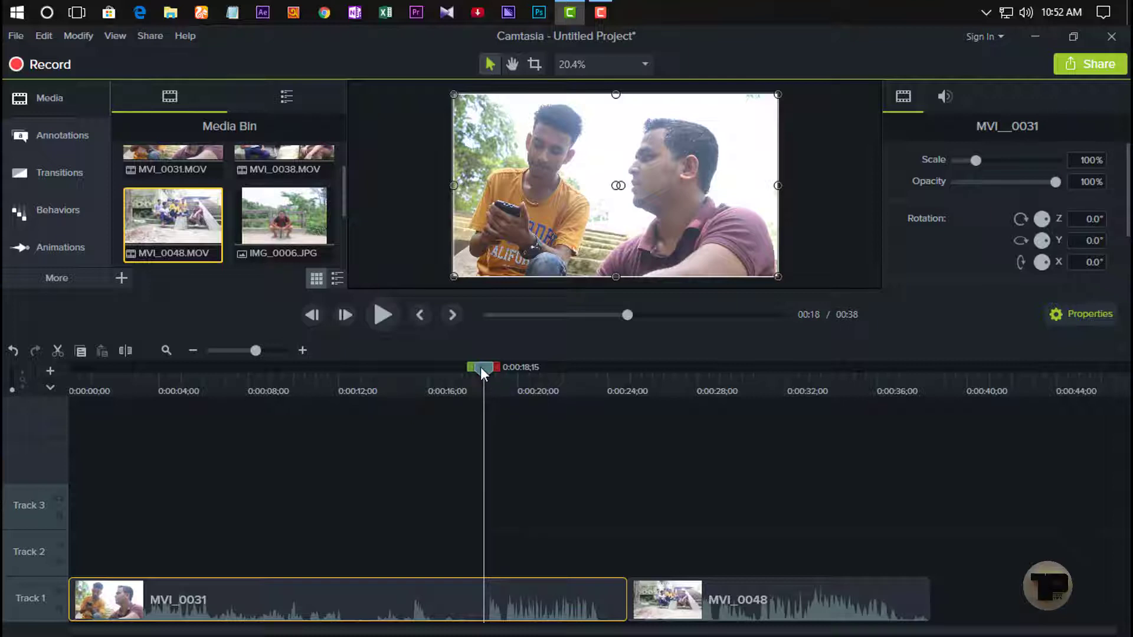
left_click_drag(481, 369, 360, 418)
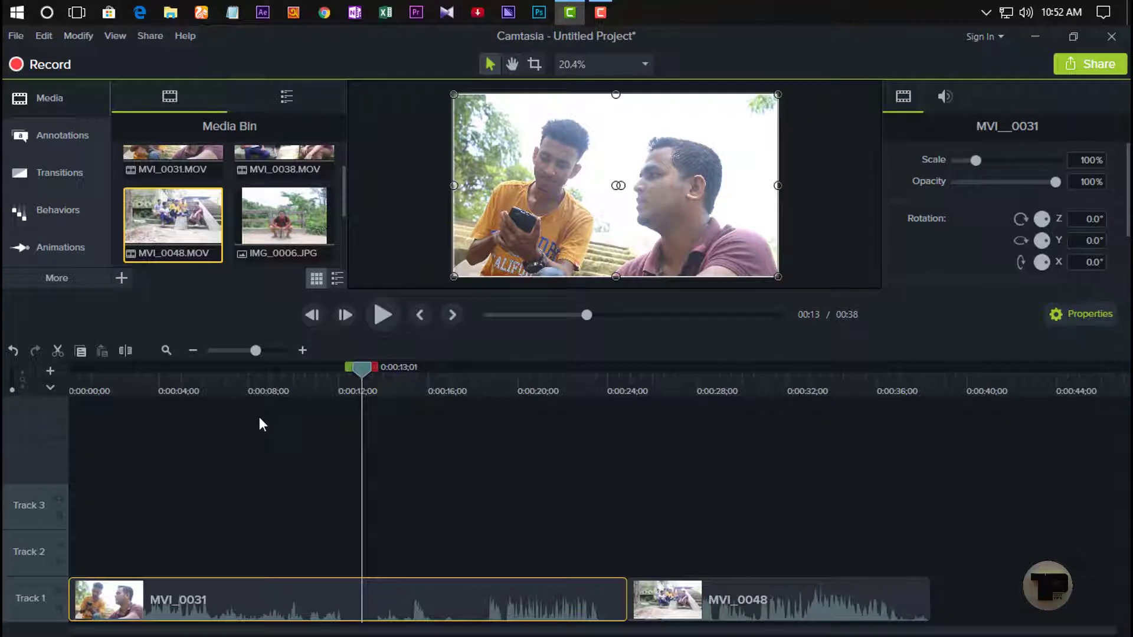
left_click_drag(286, 387, 344, 388)
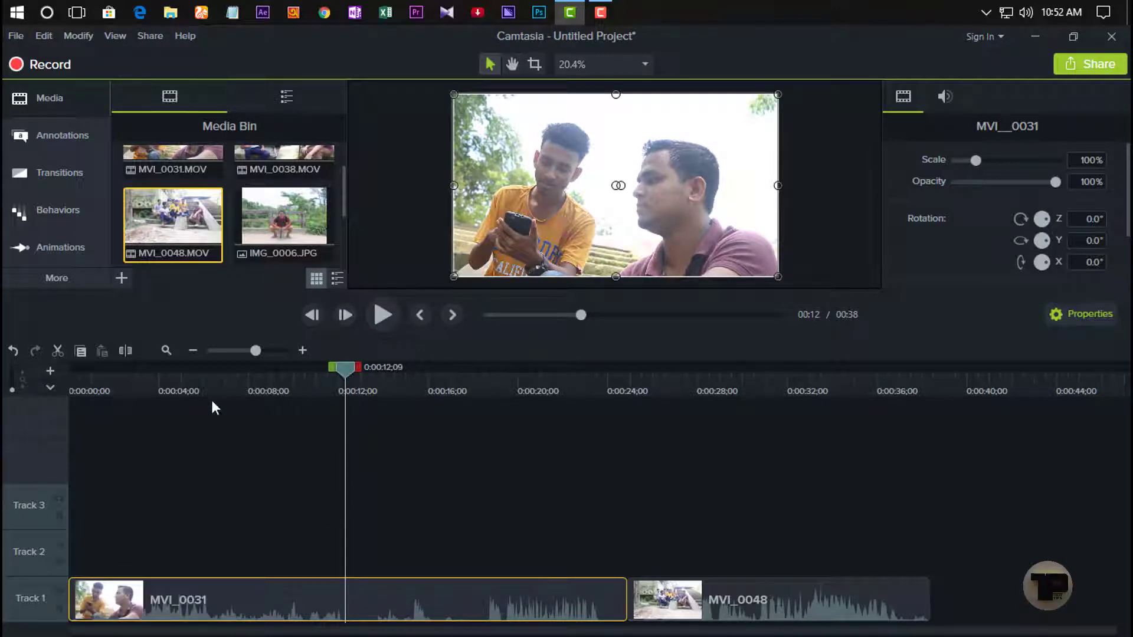
left_click(131, 352)
left_click(233, 601)
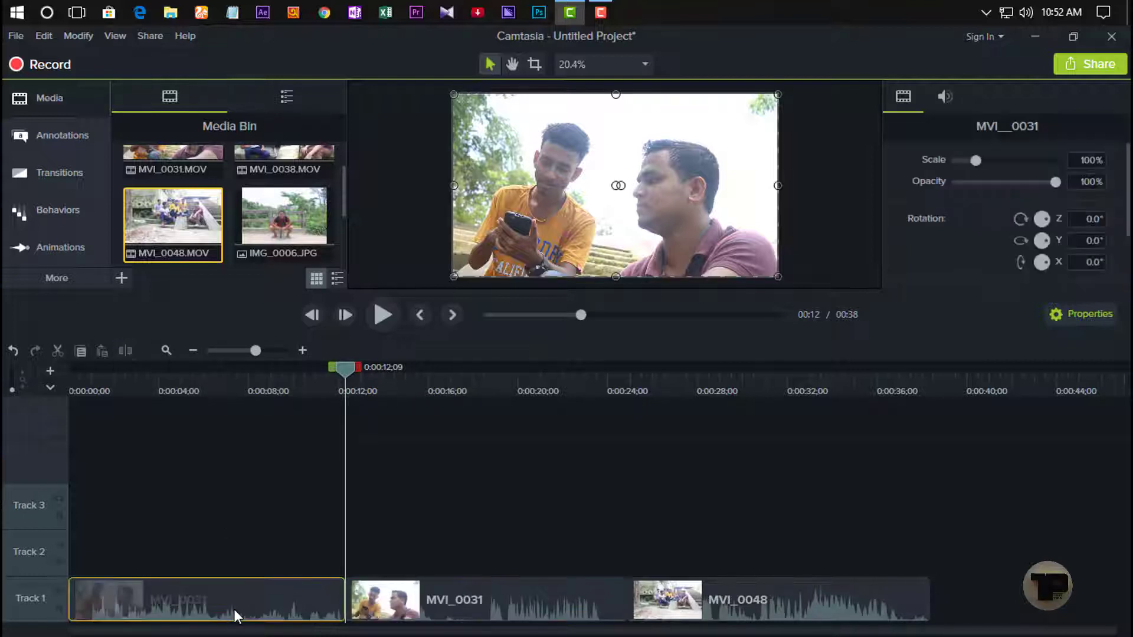
Step: Inspect the two MVI_0031 pieces on Track 1, and undo the split
left_click_drag(242, 569, 238, 603)
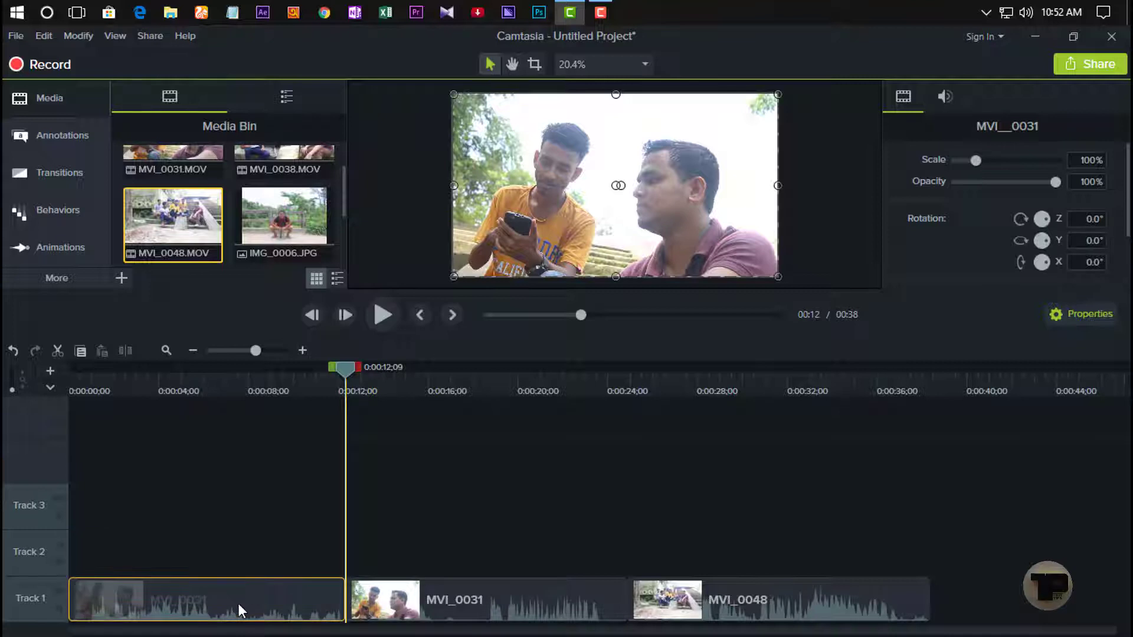
left_click(401, 533)
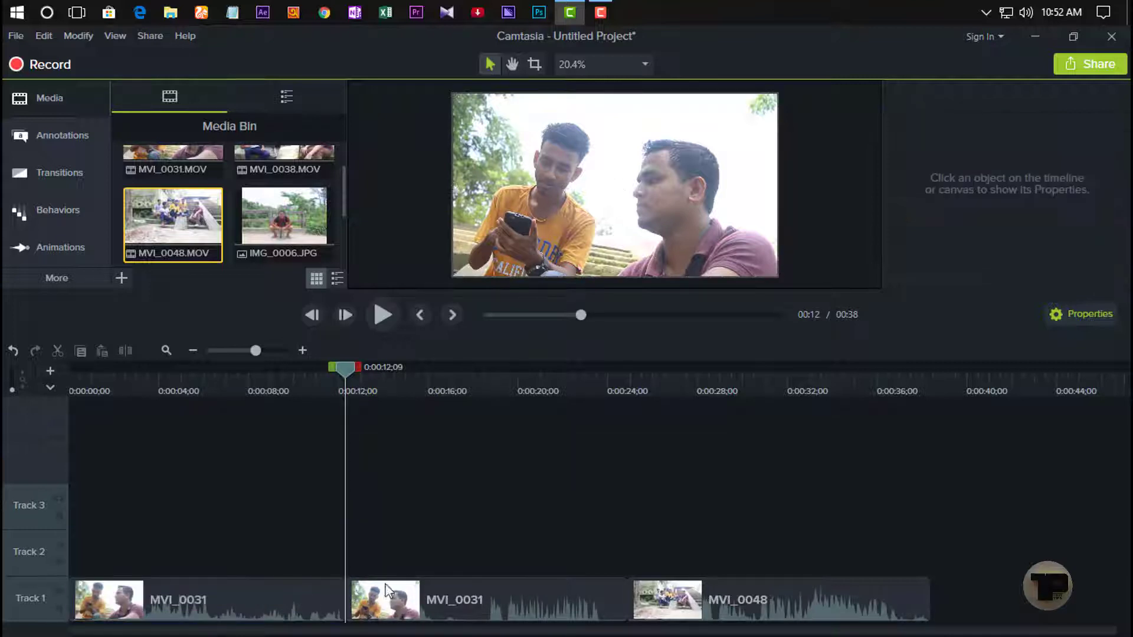
left_click(377, 387)
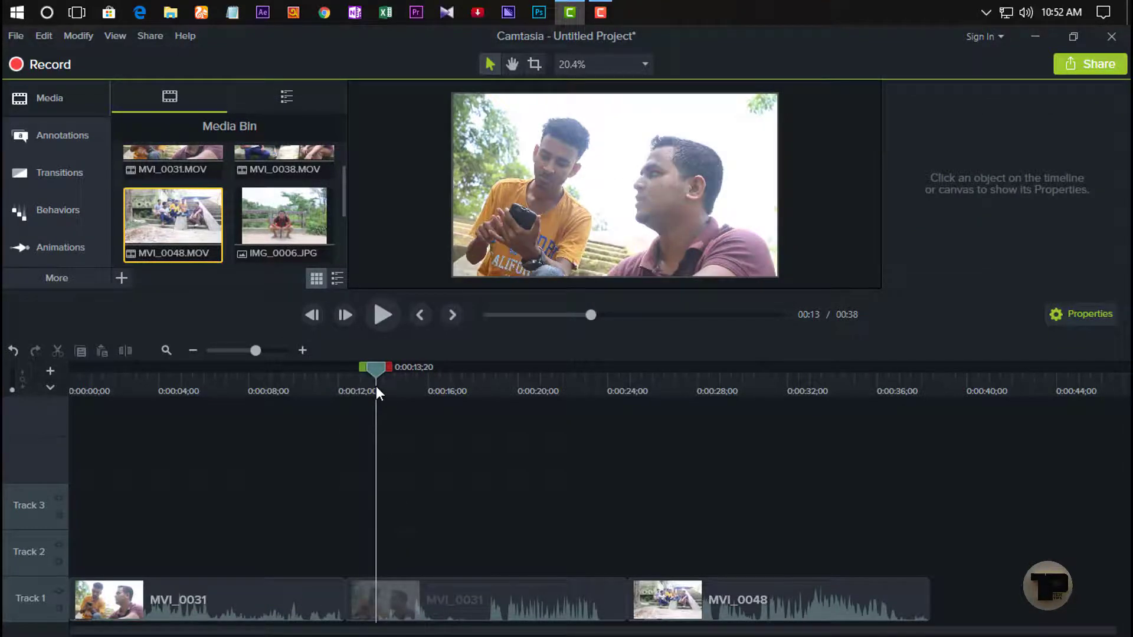
left_click(16, 347)
left_click(17, 347)
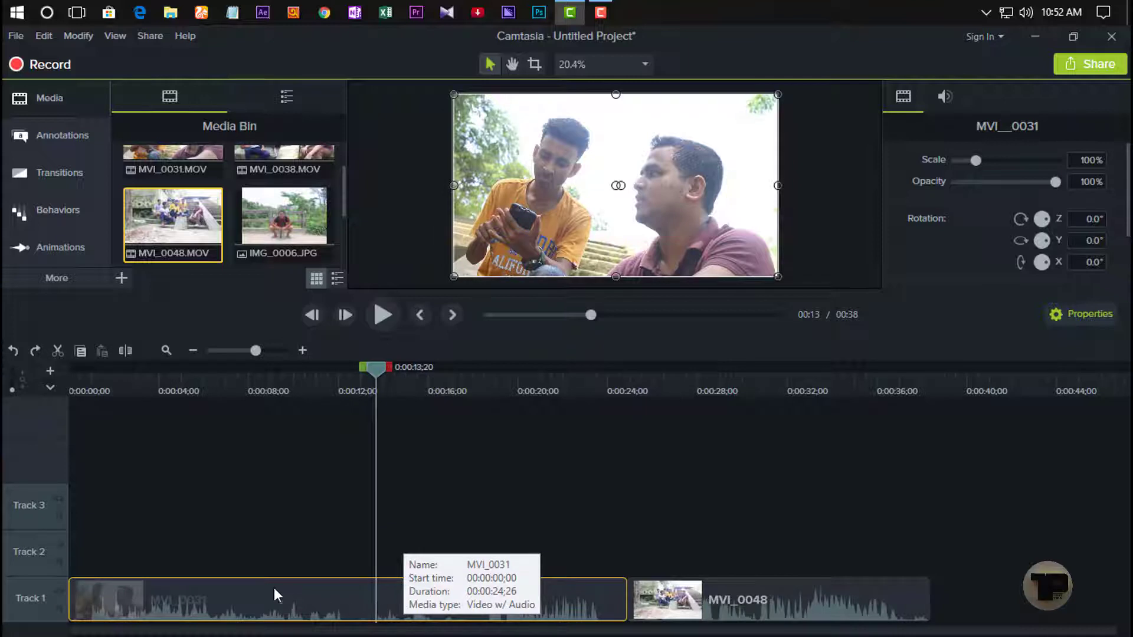
Step: Redo the split of MVI_0031, nudge its first piece, and restore the clip to one unsplit whole
left_click(36, 352)
left_click(248, 593)
mouse_move(248, 593)
left_mouse_down()
mouse_move(253, 526)
mouse_move(251, 599)
left_mouse_up()
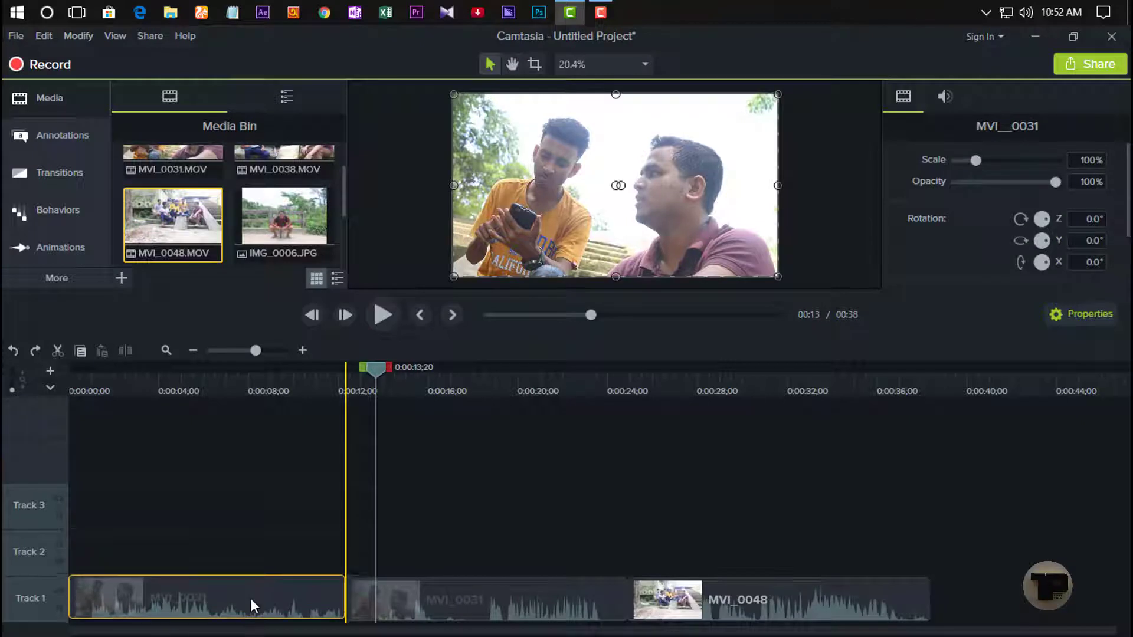
left_click(15, 356)
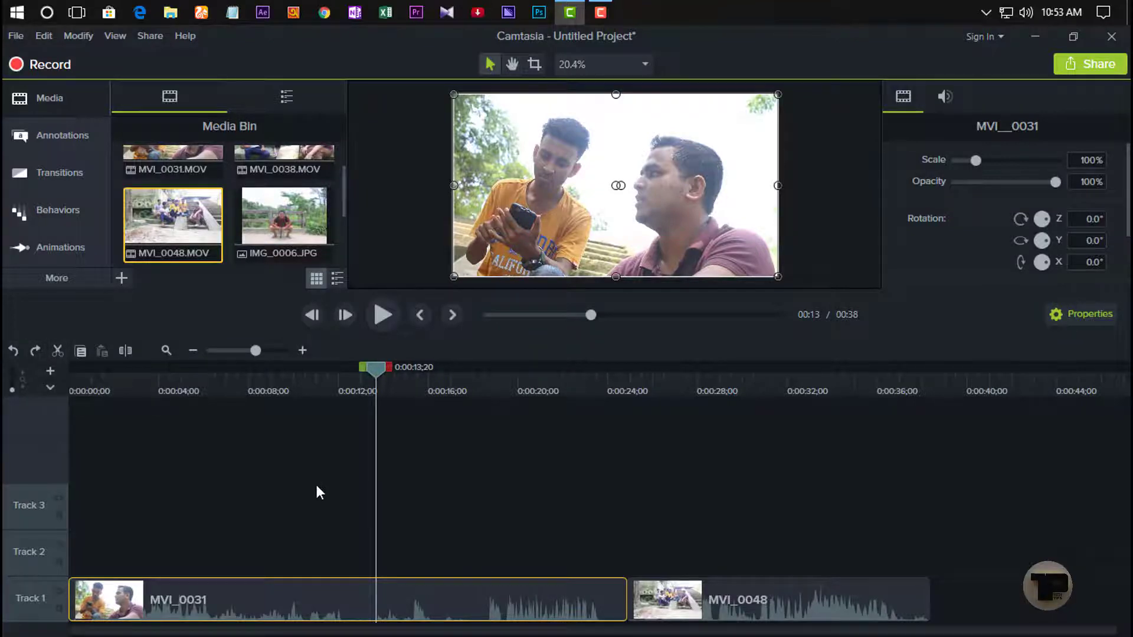
Step: Split the MVI_0031 clip at 0:00:12;11 and select the piece before the cut
left_click_drag(364, 391, 346, 412)
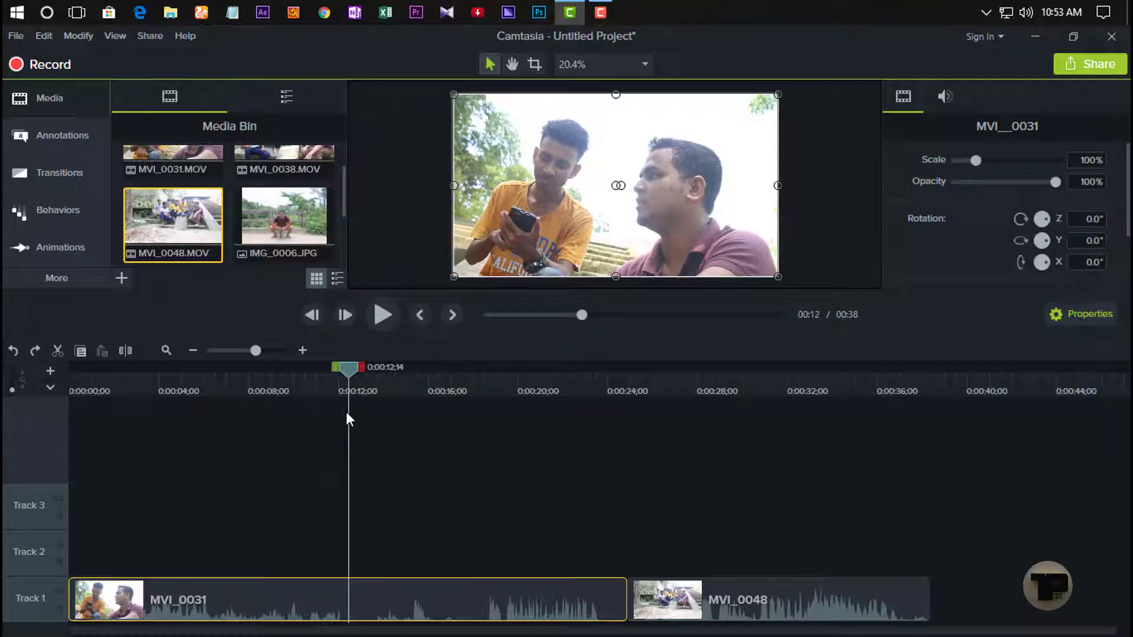
left_click(134, 353)
left_click(286, 599)
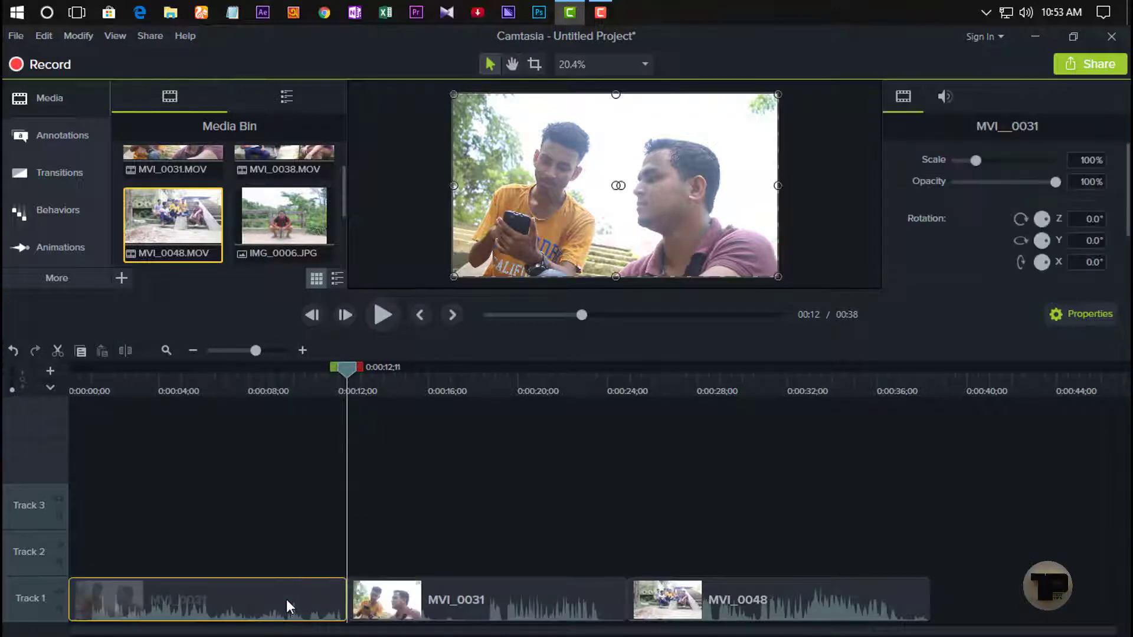
Step: Move the first MVI_0031 piece up to Track 3 and delete it from the timeline
left_click_drag(286, 600, 285, 515)
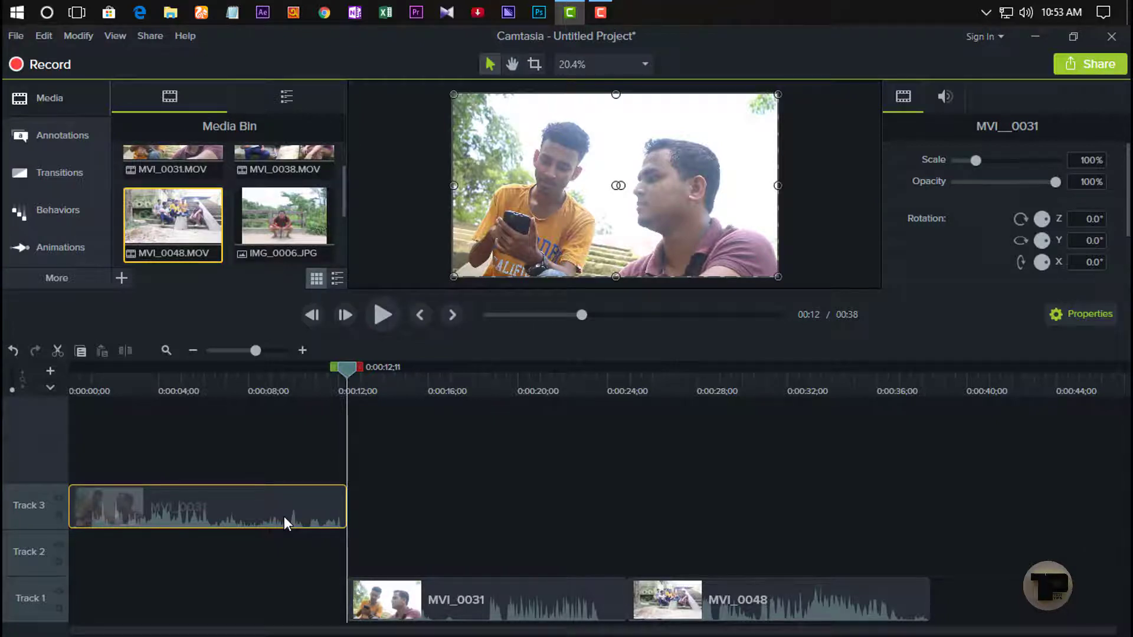
right_click(287, 524)
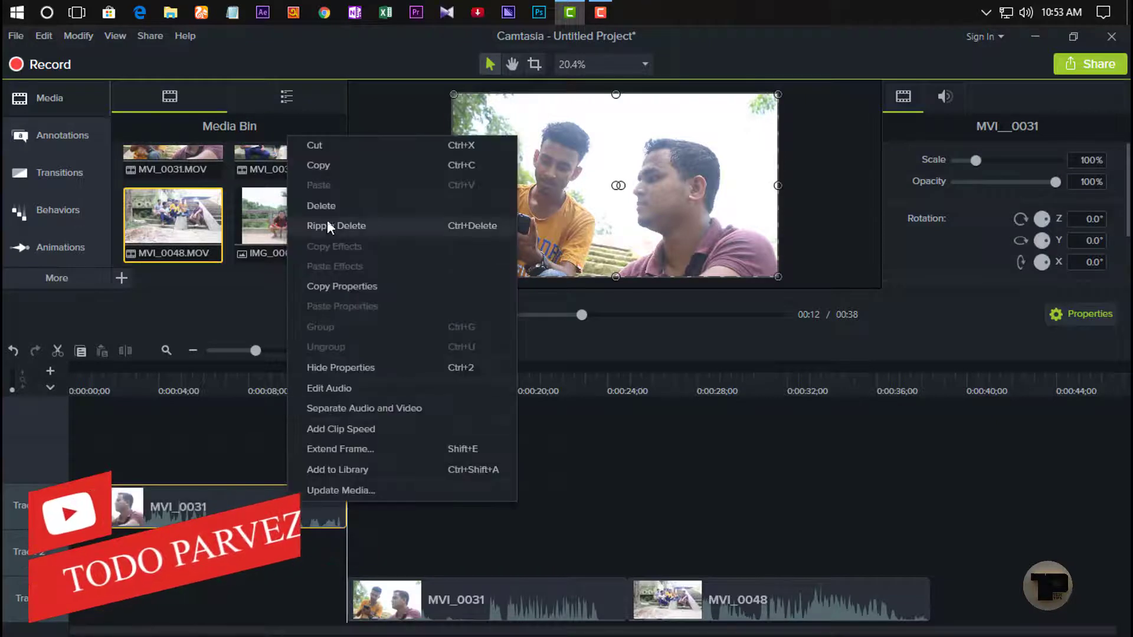
left_click(291, 519)
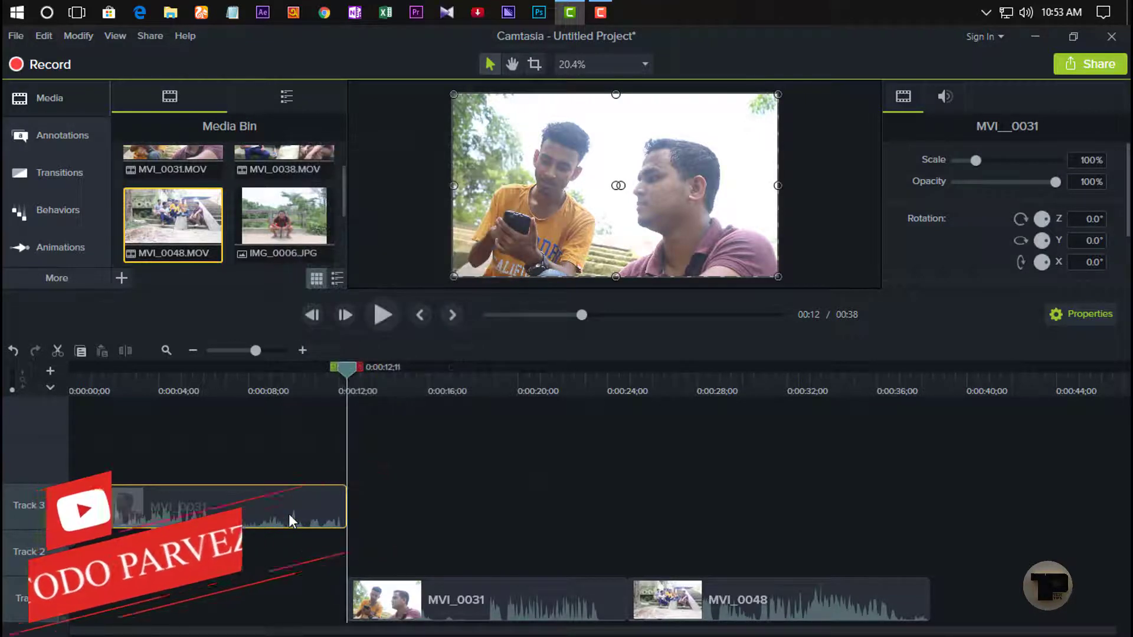
key("Delete")
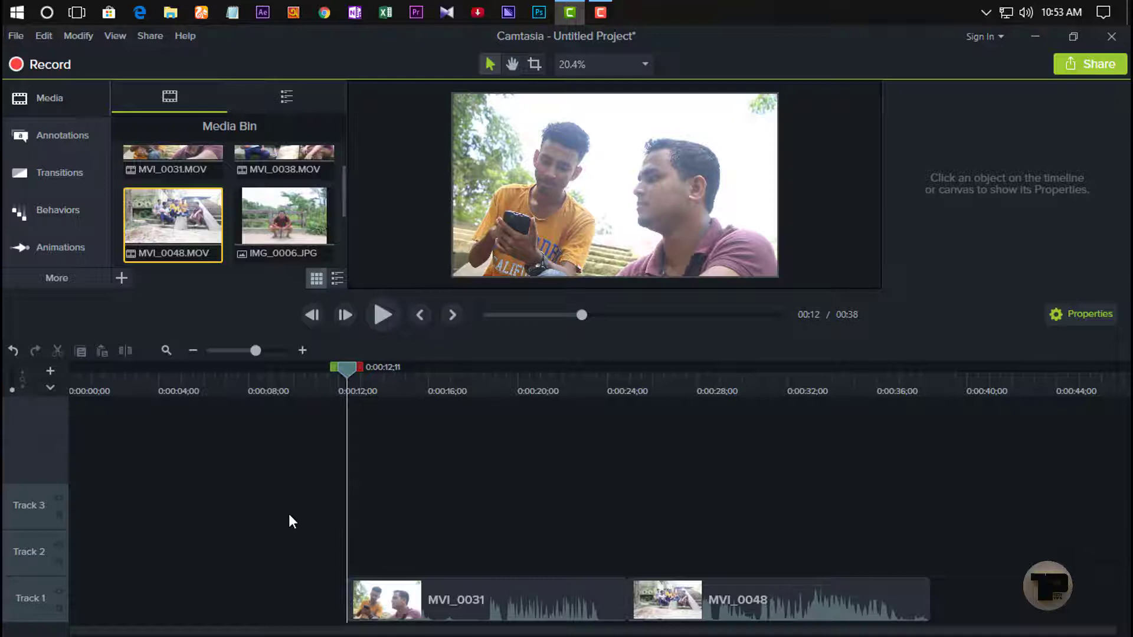
Step: Select the remaining Track 1 clips and scrub the playhead across the gap before MVI_0031 to examine the empty stretch
left_click(451, 593)
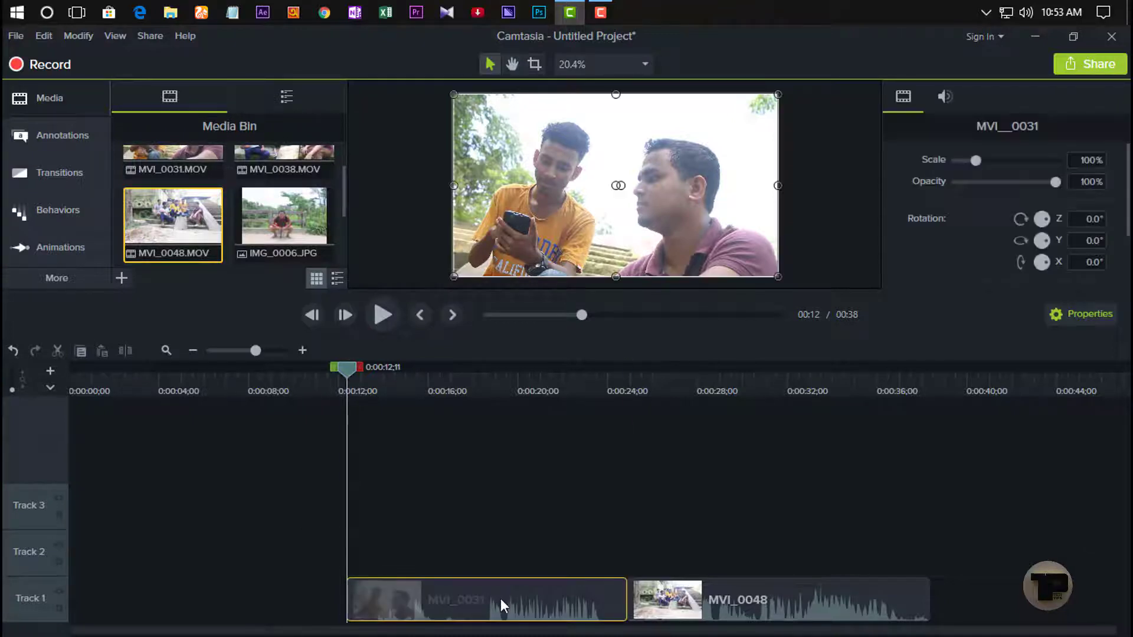
left_click(682, 595)
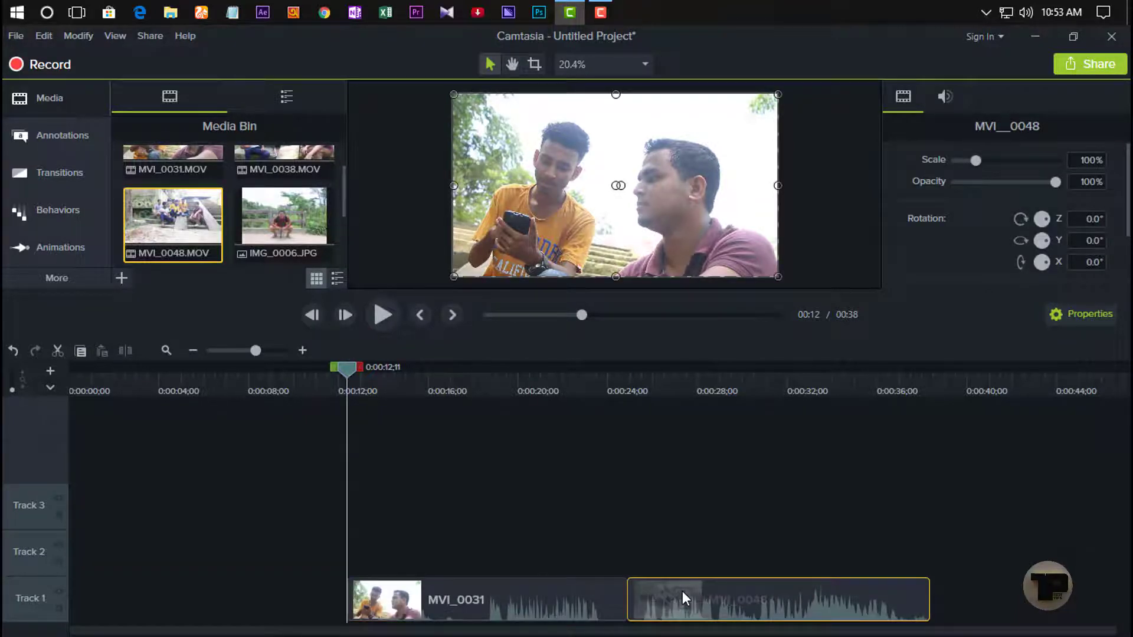
left_click(261, 391)
left_click_drag(251, 394, 52, 421)
left_click_drag(72, 388, 491, 373)
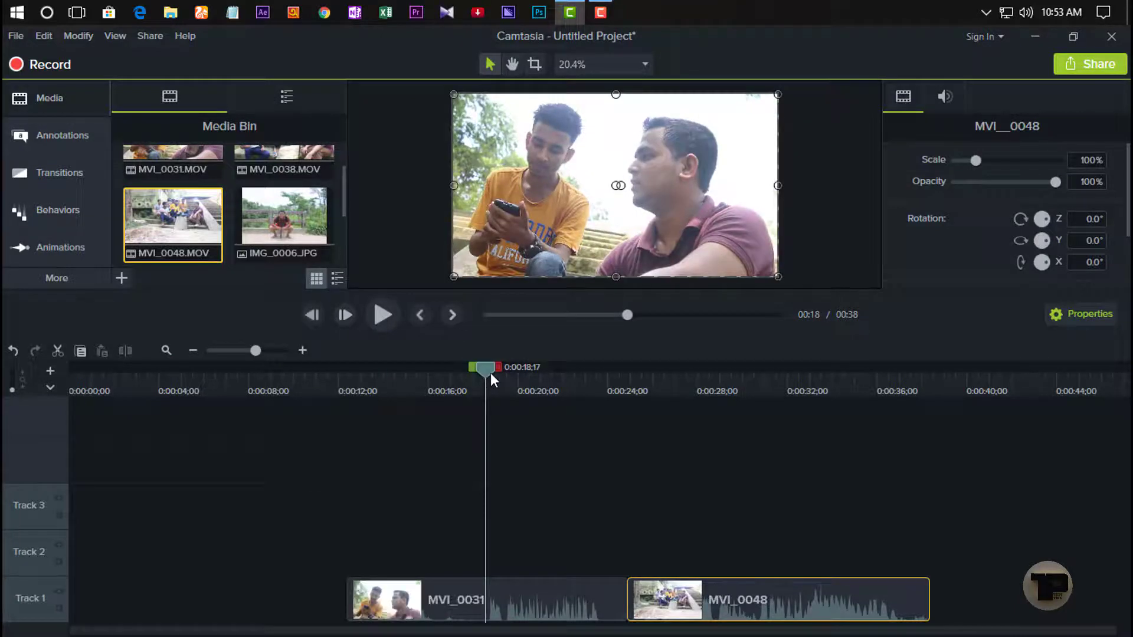
left_click(324, 376)
left_click_drag(324, 376, 359, 380)
left_click_drag(461, 584, 548, 617)
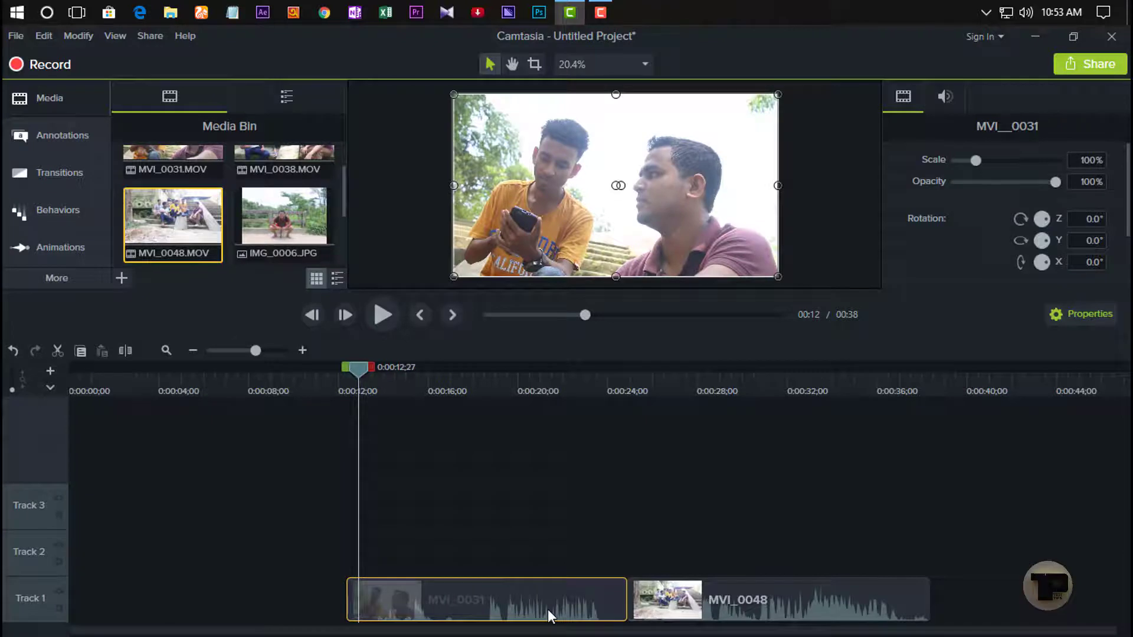
left_click(340, 382)
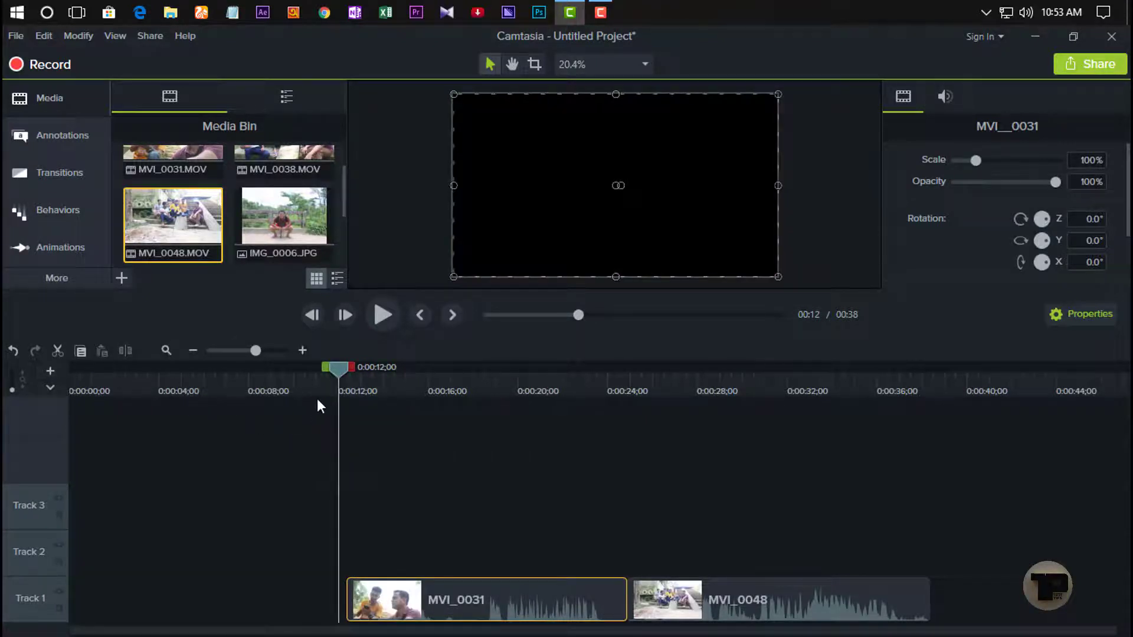
Step: Undo the deletion and the track move of the first MVI_0031 piece, and clear the selection
left_click(17, 352)
left_click(16, 351)
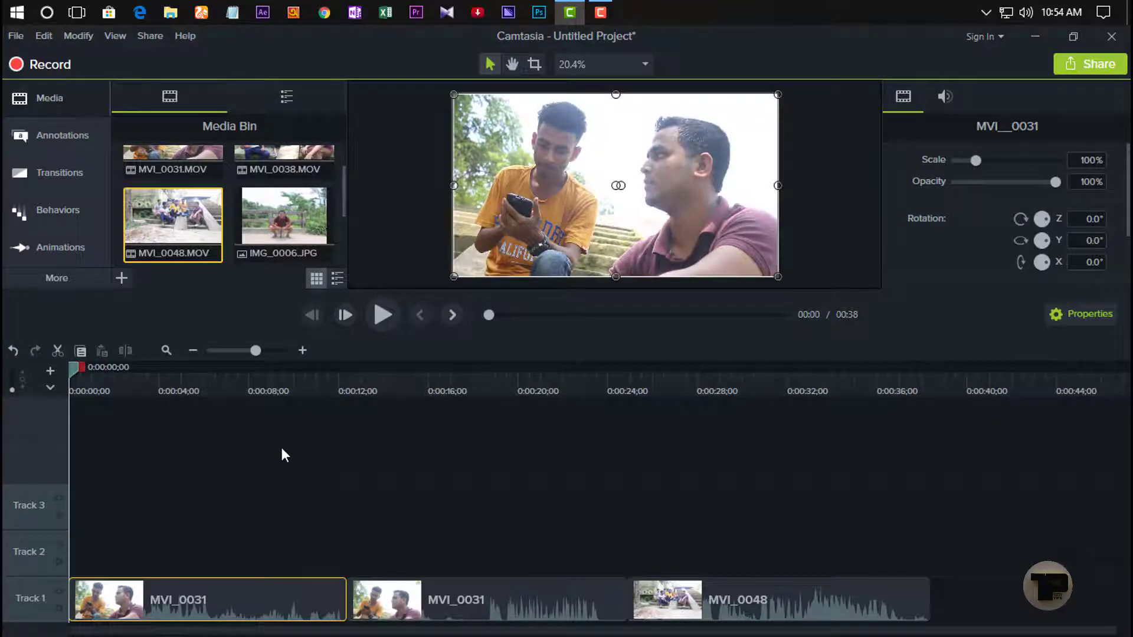
left_click_drag(242, 606, 239, 605)
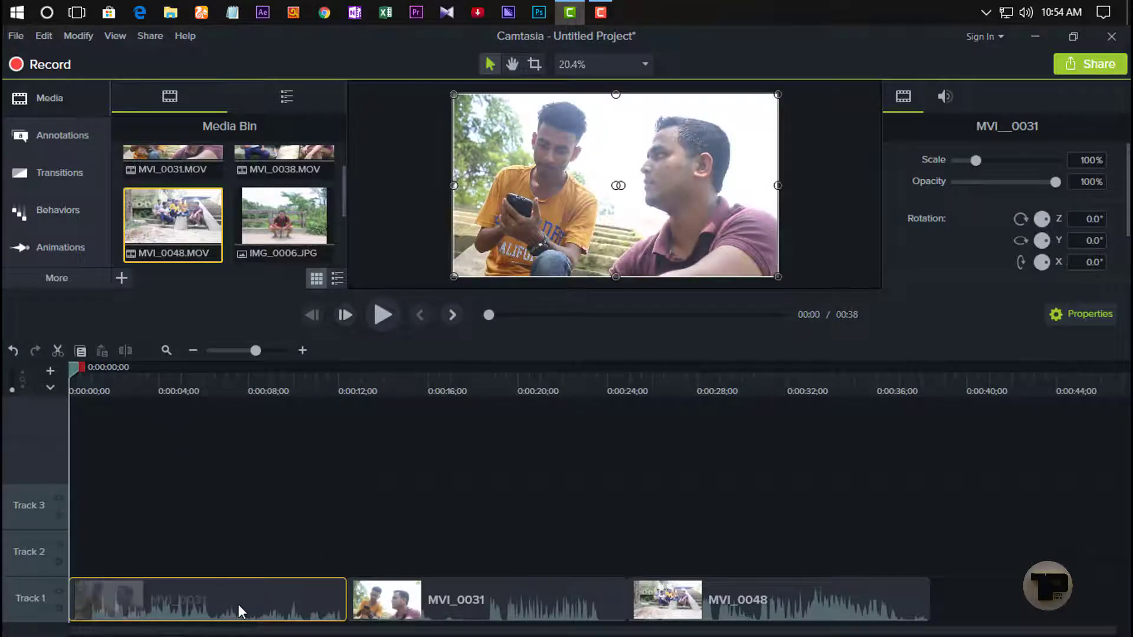
left_click(984, 599)
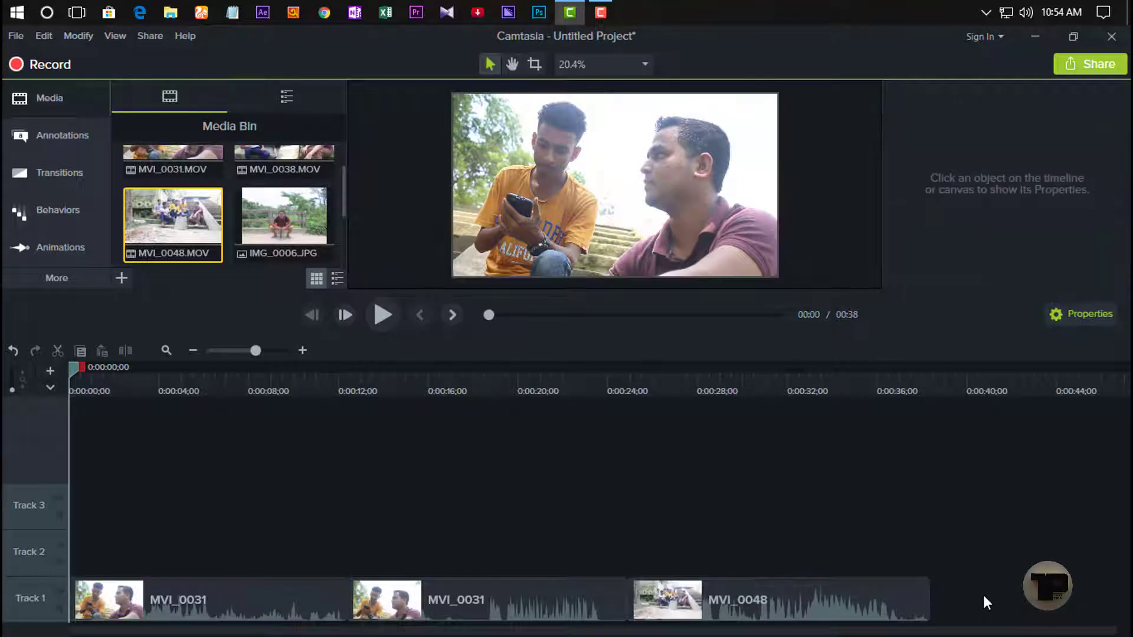
Step: Ripple delete the first MVI_0031 piece on Track 1, and undo the ripple deletion
left_click(235, 590)
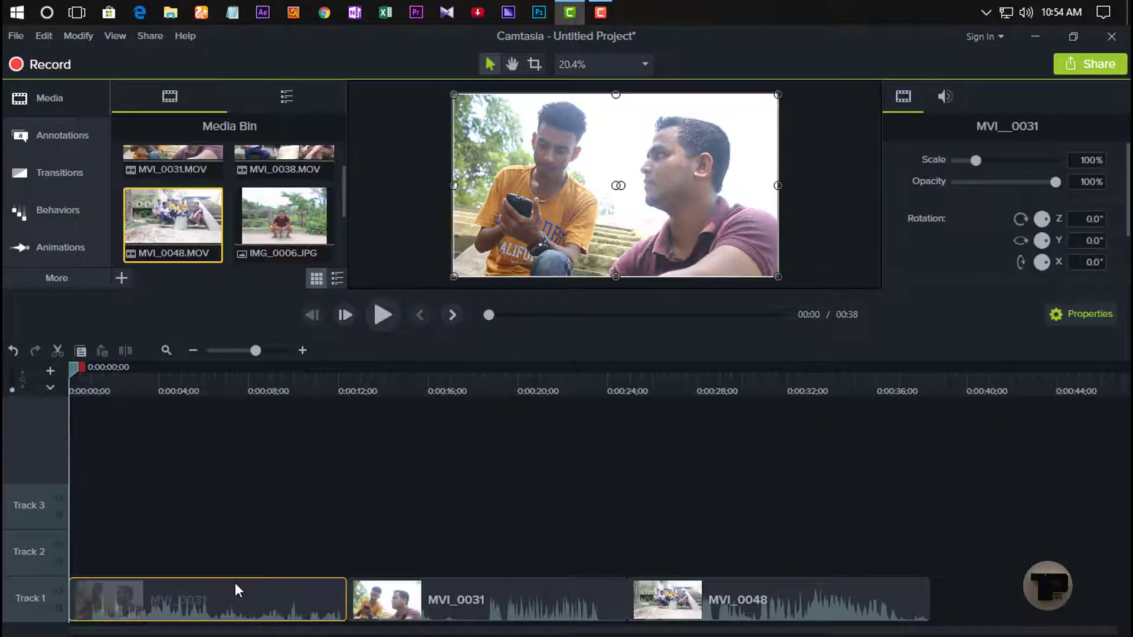
right_click(235, 591)
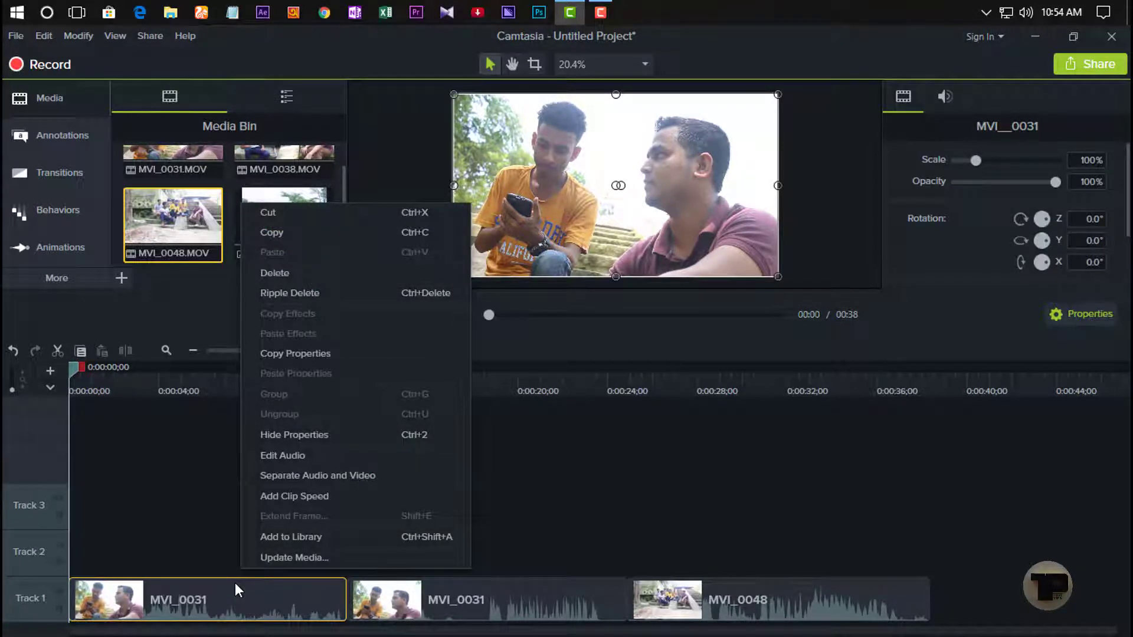
left_click(278, 291)
left_click_drag(679, 603, 74, 608)
left_click(88, 566)
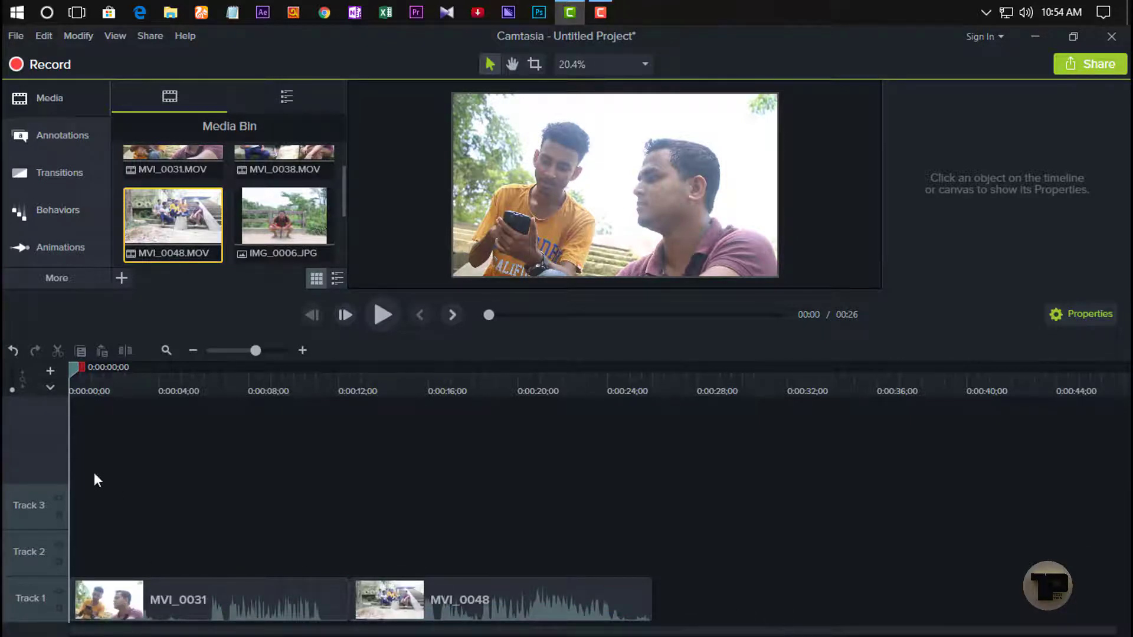
left_click(9, 342)
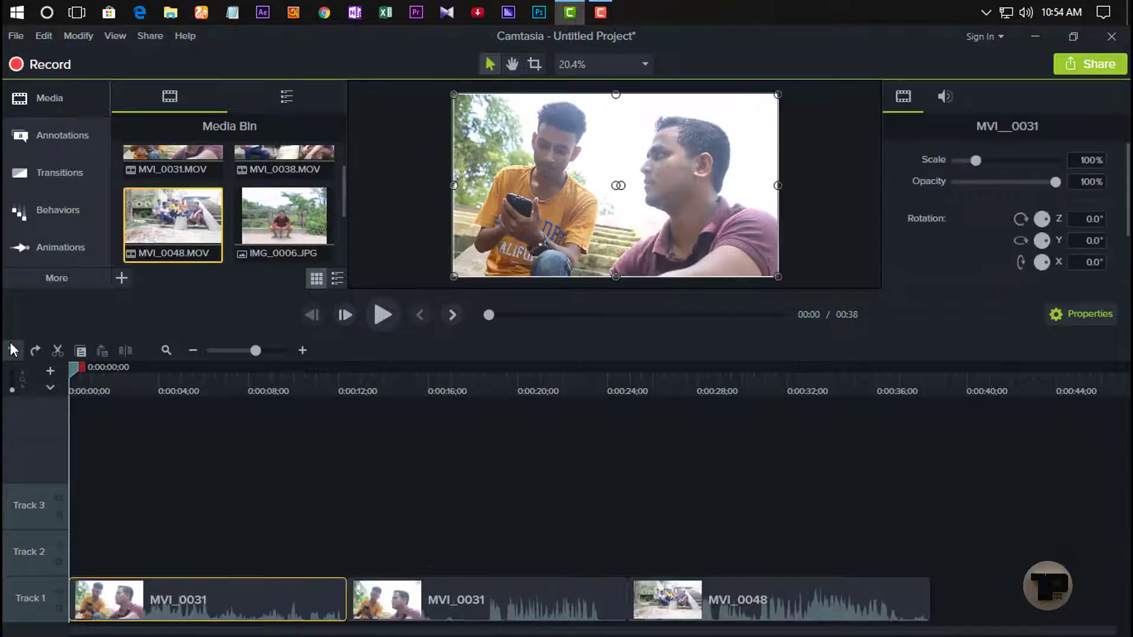
Step: Ripple delete the first MVI_0031 piece on Track 1 and clear the selection
right_click(228, 601)
left_click(182, 617)
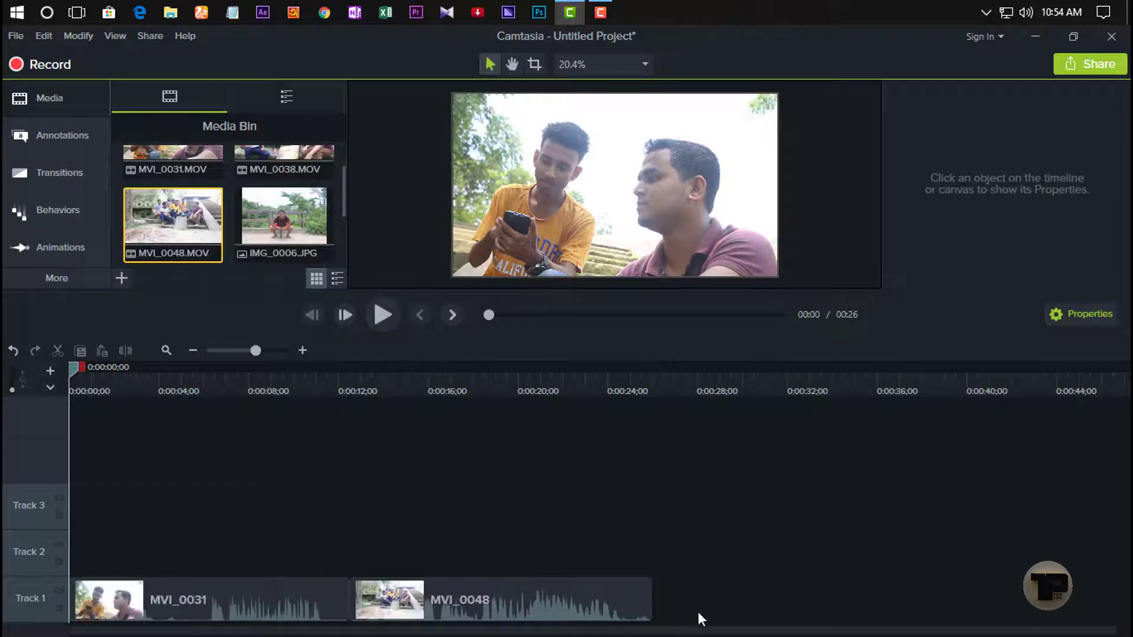
left_click_drag(691, 599, 115, 559)
left_click(115, 559)
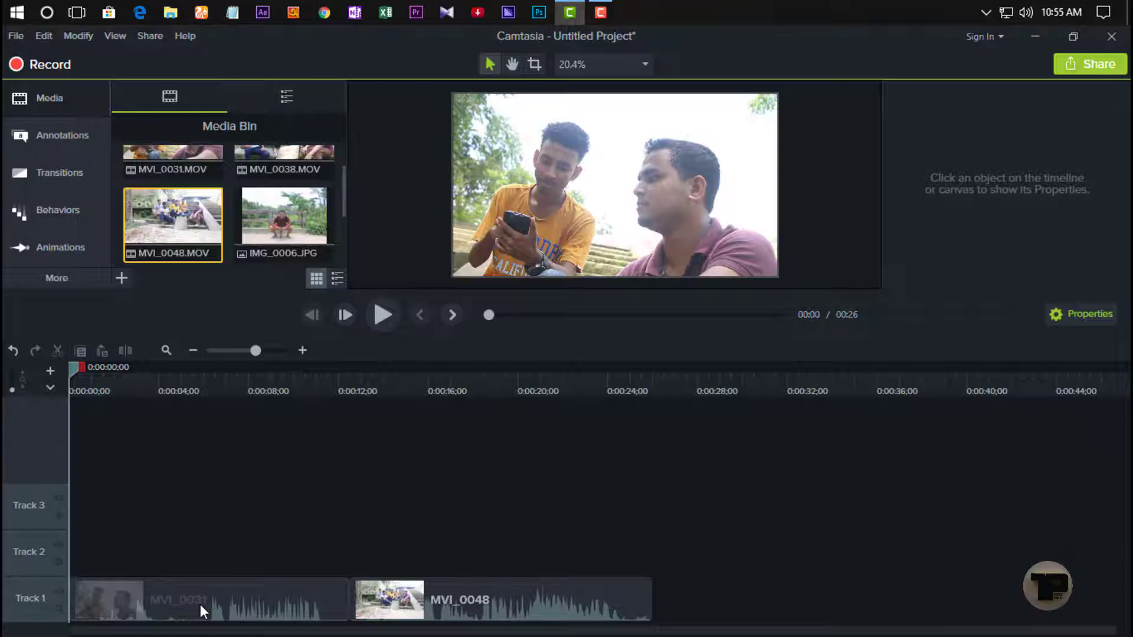
Step: Split the MVI_0031 clip on Track 1 at 0:00:09;24
left_click(289, 391)
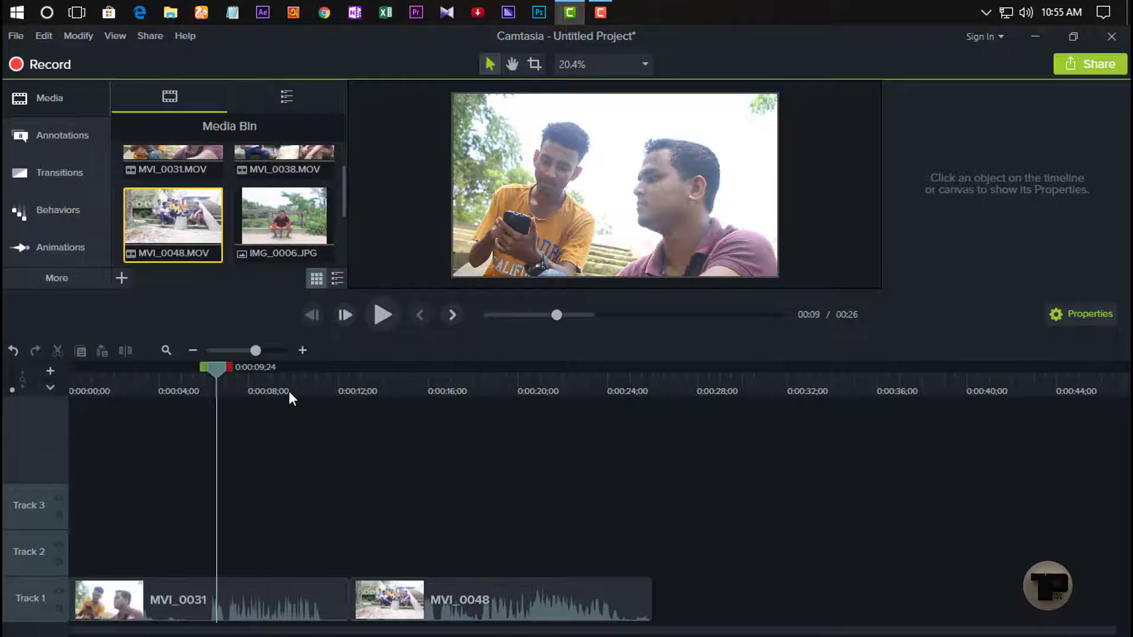
left_click(278, 611)
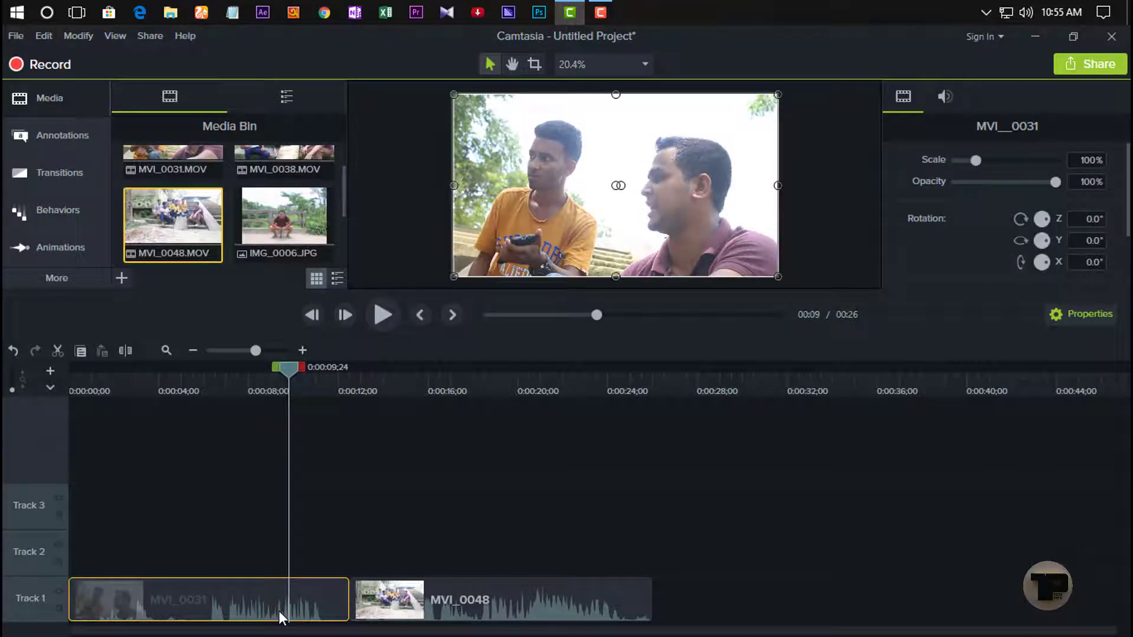
key("s")
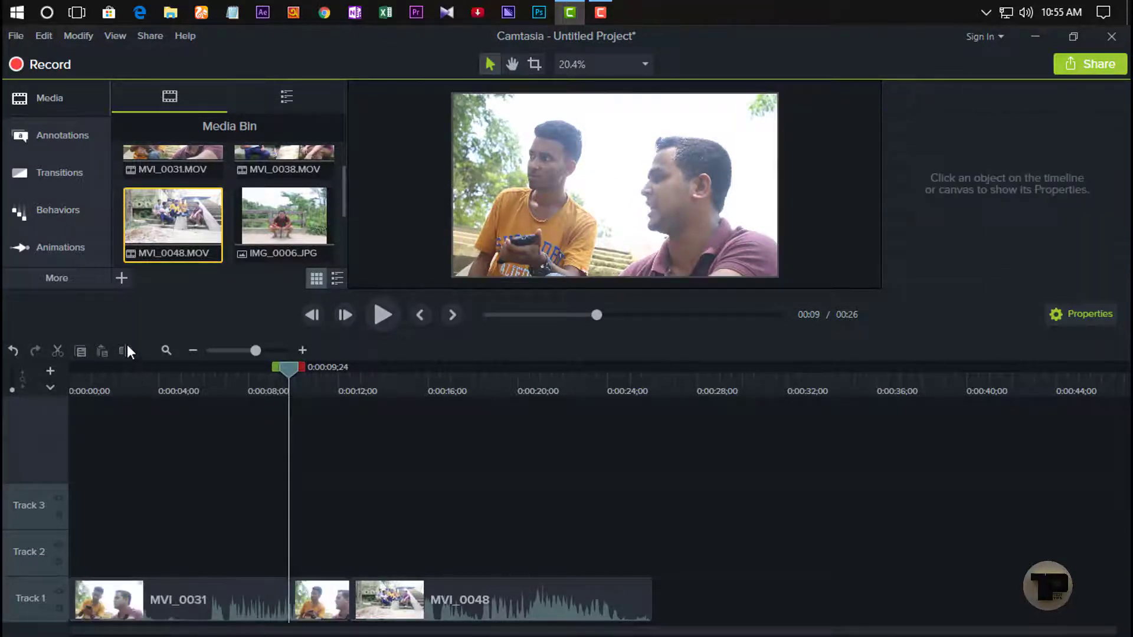
Step: Delete the short MVI_0031 piece after the split with a regular delete, and undo the deletion
mouse_move(317, 593)
left_mouse_down()
mouse_move(312, 533)
mouse_move(312, 608)
left_mouse_up()
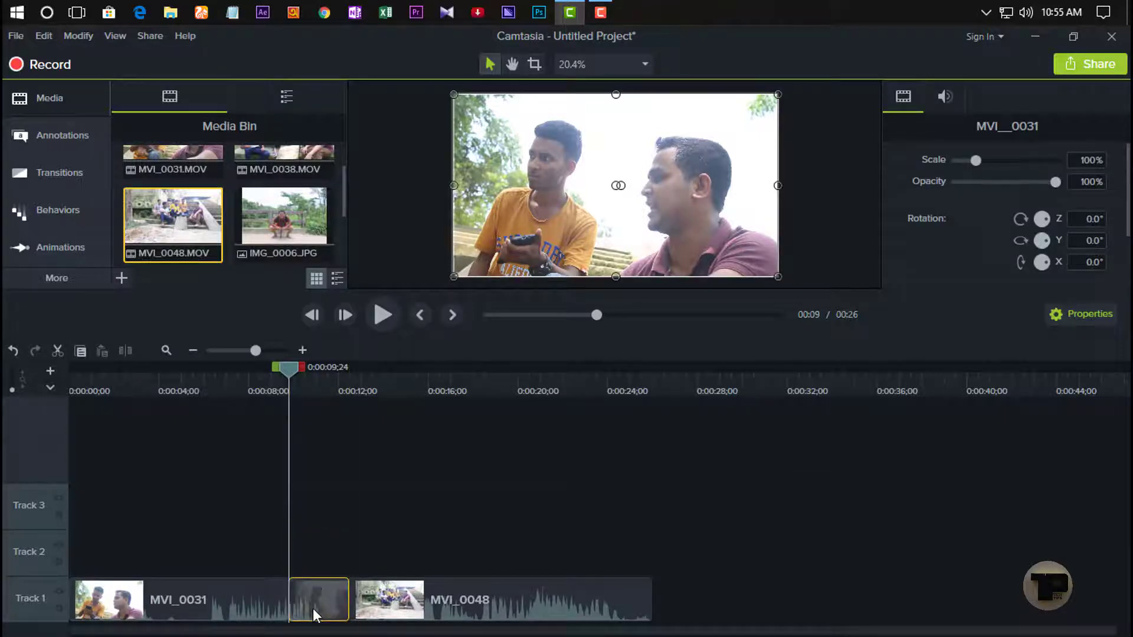
key("Delete")
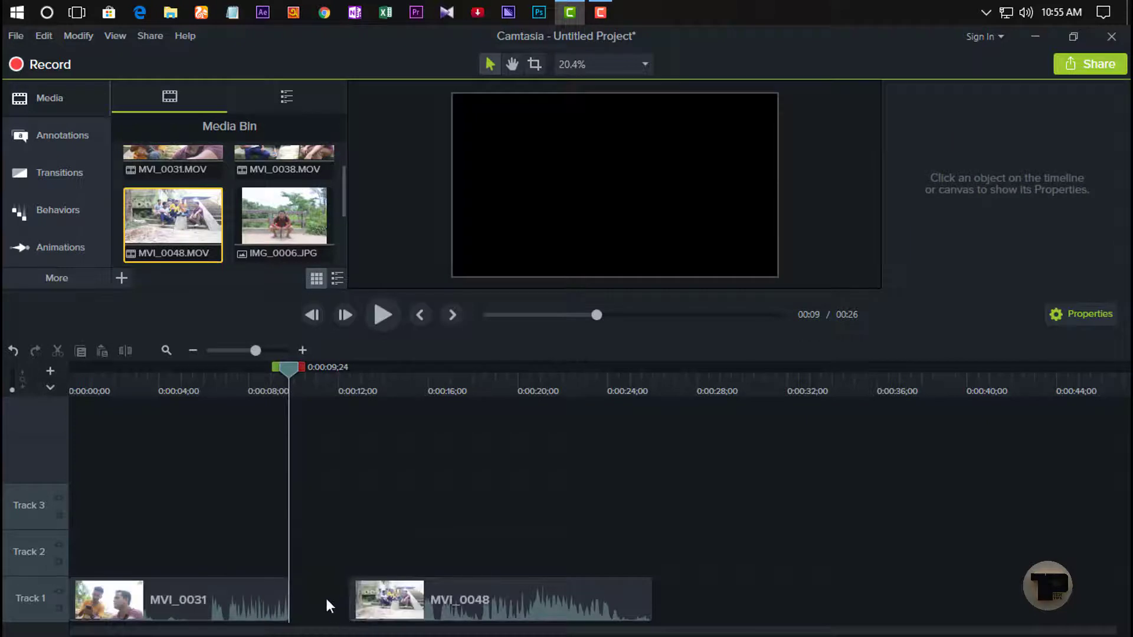
left_click(12, 356)
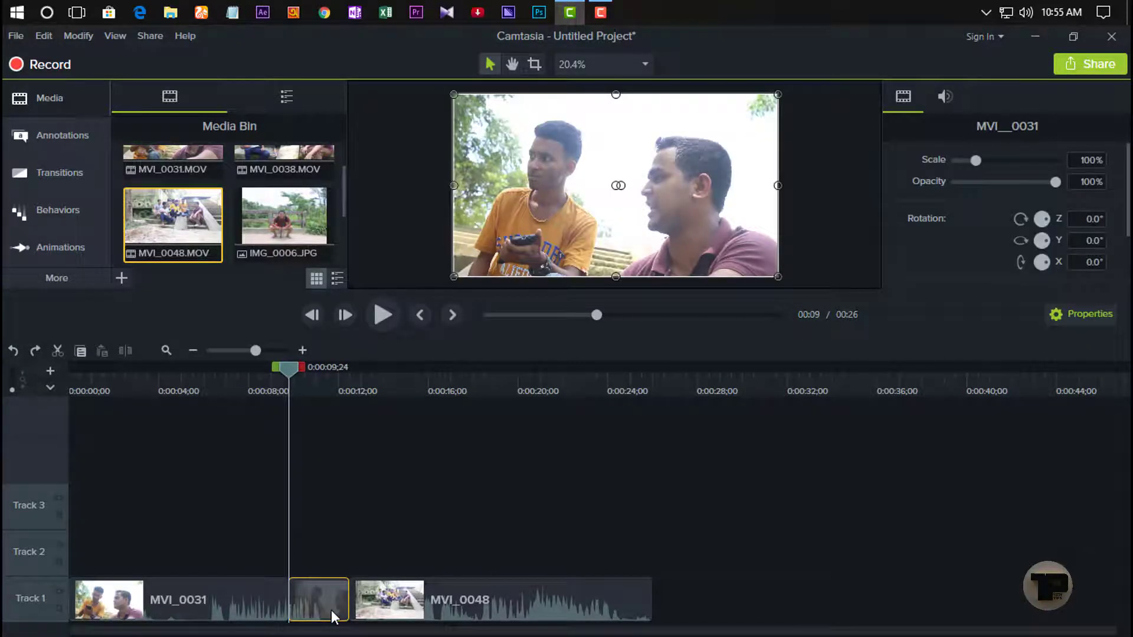
Step: Ripple delete the short MVI_0031 piece after the split on Track 1
key("ctrl+Delete")
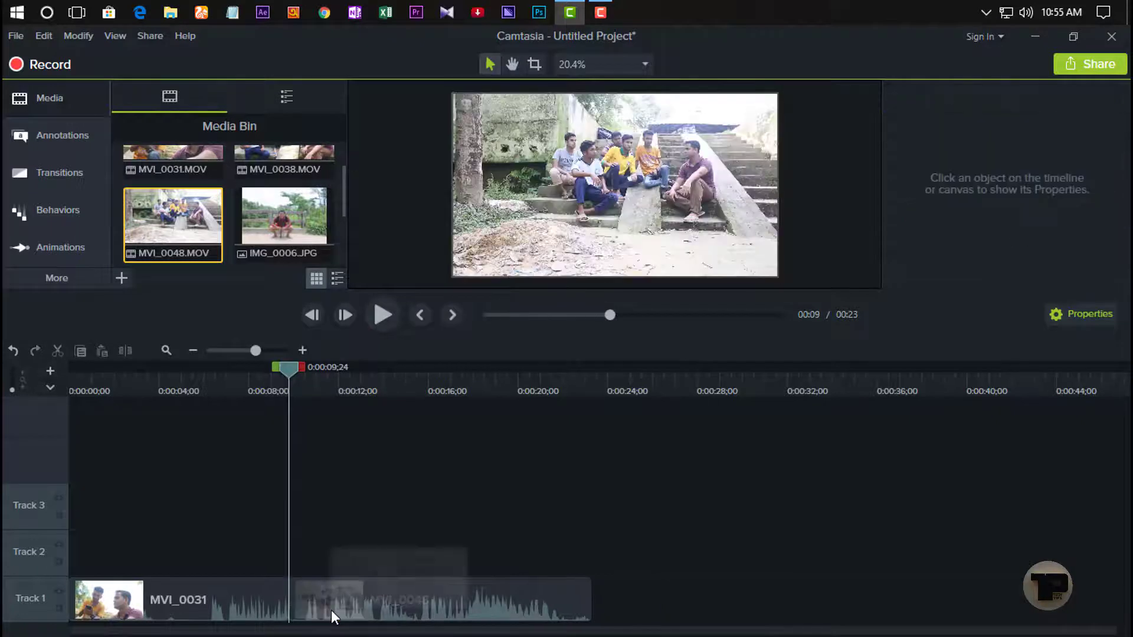
left_click(374, 596)
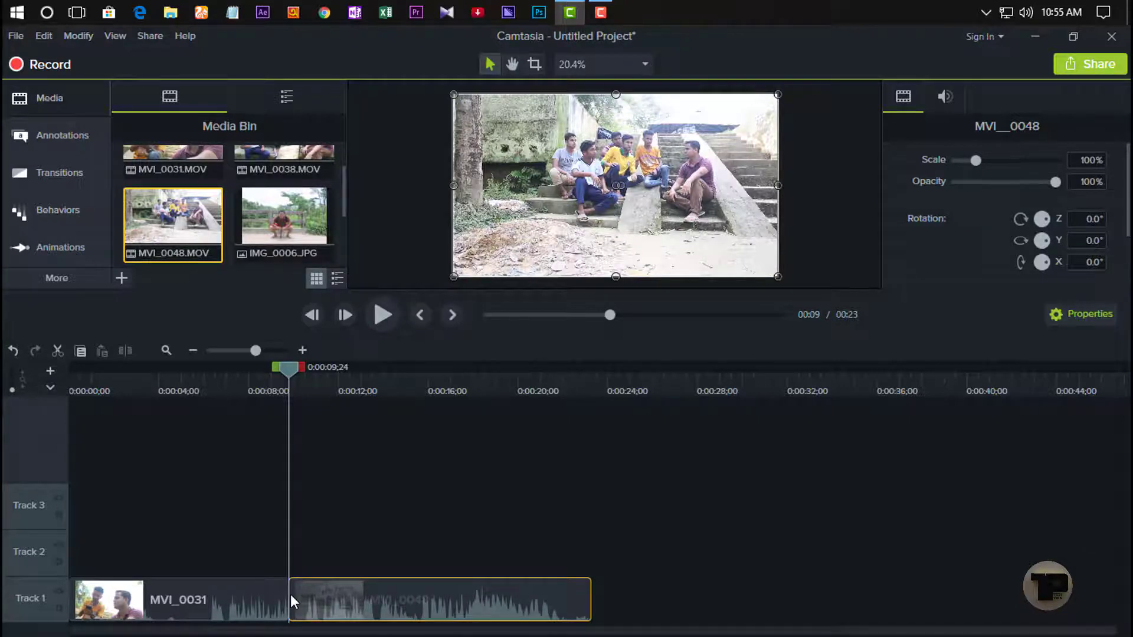
left_click_drag(296, 380, 347, 380)
Step: Copy the MVI_0048 clip, paste it at 0:00:24;00, and move the copy to the end of Track 1
left_click(385, 596)
right_click(389, 593)
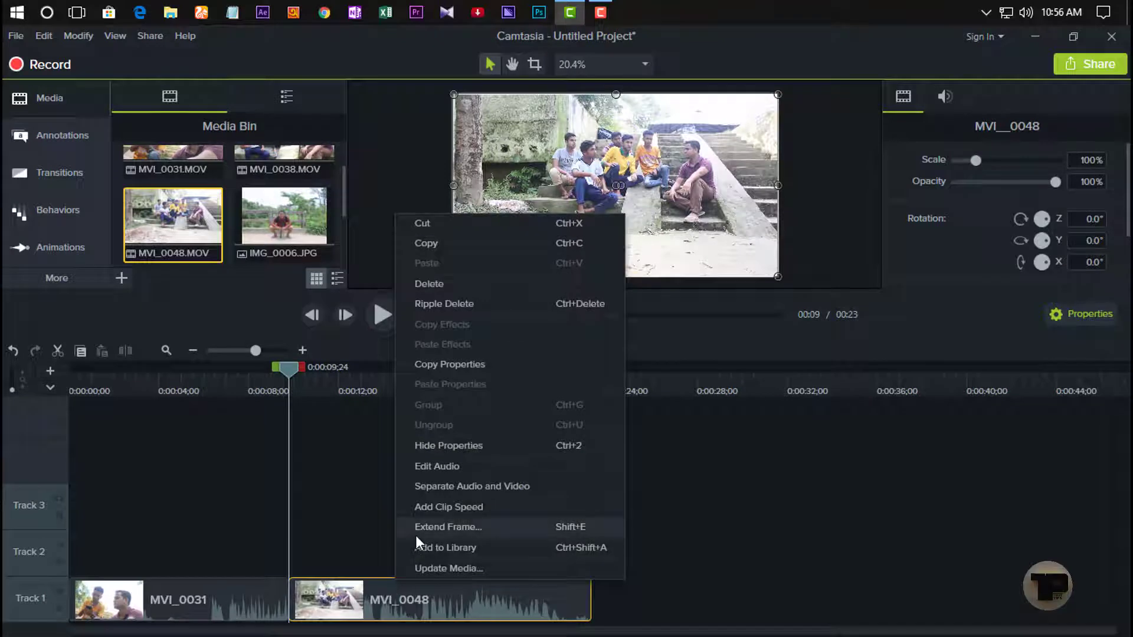
left_click(360, 612)
left_click_drag(581, 384, 610, 413)
right_click(629, 437)
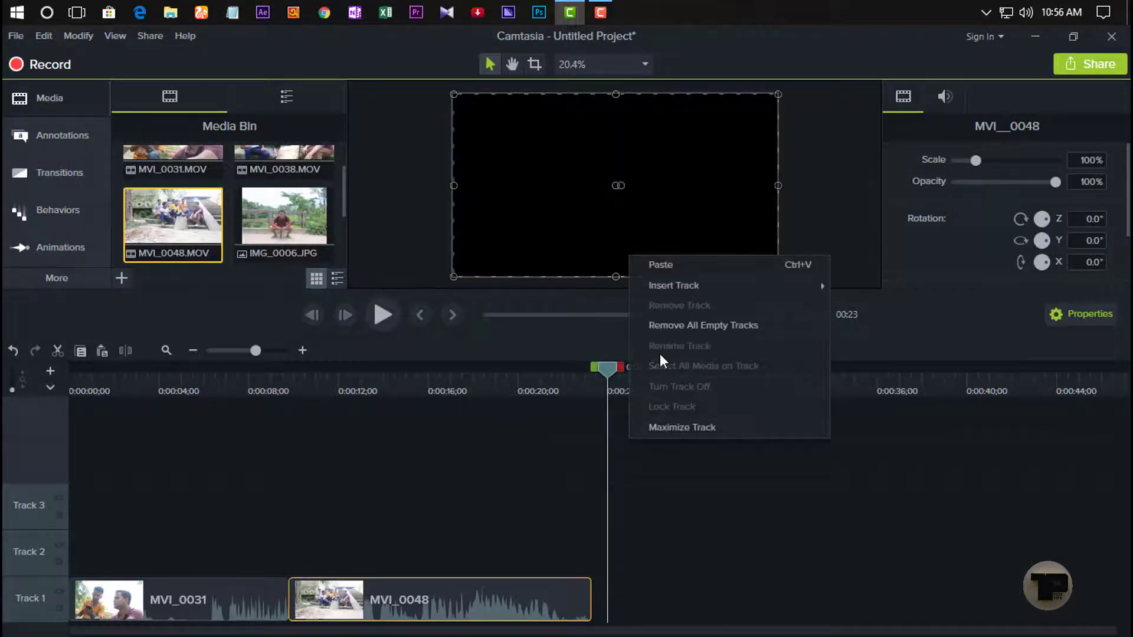
left_click(708, 265)
left_click_drag(704, 461, 656, 613)
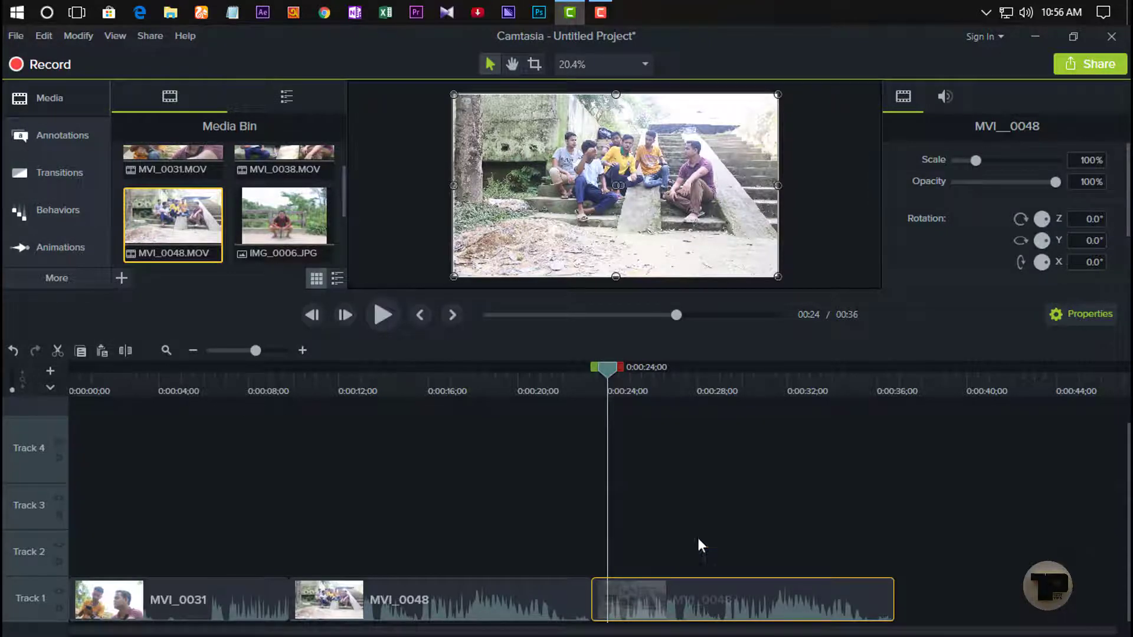
left_click(799, 387)
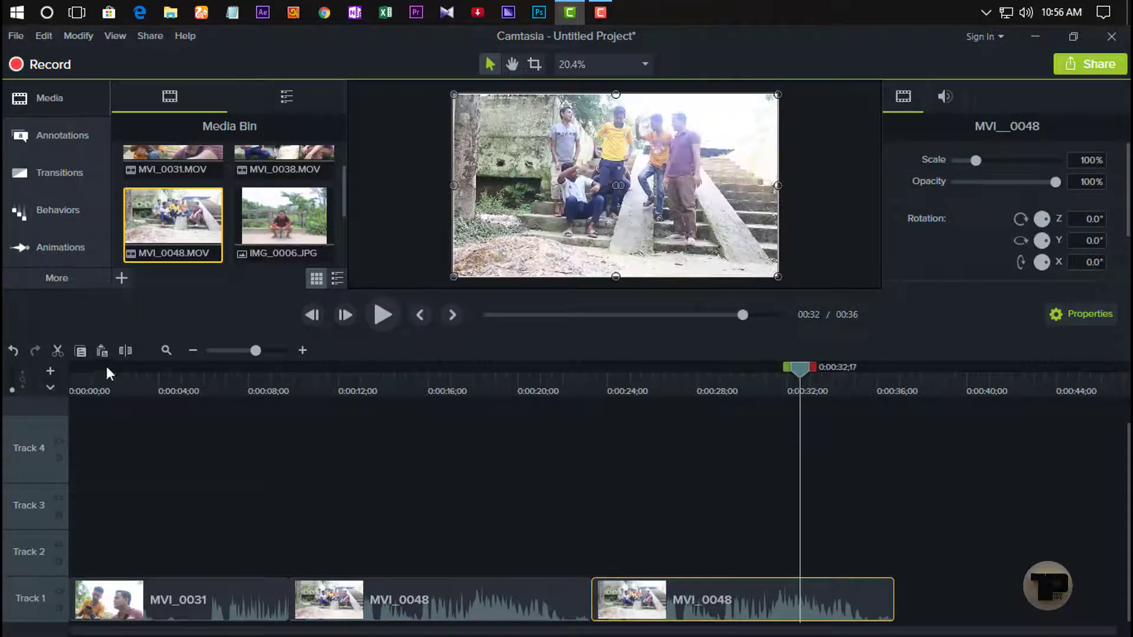
right_click(684, 606)
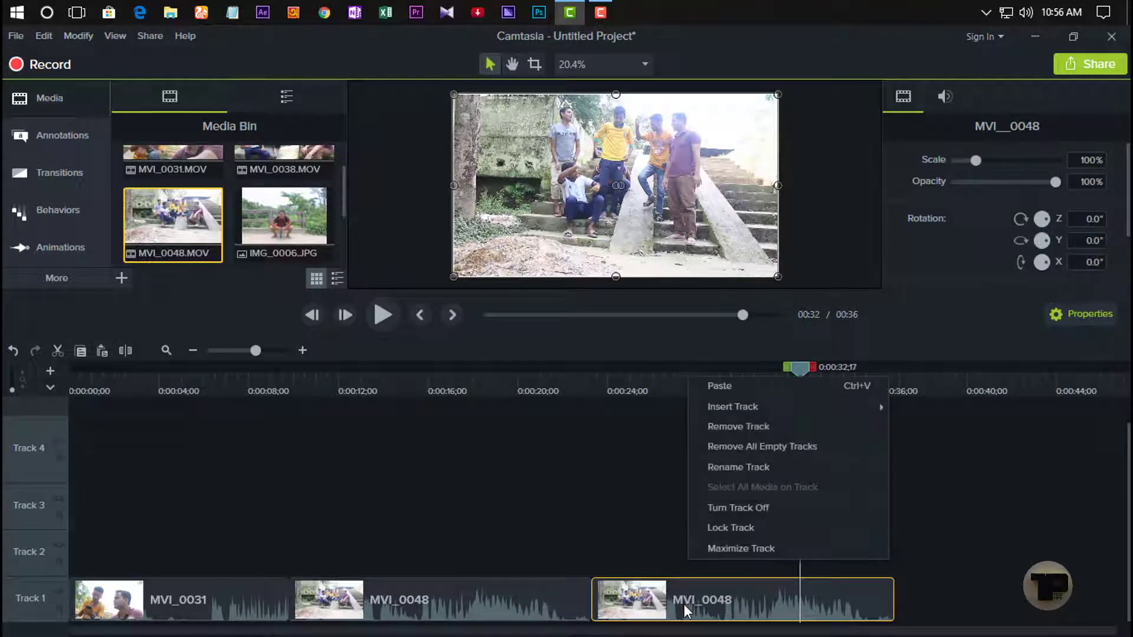
right_click(679, 611)
left_click(630, 459)
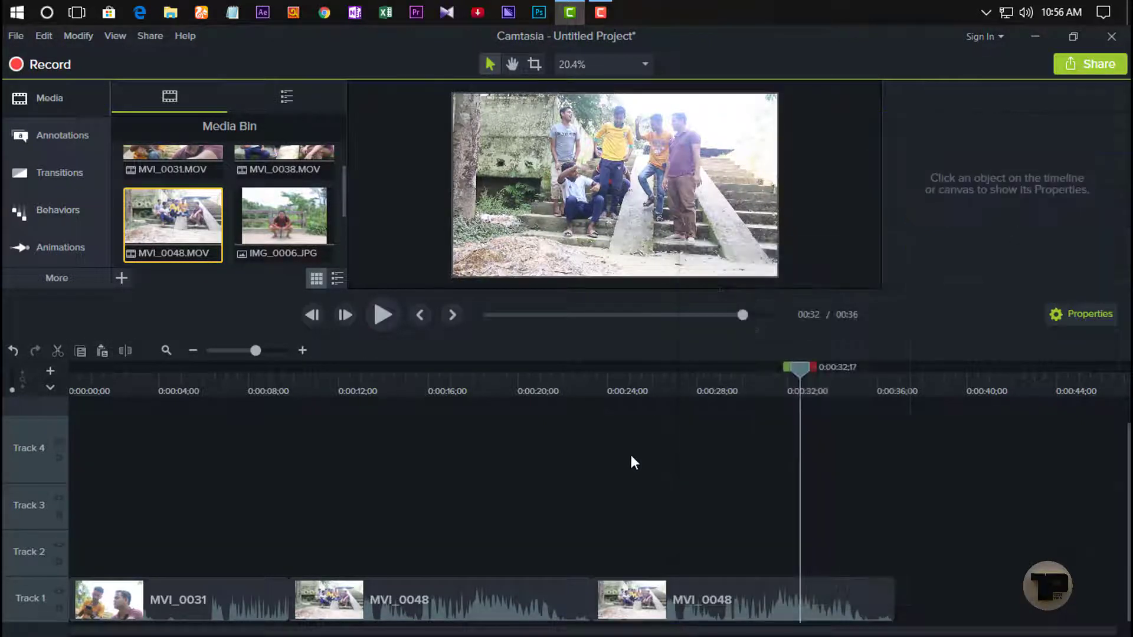
Step: Play the opening seconds of the timeline from the start, pause the preview, and return the playhead to the start
left_click(177, 611)
key("ctrl+Home")
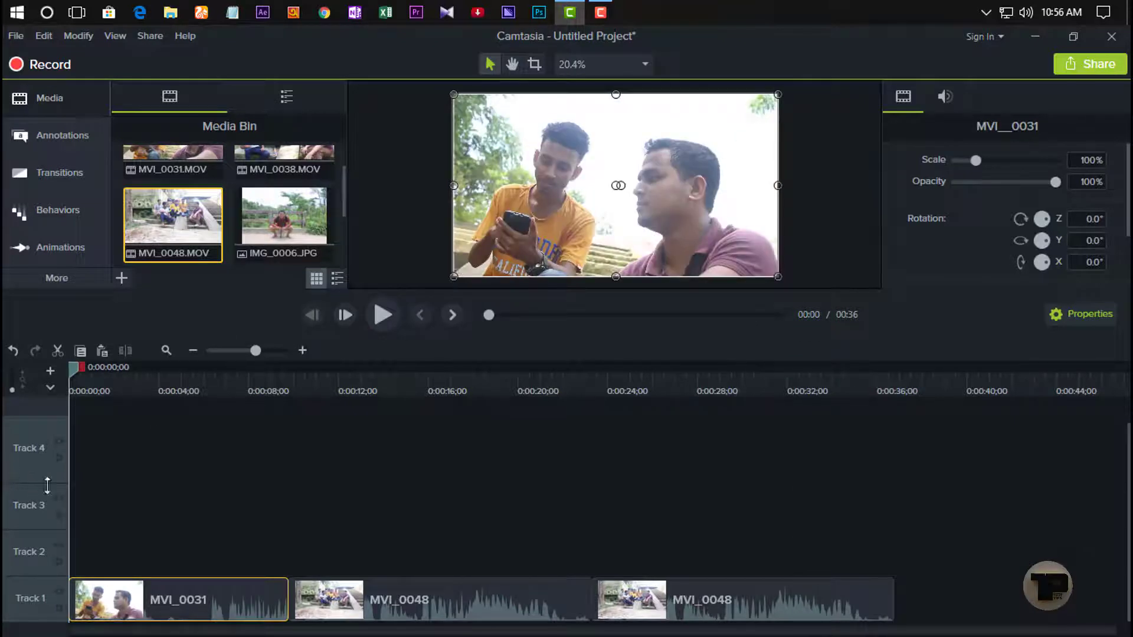
left_click(30, 278)
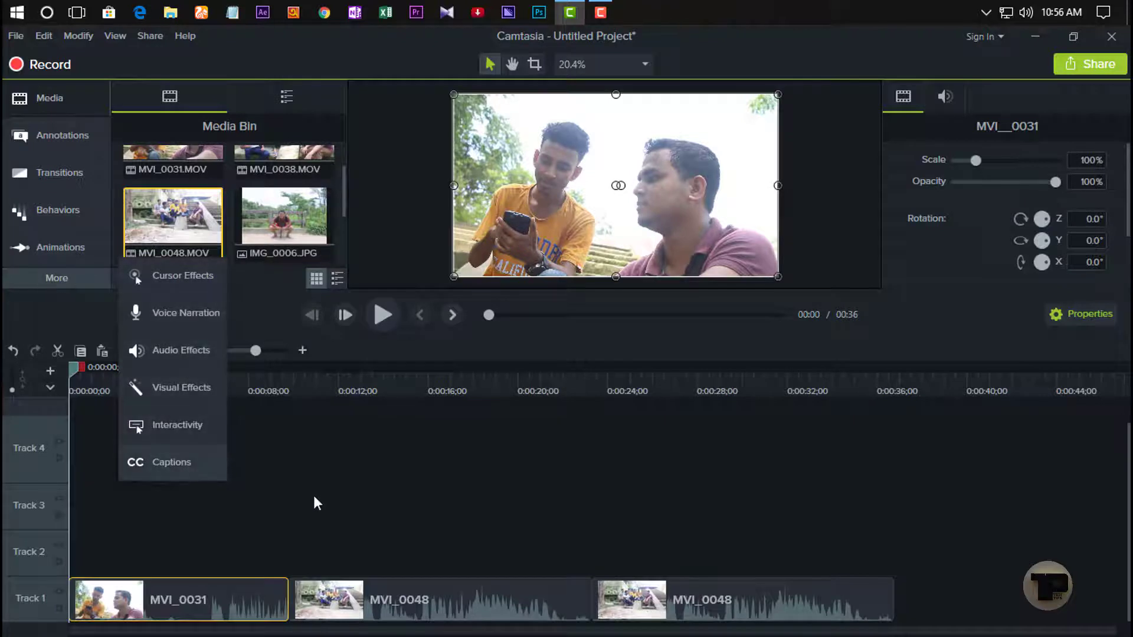
left_click(286, 501)
left_click(389, 313)
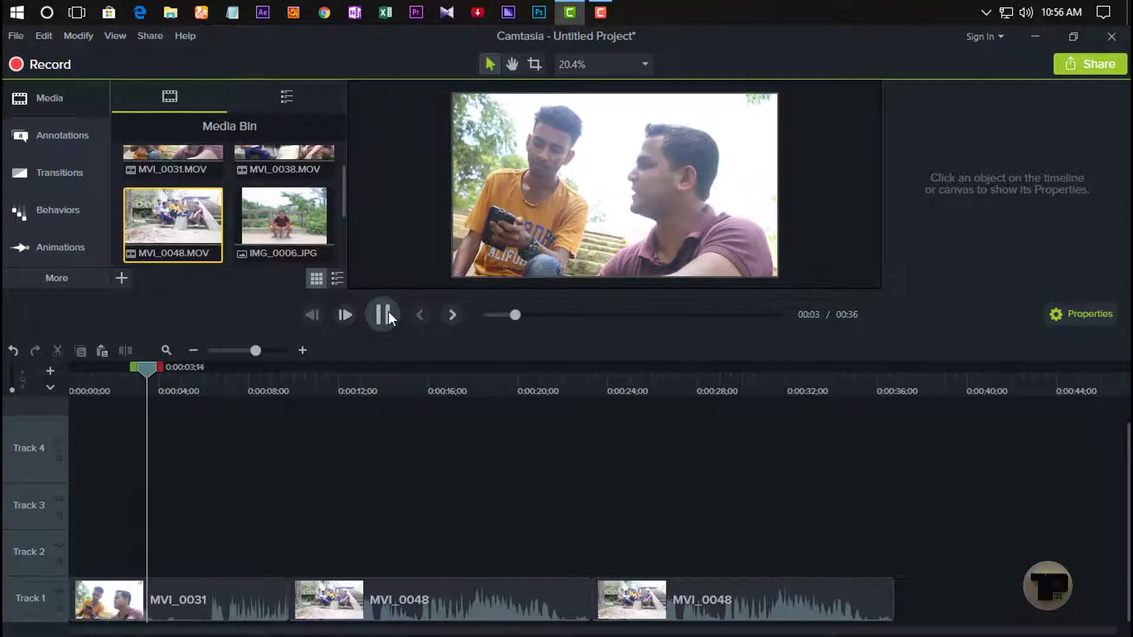
left_click(388, 312)
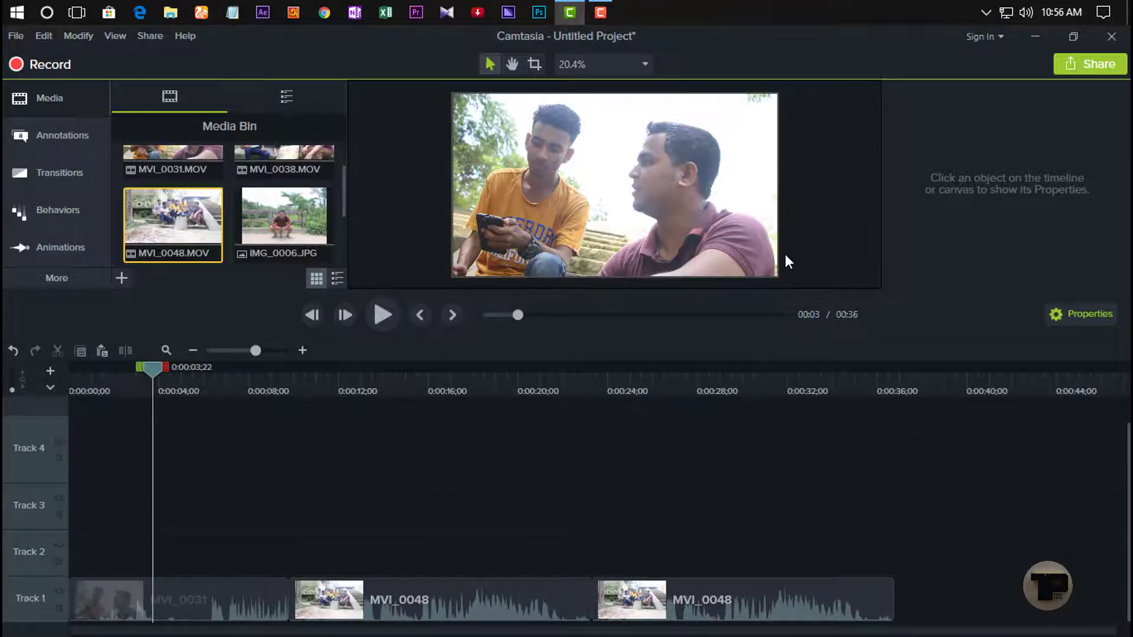
left_click(242, 595)
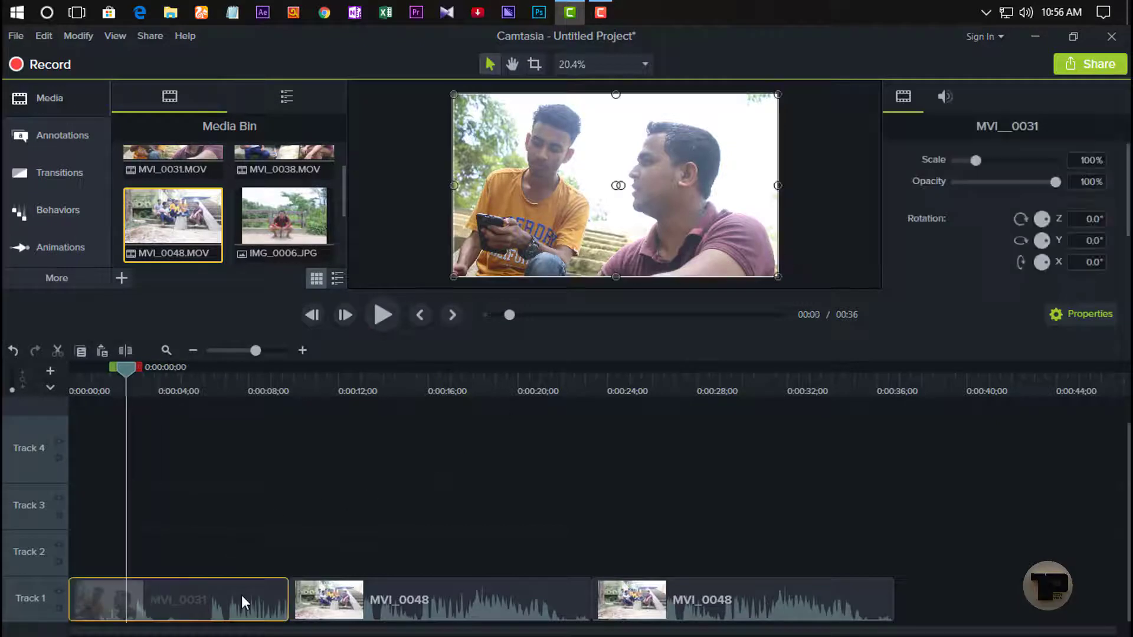
Step: Open the project settings and review the available canvas dimension presets without changing the 1080p HD size
right_click(813, 217)
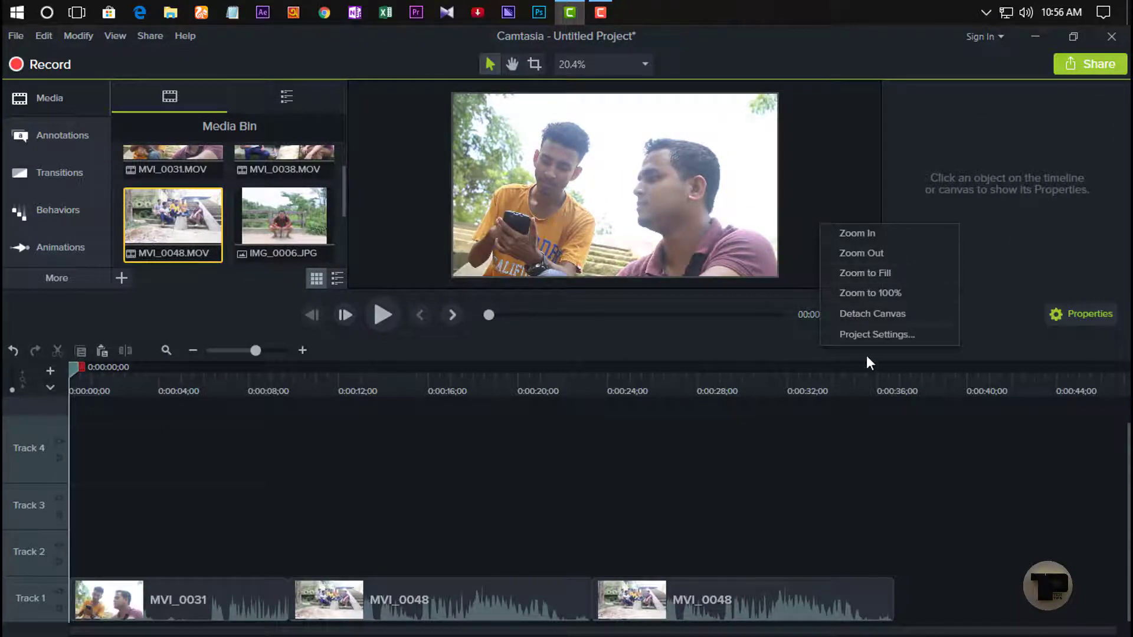
left_click(909, 342)
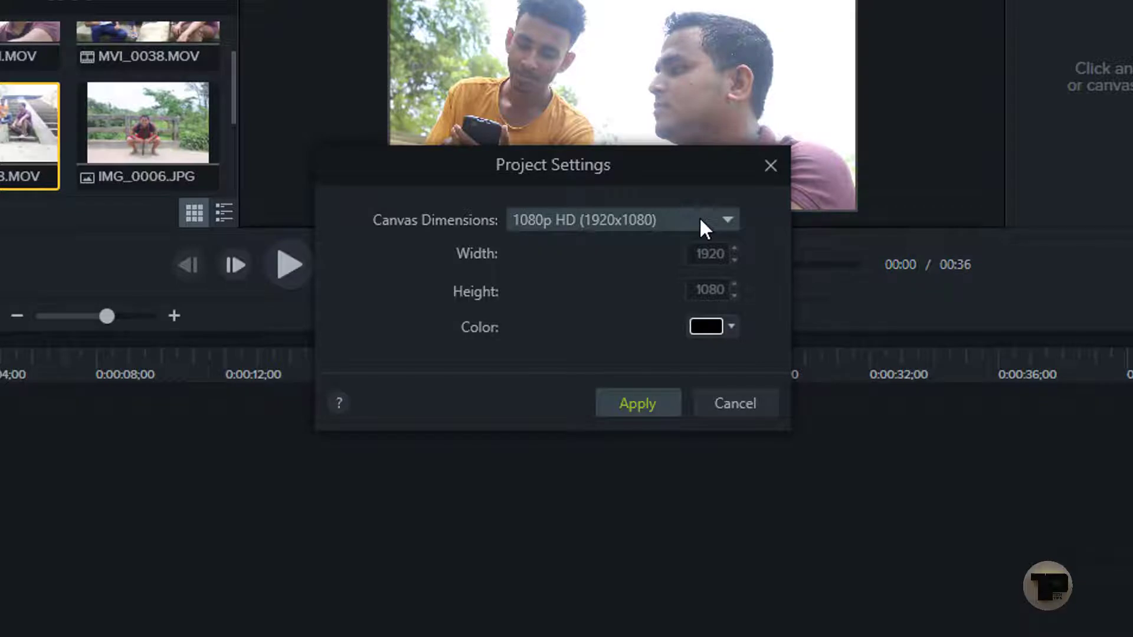
left_click(699, 224)
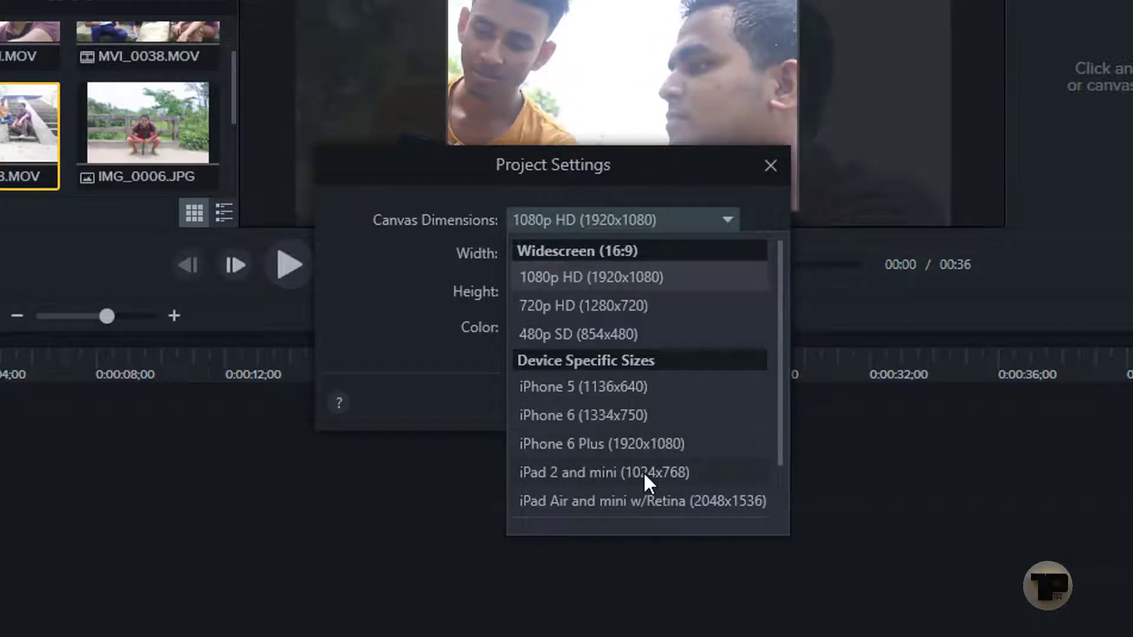
left_click(826, 430)
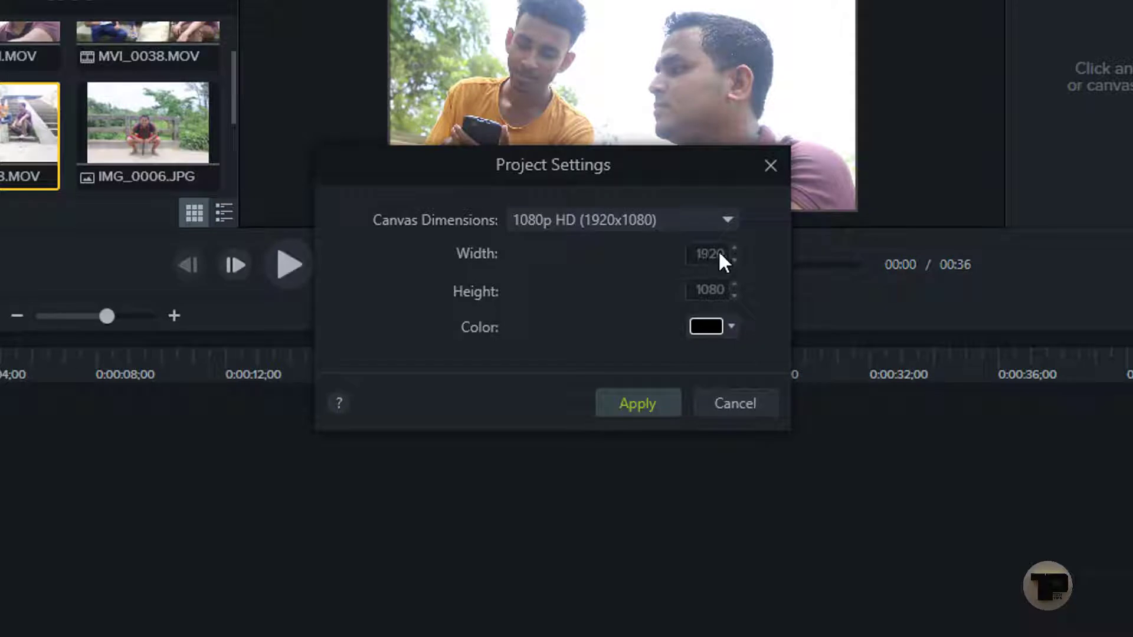
Step: Try pink #FF2DC6 as the canvas color, set it back to black, and apply the project settings
left_click(731, 327)
left_click(753, 400)
left_click(731, 326)
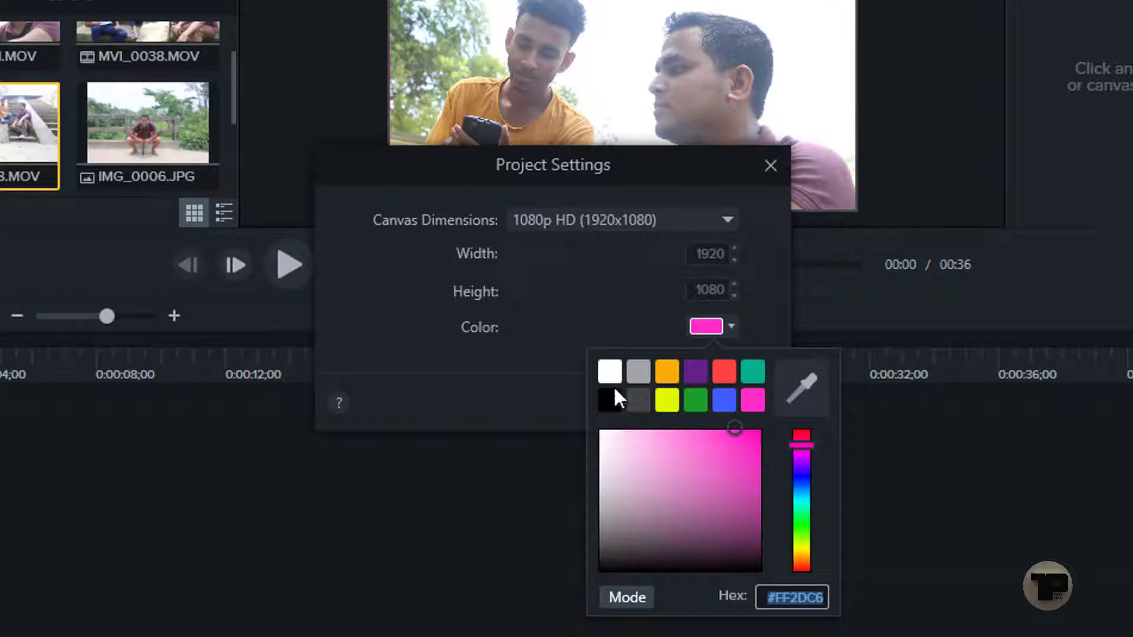
left_click(613, 397)
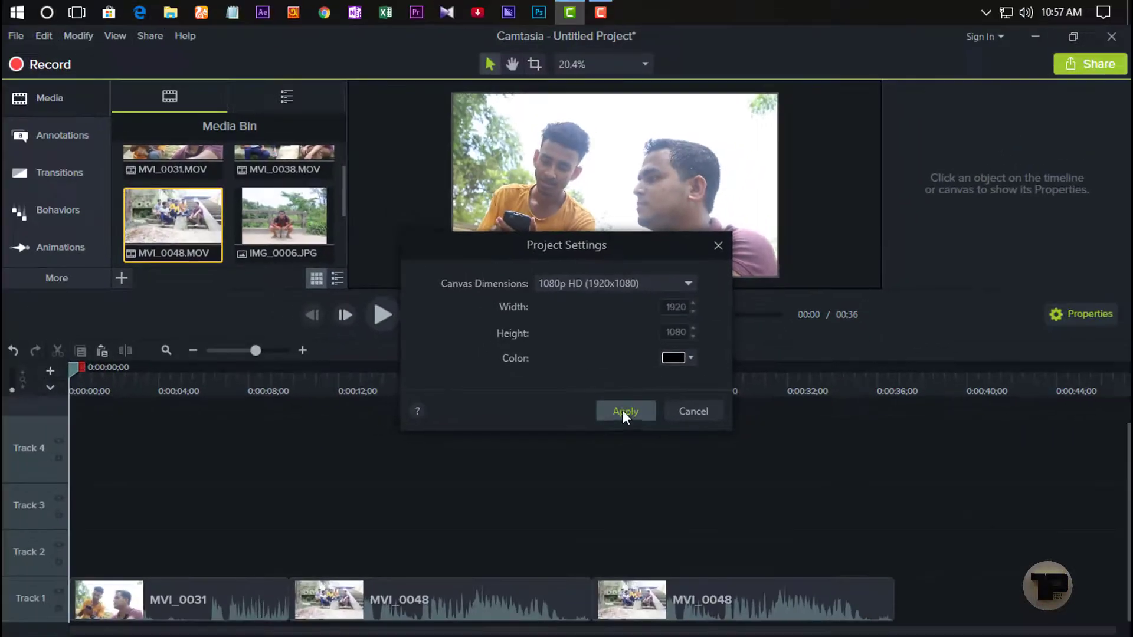
left_click(637, 396)
Step: Crop a strip off the top and bottom of the MVI_0031 clip on the canvas, and return to edit mode
left_click(538, 150)
mouse_move(550, 235)
left_mouse_down()
mouse_move(577, 235)
mouse_move(550, 235)
left_mouse_up()
left_click_drag(647, 230, 617, 219)
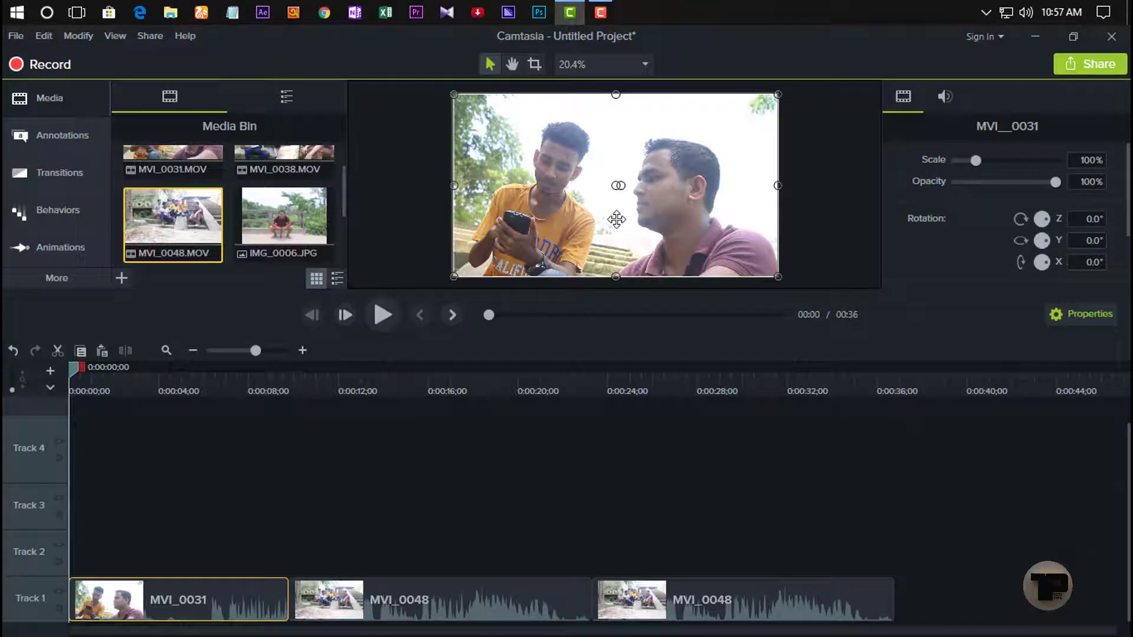
mouse_move(590, 220)
left_mouse_down()
mouse_move(606, 216)
mouse_move(590, 218)
left_mouse_up()
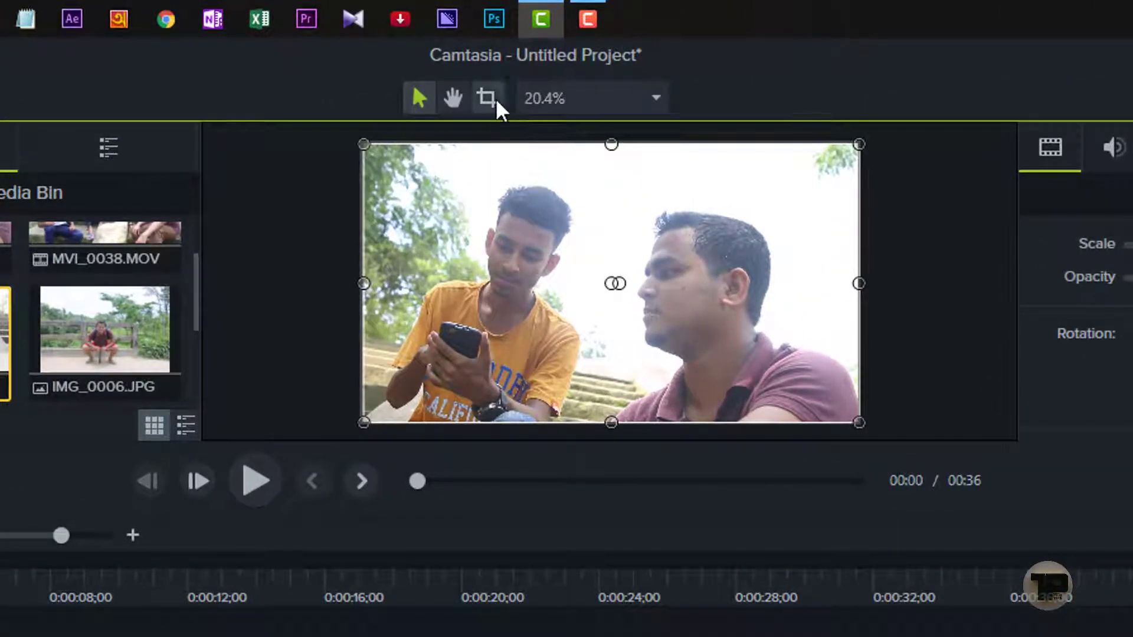
left_click(537, 65)
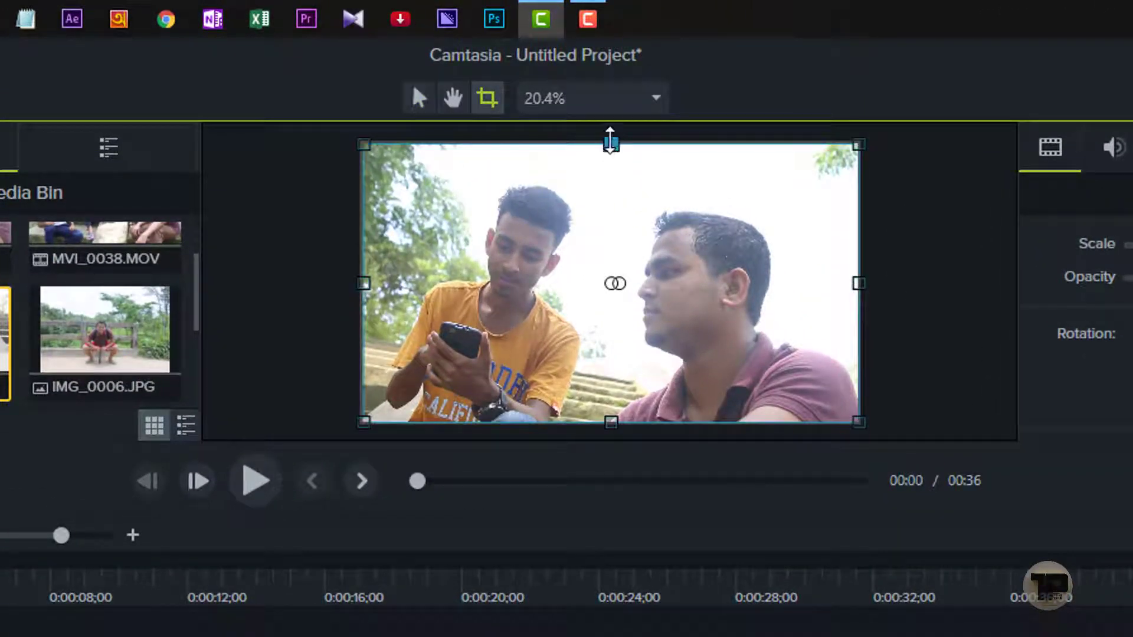
left_click_drag(610, 154, 611, 189)
left_click_drag(611, 422, 612, 382)
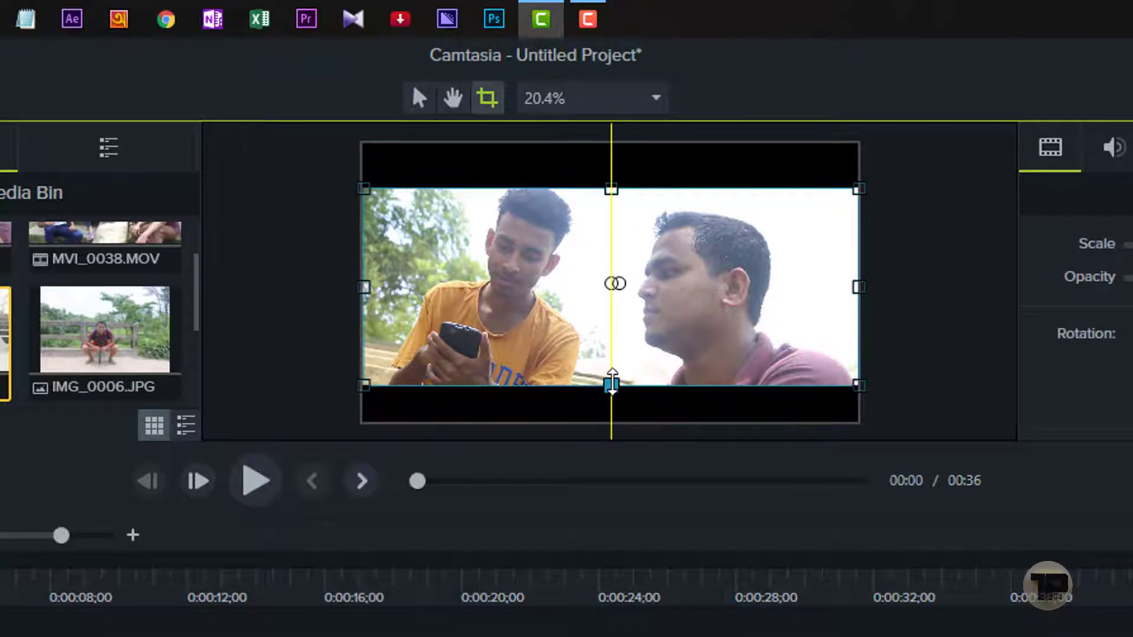
left_click_drag(610, 186, 614, 180)
left_click_drag(611, 383, 612, 386)
left_click(421, 102)
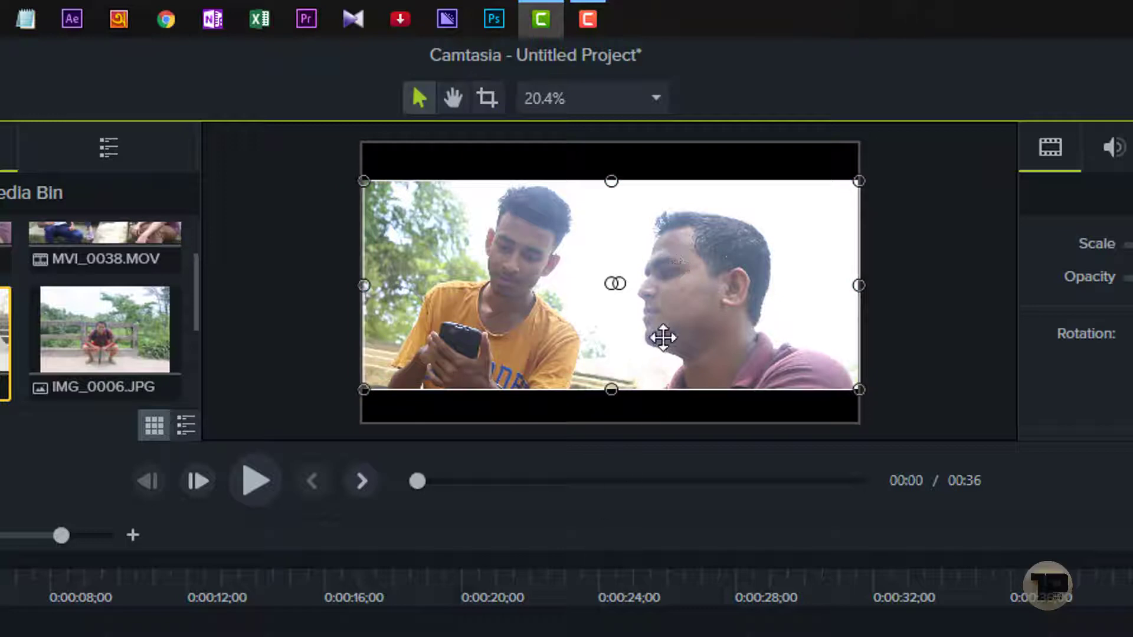
Step: Pan the canvas view, try a 25% canvas zoom, and return the zoom to Fit
left_click(456, 100)
left_click_drag(519, 305, 496, 298)
left_click(561, 106)
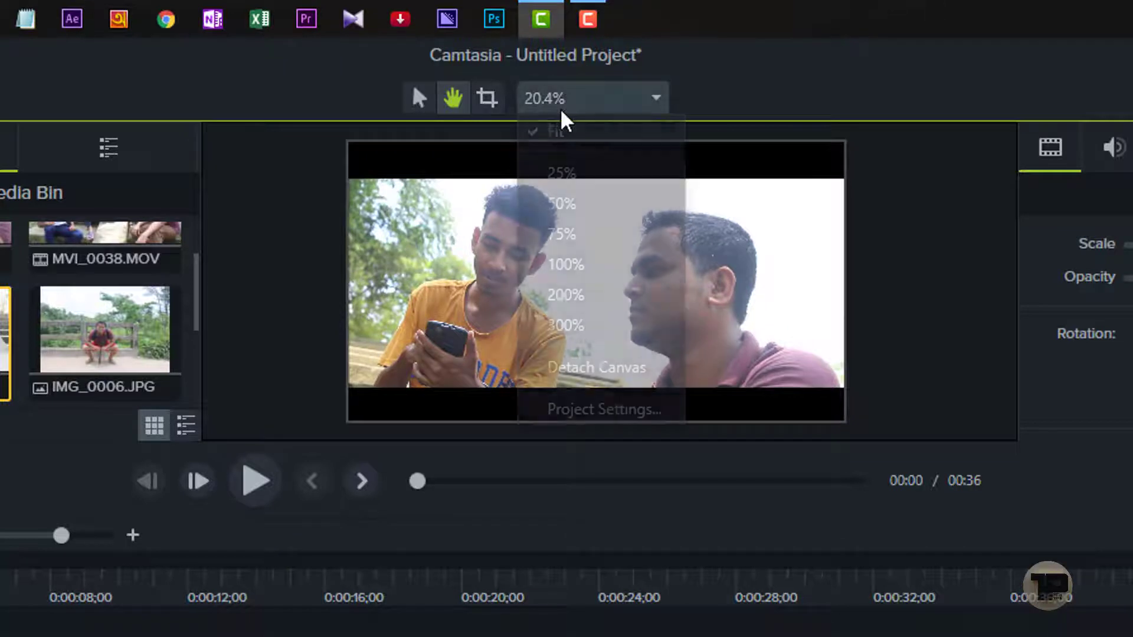
left_click(561, 173)
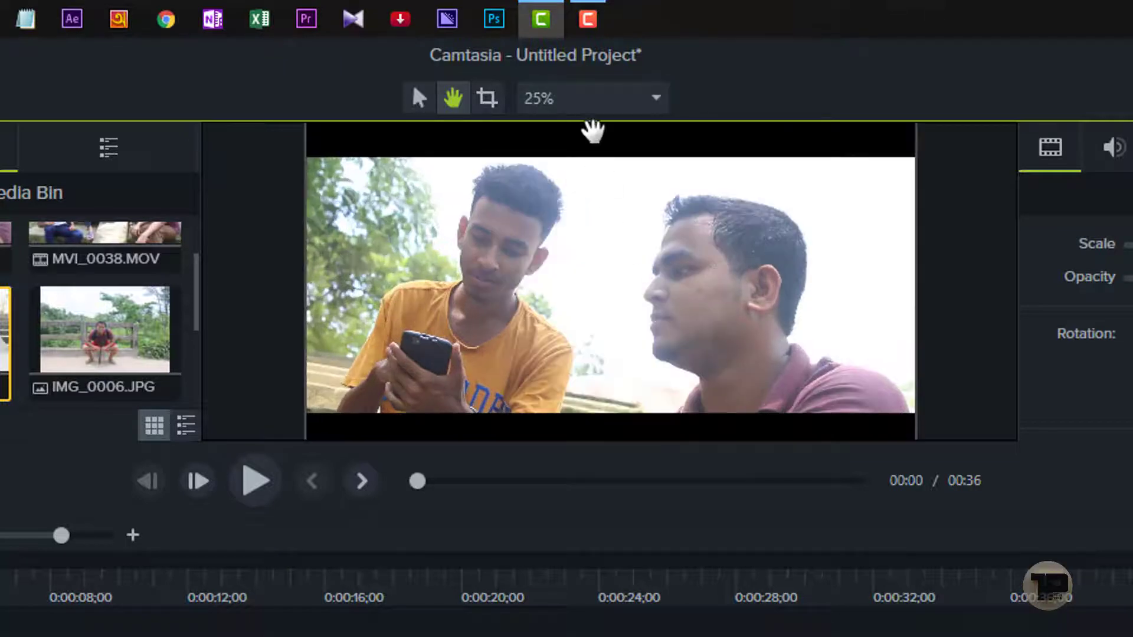
left_click(565, 108)
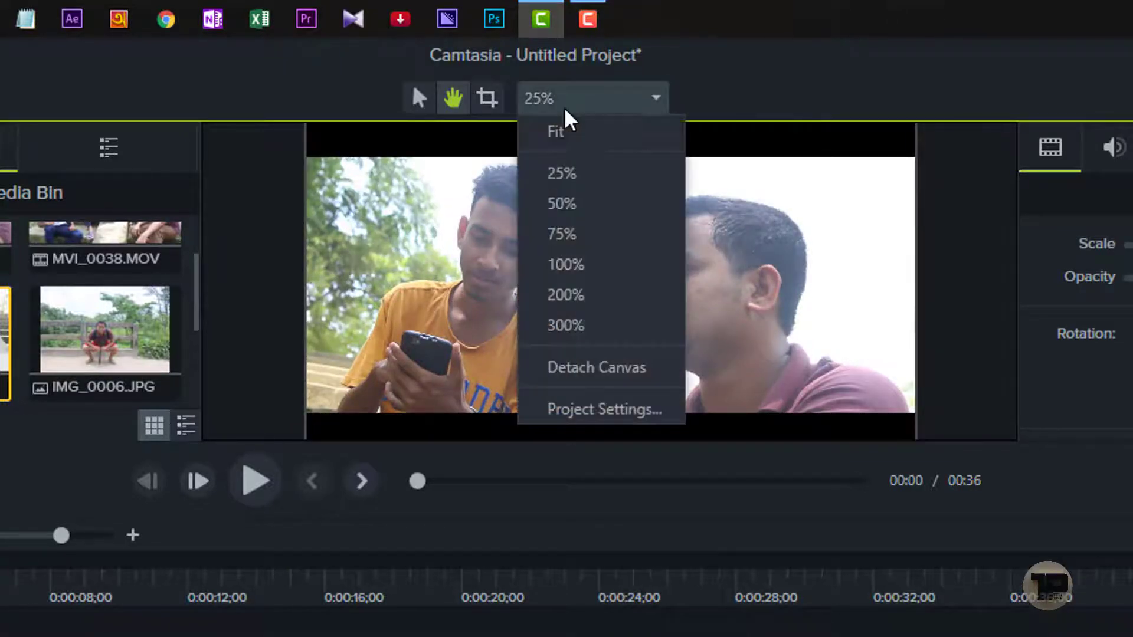
left_click(577, 148)
Step: Return to canvas edit mode and enlarge the preview area slightly by lowering the divider above the timeline
left_click(419, 97)
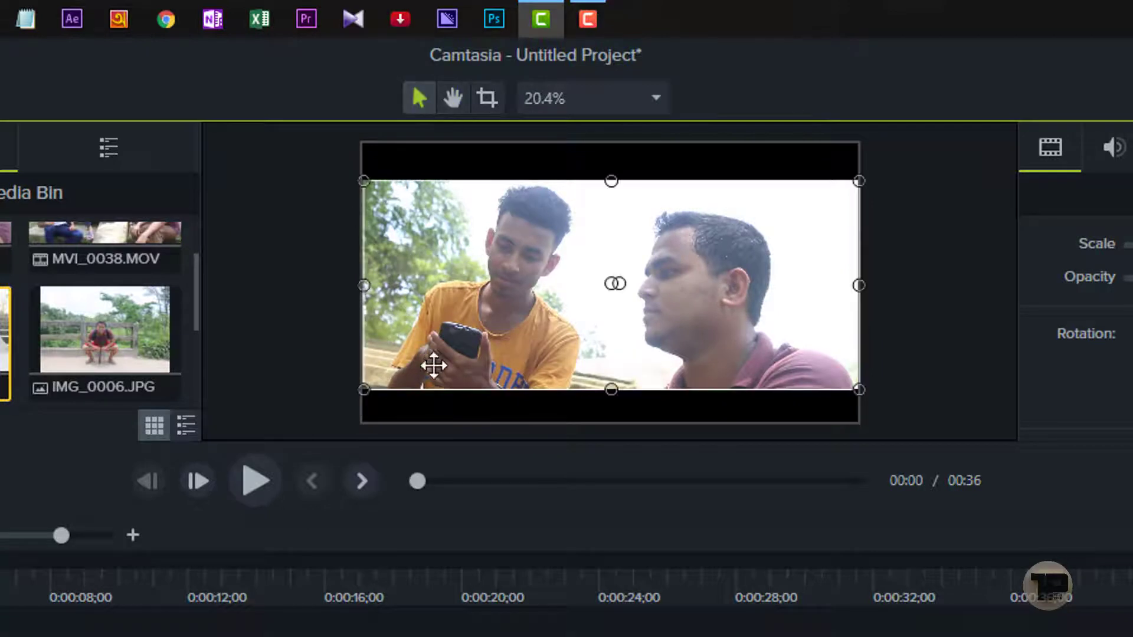
left_click_drag(359, 442, 502, 502)
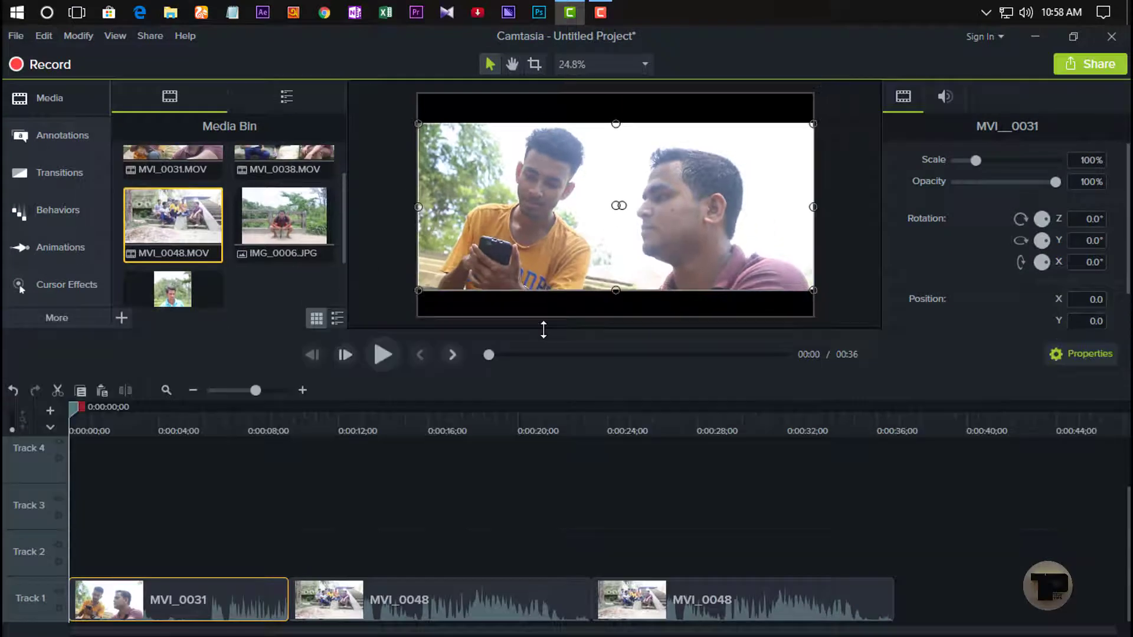
left_click_drag(544, 330, 548, 315)
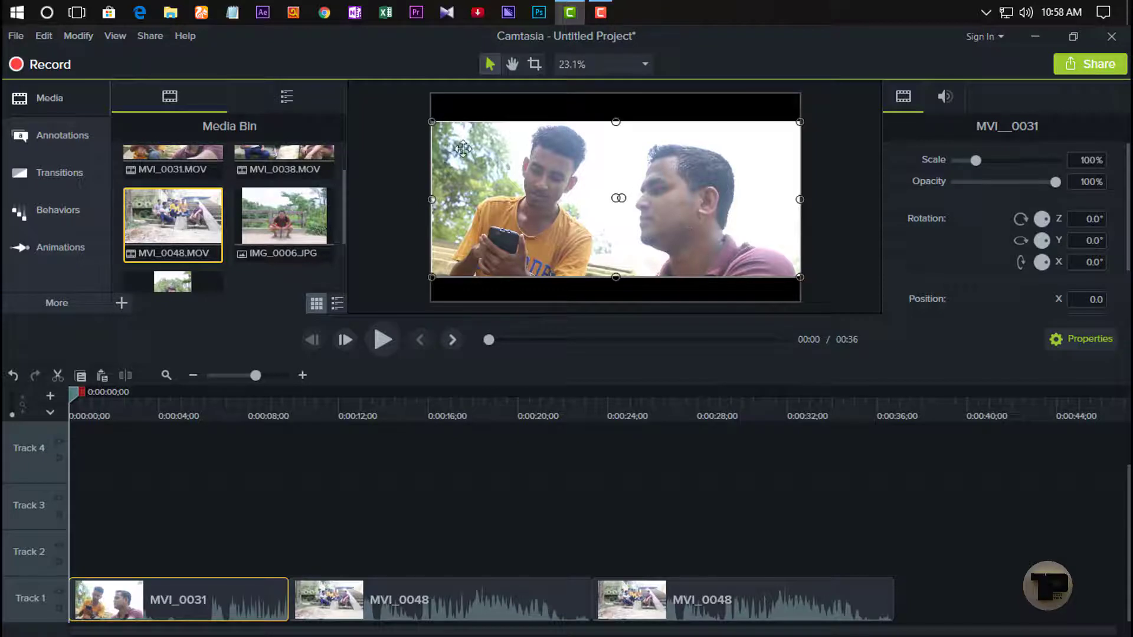
Step: Try shrinking and moving the MVI_0031 clip on the canvas, and enlarge it back to 100% across the canvas width
left_click_drag(430, 121, 538, 165)
left_click_drag(587, 206, 547, 189)
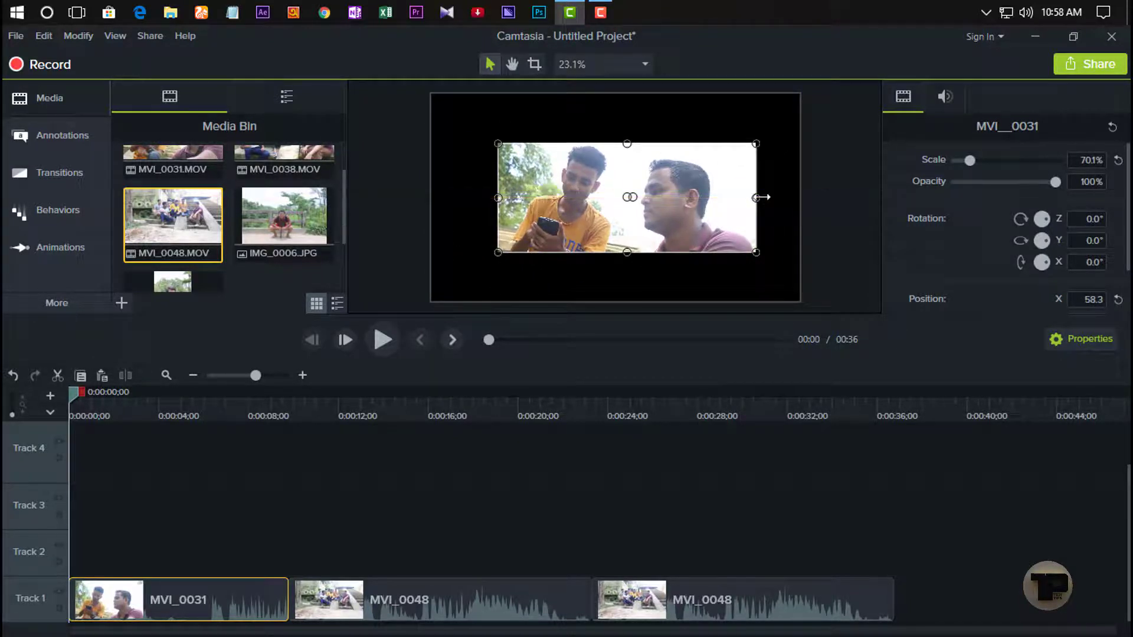
left_click_drag(498, 143, 432, 116)
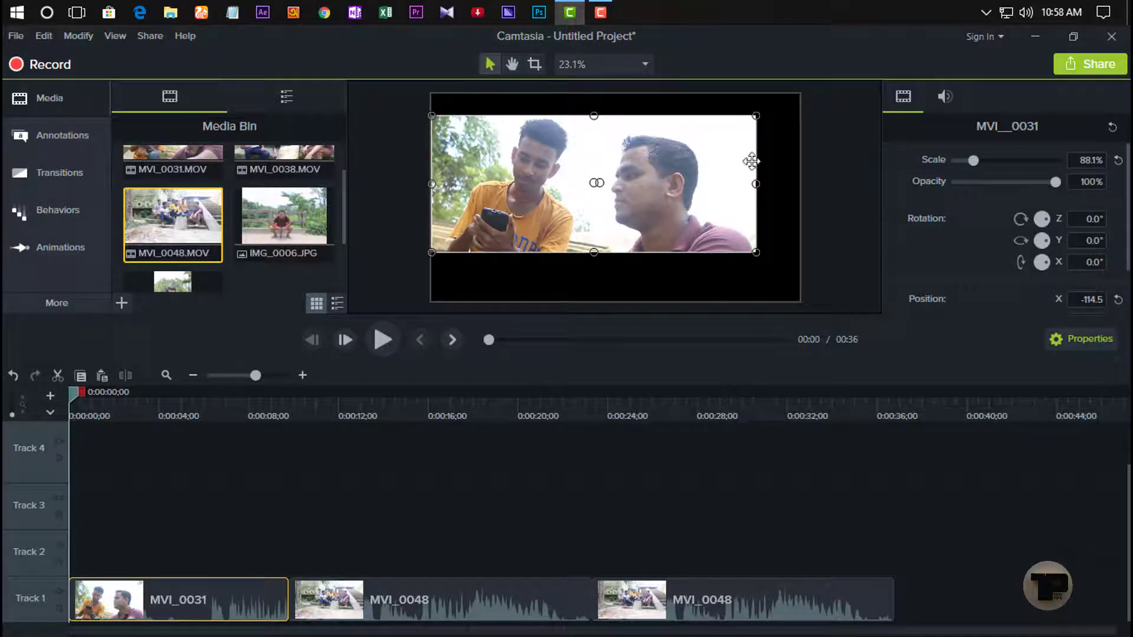
left_click_drag(753, 115, 886, 81)
left_click_drag(741, 165, 716, 206)
left_click_drag(863, 101, 784, 126)
left_click_drag(406, 127, 431, 120)
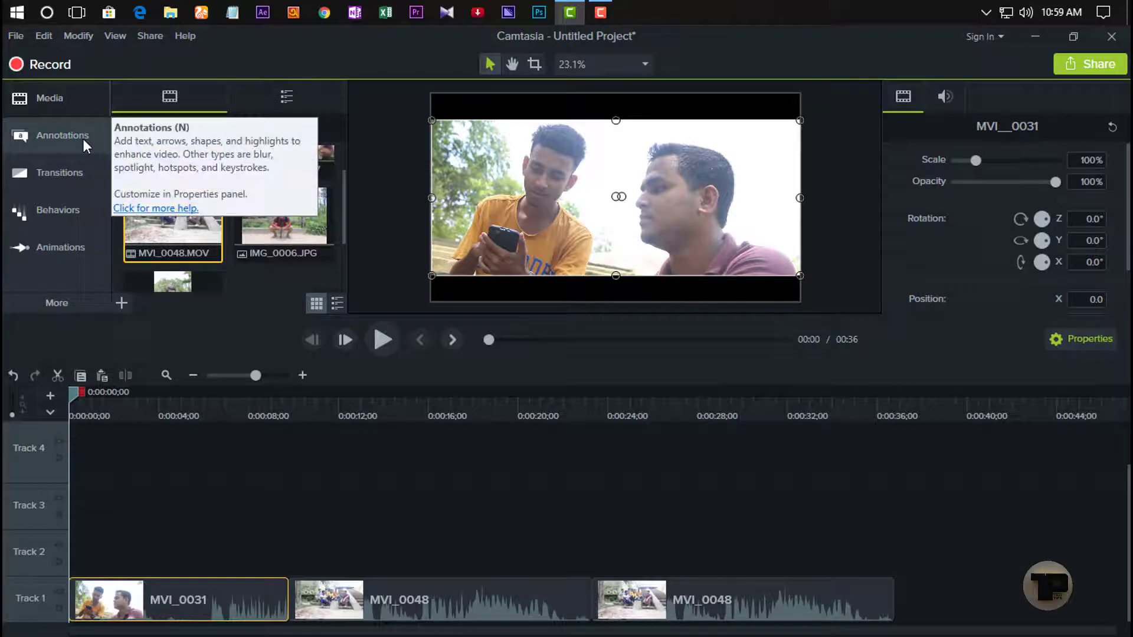
Step: Open the annotation callouts and examine the Basic styles and the full set of All styles
left_click(63, 124)
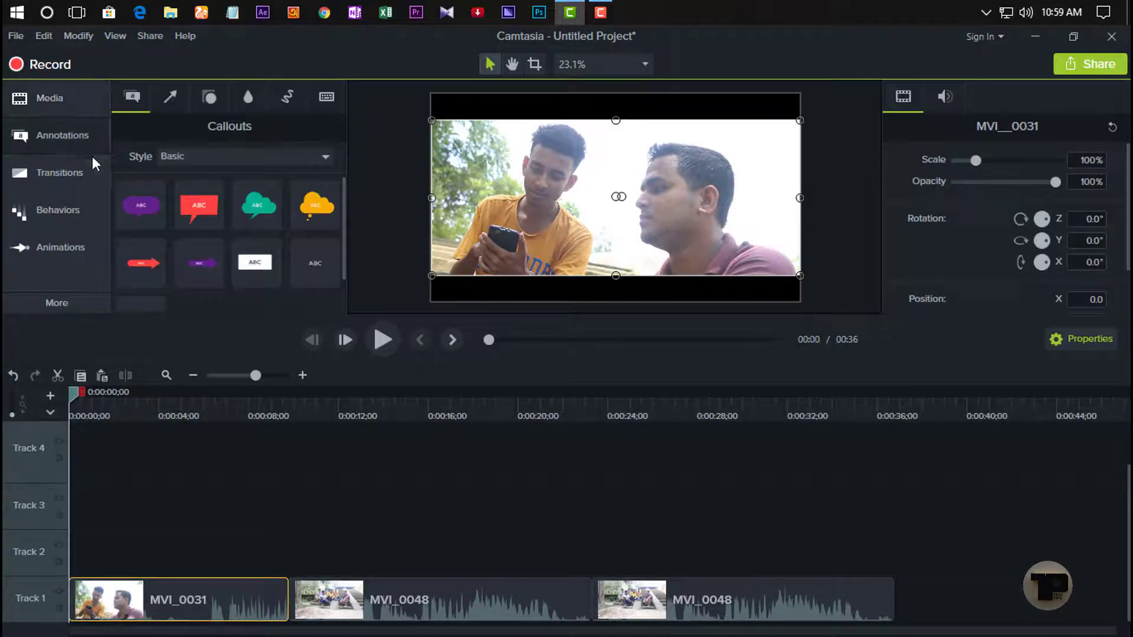
scroll(236, 281, "down", 1)
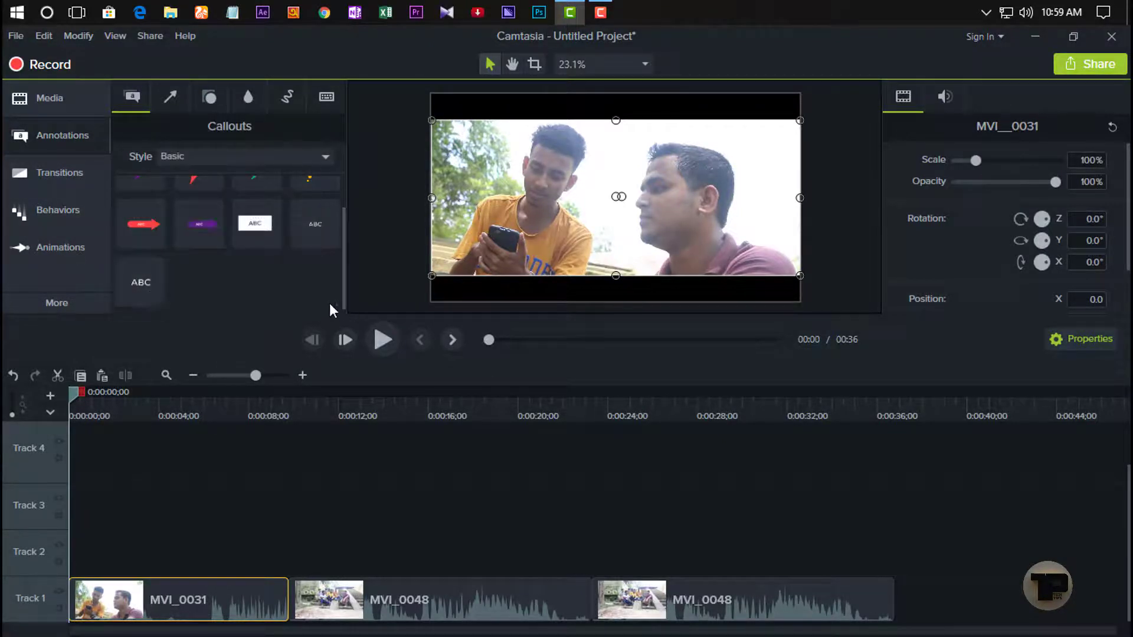
scroll(272, 289, "up", 1)
scroll(278, 224, "down", 1)
scroll(275, 242, "up", 1)
left_click(187, 161)
left_click(190, 173)
scroll(232, 267, "down", 1)
scroll(227, 284, "down", 3)
scroll(277, 275, "up", 1)
scroll(288, 259, "up", 5)
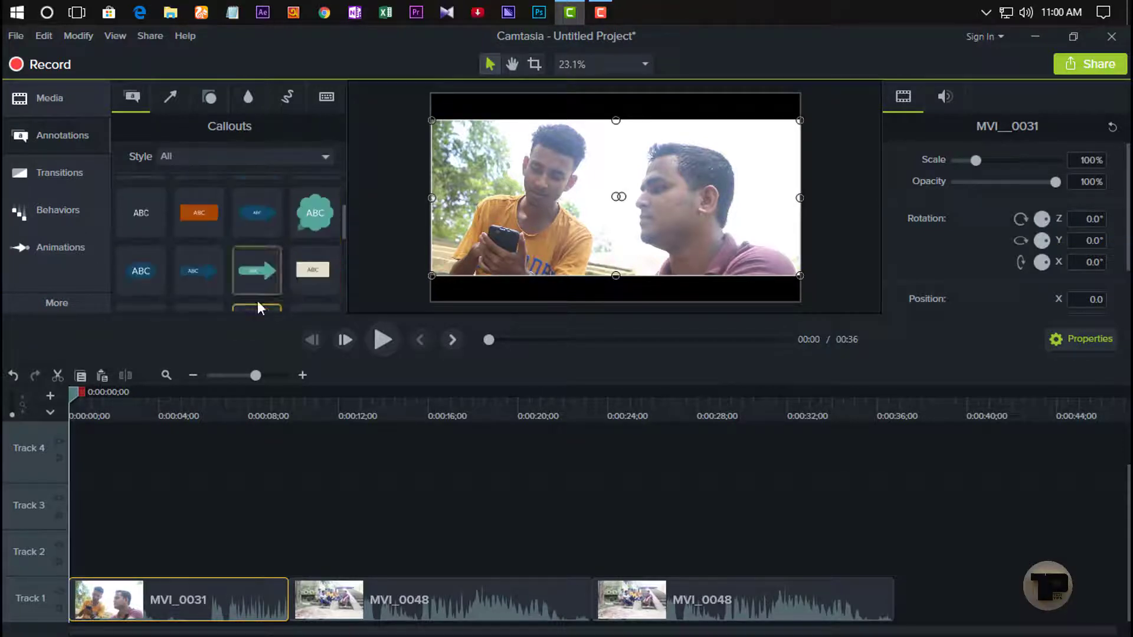
scroll(233, 291, "up", 1)
Step: Look through the arrows and lines, shapes, blur and sketch motion annotations, and return to the callouts
left_click(165, 100)
left_click(210, 94)
left_click(248, 98)
left_click(287, 98)
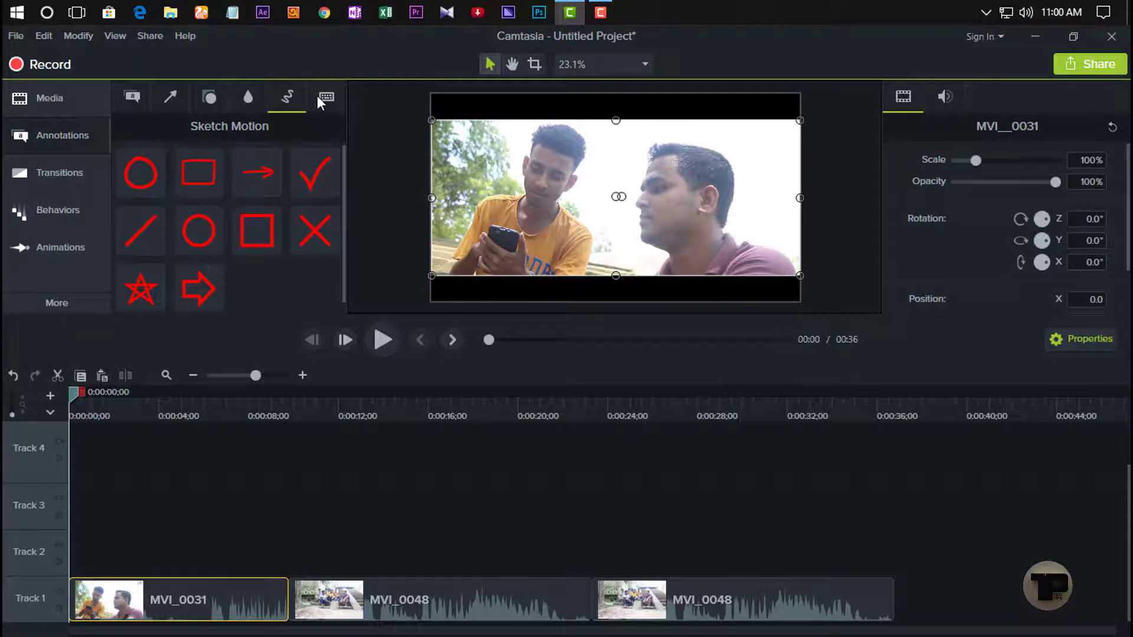
left_click(248, 97)
left_click(209, 97)
left_click(170, 98)
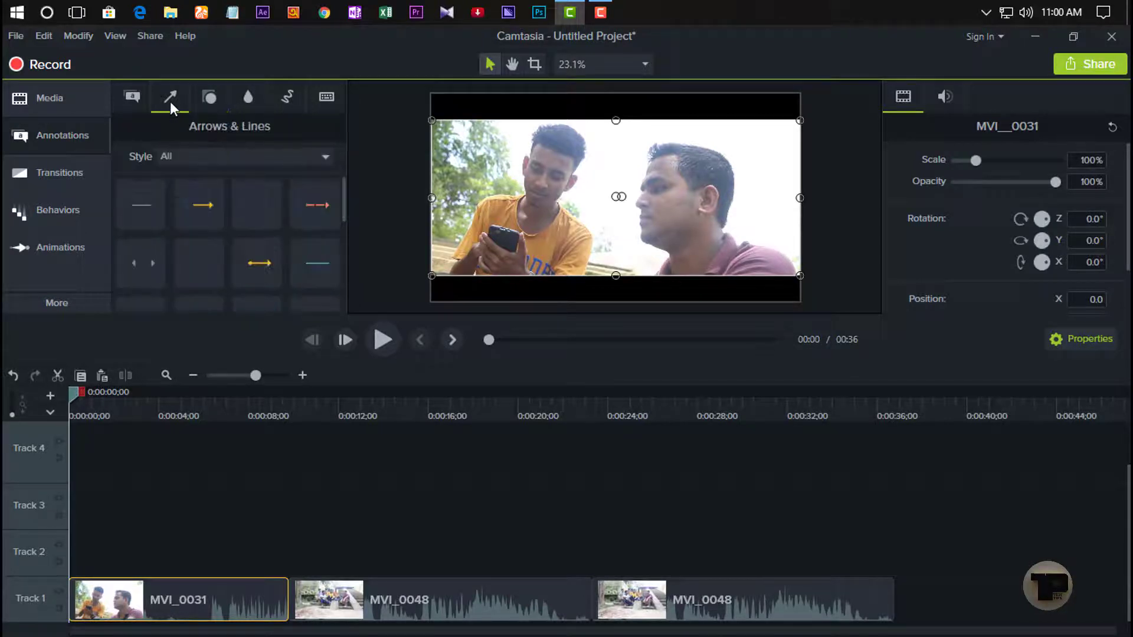
left_click(133, 97)
scroll(233, 218, "down", 3)
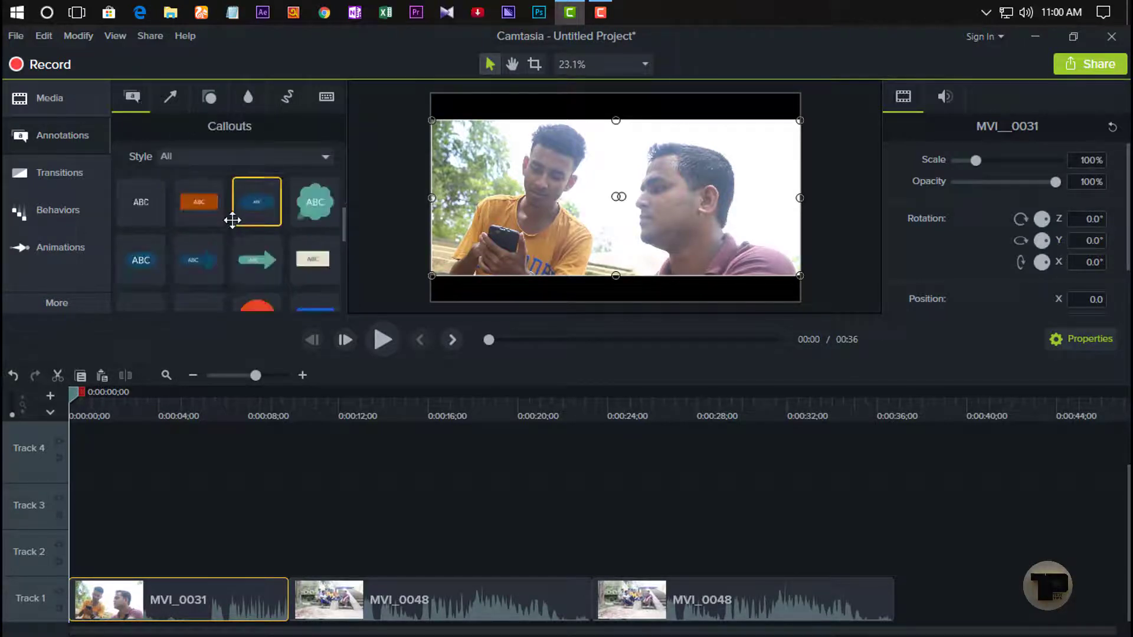
Step: Add the larger plain ABC text callout from the Basic style above the MVI_0031 clip and move the playhead to 00:09
left_click(225, 159)
left_click(197, 214)
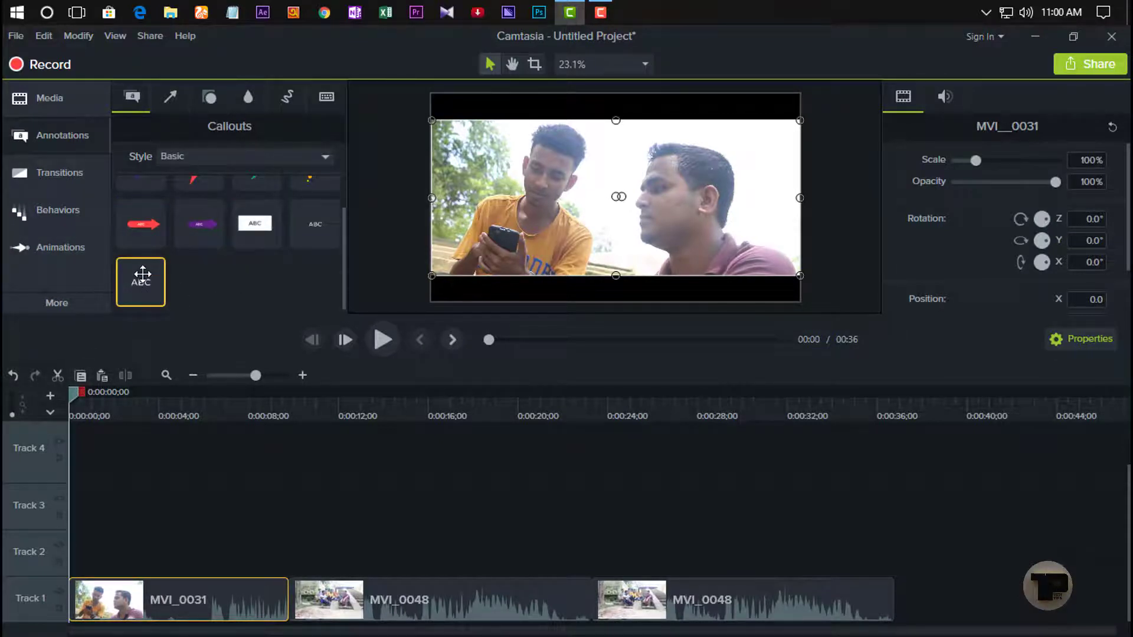
right_click(156, 286)
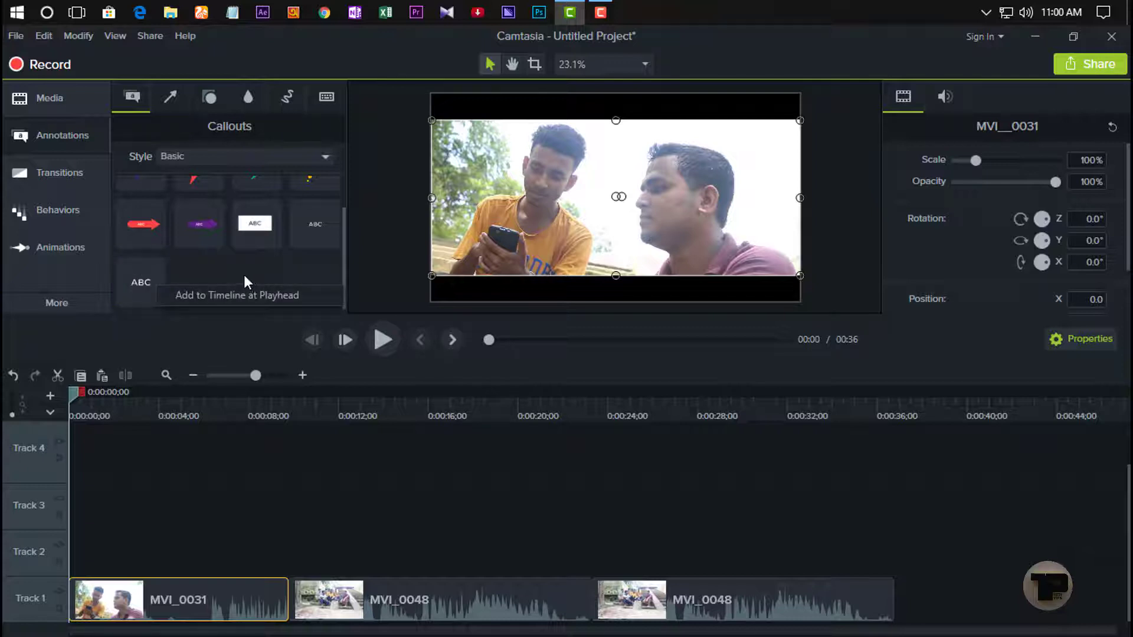
left_click(140, 284)
left_click_drag(139, 284, 223, 567)
left_click(260, 407)
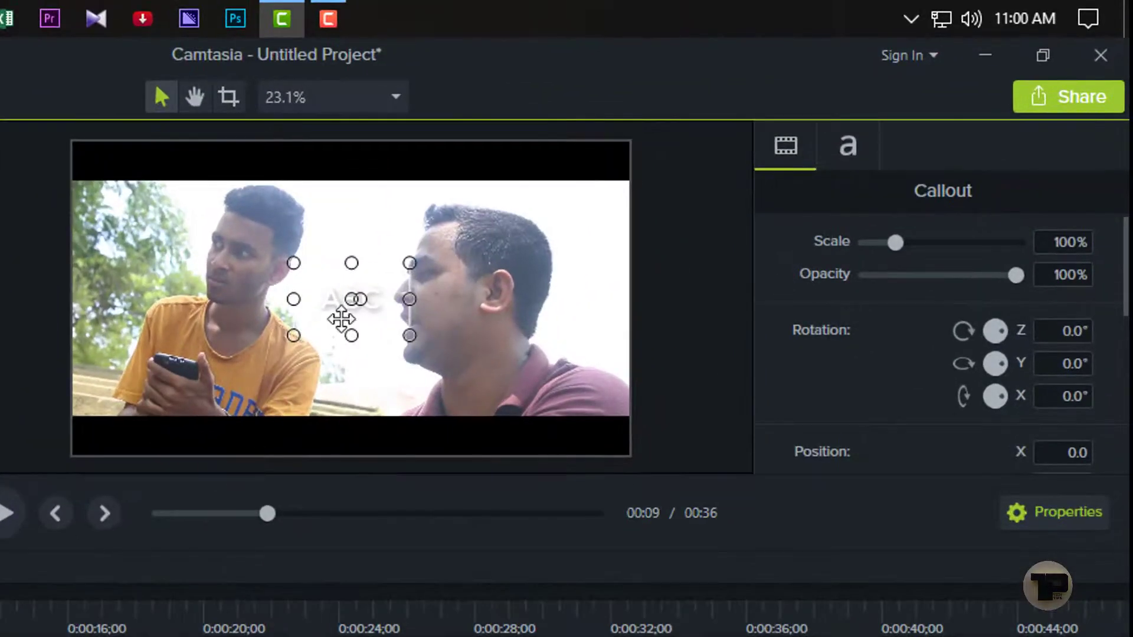
Step: Replace the callout's ABC text with the person's name and enlarge its text box on the canvas
double_click(348, 301)
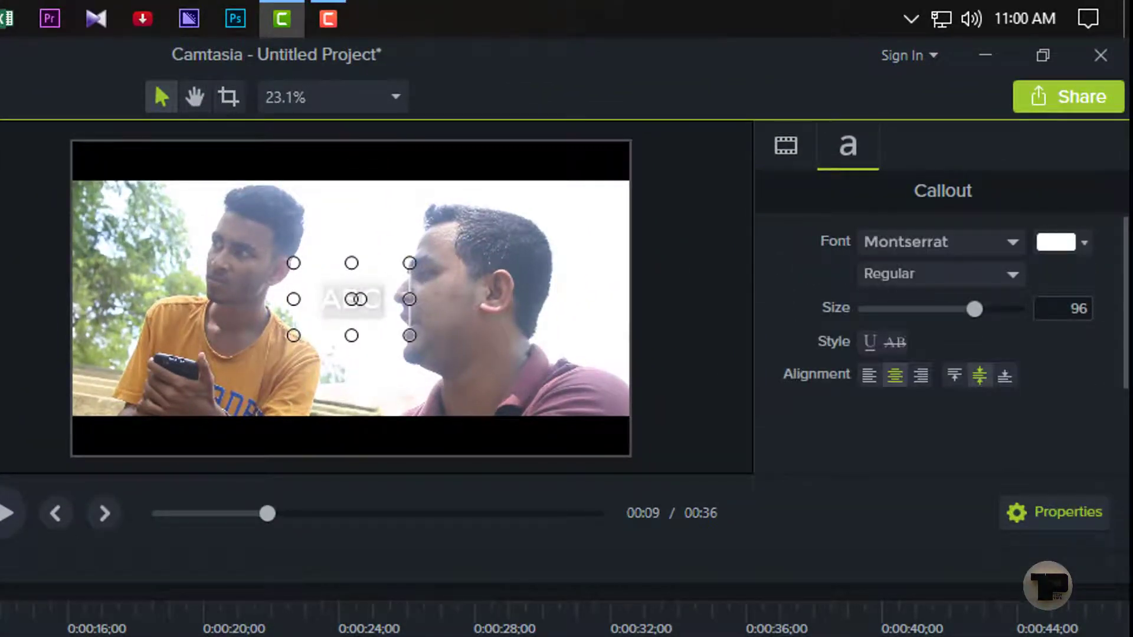
left_click(154, 582)
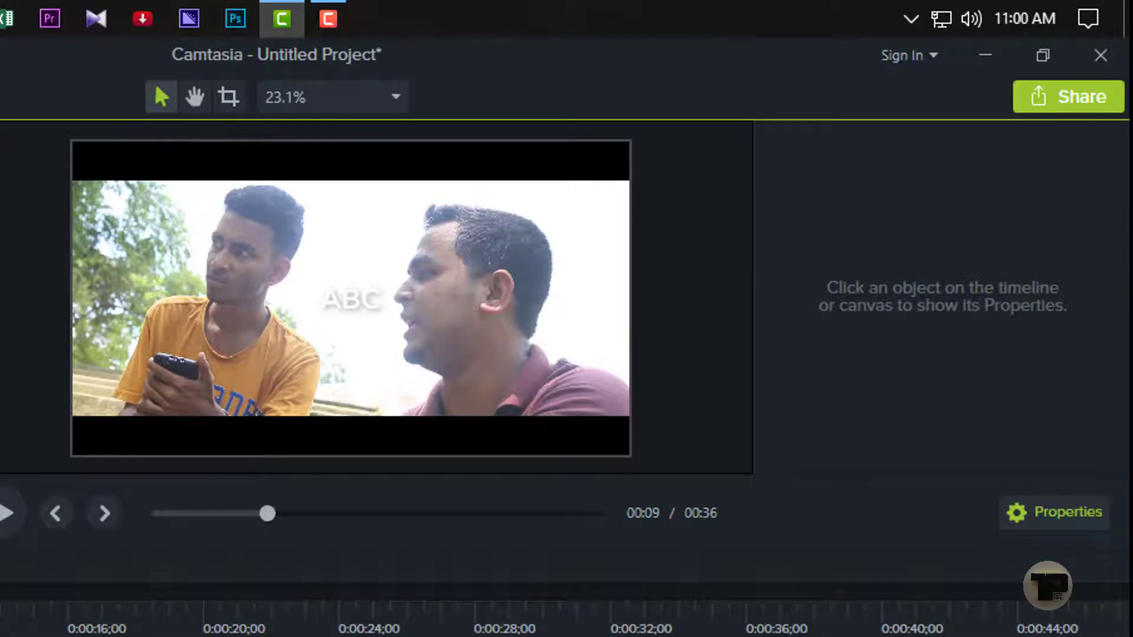
left_click(354, 300)
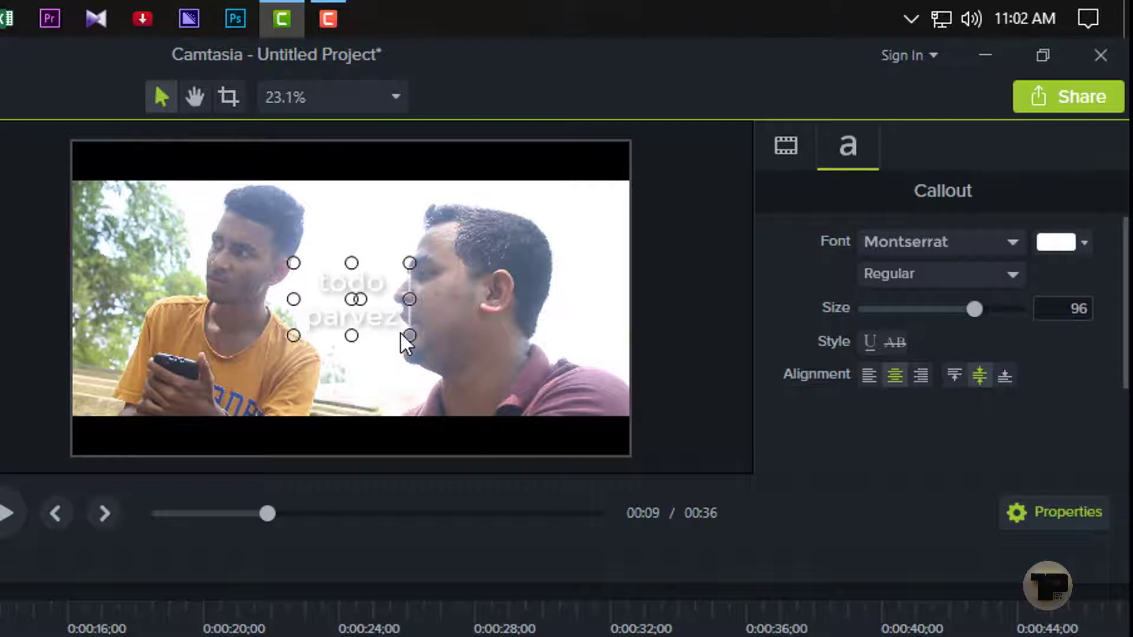
left_click_drag(411, 334, 438, 353)
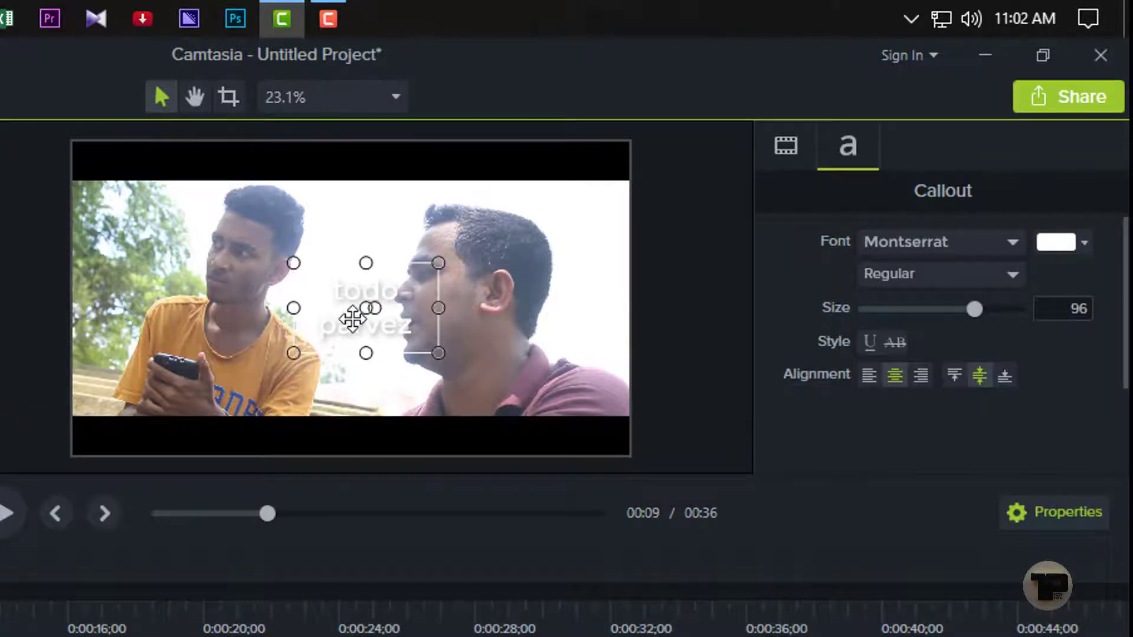
left_click(641, 631)
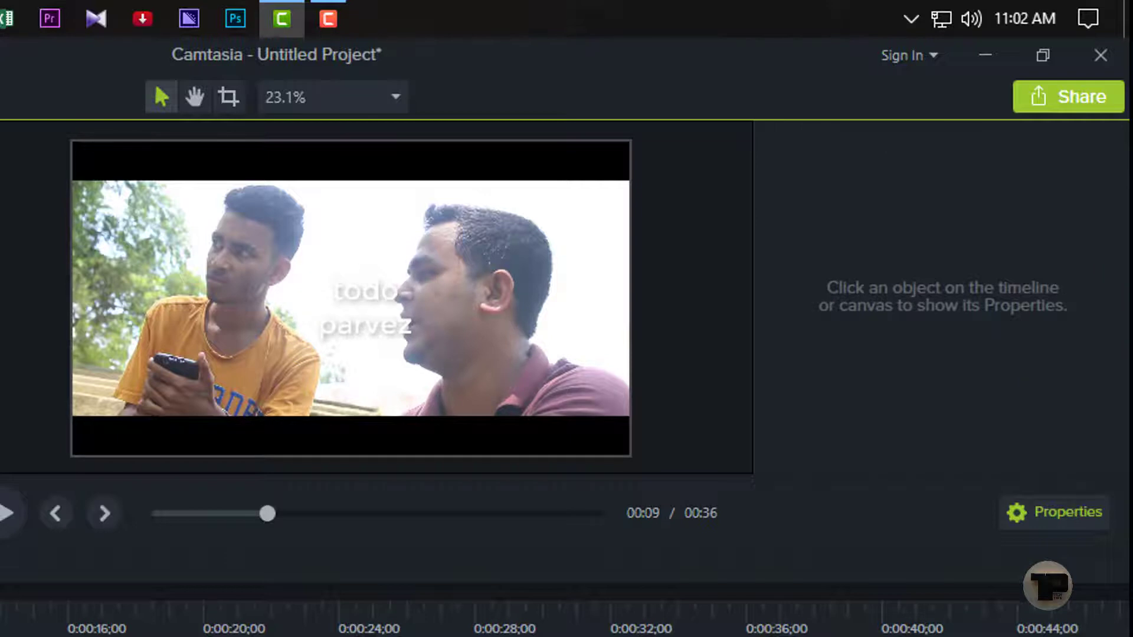
Step: Select the callout text and try pink #FF2DC6, darker pink #C61A97 and purple #4B1EBC as its font color
left_click(374, 307)
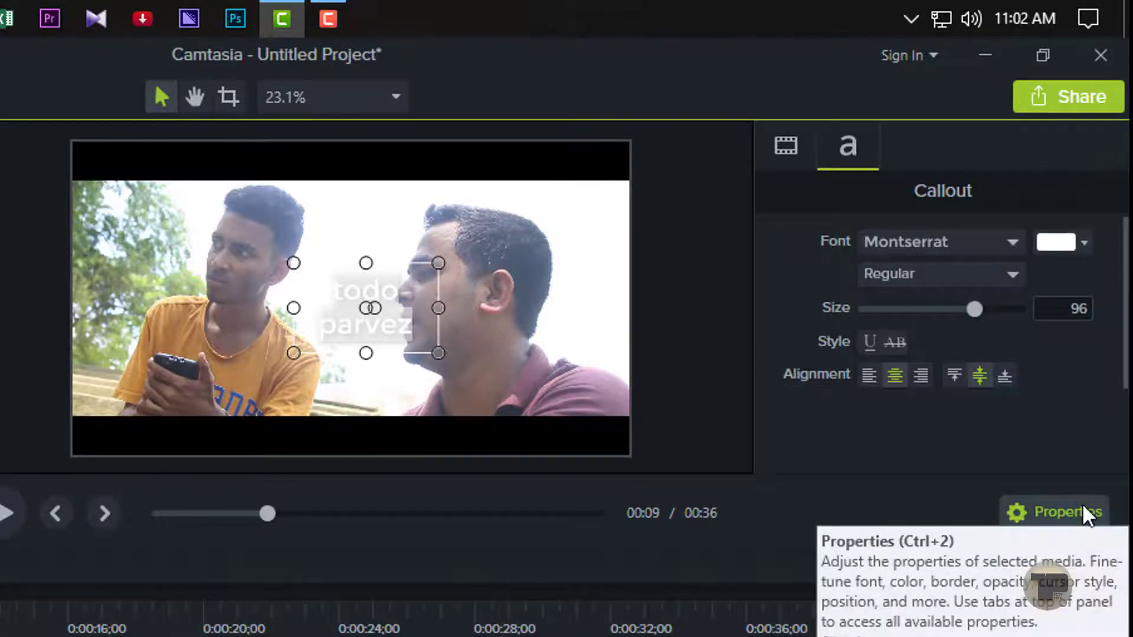
left_click(1085, 242)
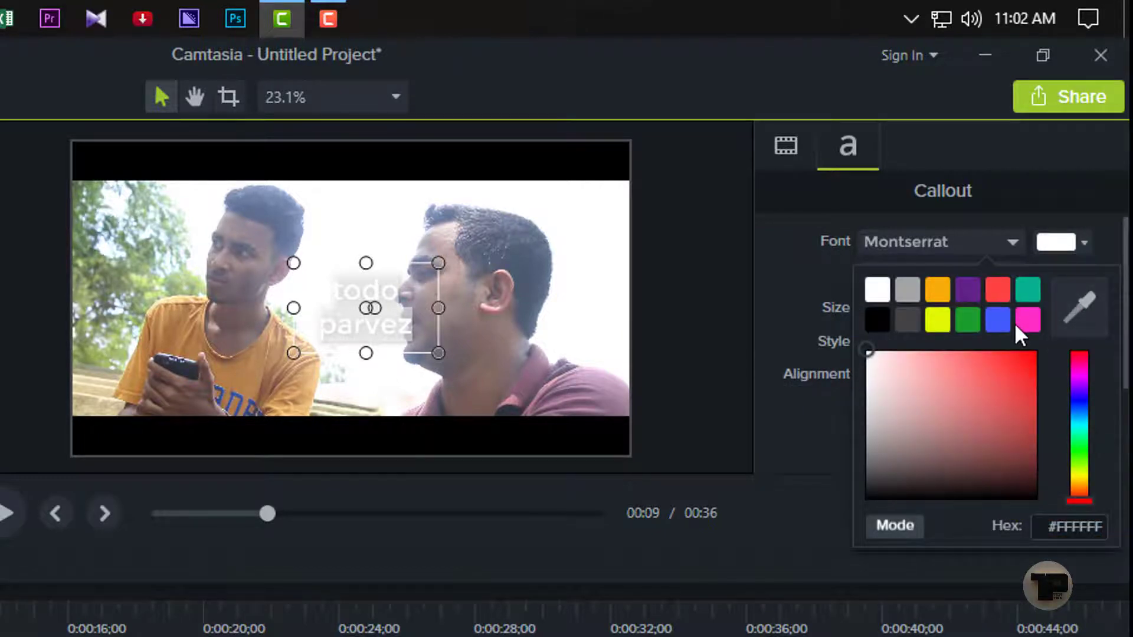
left_click(1016, 327)
left_click(1076, 239)
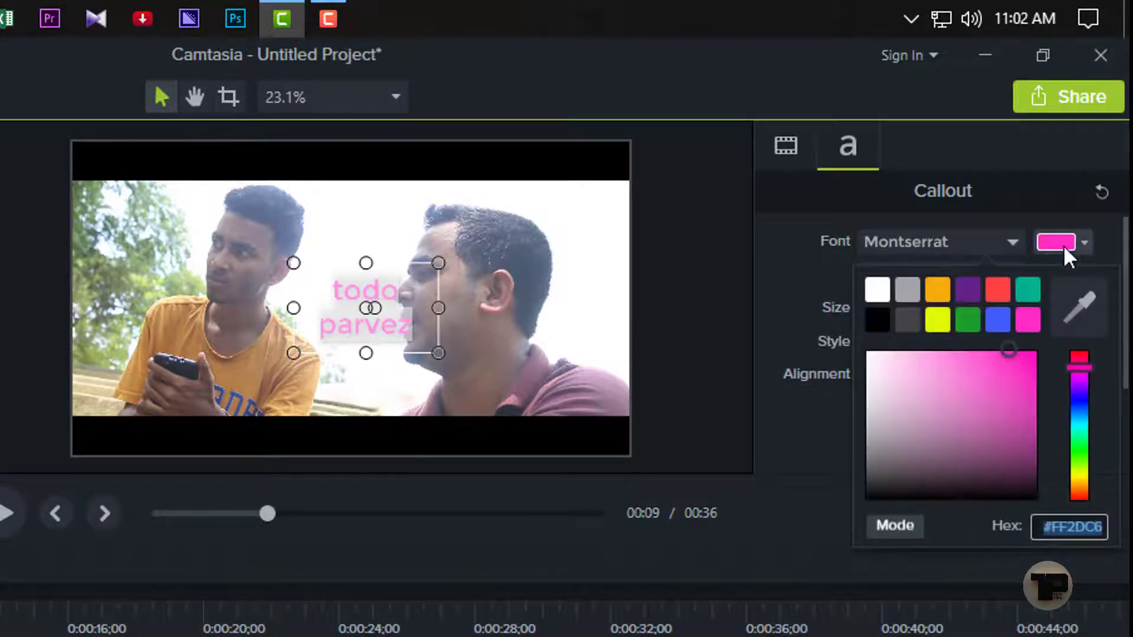
left_click(1017, 383)
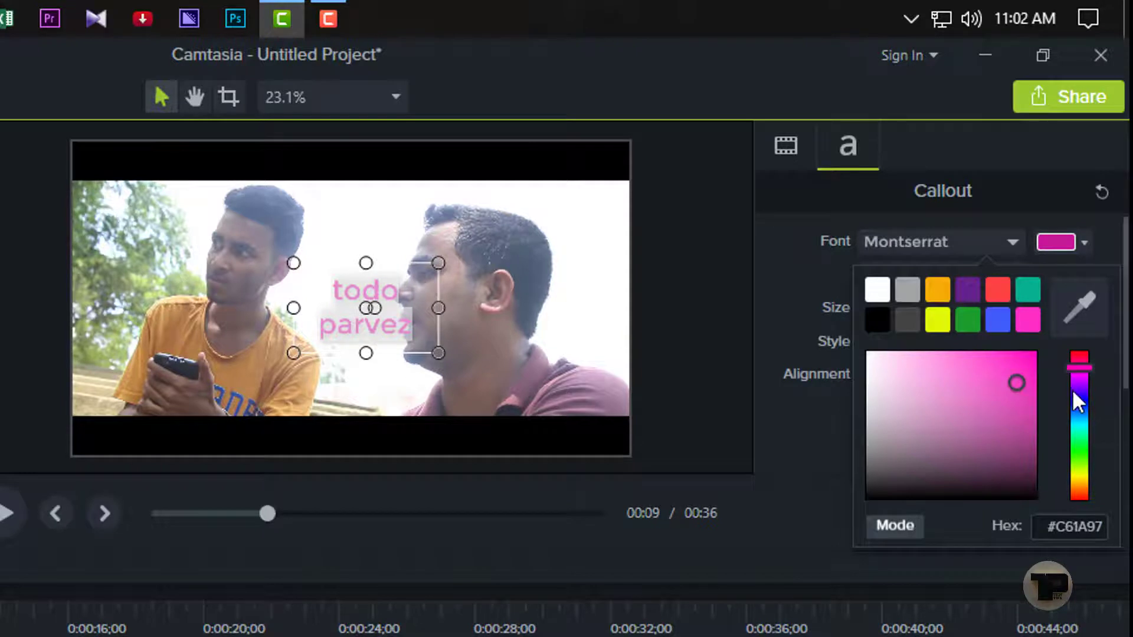
left_click_drag(1073, 390, 1073, 425)
mouse_move(994, 408)
left_mouse_down()
mouse_move(1010, 369)
mouse_move(952, 422)
left_mouse_up()
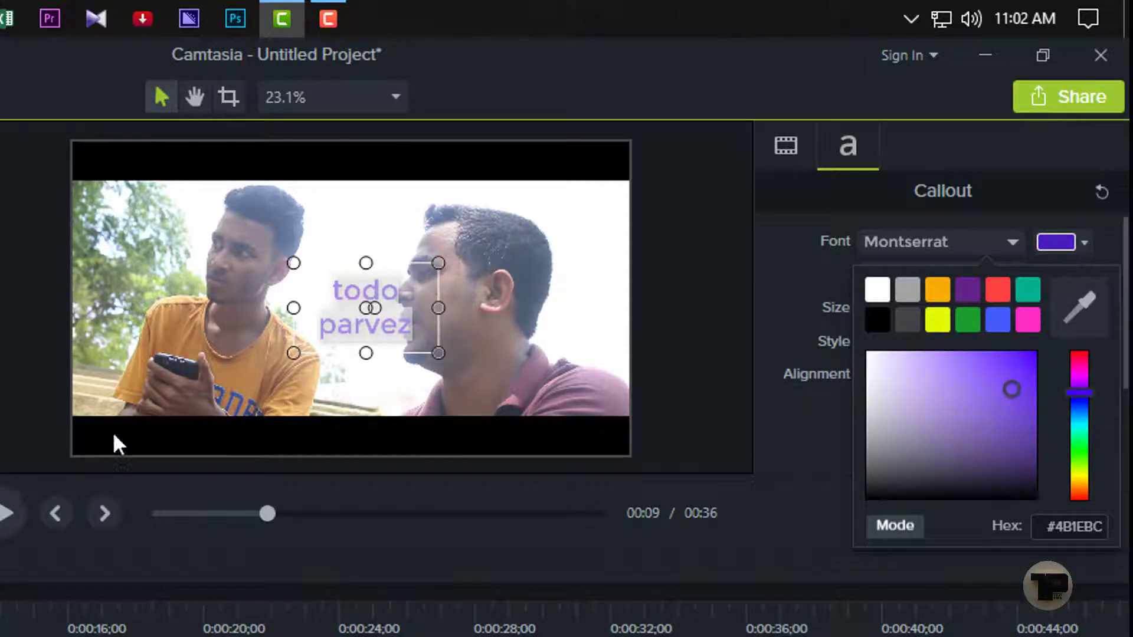
Step: Set the callout's font color with the eyedropper by sampling the dark phone in the video
left_click(1075, 309)
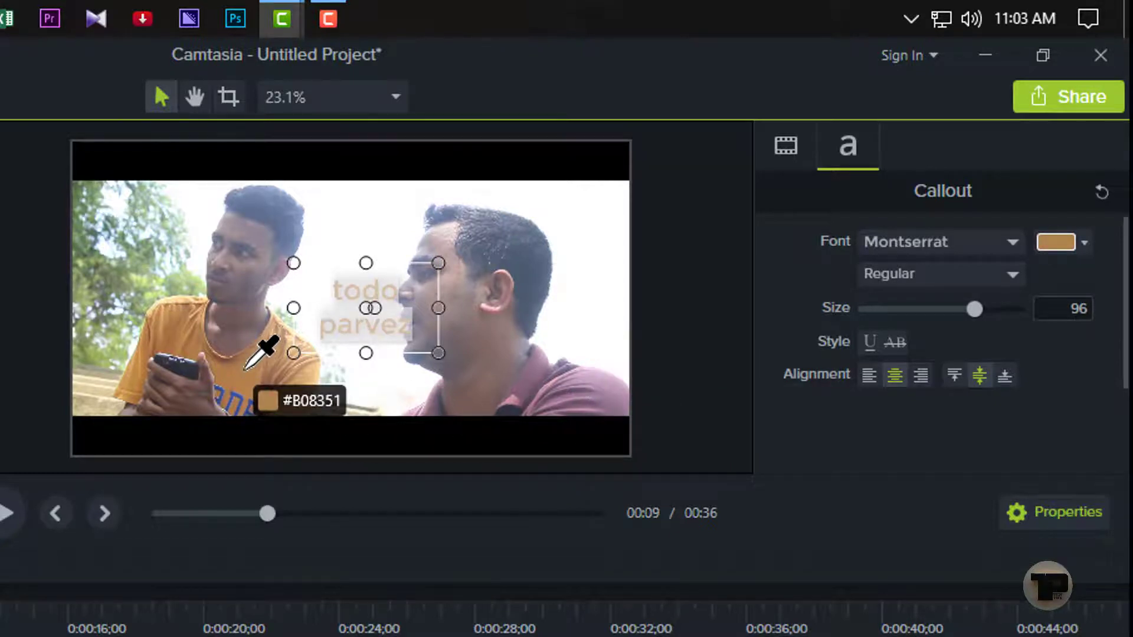
left_click(190, 363)
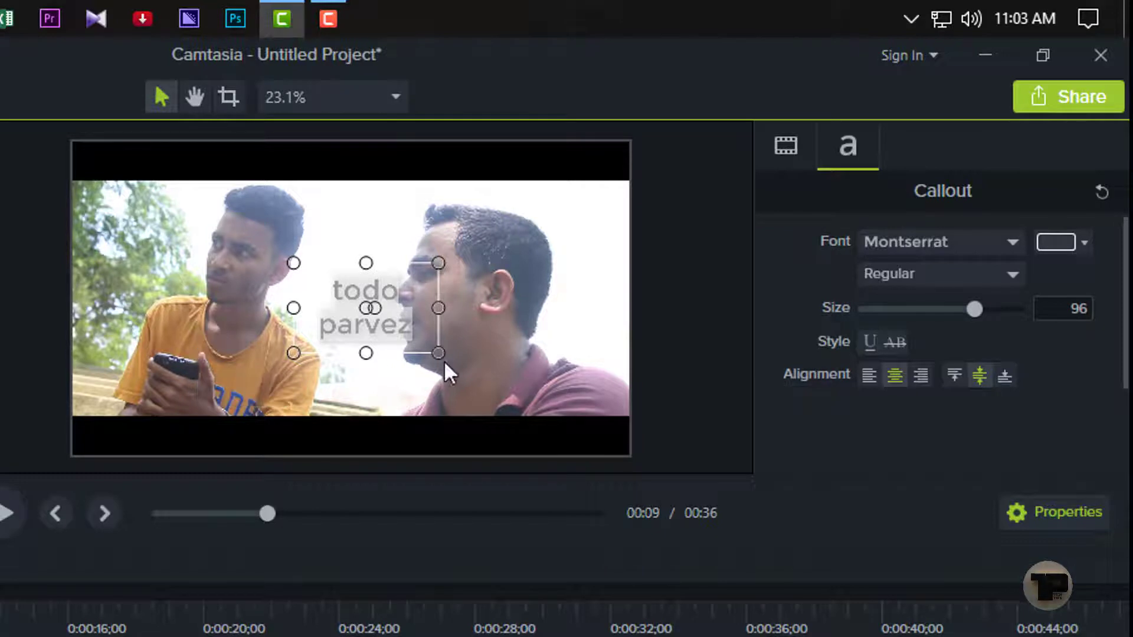
left_click(388, 329)
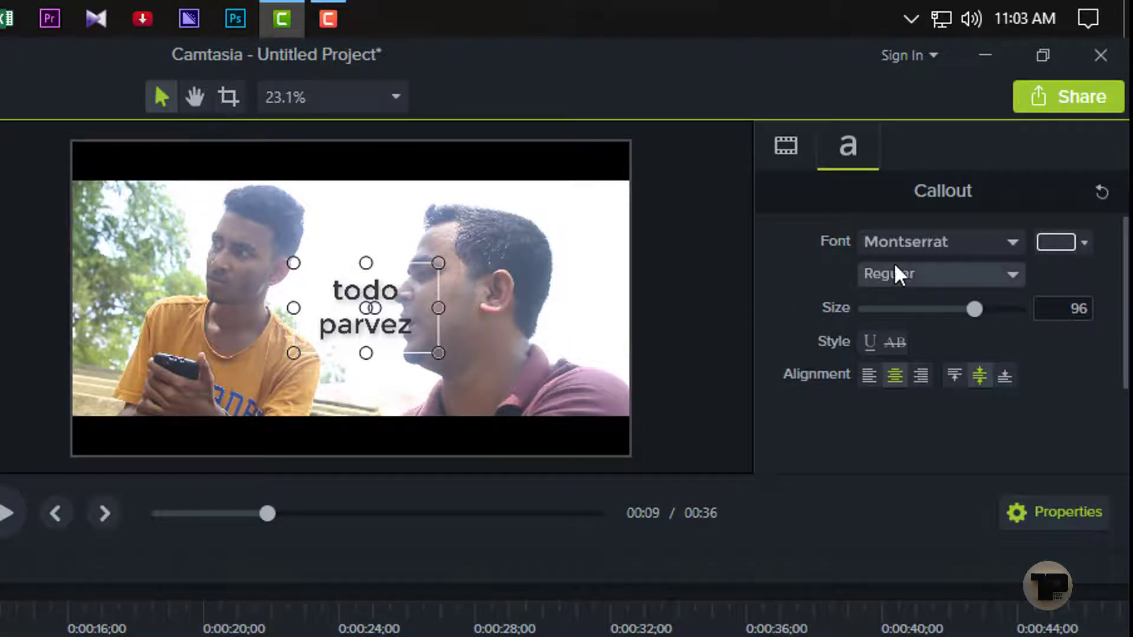
Step: Select all of the callout's text and set its font to Nexa Bold
left_click(907, 247)
left_click(488, 372)
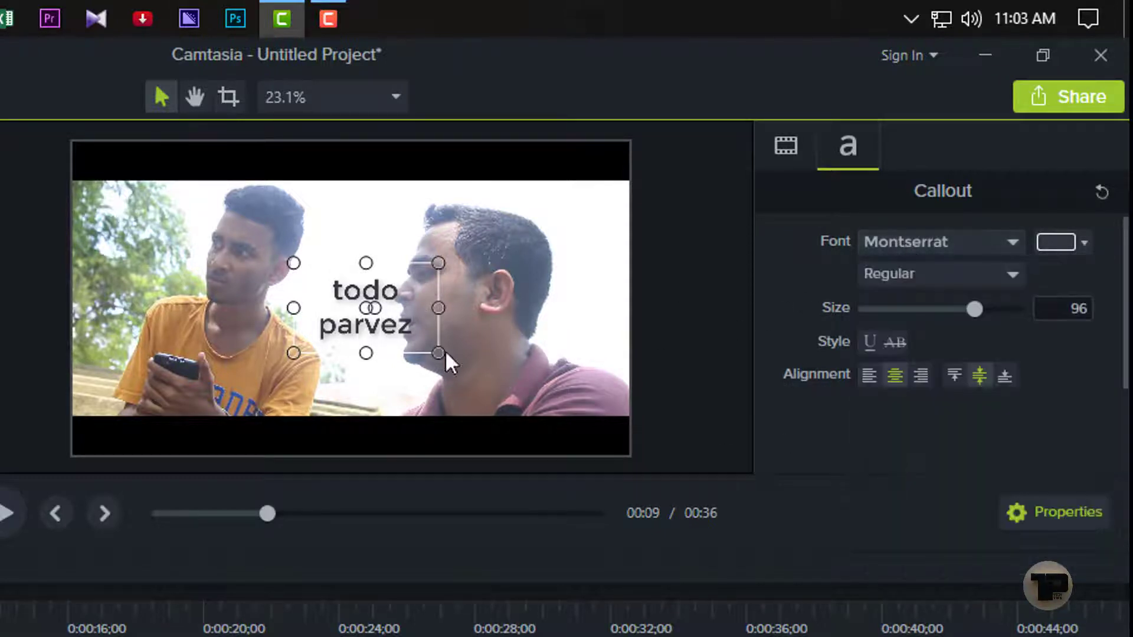
double_click(392, 290)
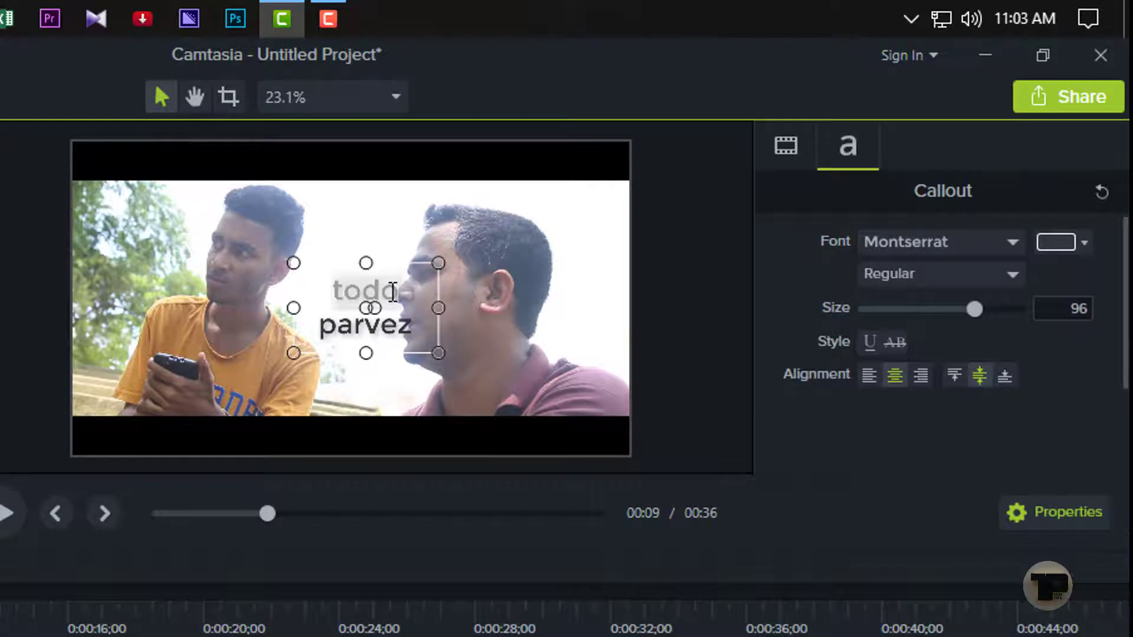
left_click(506, 379)
left_click(337, 315)
double_click(337, 316)
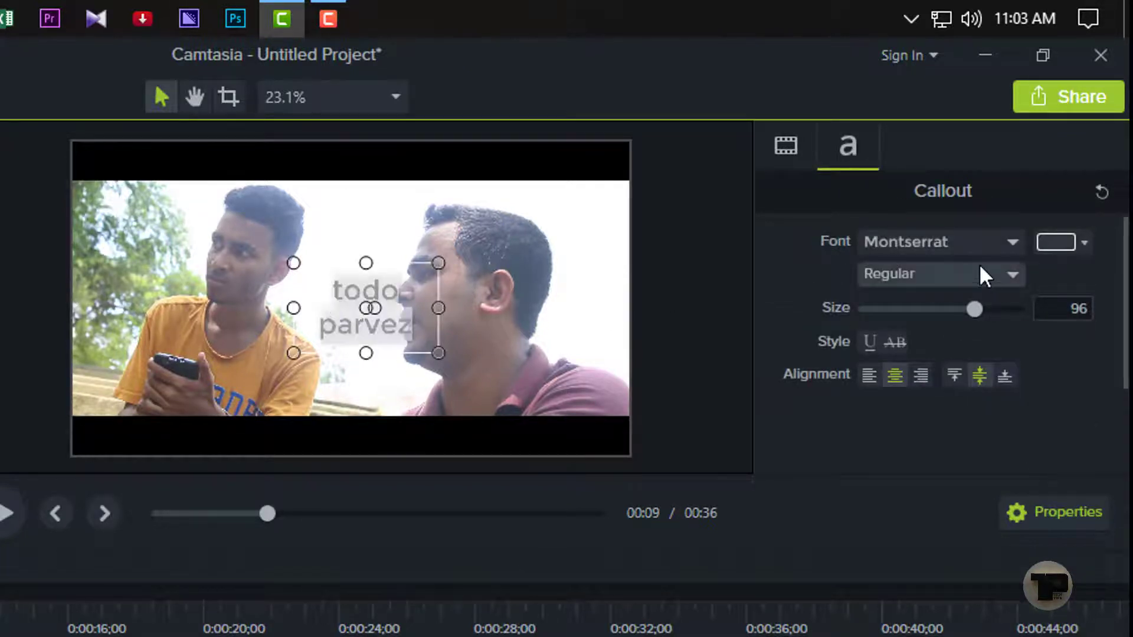
left_click(946, 246)
left_click(930, 538)
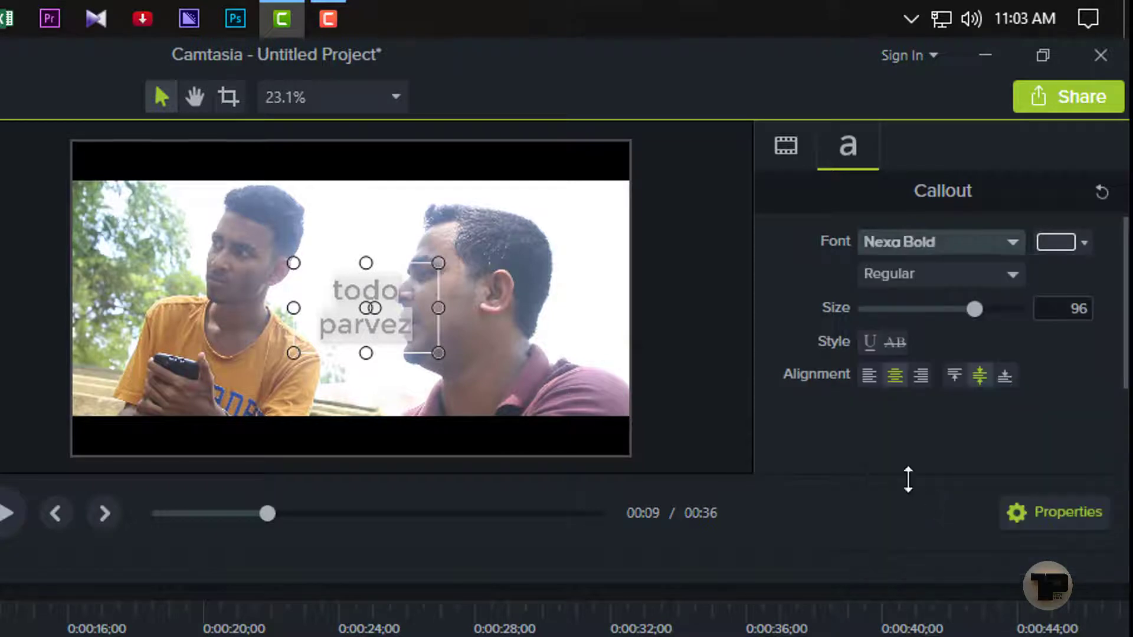
Step: Try Nirmala UI Semilight on the callout text and finally set its font to Oswald with the Bold style
left_click(947, 244)
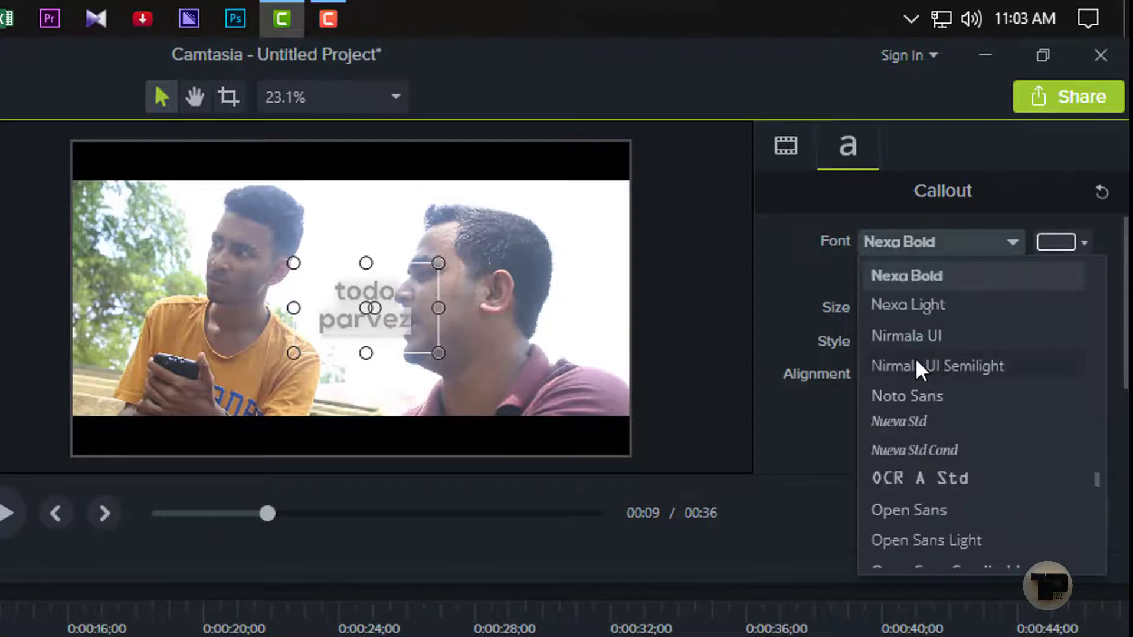
left_click(916, 365)
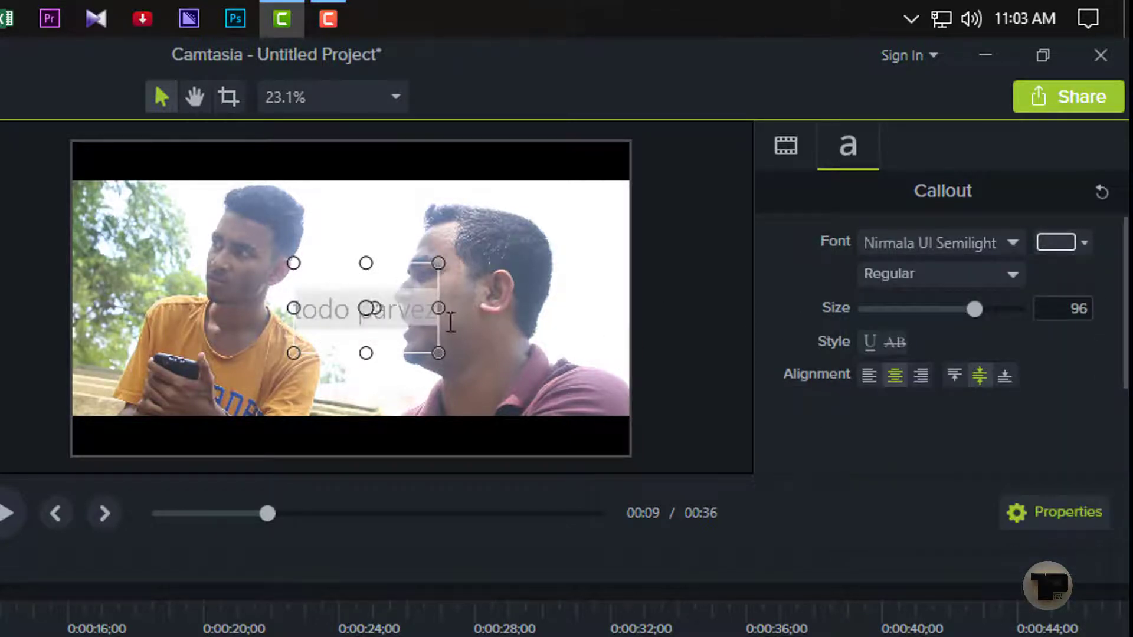
left_click(943, 248)
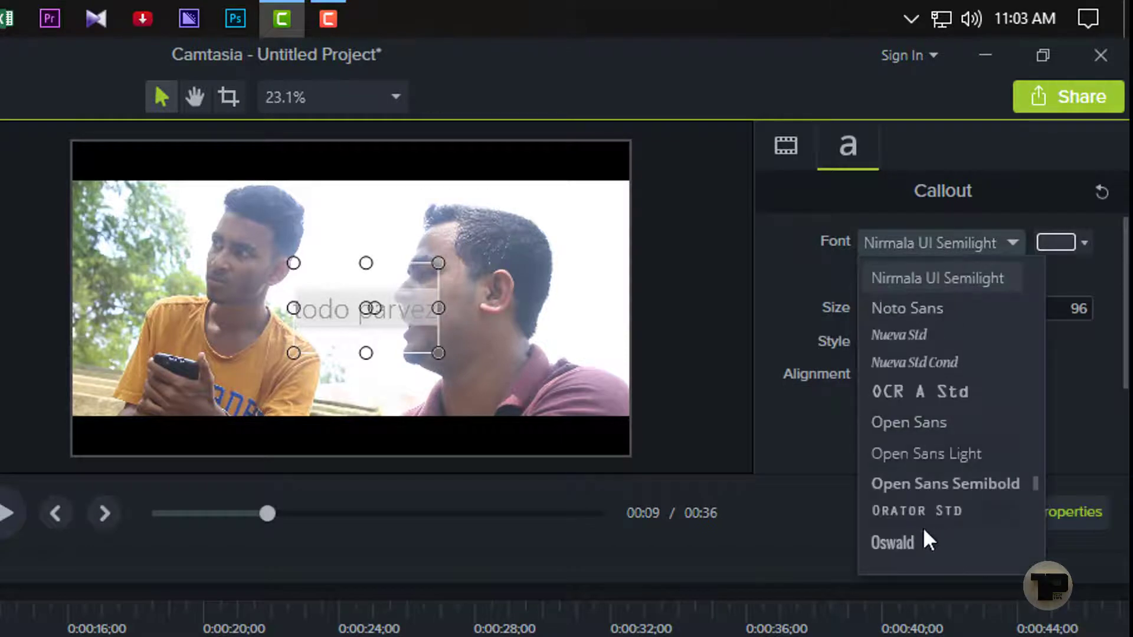
scroll(925, 522, "down", 1)
left_click(904, 511)
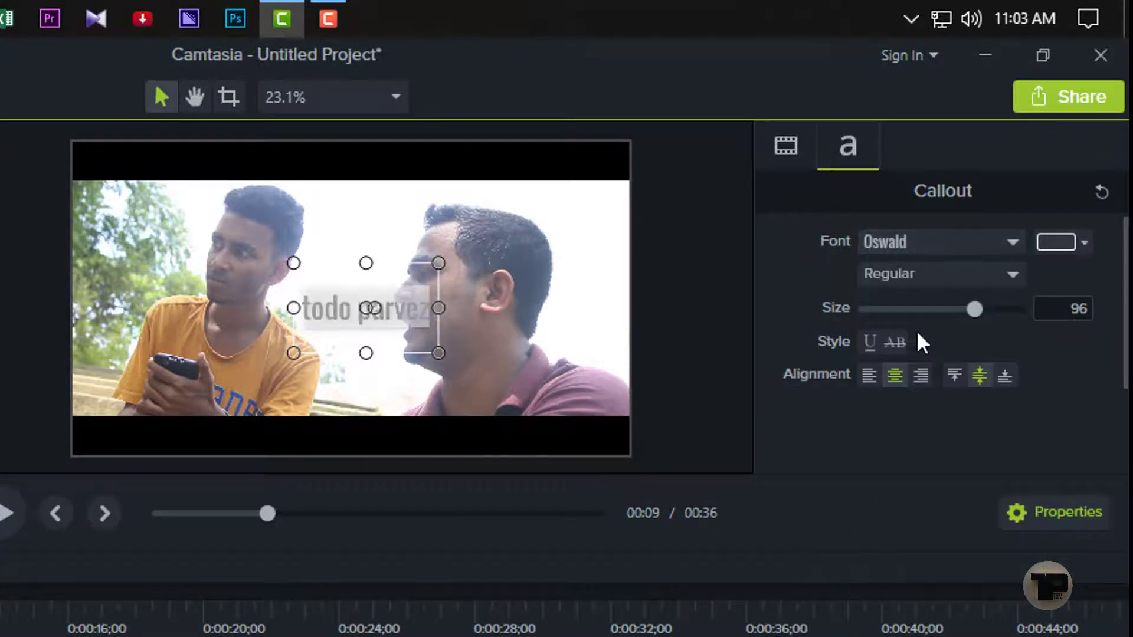
left_click(898, 278)
left_click(891, 357)
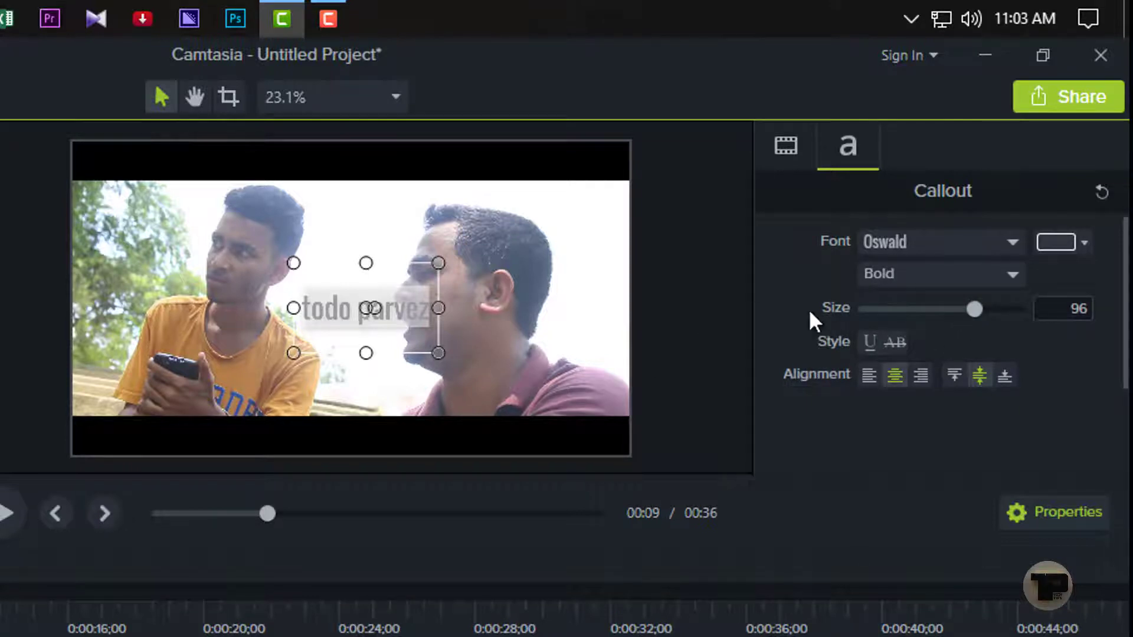
Step: Increase the callout's font size to 128 and enlarge its text box on the canvas
left_click_drag(985, 311, 988, 313)
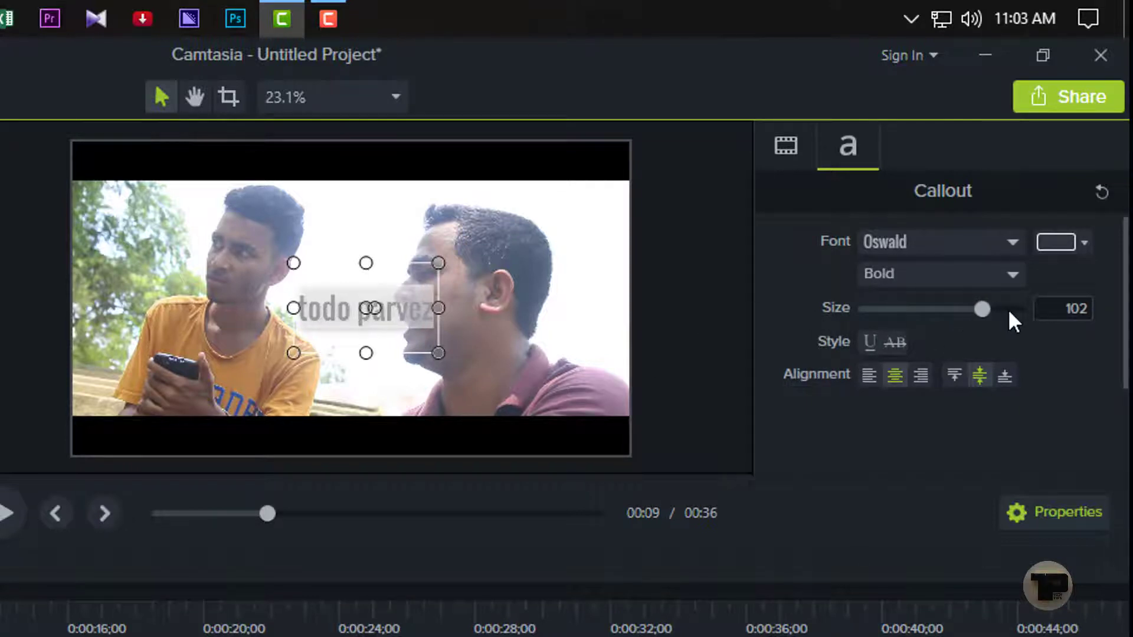
left_click(1003, 312)
left_click(1016, 312)
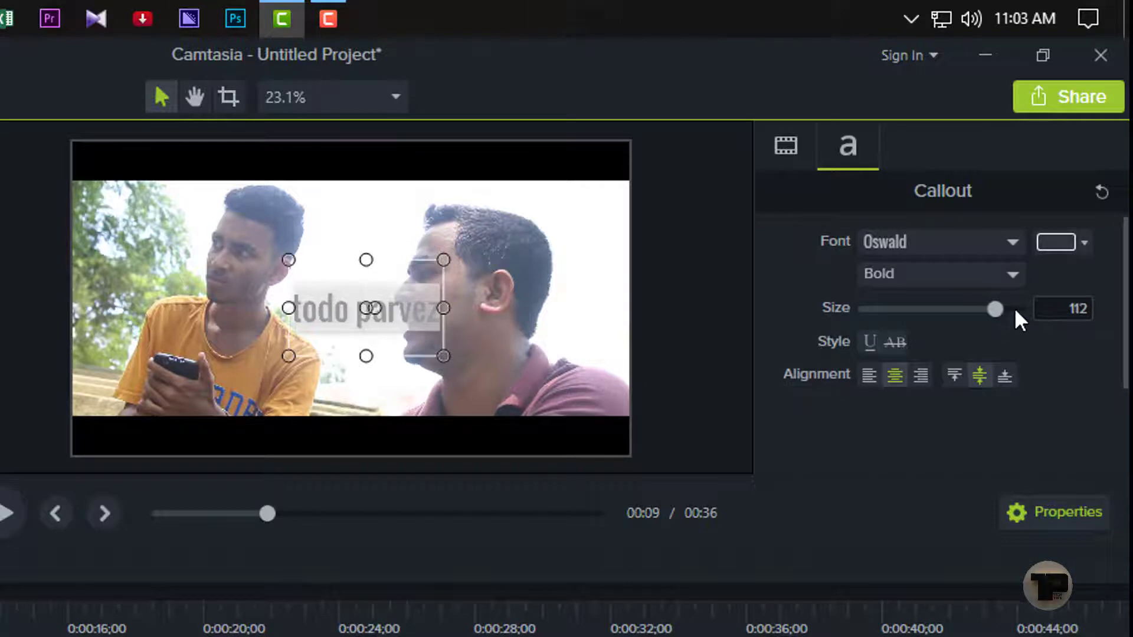
left_click_drag(996, 307, 1019, 311)
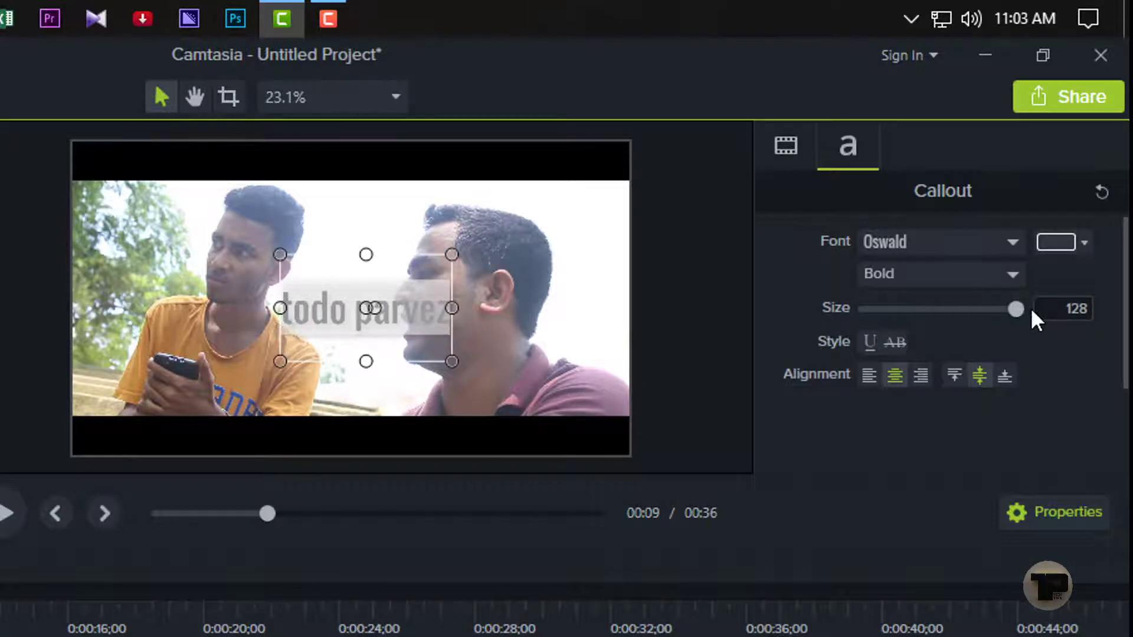
left_click_drag(455, 366, 487, 375)
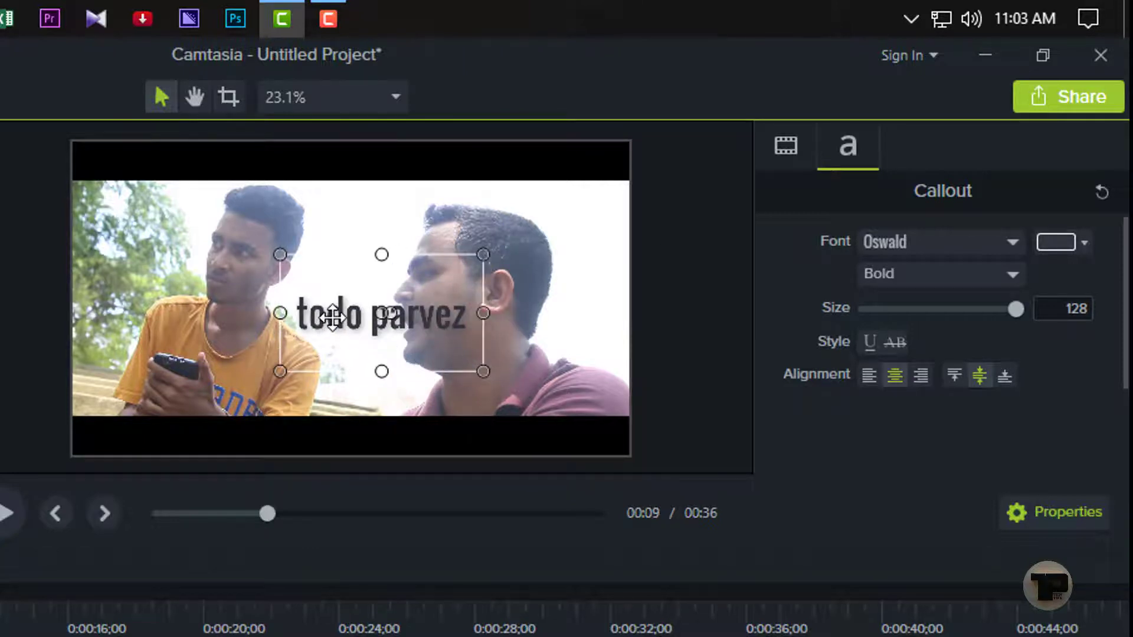
Step: Move the text callout to the lower-right corner of the video frame and check it at different points in time
left_click_drag(333, 317, 470, 387)
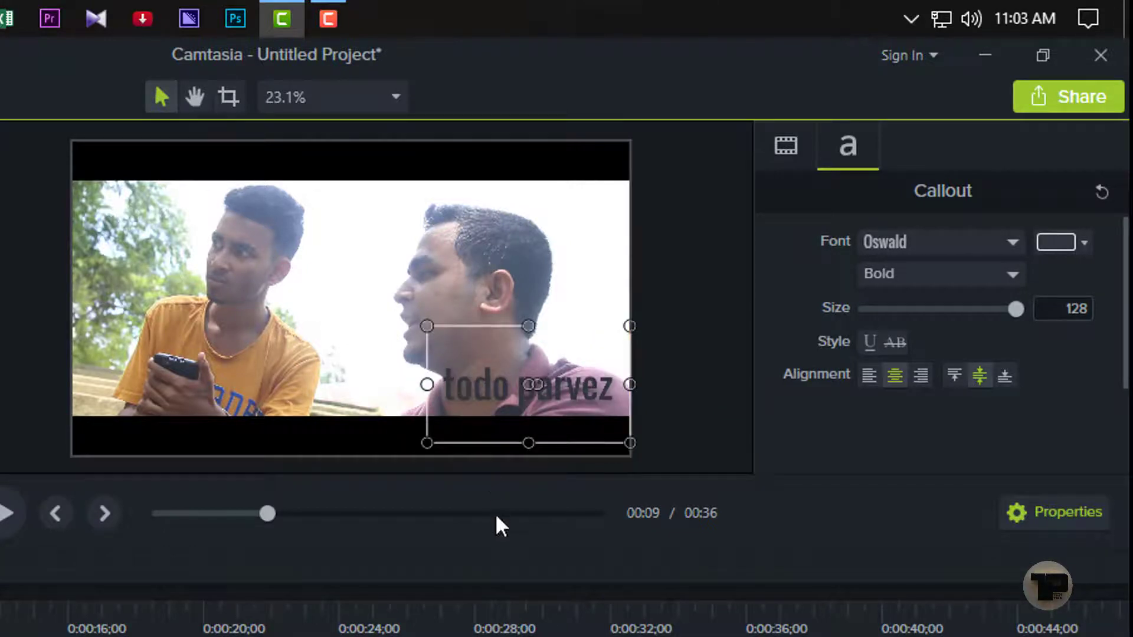
left_click_drag(267, 513, 222, 514)
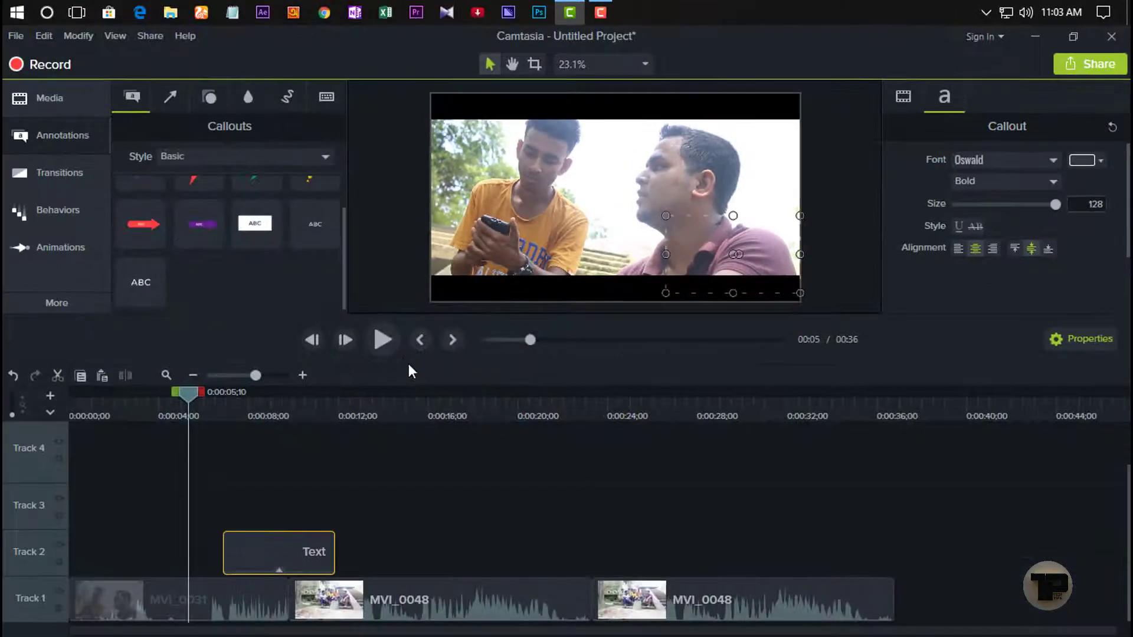
left_click(6, 522)
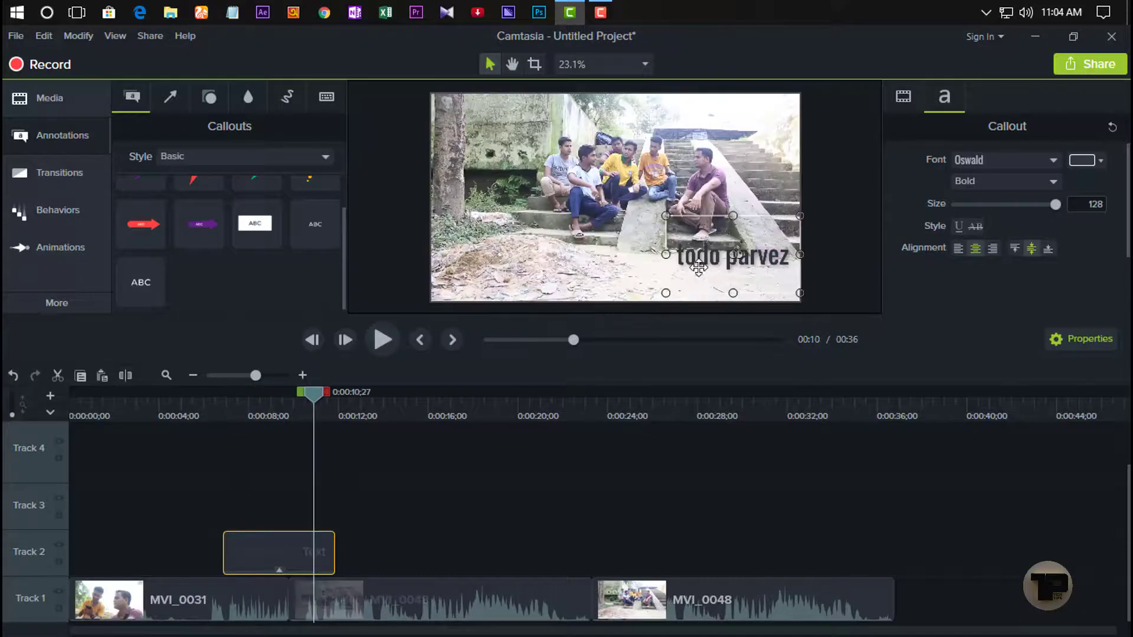
left_click(493, 532)
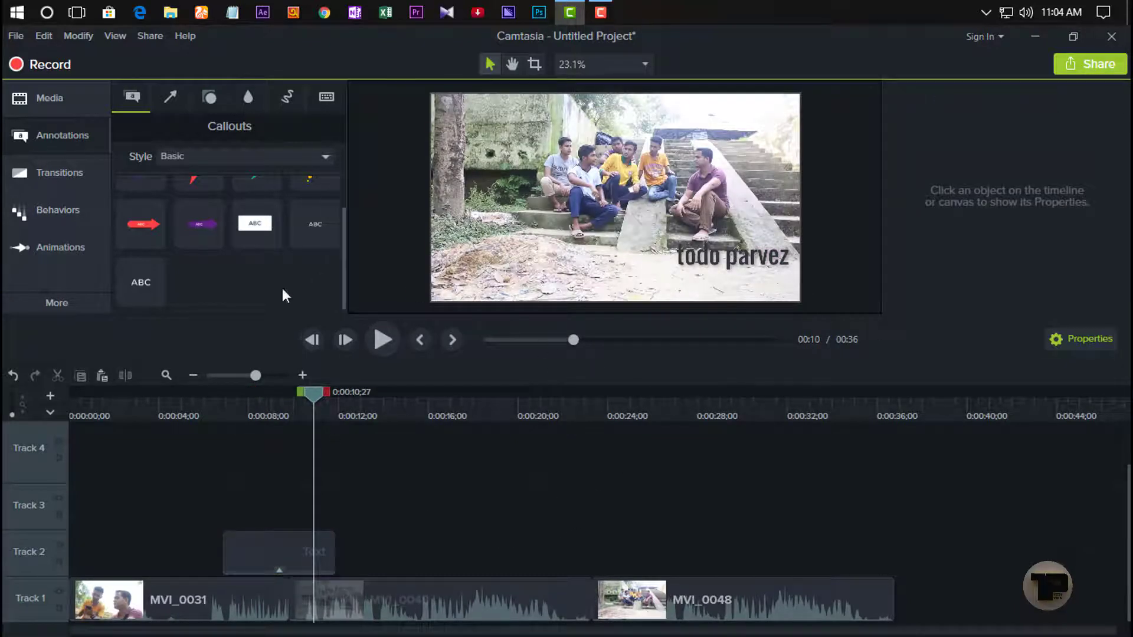
Step: Look through the annotation categories, from callouts, arrows and shapes to the blur, sketch motion and keystroke ones
scroll(300, 294, "up", 2)
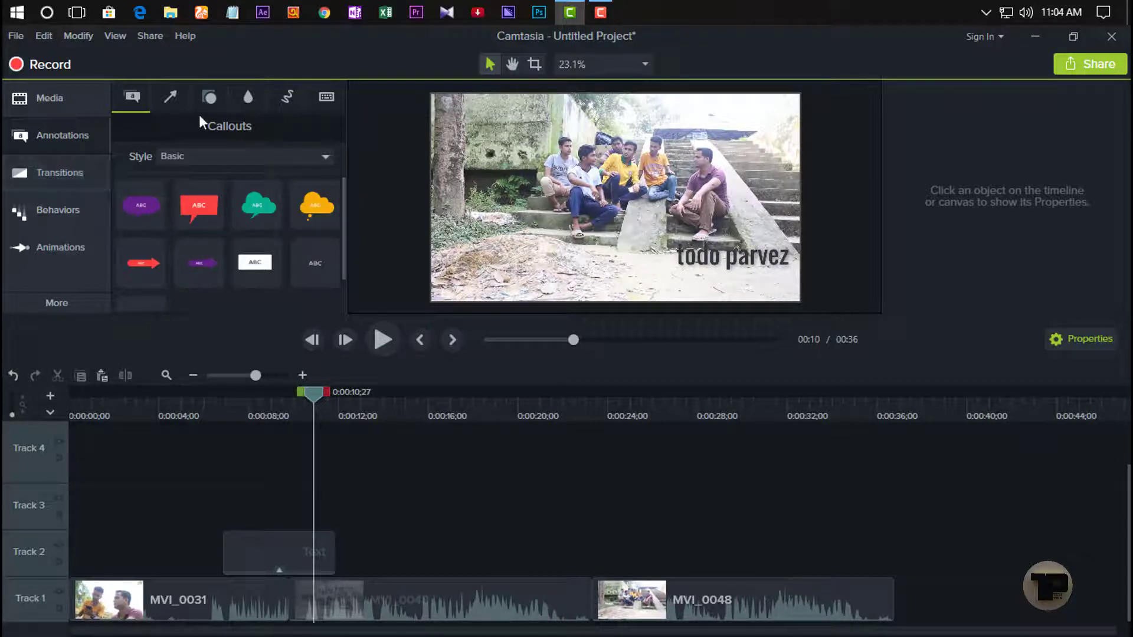
left_click(170, 99)
left_click(210, 95)
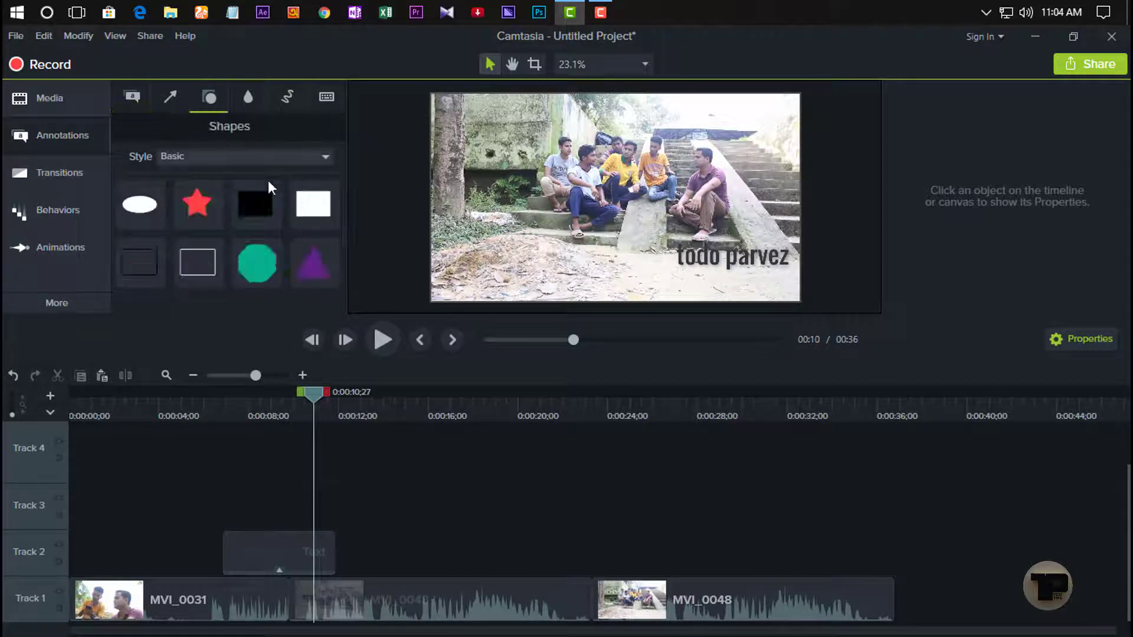
left_click(250, 97)
left_click(287, 96)
left_click(325, 96)
left_click(209, 97)
left_click(170, 97)
left_click(143, 93)
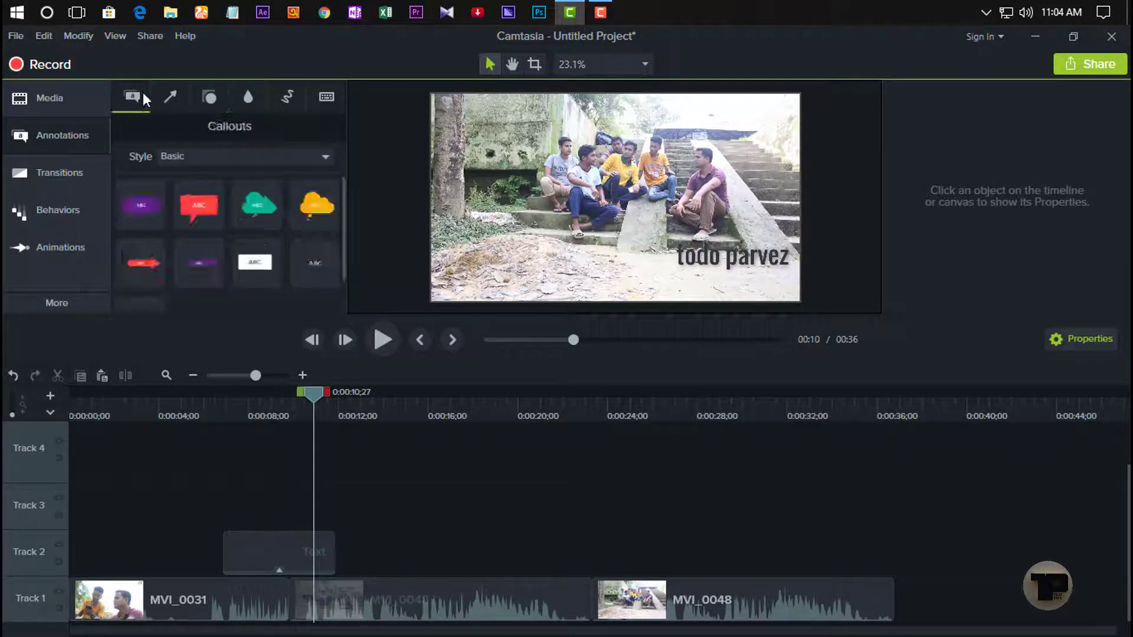
Step: Place the playhead at about 6 seconds, just before the Text clip, and mute the computer's speakers
left_click(261, 565)
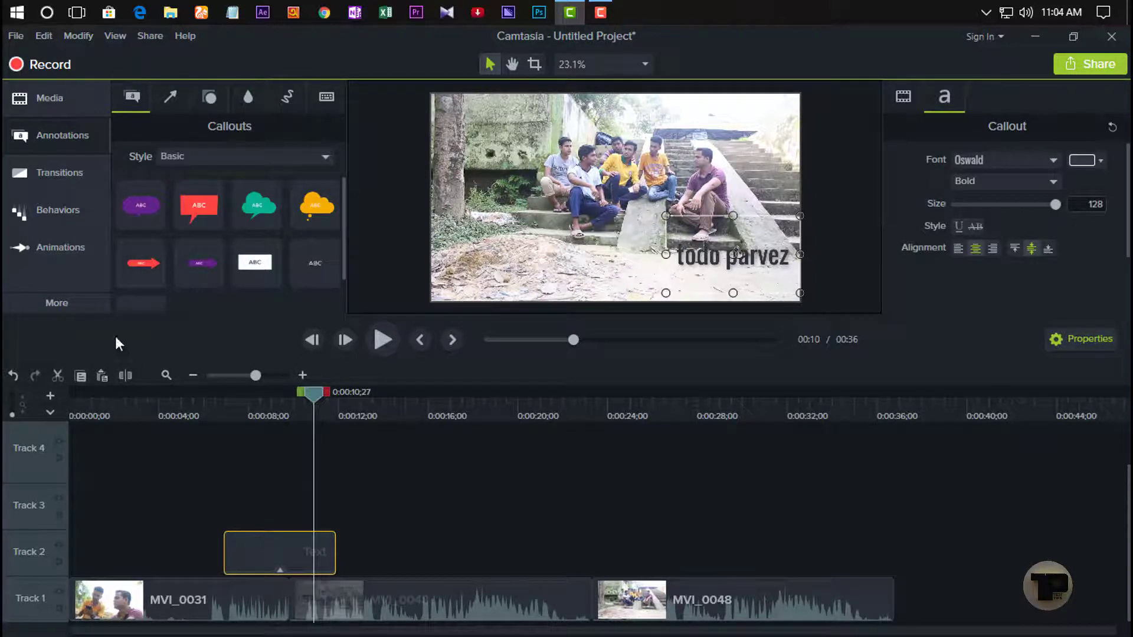
left_click(210, 417)
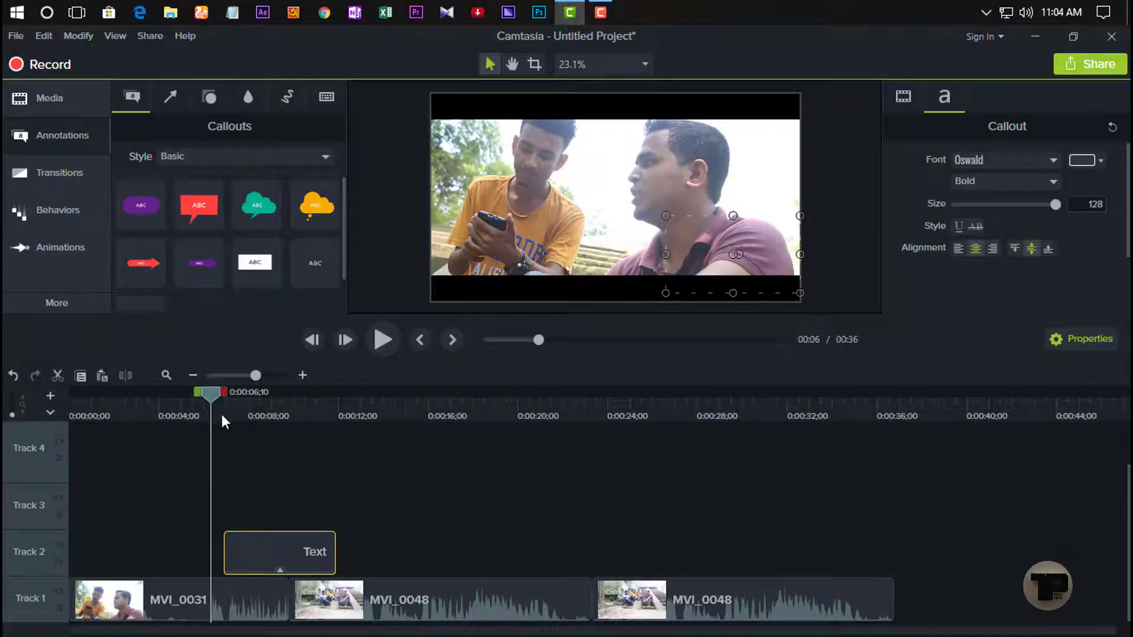
left_click(1031, 14)
left_click(993, 85)
left_click(859, 85)
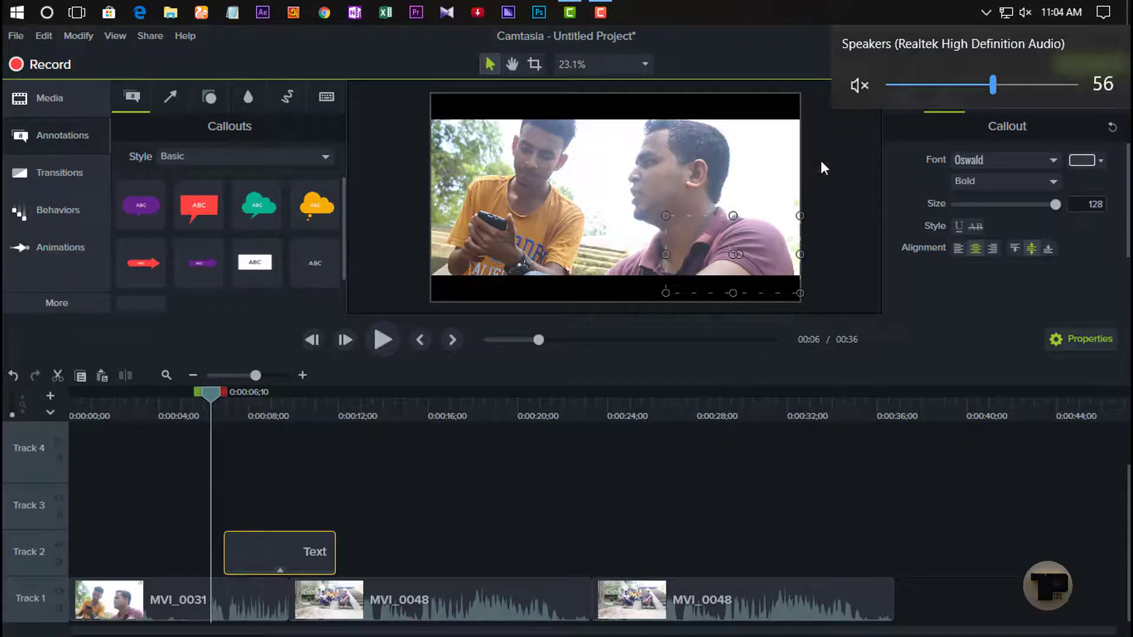
Step: Position the playhead at the start of the Text clip on Track 2 and select that clip
left_click(409, 501)
left_click(215, 405)
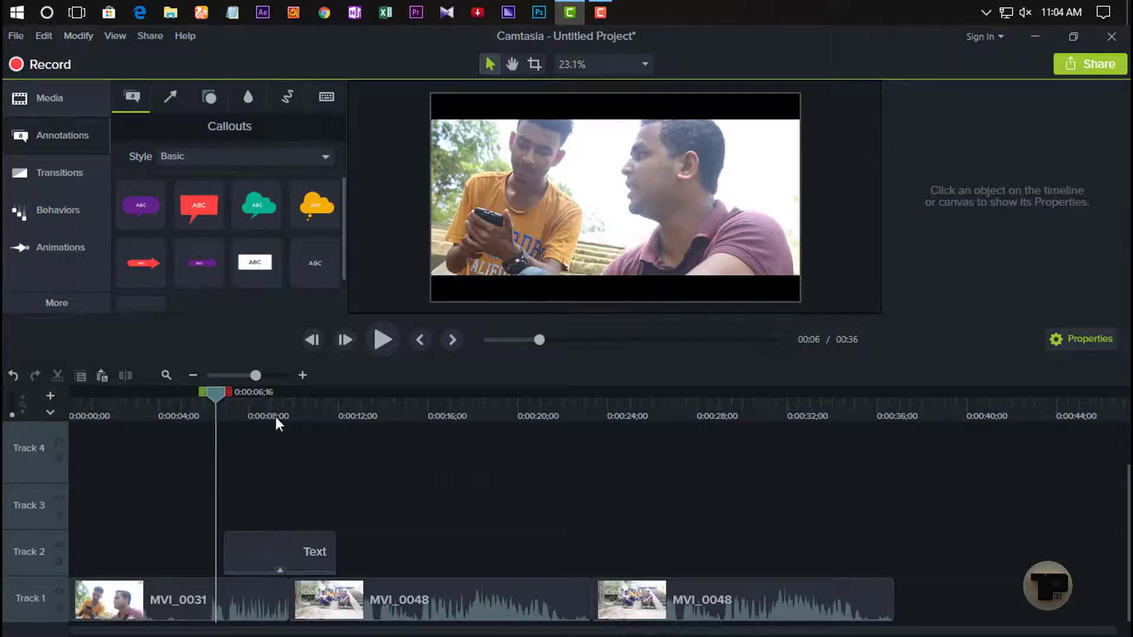
left_click(284, 416)
left_click(316, 544)
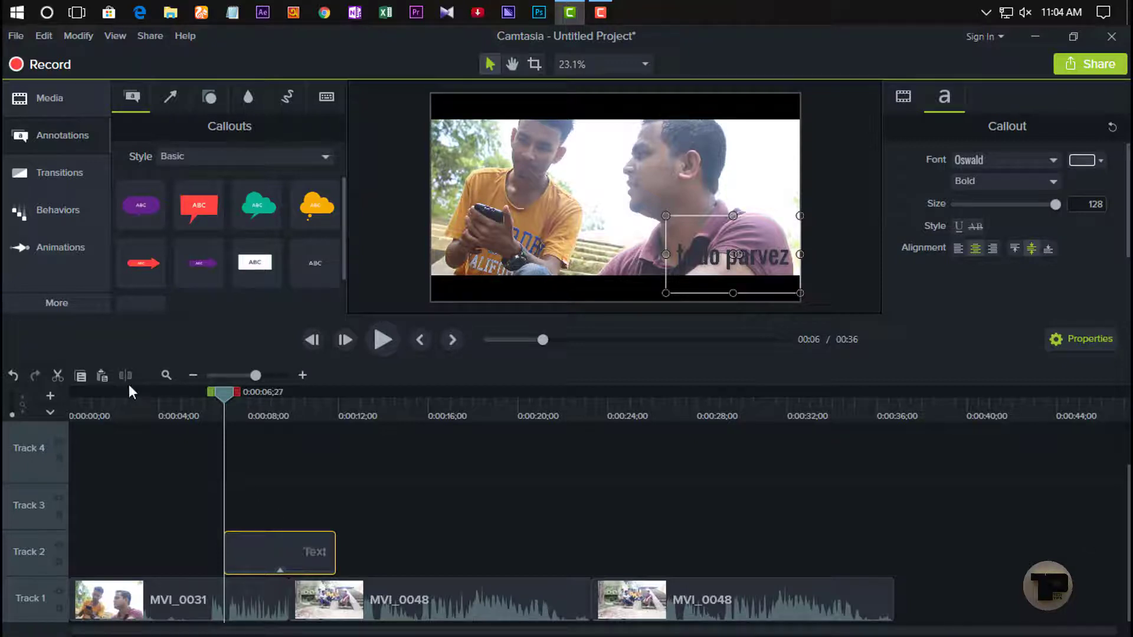
Step: Examine the available behaviors and transitions for the selected Text clip
left_click(88, 178)
left_click(67, 212)
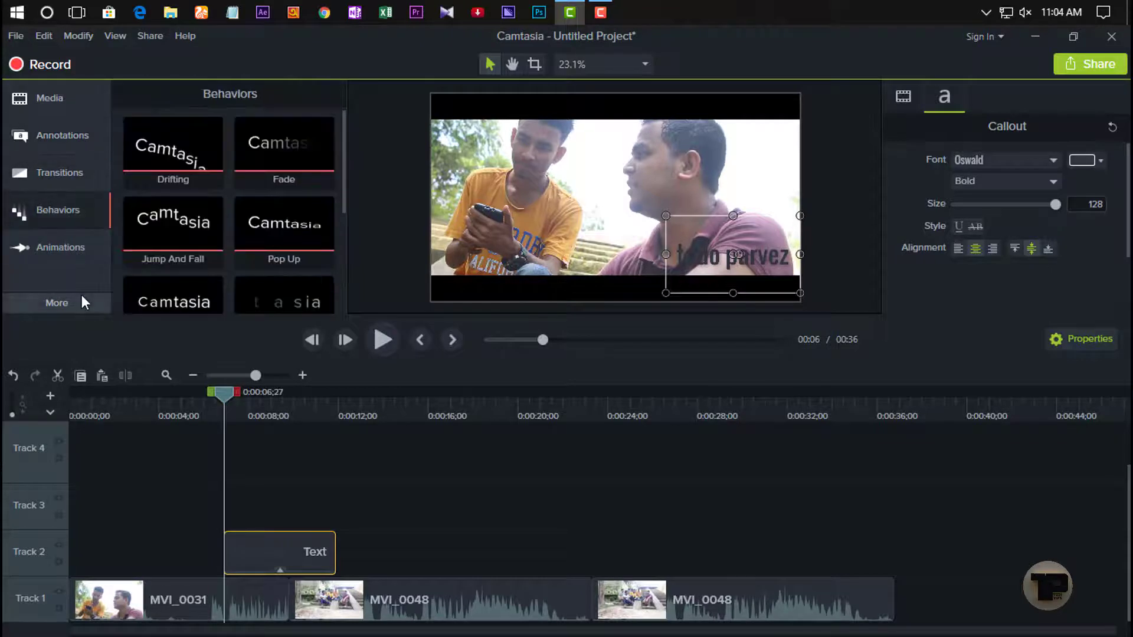
left_click(70, 172)
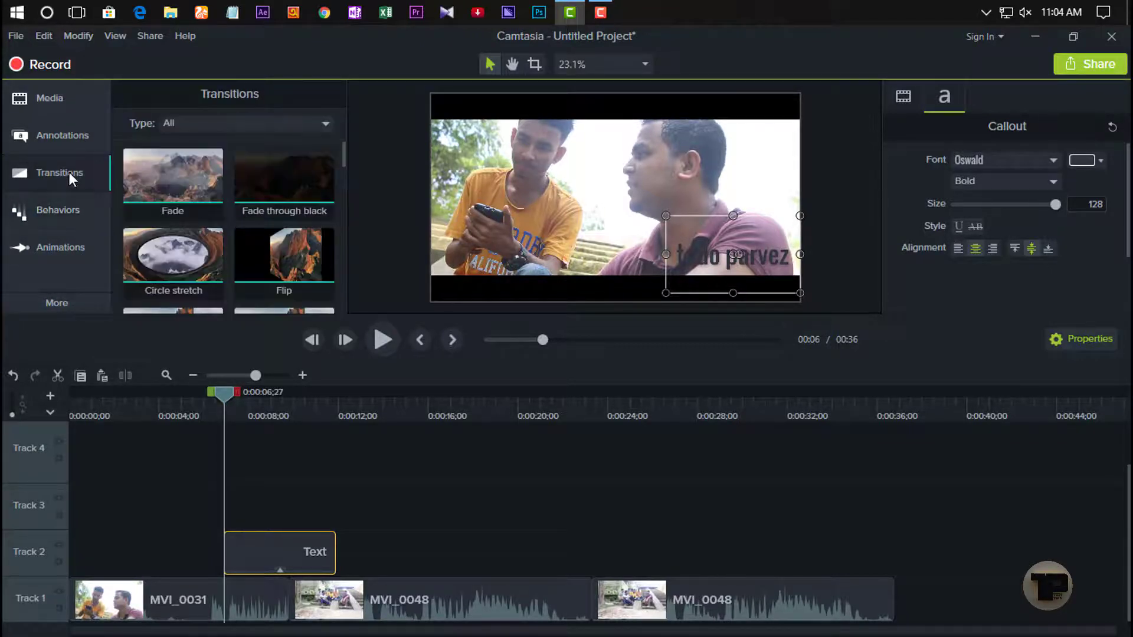
left_click(59, 216)
left_click(59, 179)
left_click(57, 178)
left_click(58, 178)
left_click(38, 178)
left_click(37, 179)
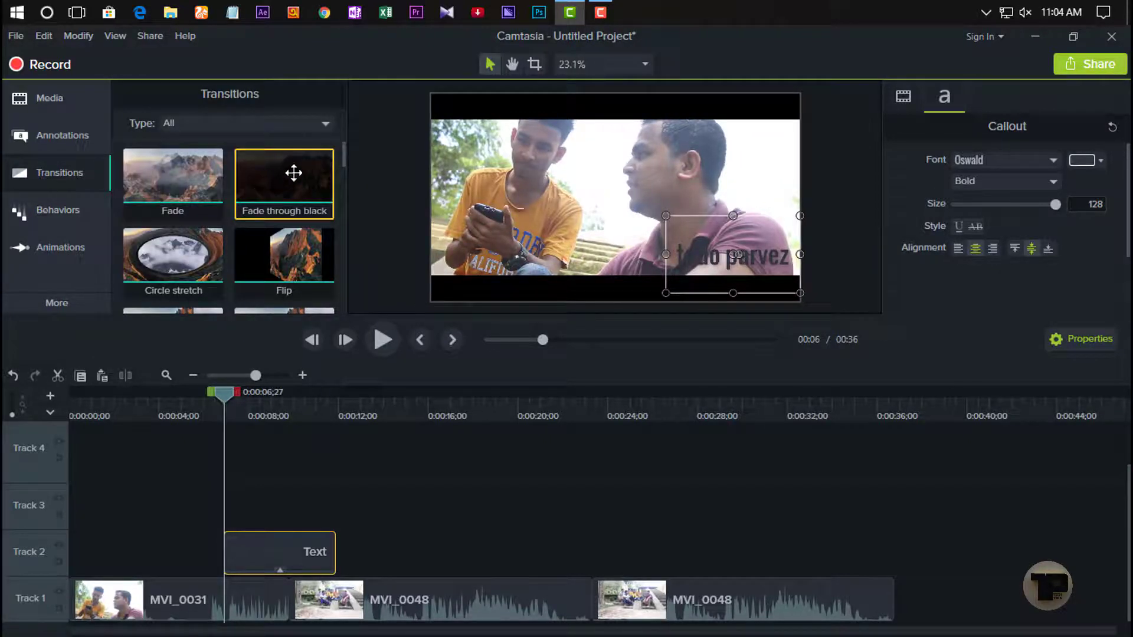
Step: Apply the Fade through black transition to both ends of the Text clip on Track 2 and play it back
left_click_drag(293, 176, 281, 566)
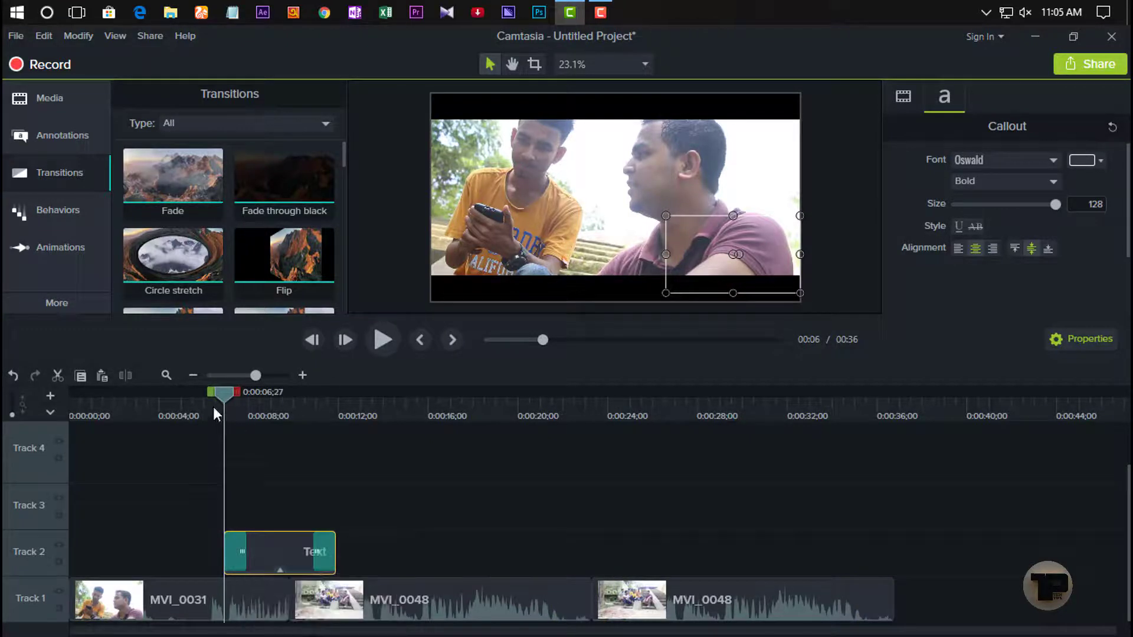
left_click(387, 342)
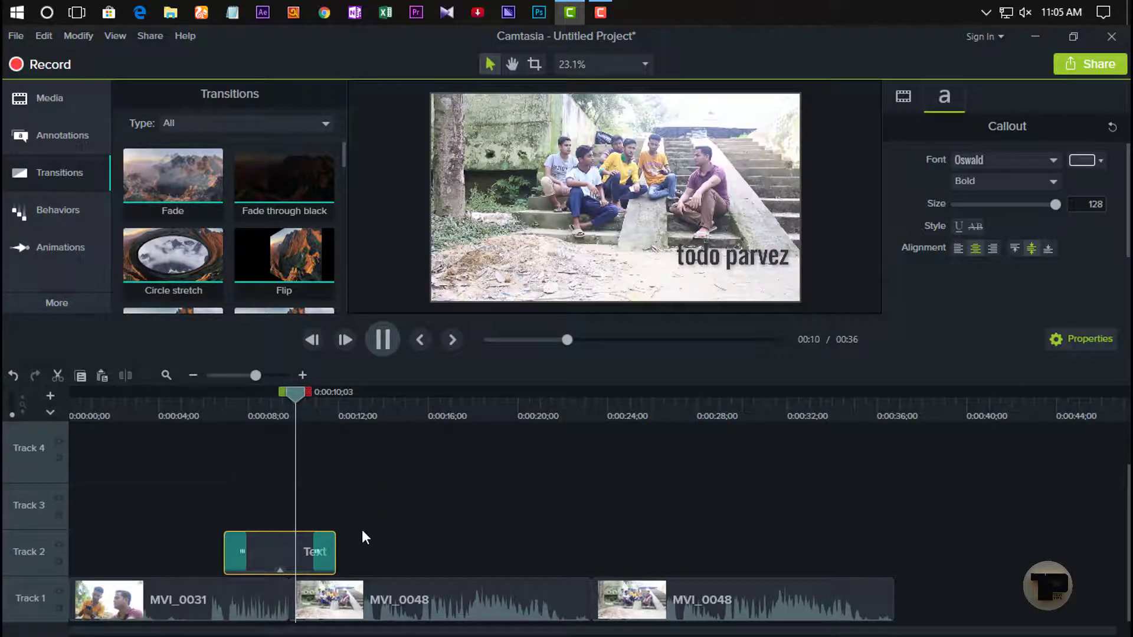
left_click(325, 542)
key("ctrl+alt+Left")
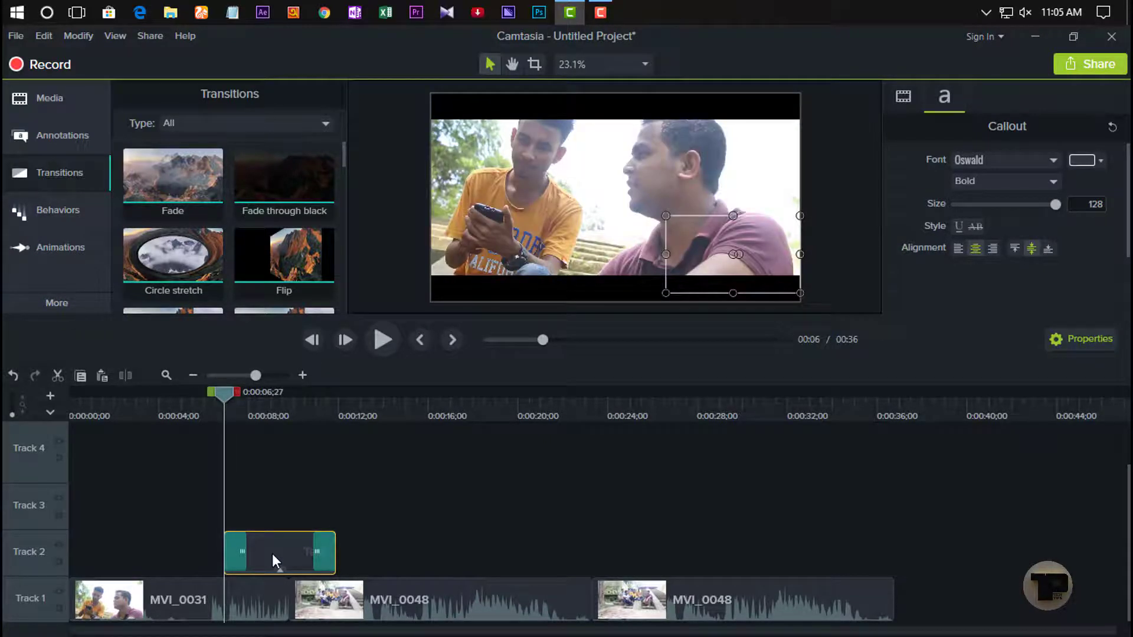
Step: Change the type of the transition at the start of the Text clip to Fade
left_click(236, 554)
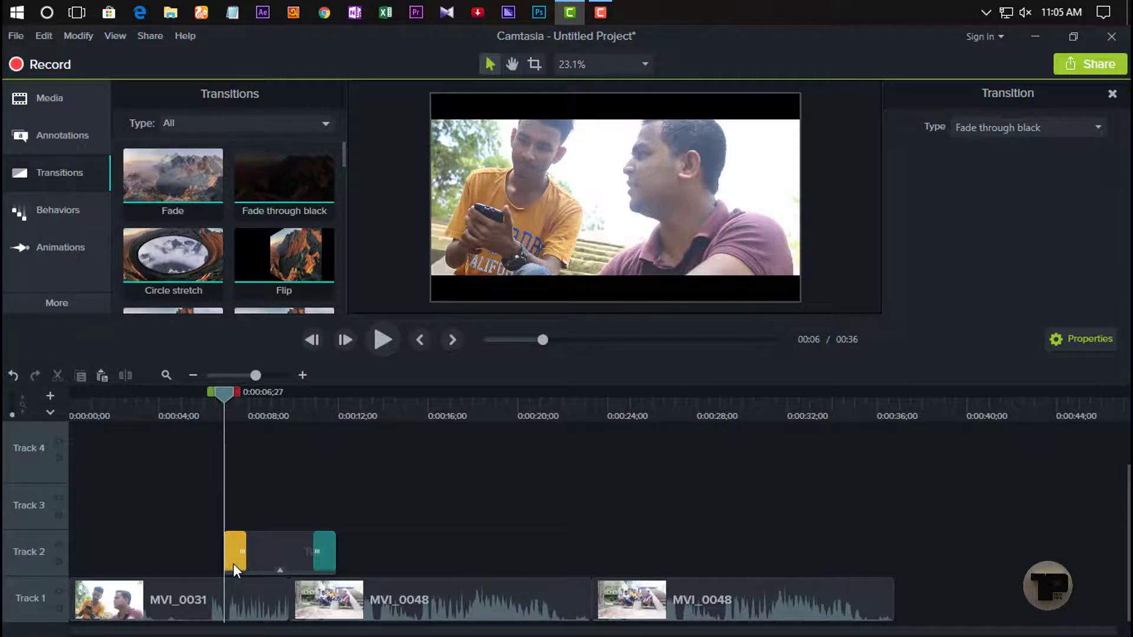
left_click(1008, 130)
mouse_move(1007, 148)
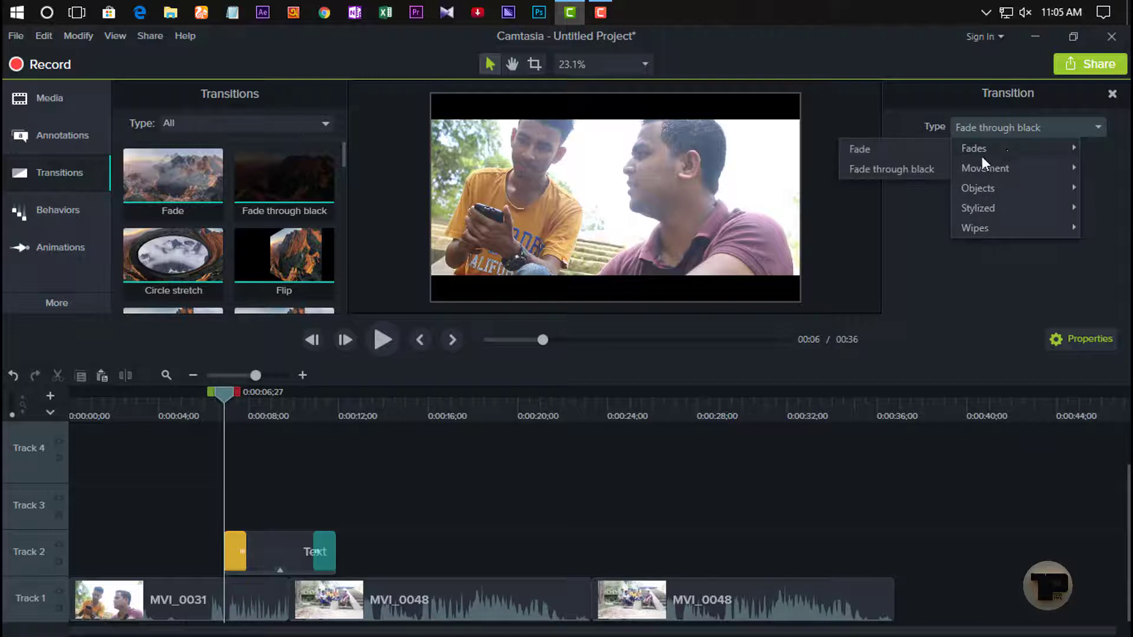
left_click(894, 152)
left_click(337, 546)
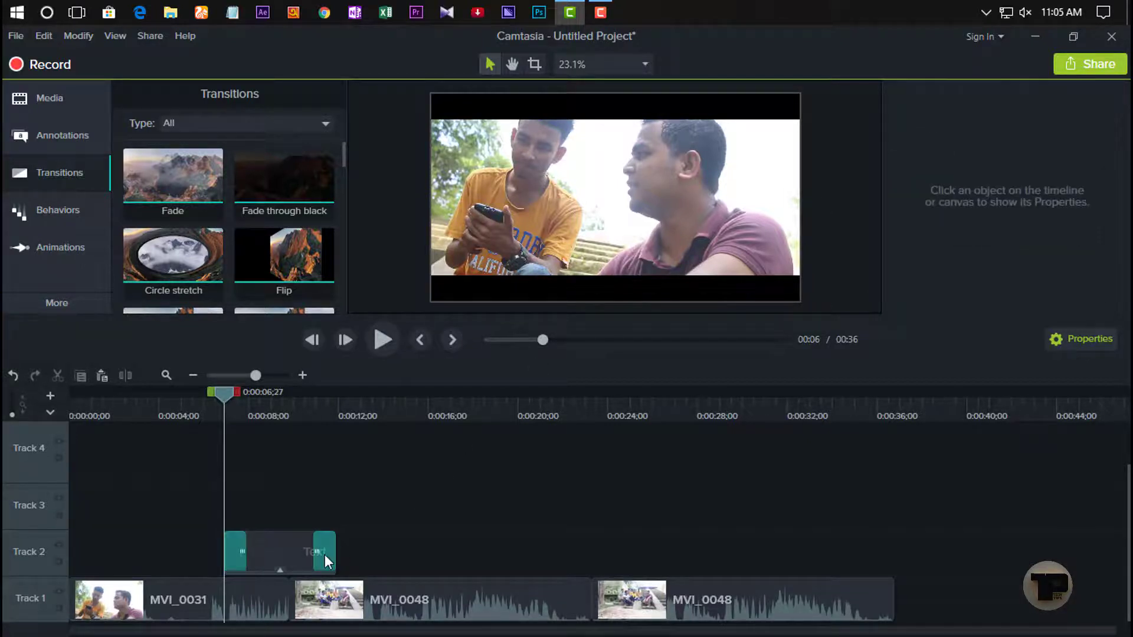
Step: Change the transition at the end of the Text clip to Fade and preview it from just before the clip
left_click(325, 555)
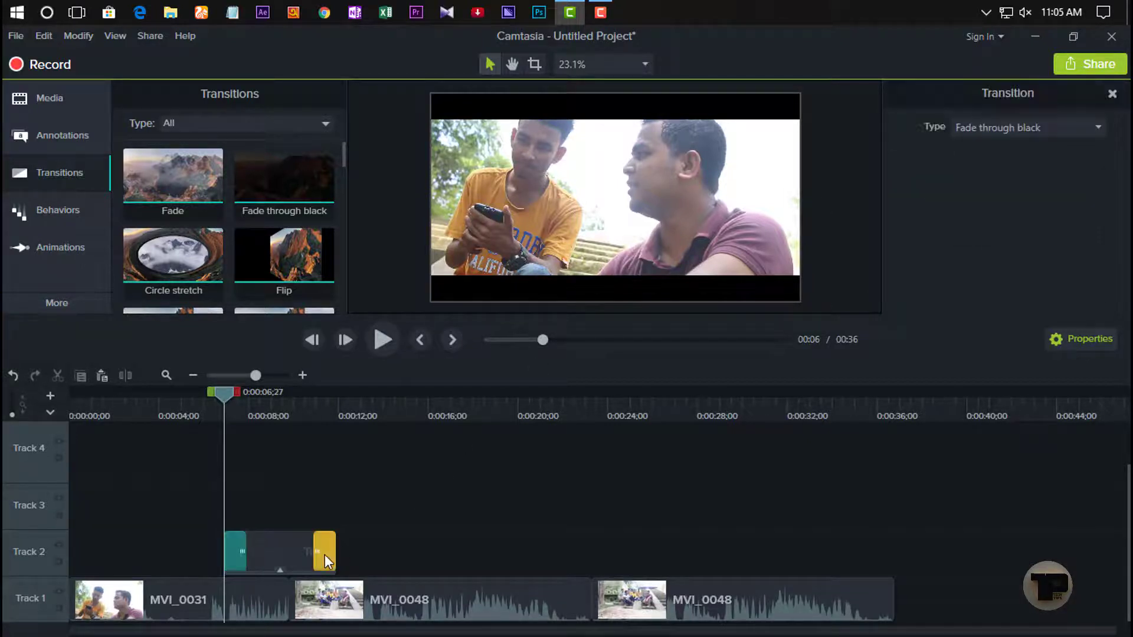
left_click(975, 127)
mouse_move(976, 147)
left_click(873, 148)
left_click(207, 412)
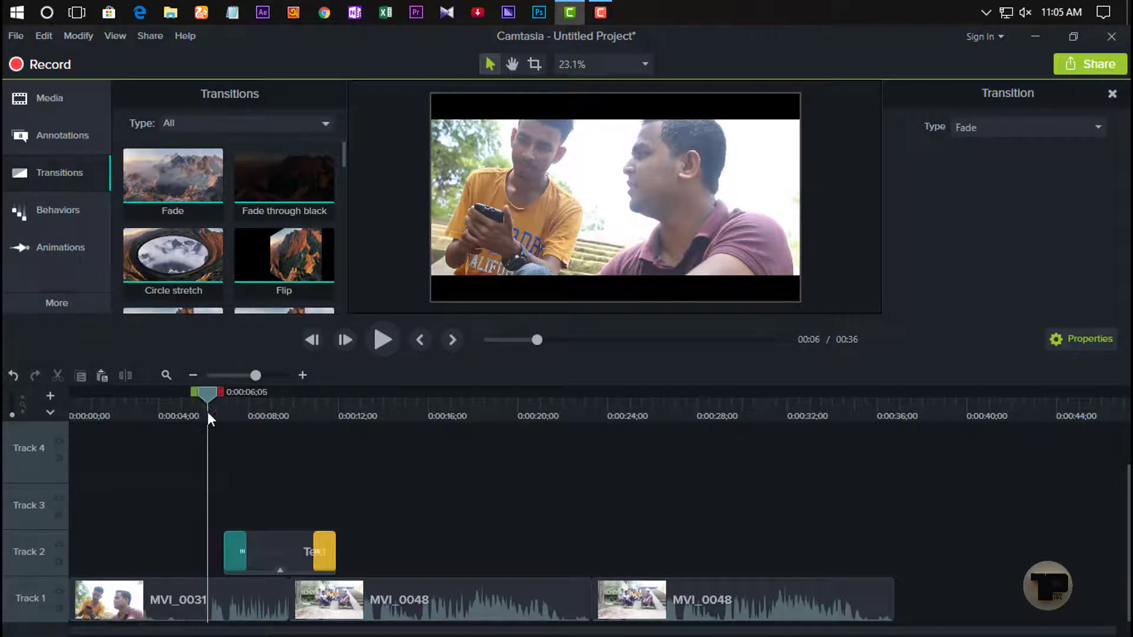
left_click(383, 339)
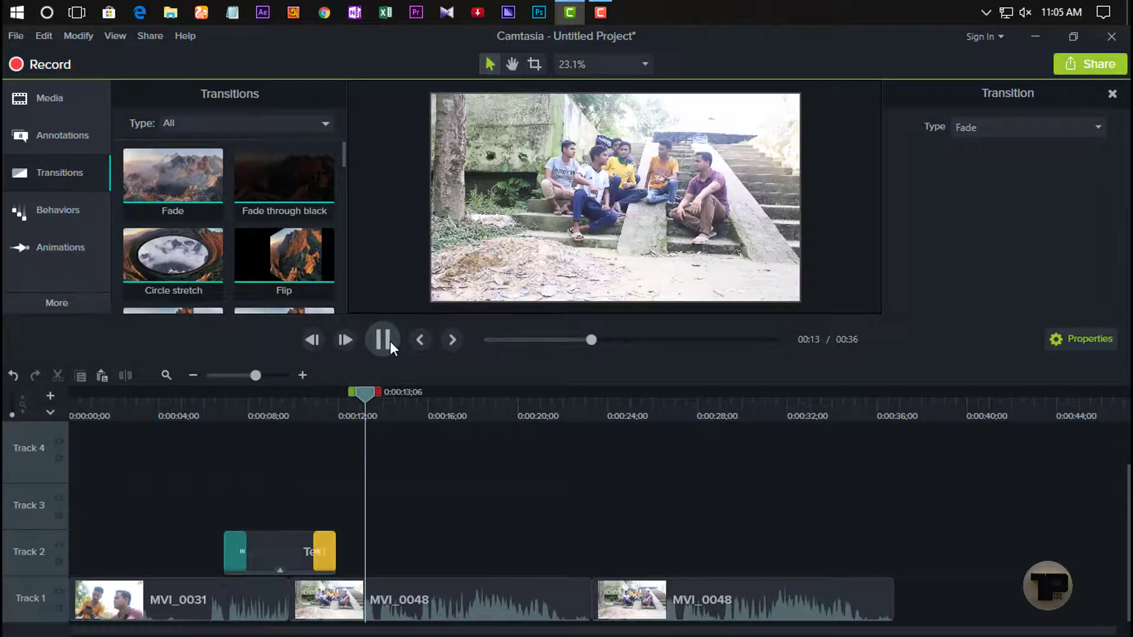
left_click(391, 341)
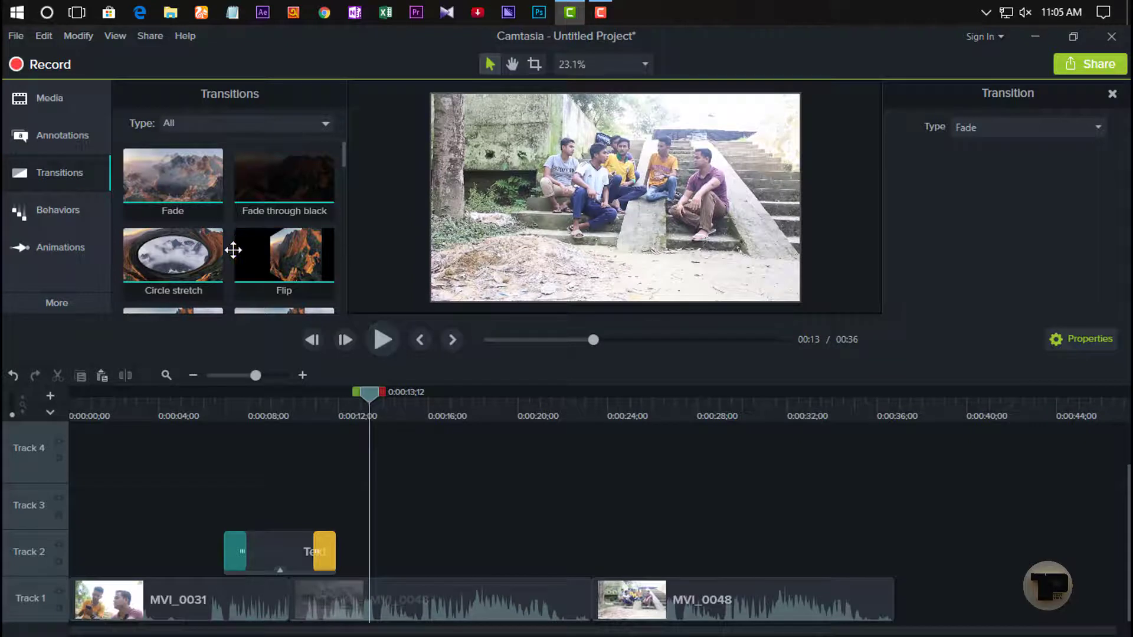
Step: Delete the transitions at the start and end of the Text clip on Track 2
left_click(244, 569)
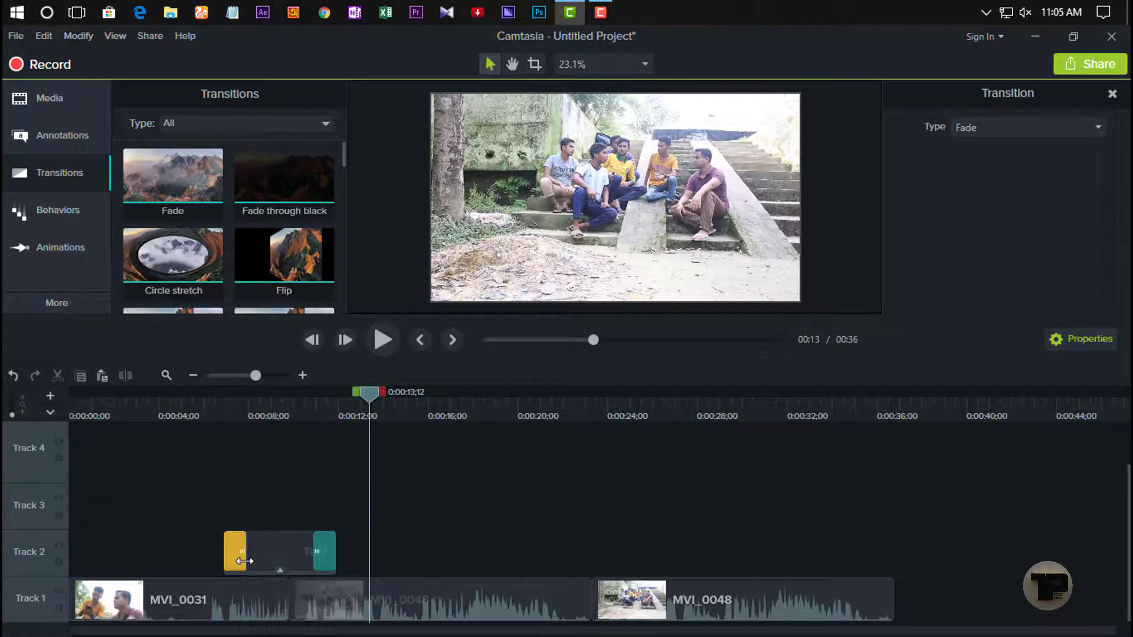
key("Delete")
left_click(333, 554)
key("Delete")
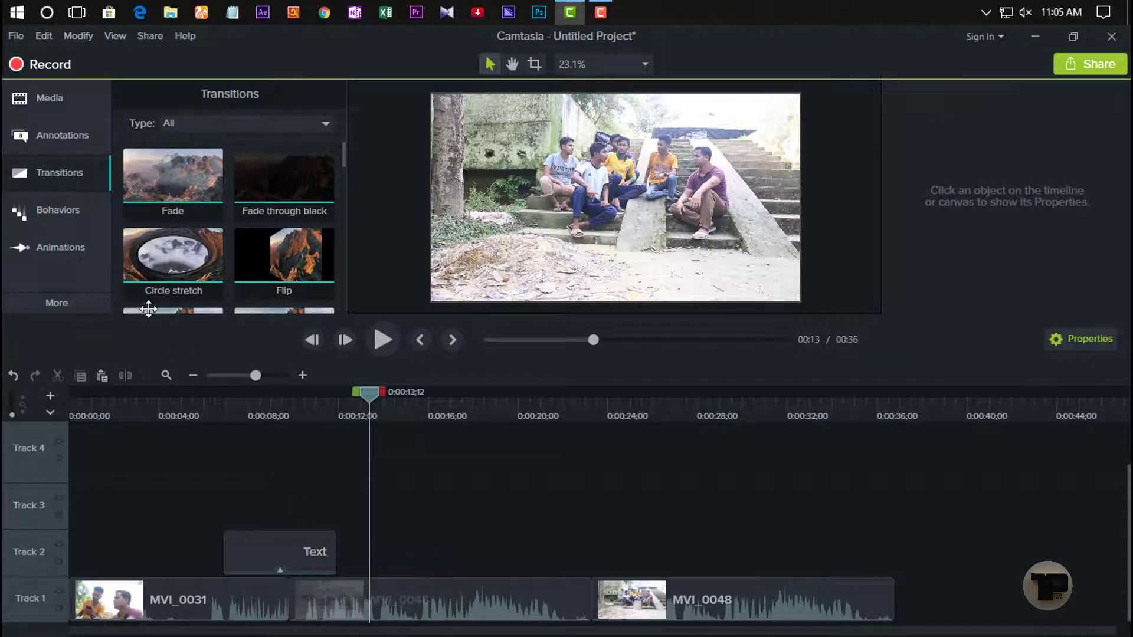
Step: Apply the Flip transition to both ends of the Text clip, preview it, and browse the remaining transitions
scroll(226, 265, "down", 1)
left_click_drag(277, 227, 270, 555)
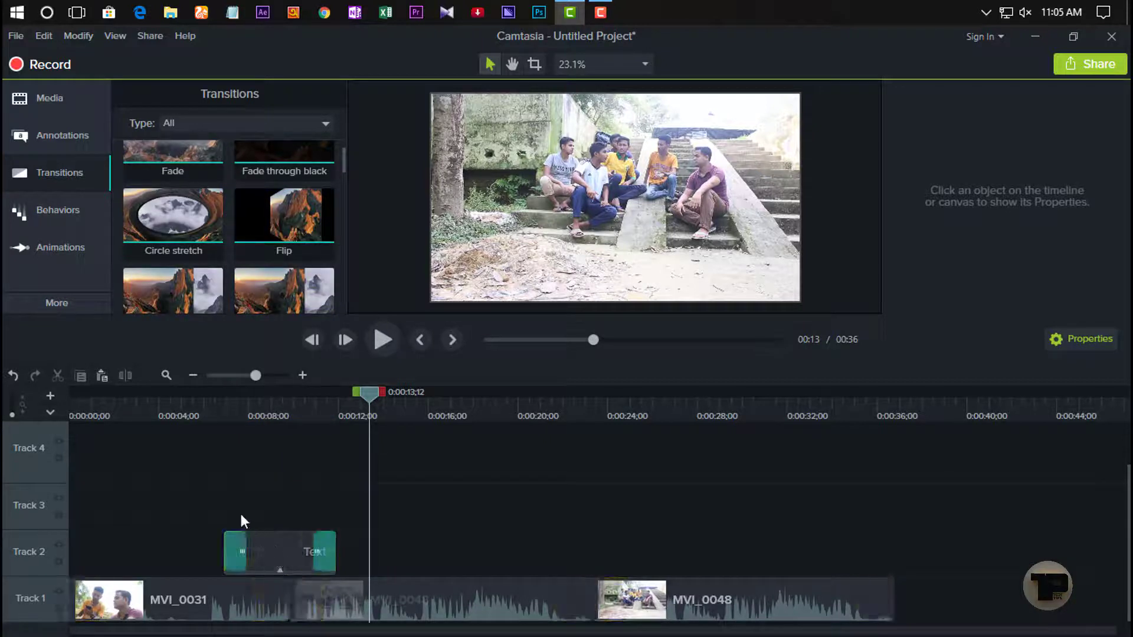
left_click(215, 411)
left_click(378, 343)
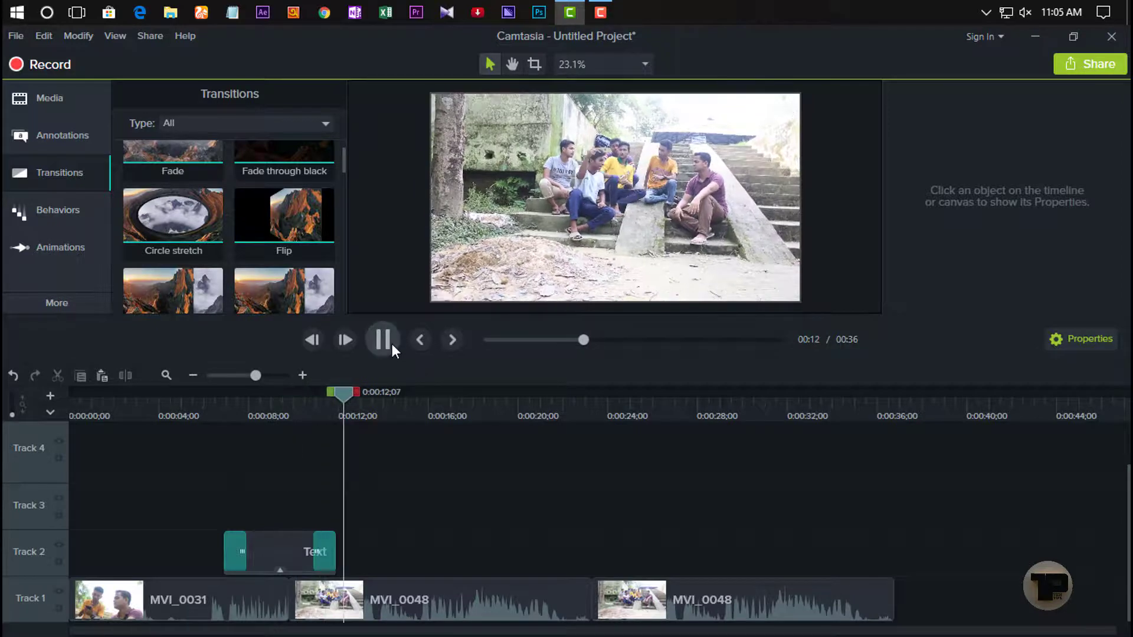
scroll(215, 248, "up", 5)
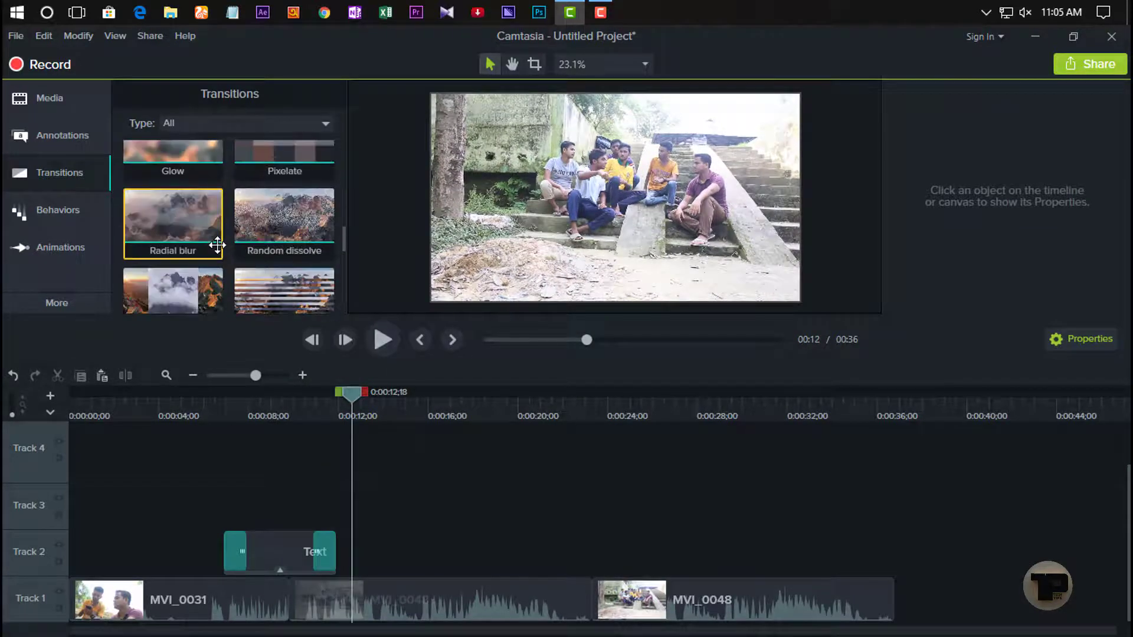
scroll(215, 255, "down", 10)
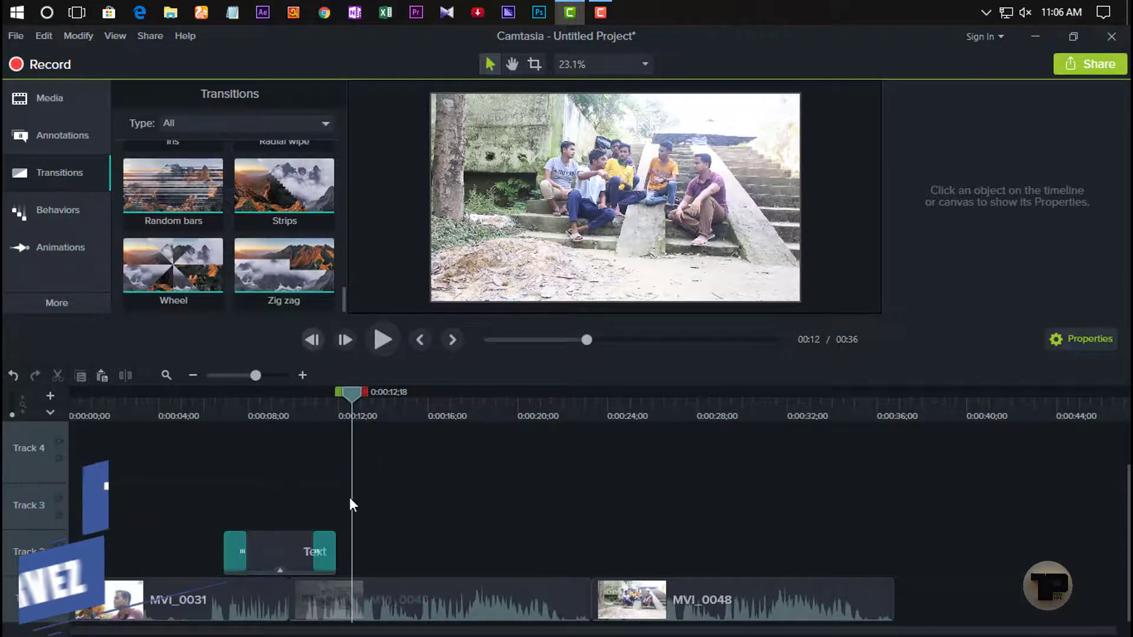
Step: Remove the Flip transitions from both ends of the Text clip
left_click(238, 546)
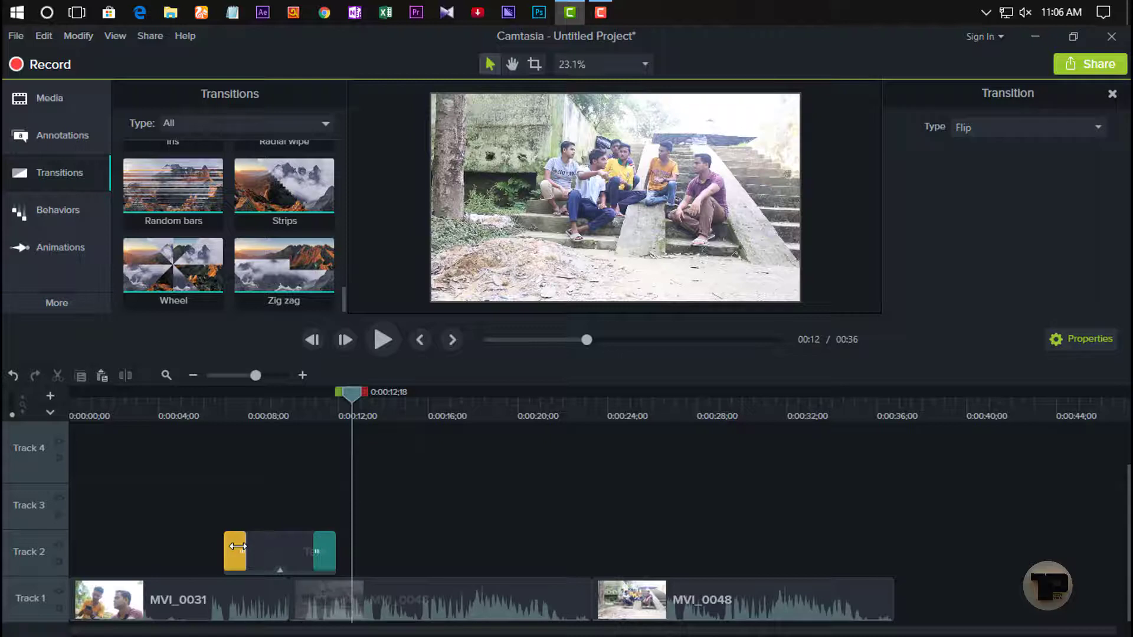
key("Delete")
left_click(323, 546)
key("Delete")
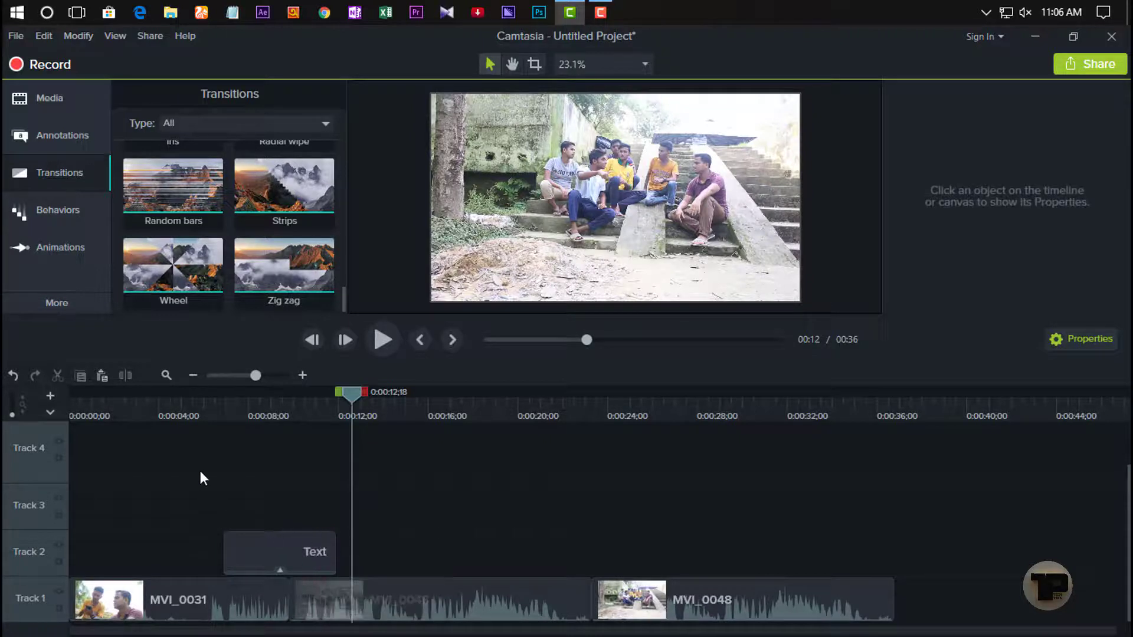
Step: Apply the Drifting behavior to the Text clip and preview it from just before the clip
left_click(208, 404)
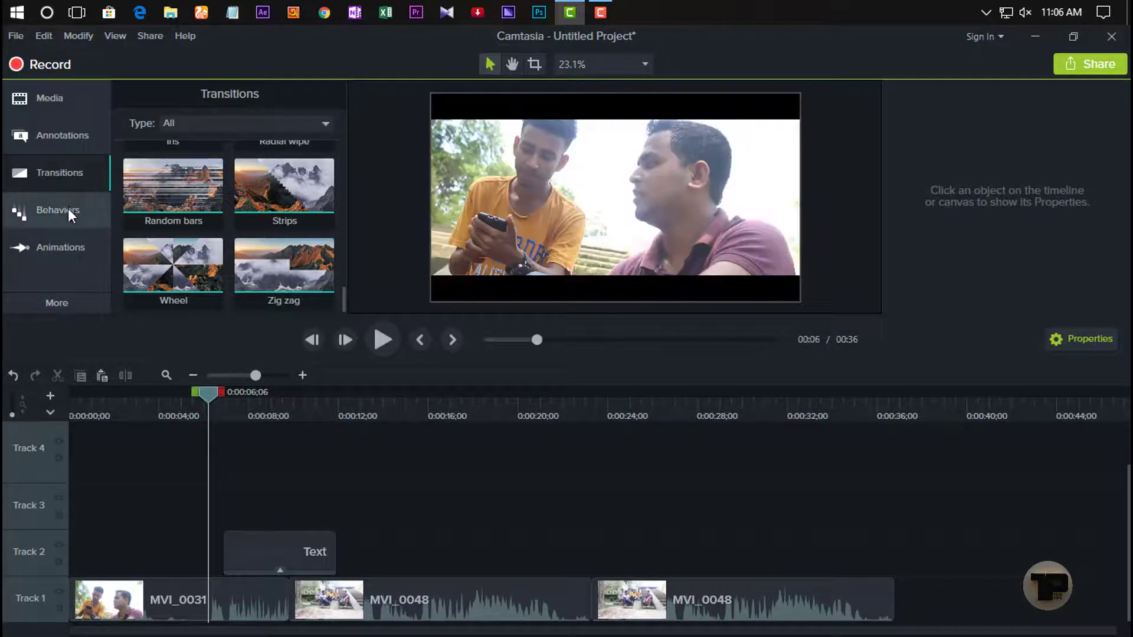
left_click(68, 207)
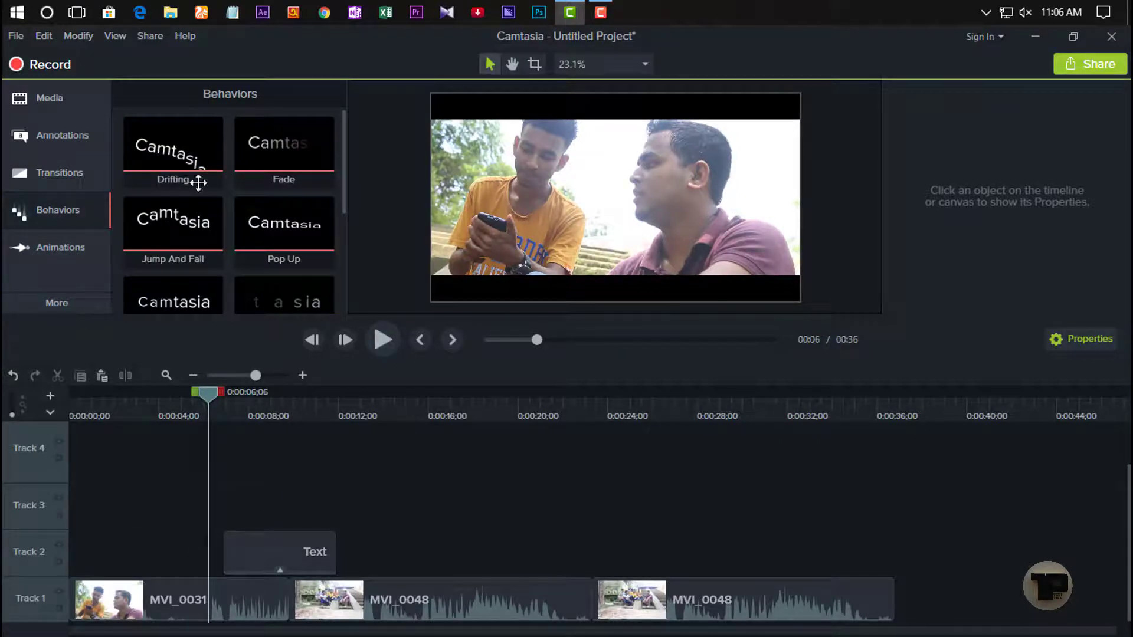
left_click_drag(181, 150, 273, 547)
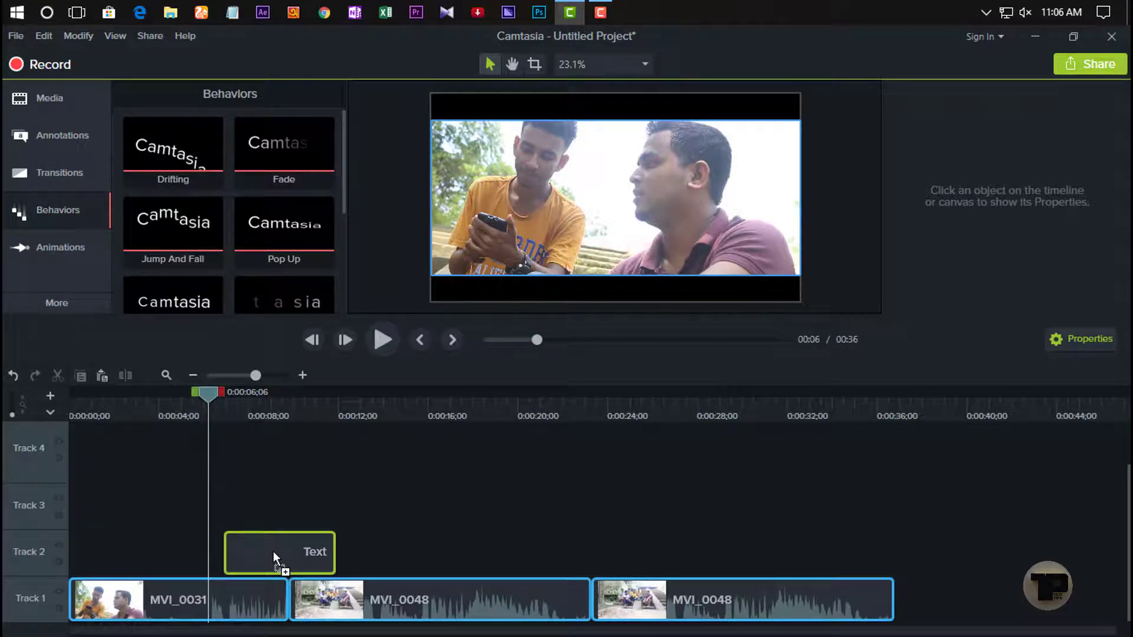
left_click_drag(273, 558, 274, 558)
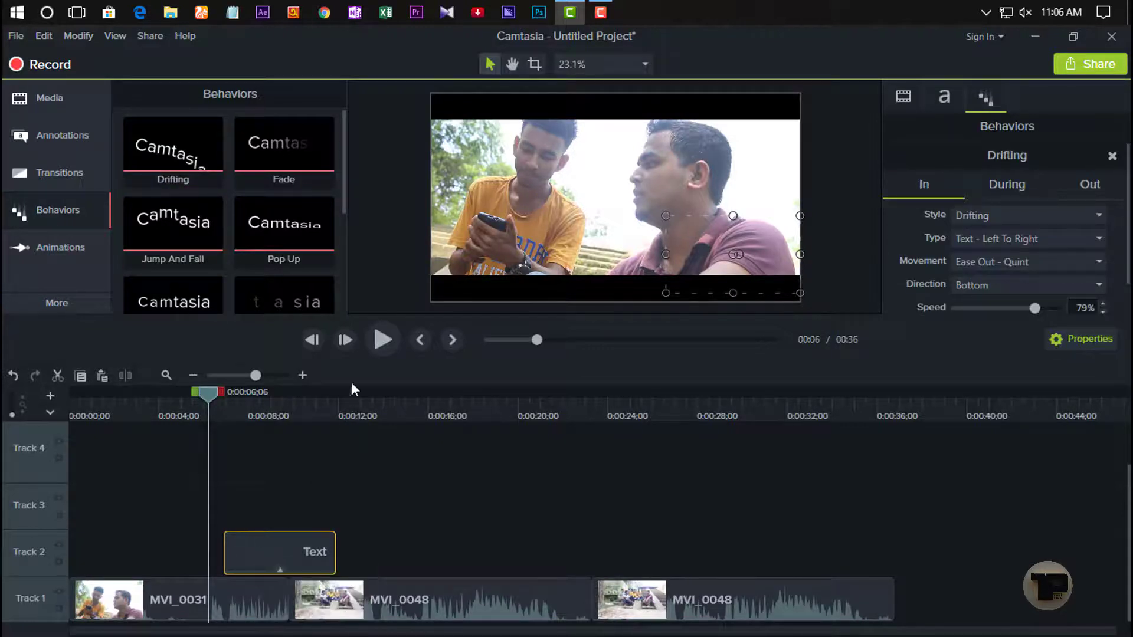
left_click(382, 342)
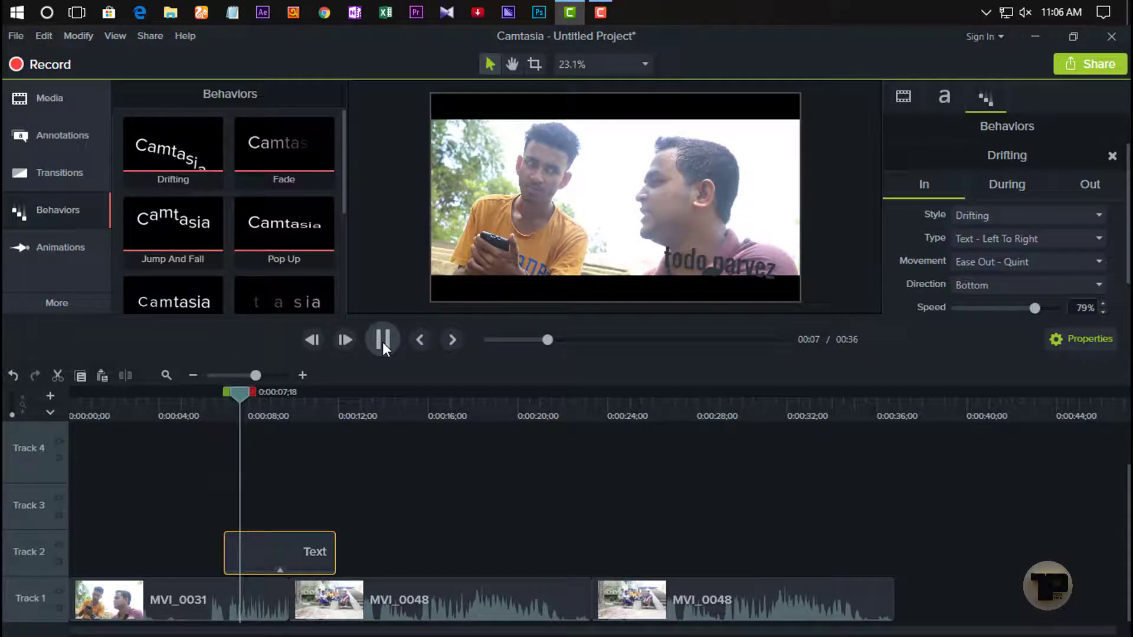
left_click(331, 400)
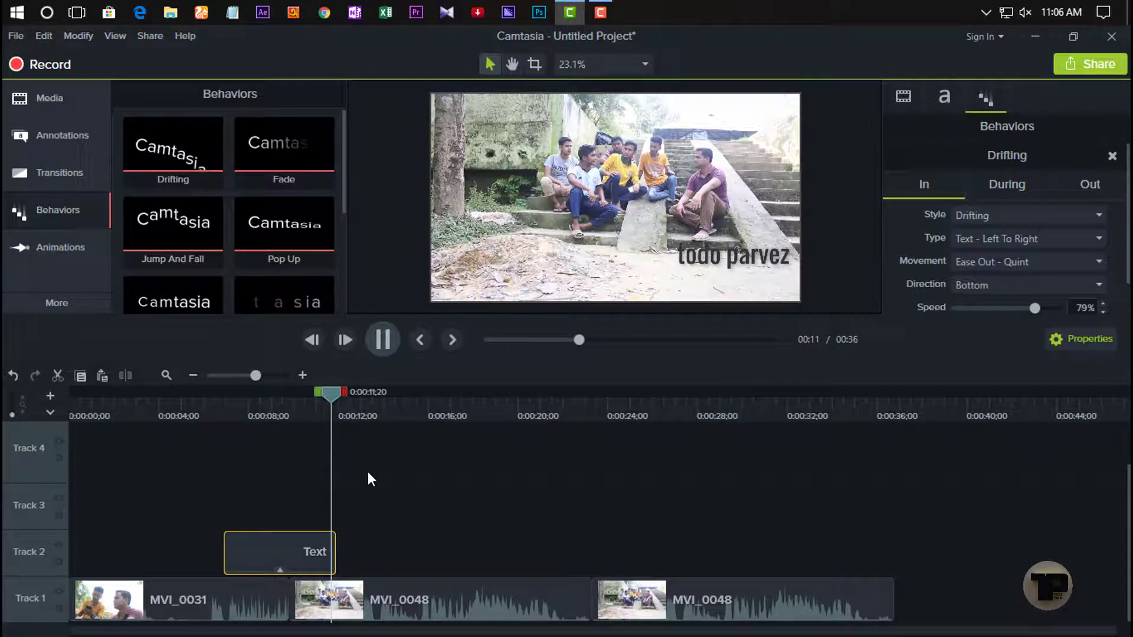
key("space")
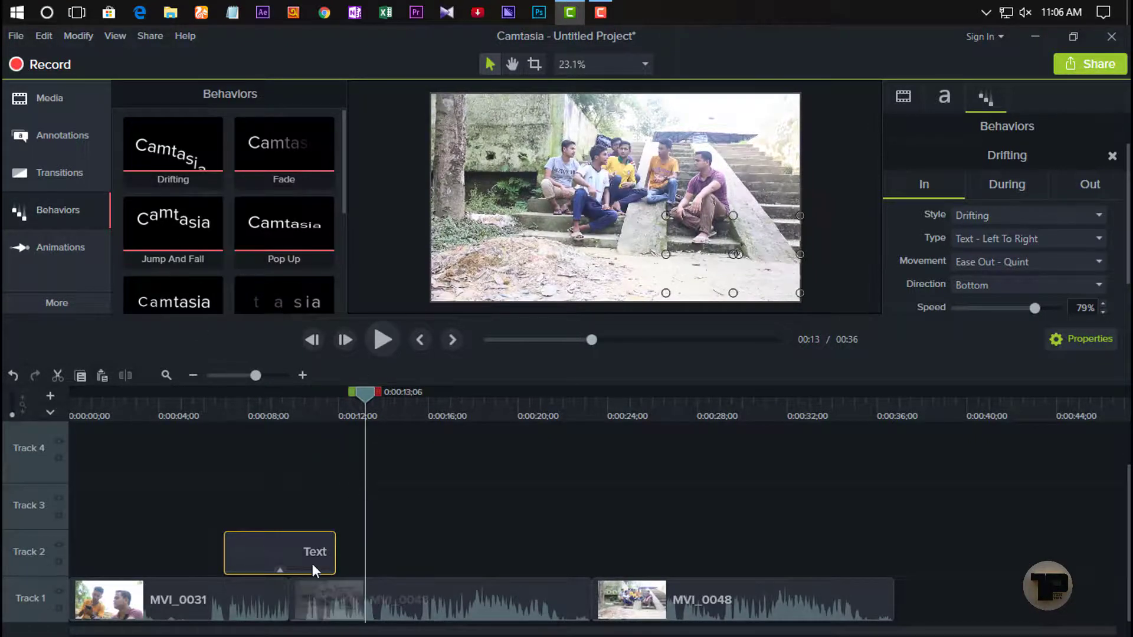
Step: Show the effects on the Text clip and delete both its Drop Shadow and Drifting effects
left_click(277, 572)
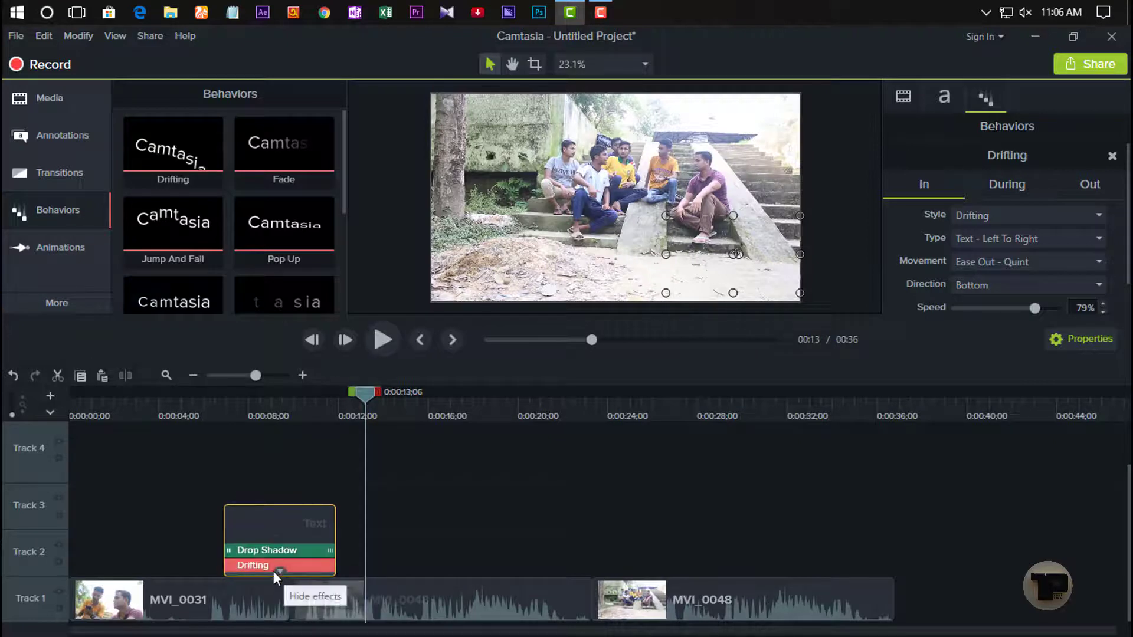
left_click(250, 568)
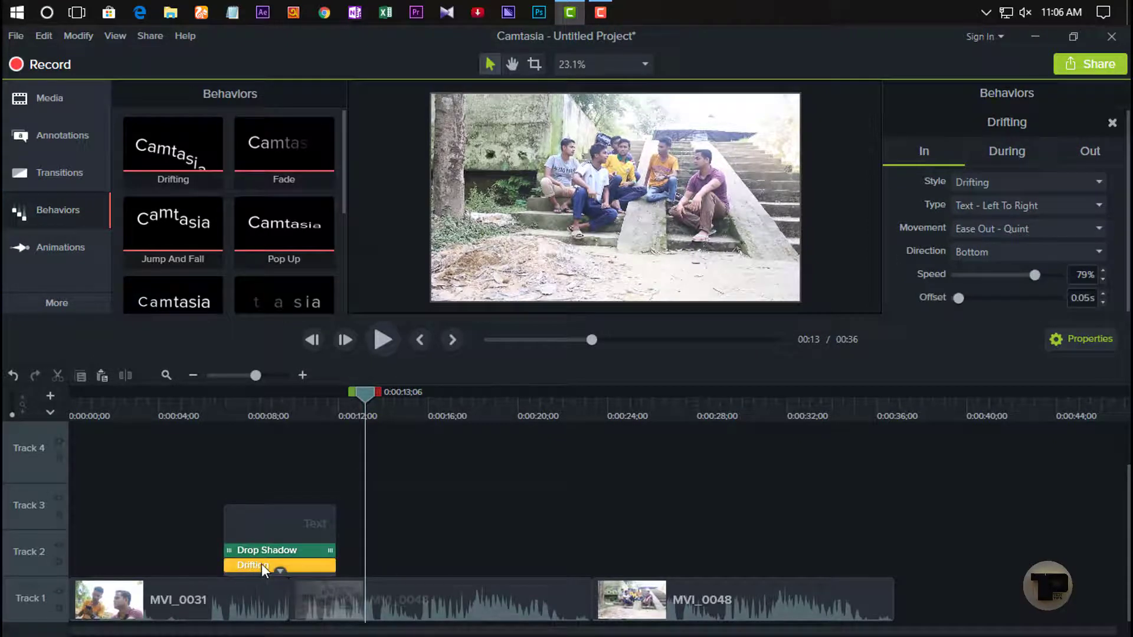
left_click(299, 554)
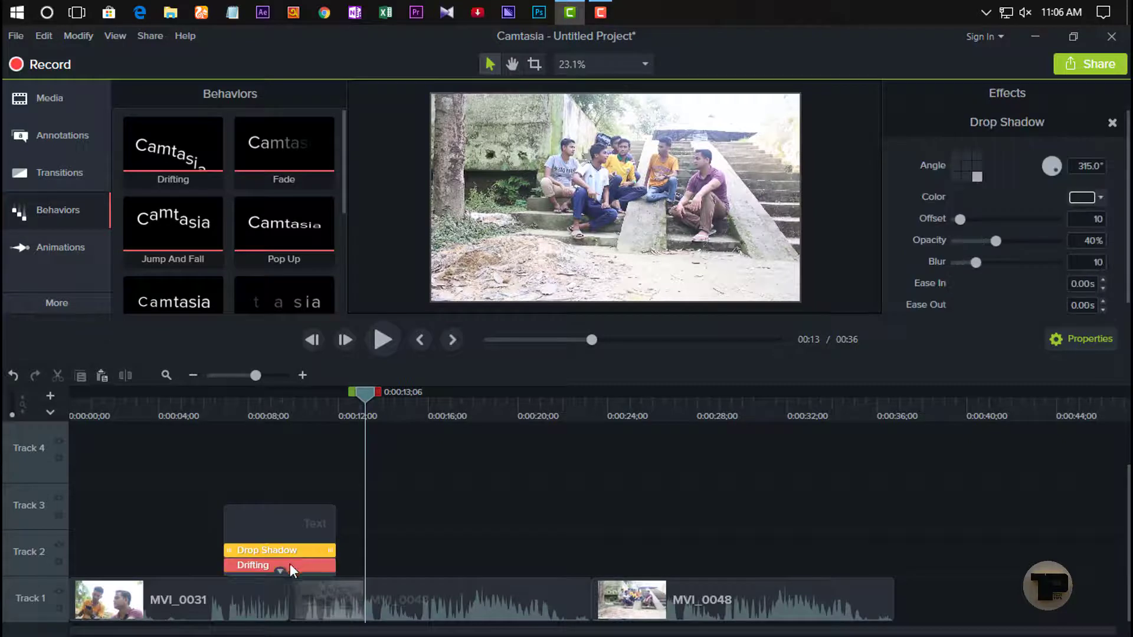
left_click(258, 568)
left_click(263, 554)
left_click(260, 568)
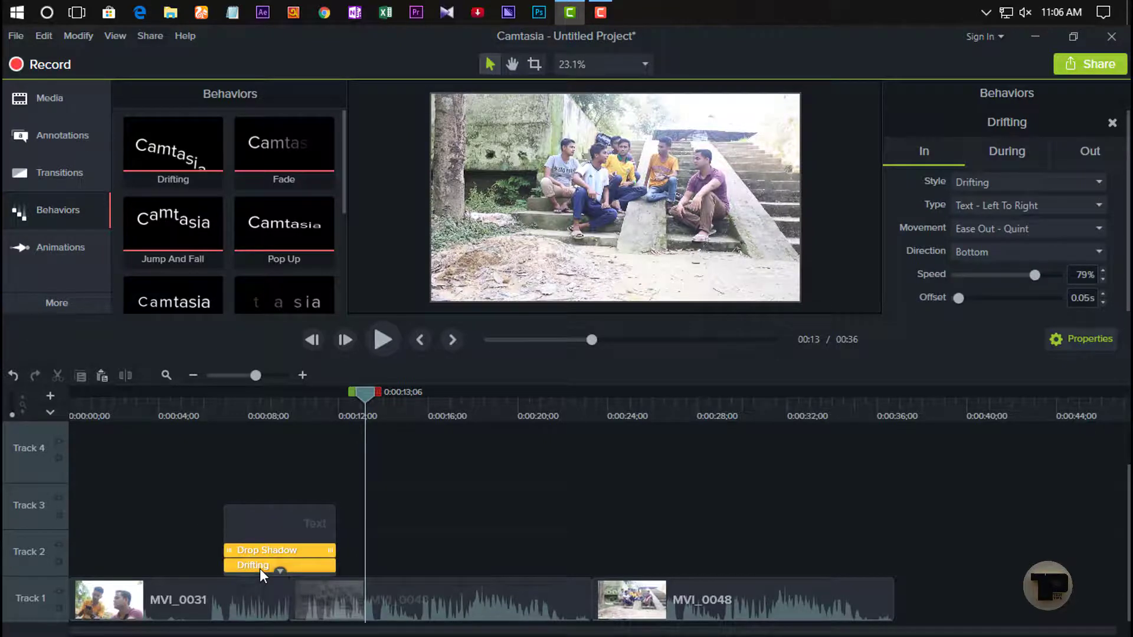
key("Delete")
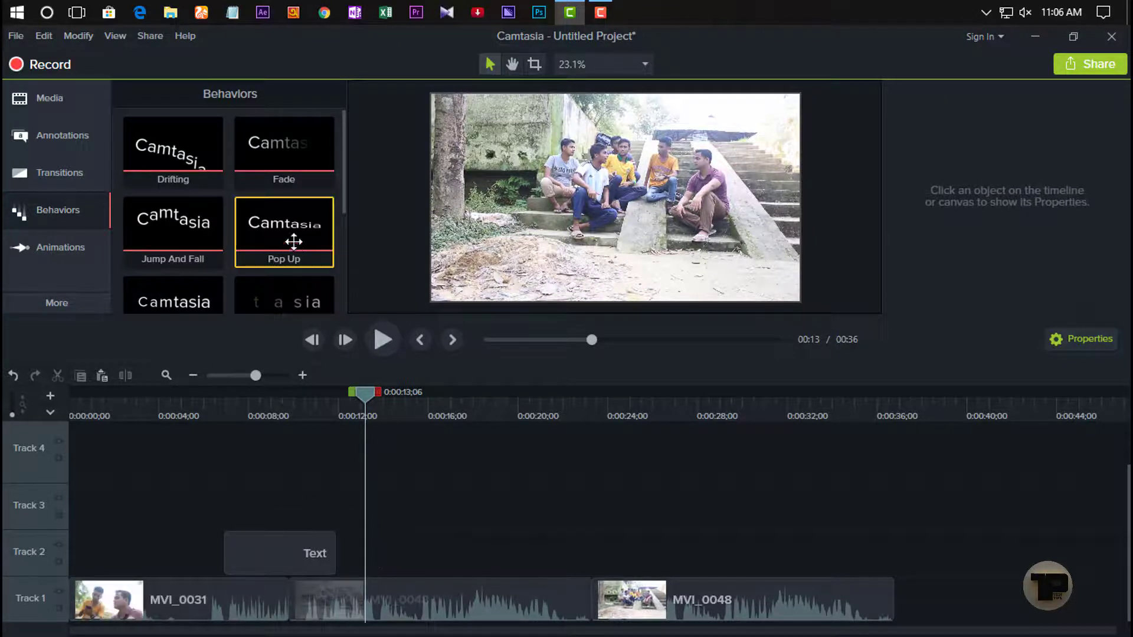
Step: Apply the Pop Up behavior to the Text clip and preview it from just before the clip
left_click_drag(294, 247, 285, 354)
left_click_drag(278, 539, 278, 552)
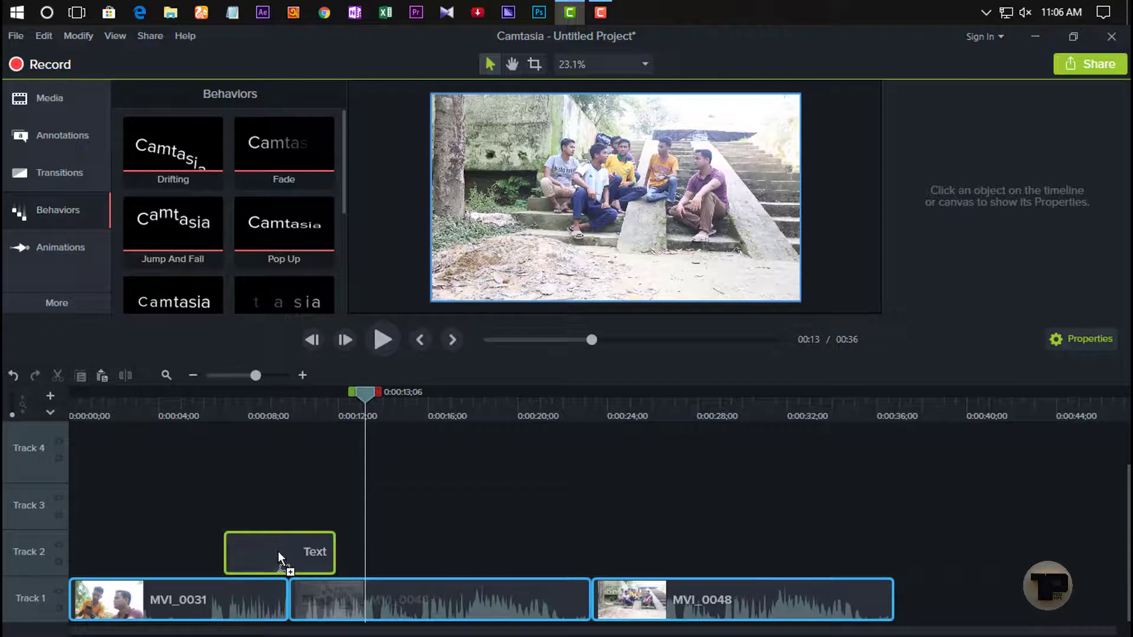
left_click(216, 406)
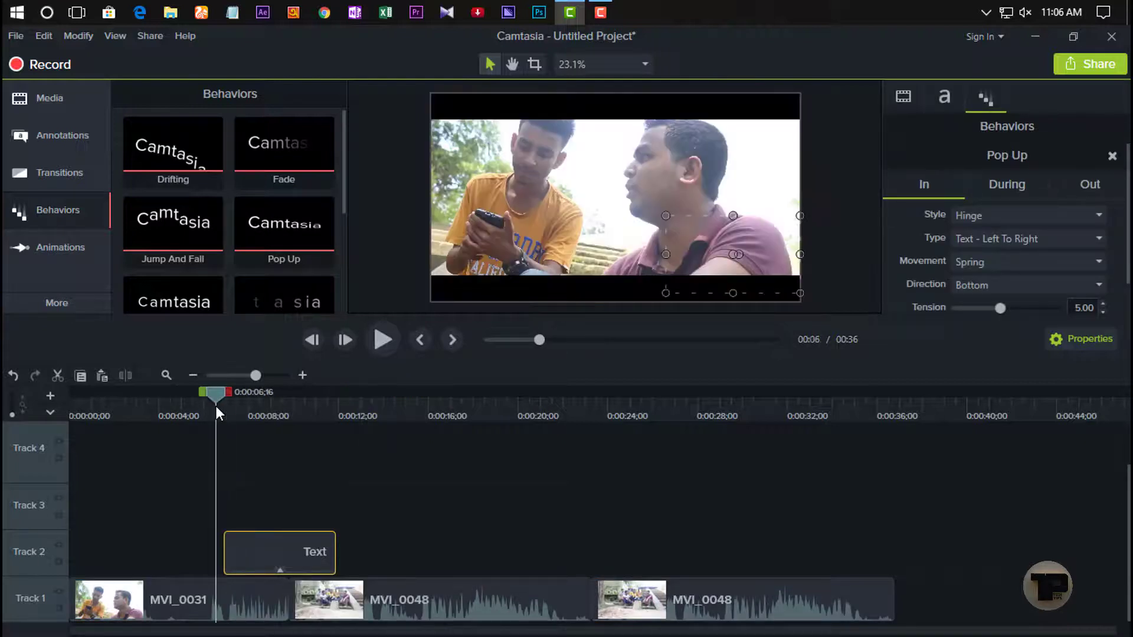
key("space")
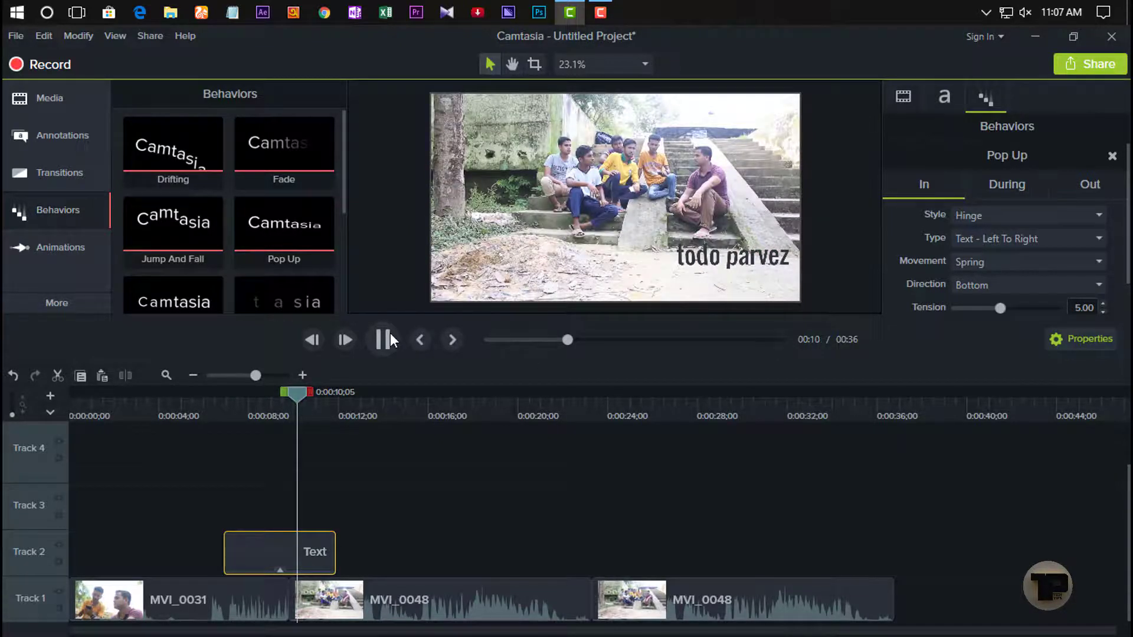
left_click(391, 336)
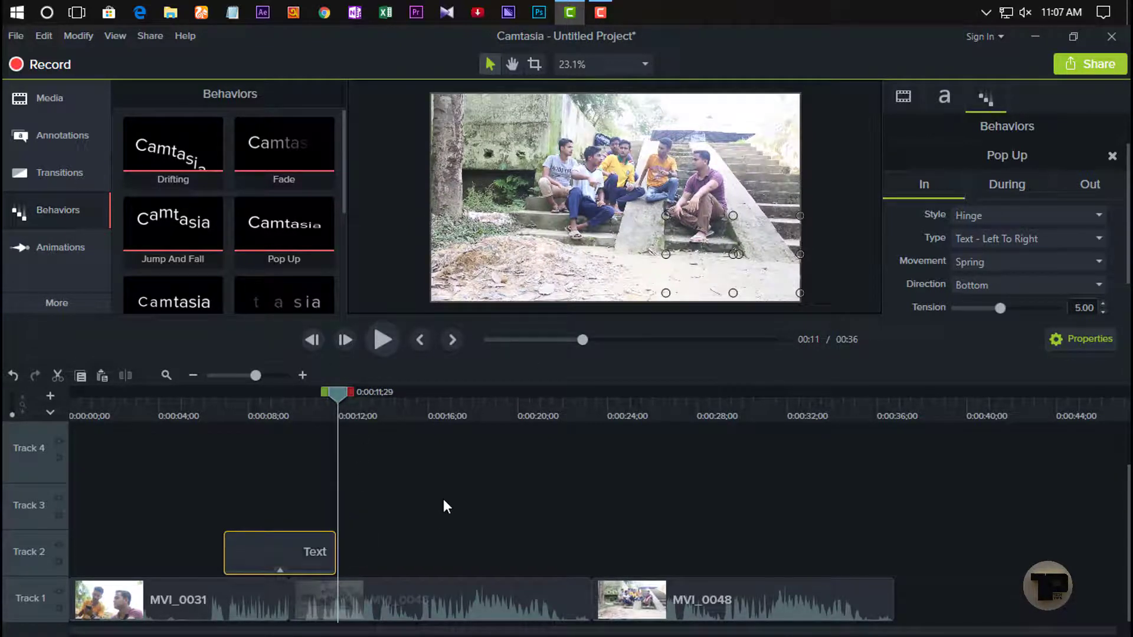
Step: Add a Zoom-n-Pan animation at 0:00:12;15 on the first MVI_0048 clip, zooming to 187% on the seated people beside the ramp
left_click_drag(349, 408, 366, 406)
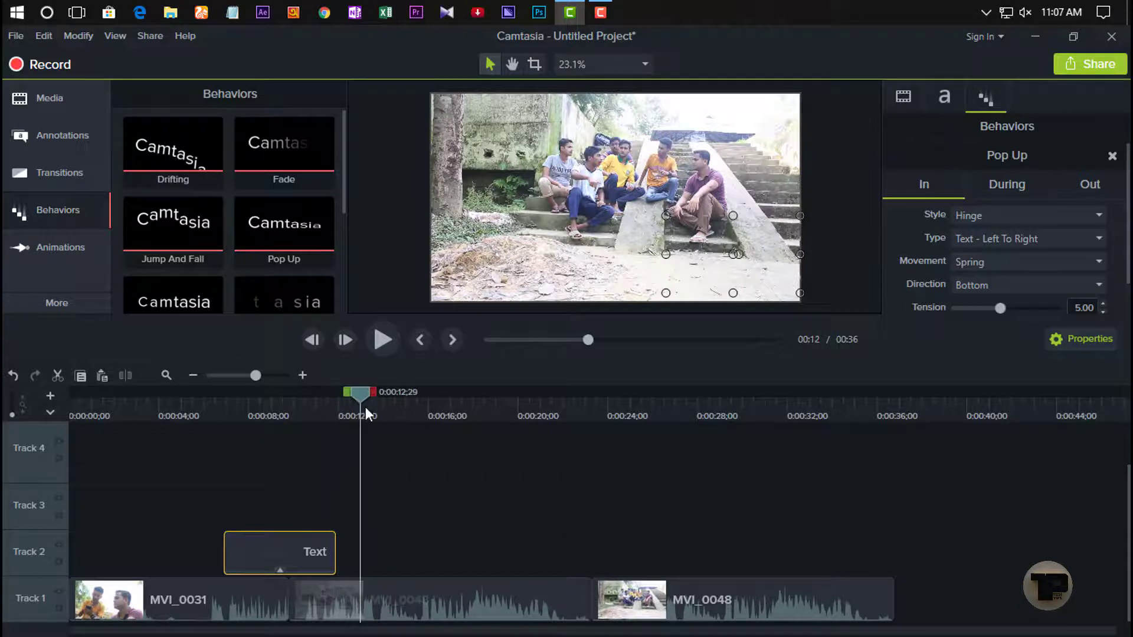
left_click(47, 258)
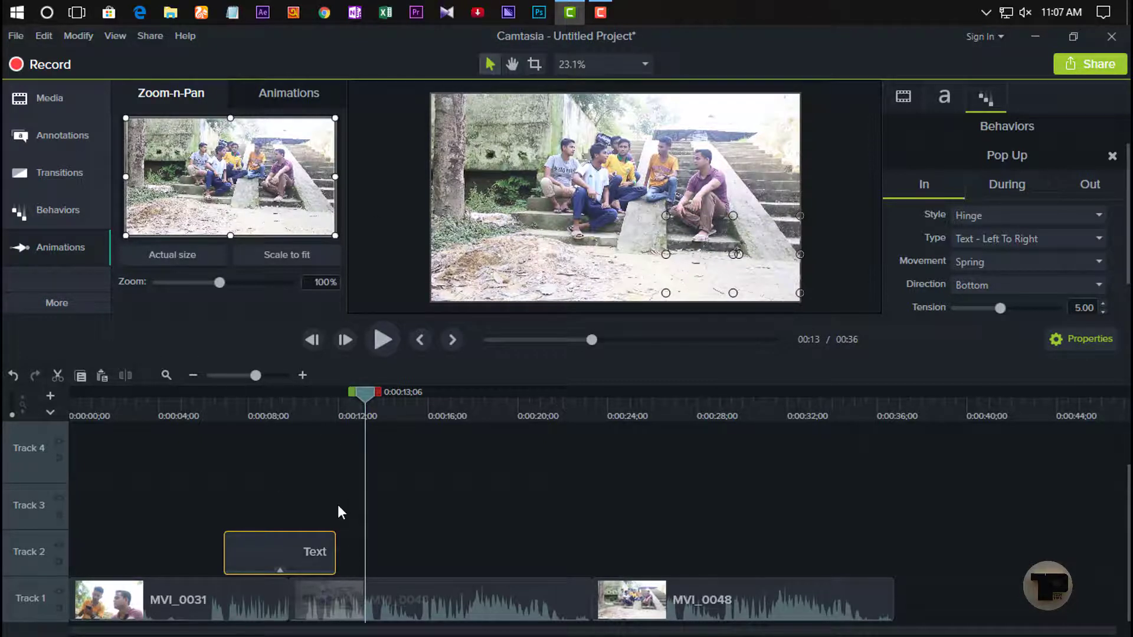
left_click(357, 411)
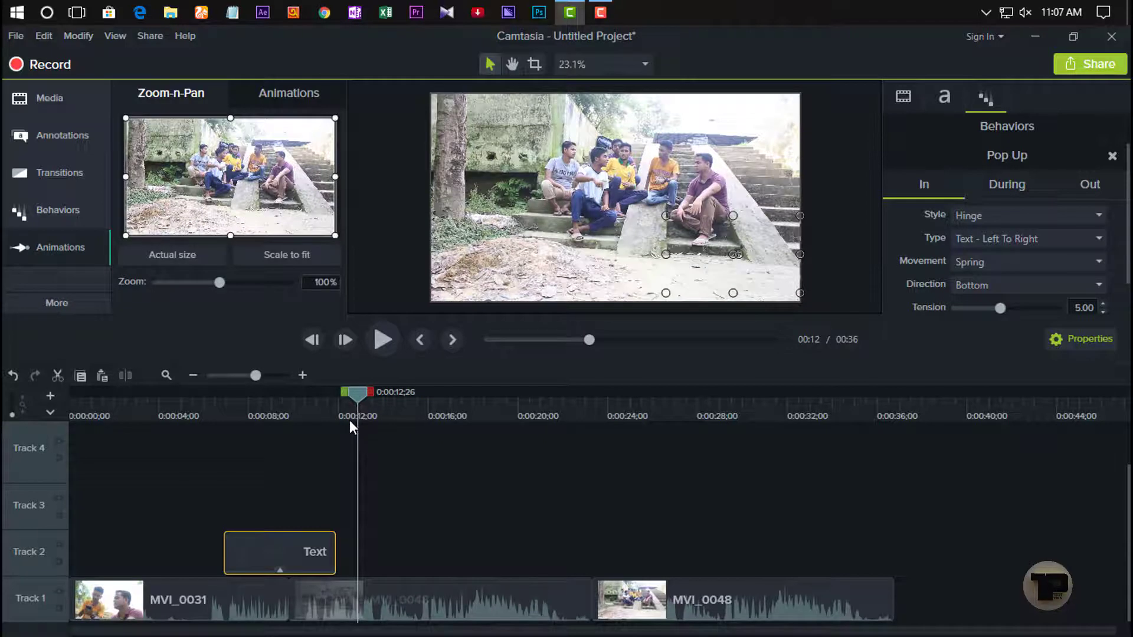
left_click(350, 421)
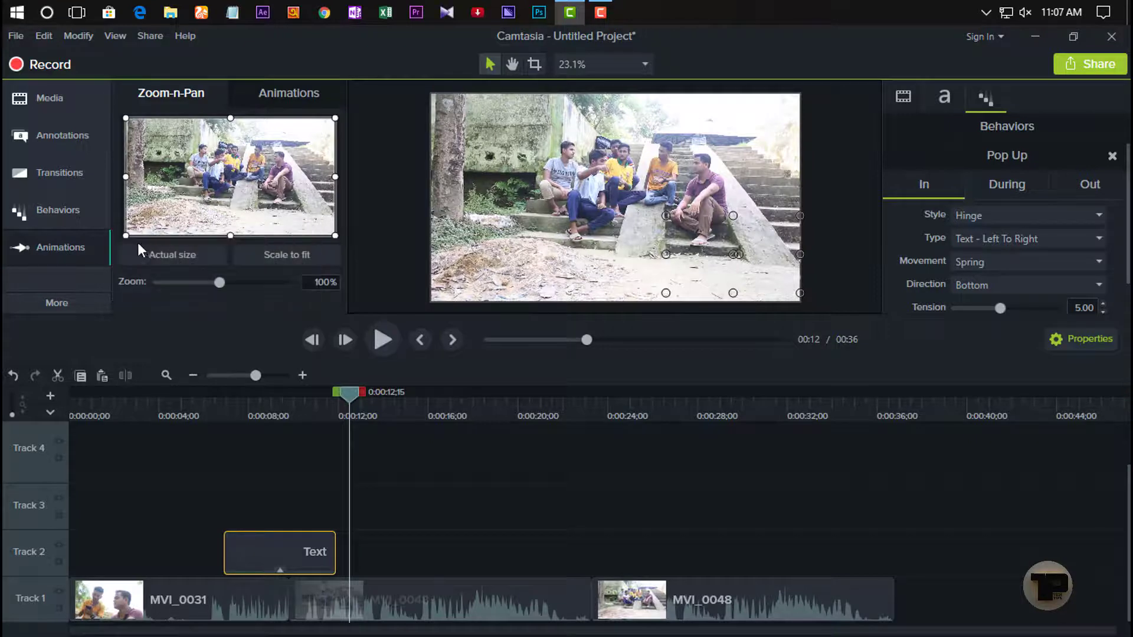
left_click_drag(124, 236, 270, 190)
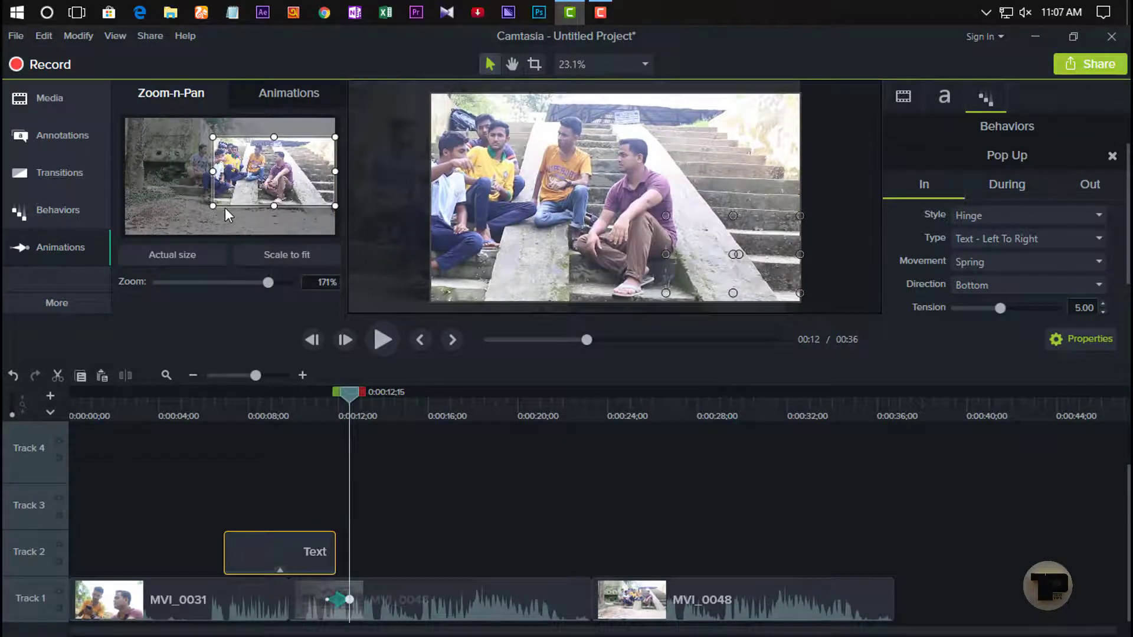
left_click_drag(214, 207, 266, 191)
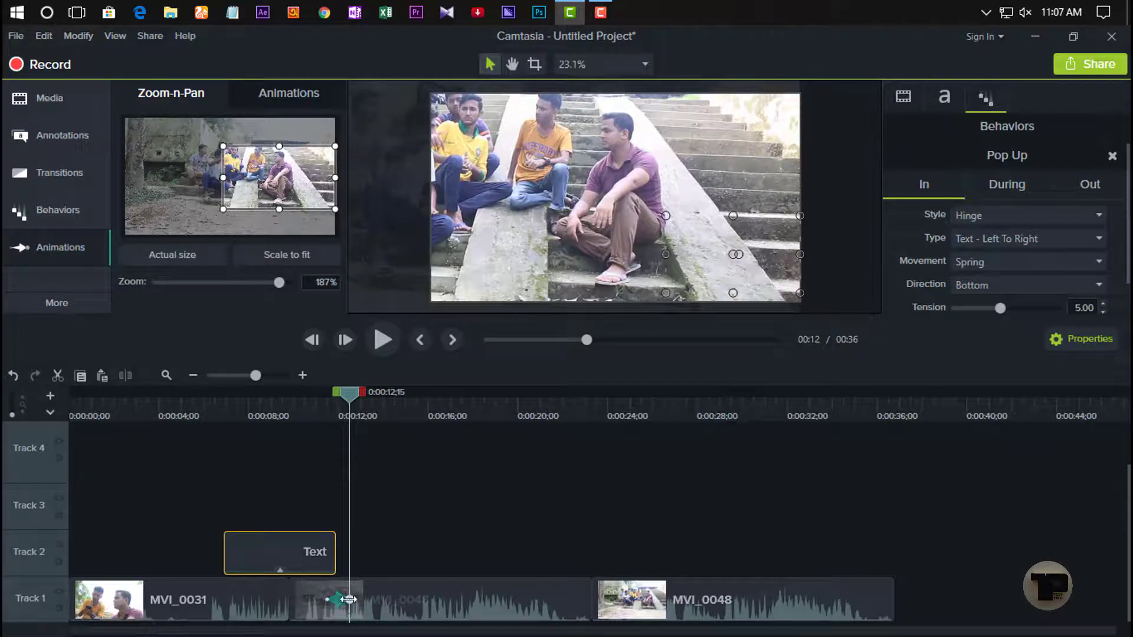
left_click(305, 377)
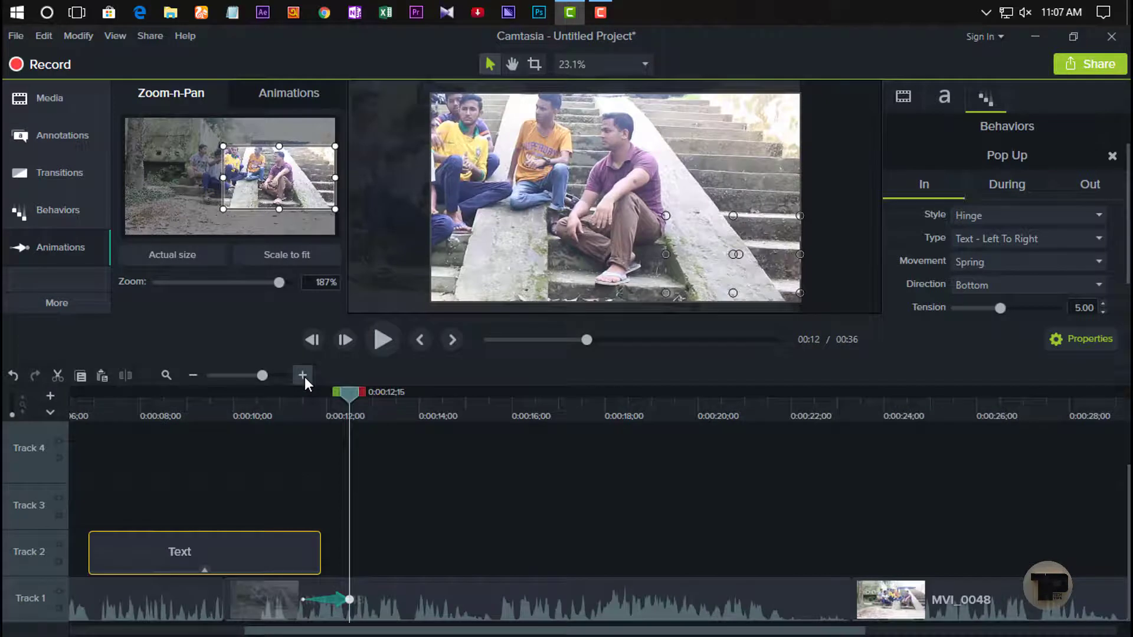
Step: Preview the Zoom-n-Pan animation on the first MVI_0048 clip from about 0:00:11
left_click(303, 376)
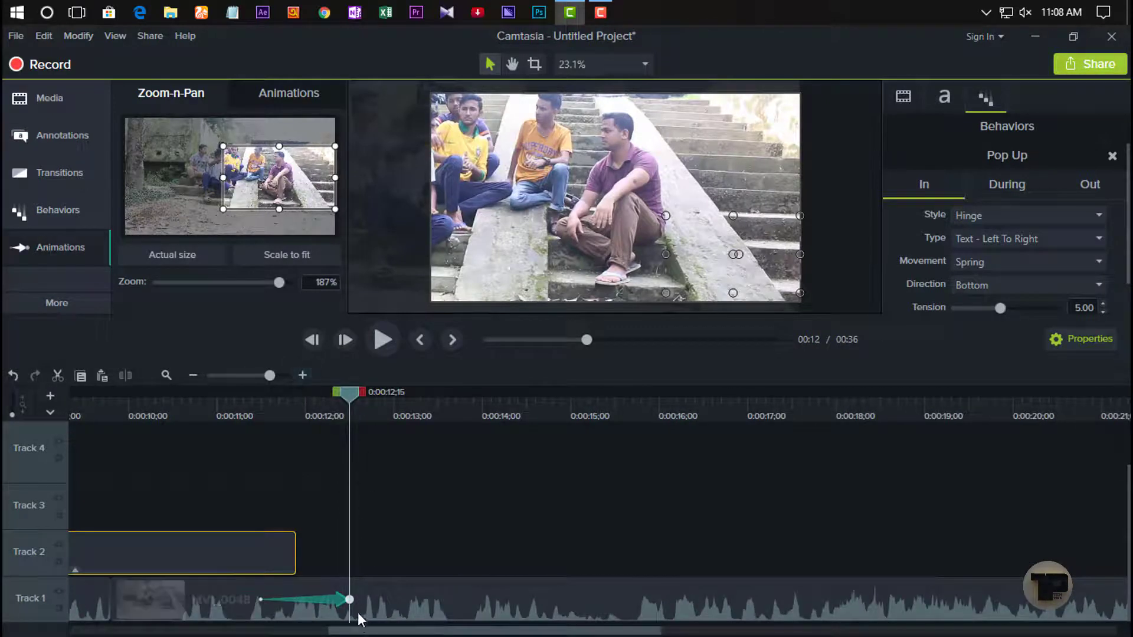
left_click(232, 414)
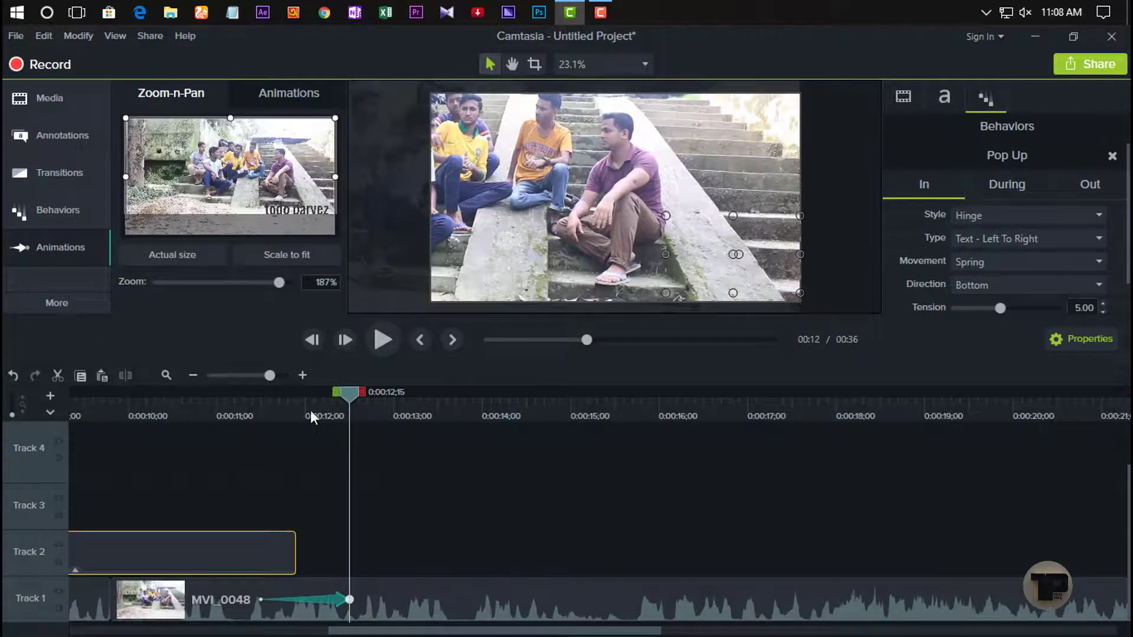
left_click(382, 344)
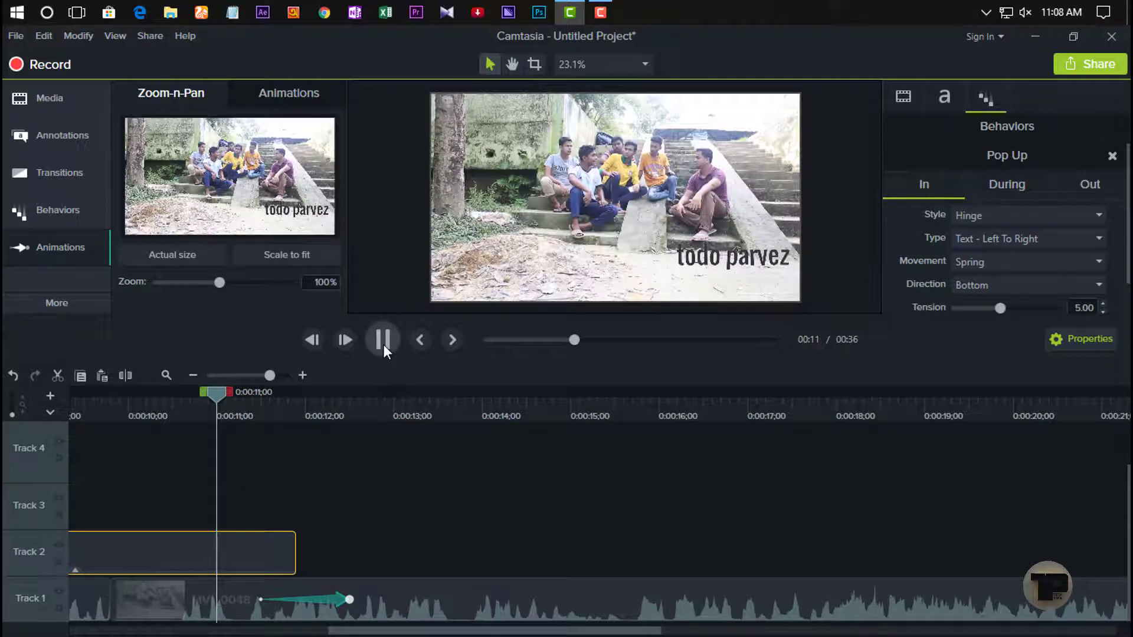
left_click(384, 345)
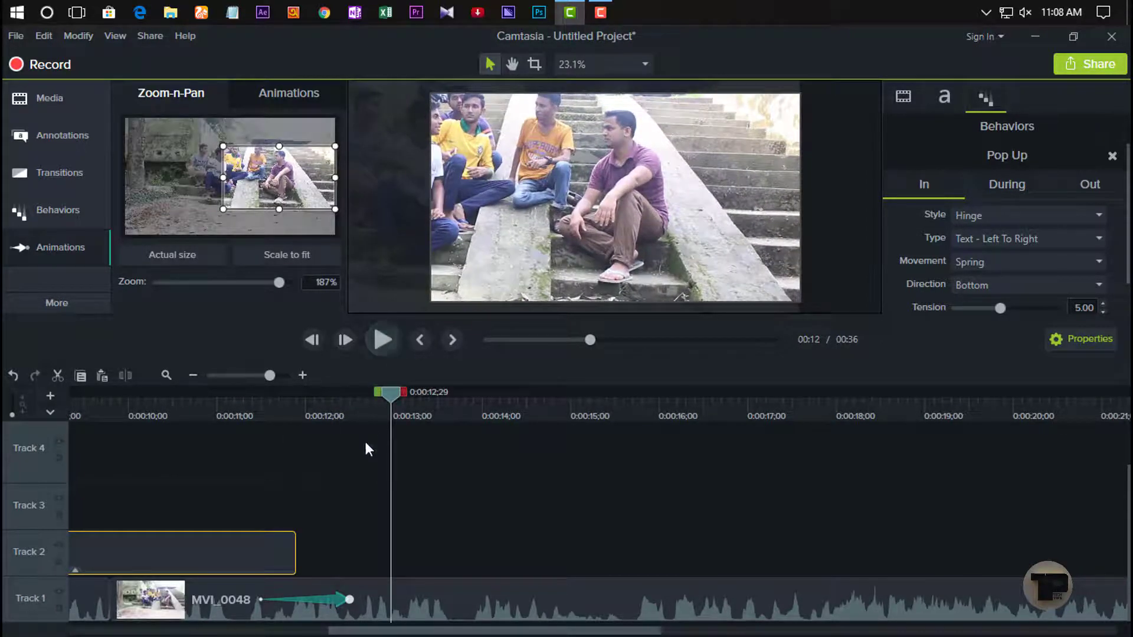
Step: Shorten the first MVI_0048 clip's Zoom-n-Pan animation to end at 0:00:11;13 and preview it from 0:00:11;07
left_click(350, 600)
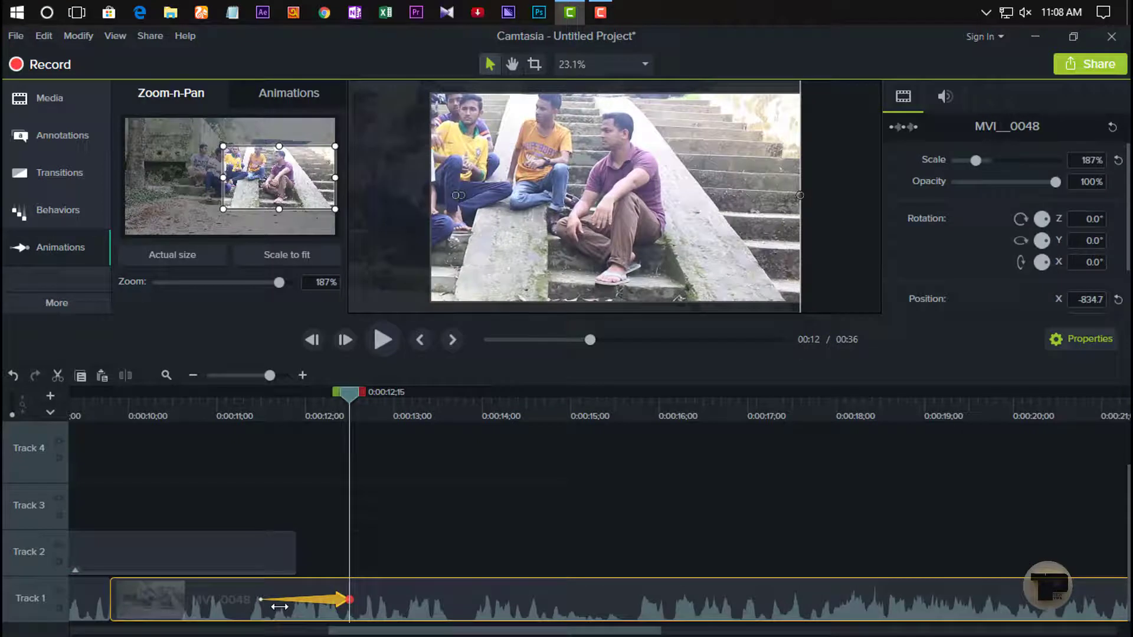
left_click_drag(280, 607, 279, 606)
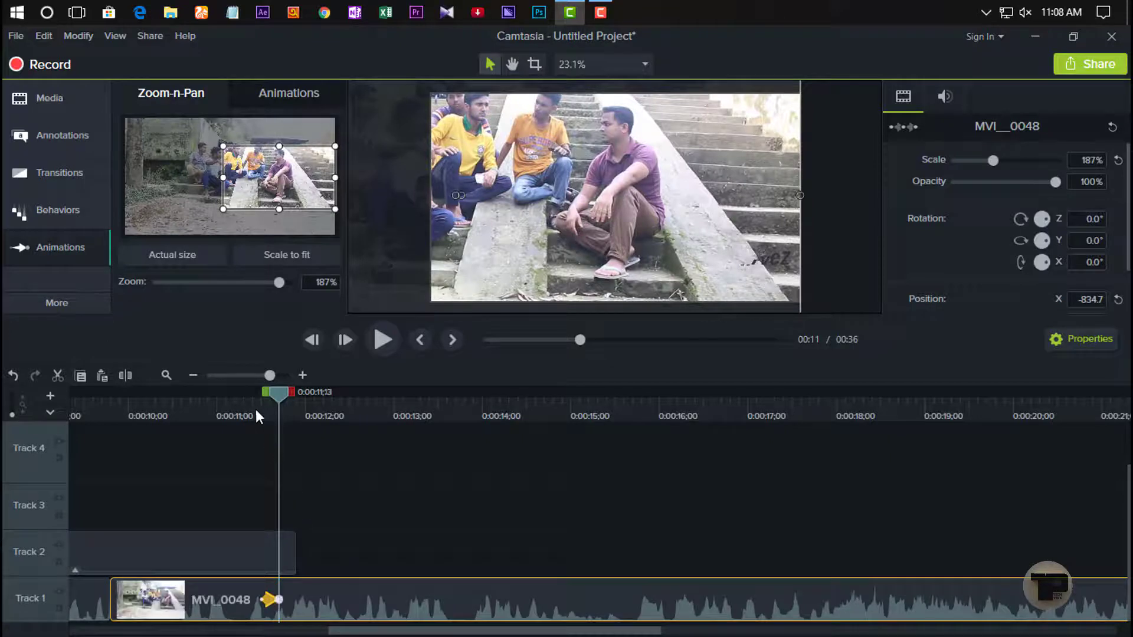
left_click(255, 412)
left_click(238, 415)
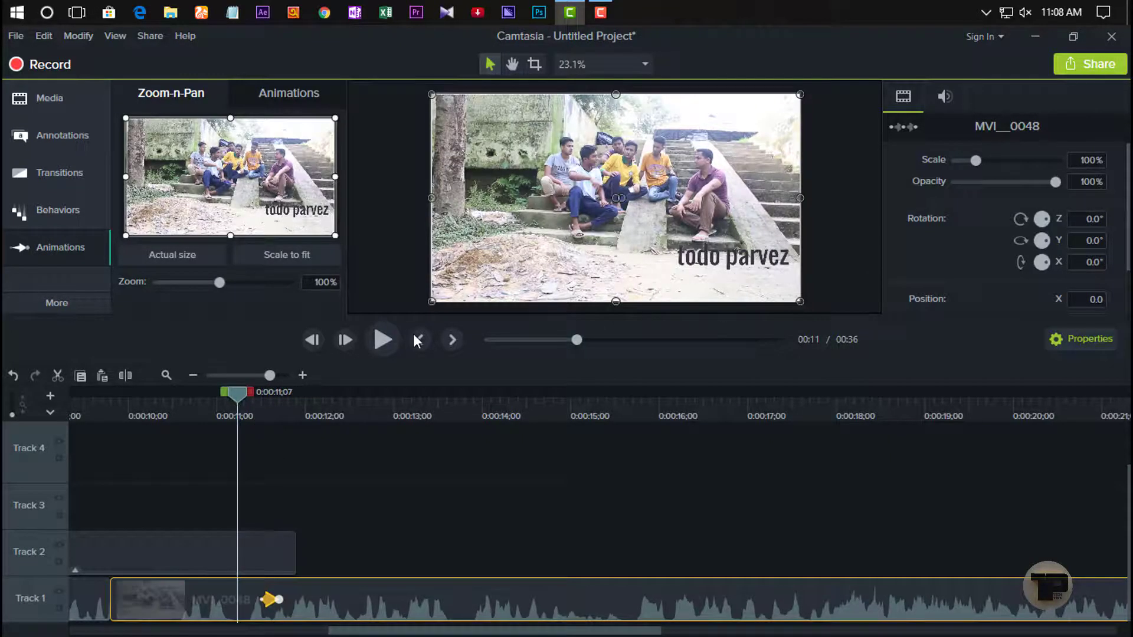
left_click(382, 340)
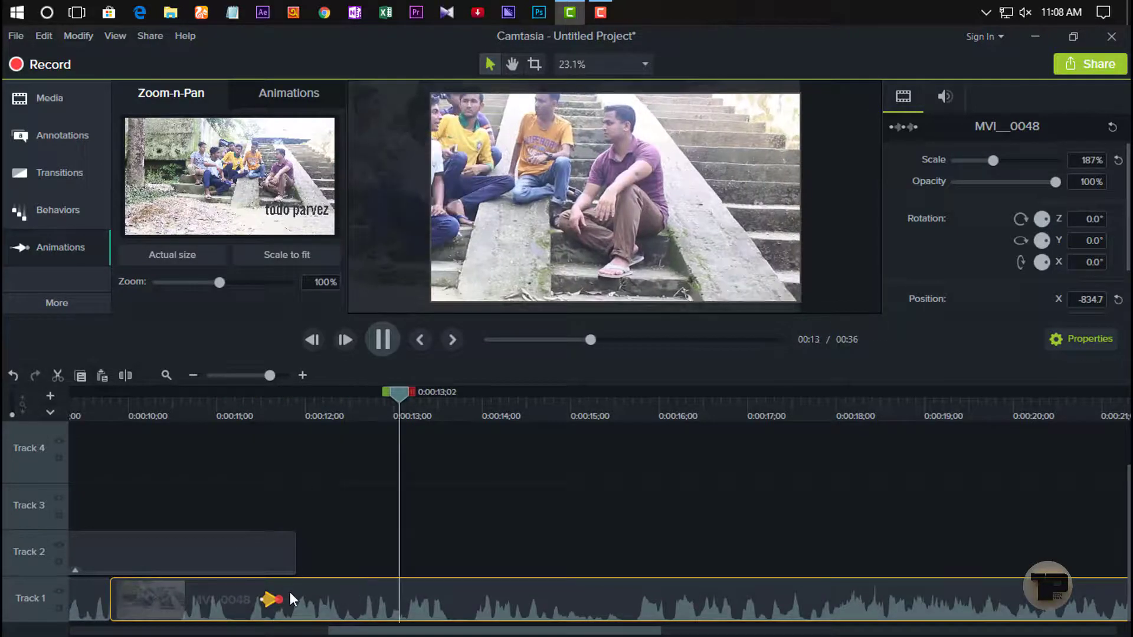
Step: Lengthen the first MVI_0048 clip's Zoom-n-Pan animation to end at 0:00:14;19 and preview it from just before its start
left_click(276, 598)
left_click_drag(404, 594, 265, 598)
left_click_drag(542, 596, 537, 600)
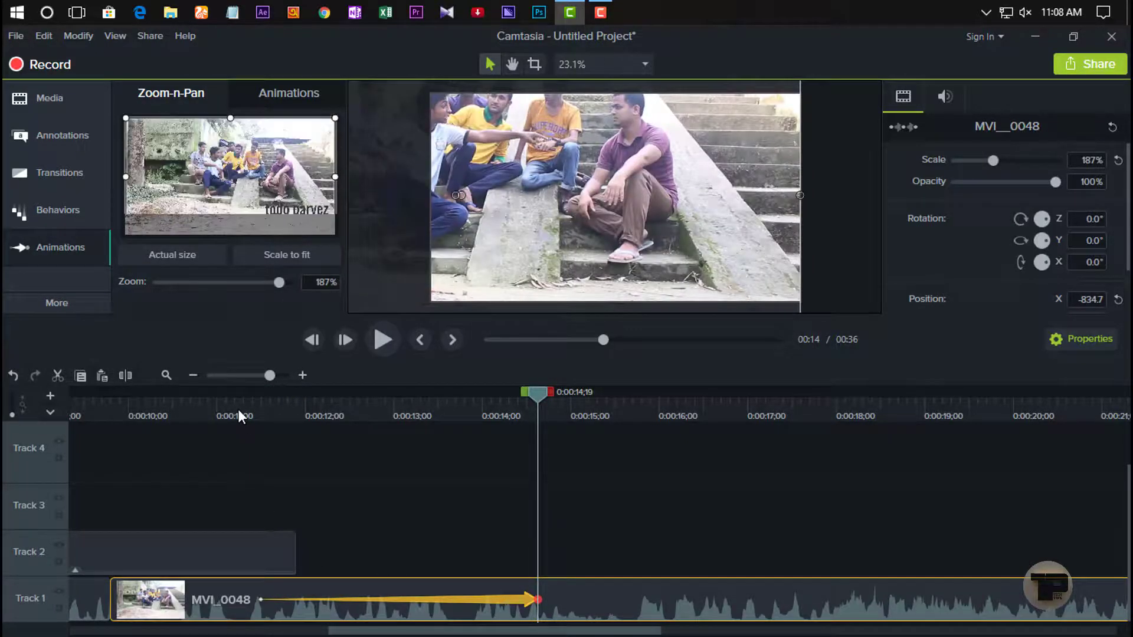
left_click(238, 409)
left_click(388, 345)
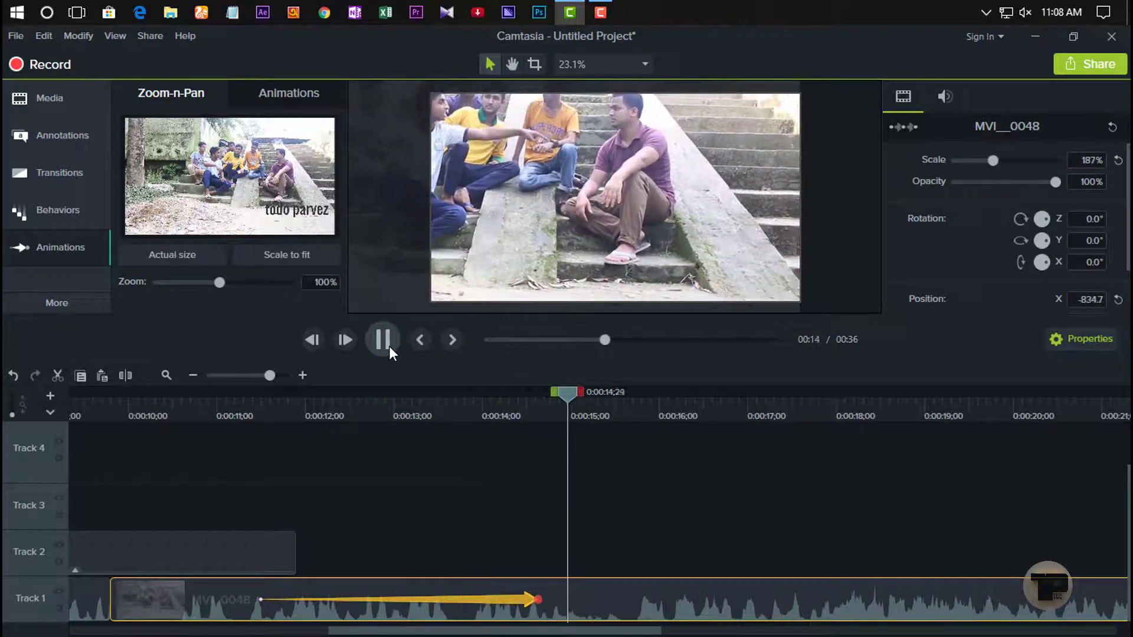
left_click(382, 340)
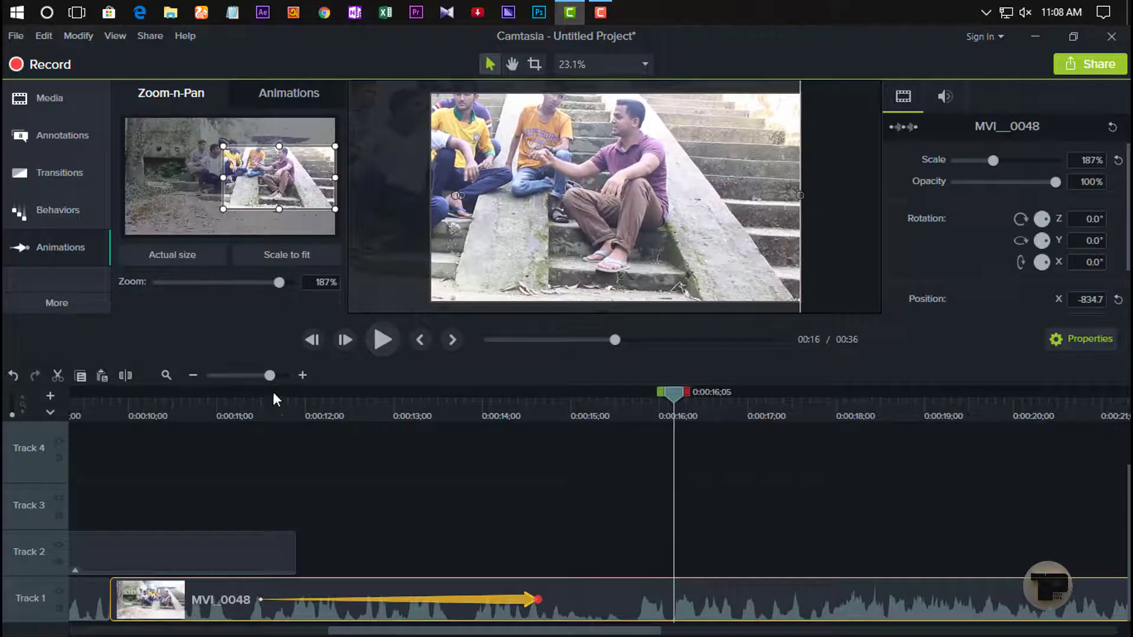
Step: Show the Audio Effects and the audio properties of the last MVI_0048 clip, with the playhead at the clip's start
left_click(257, 380)
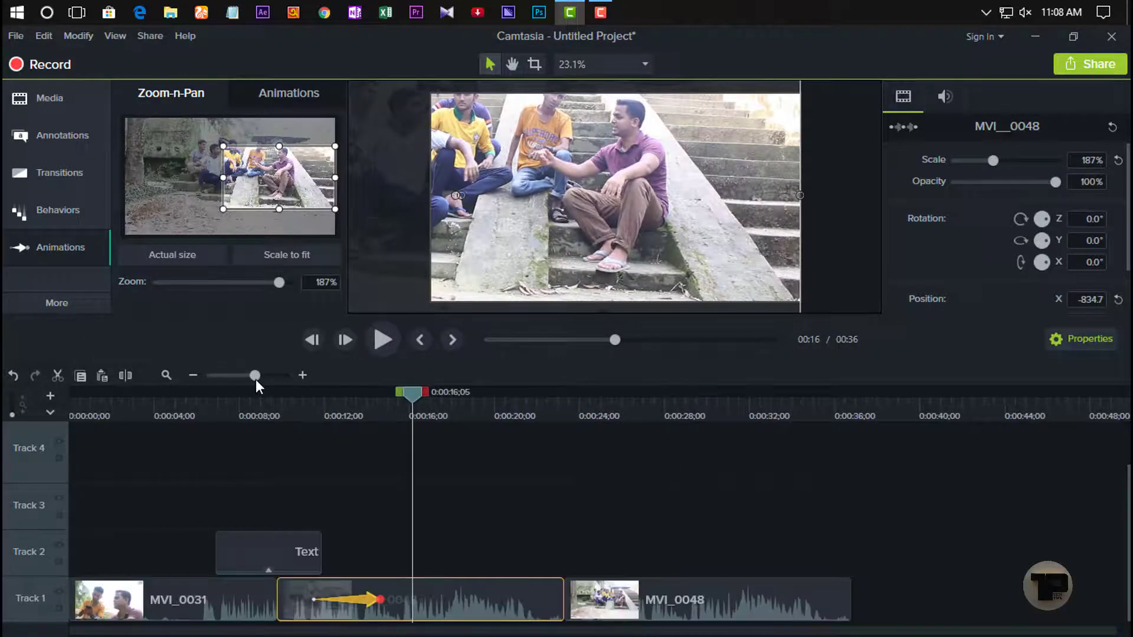
left_click(66, 304)
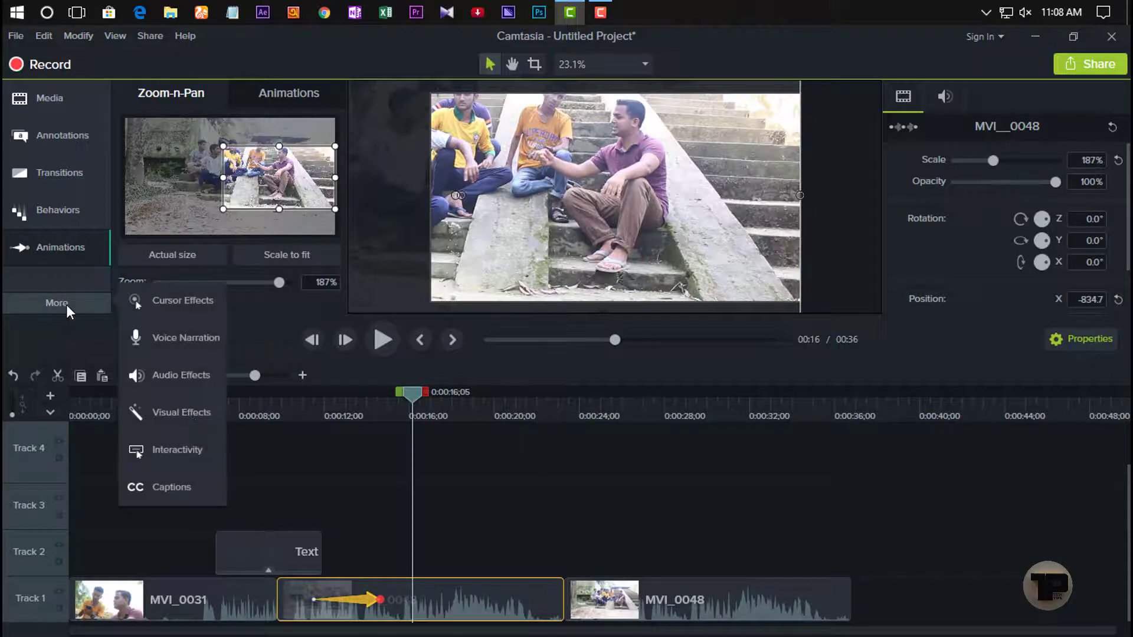
left_click(187, 378)
left_click(629, 613)
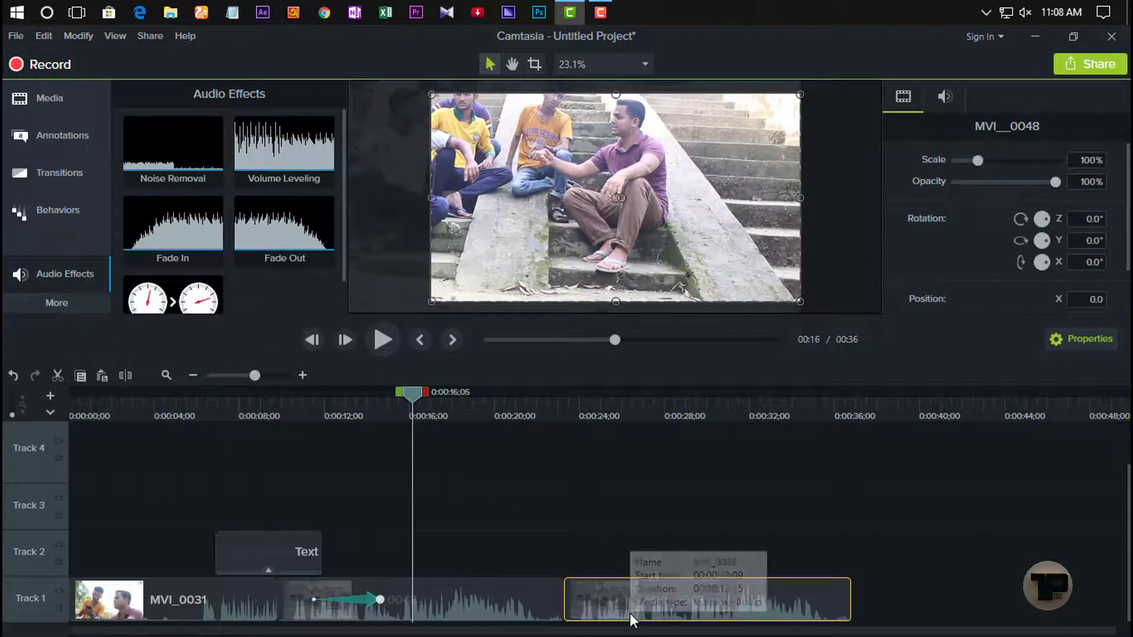
key("ctrl+alt+Right")
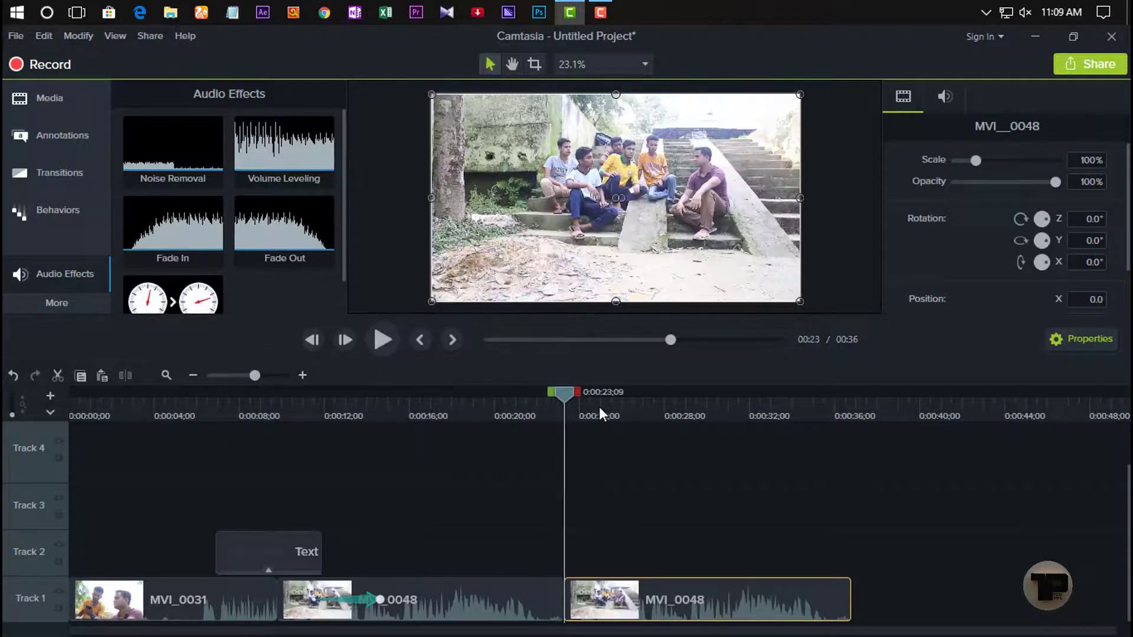
left_click(949, 97)
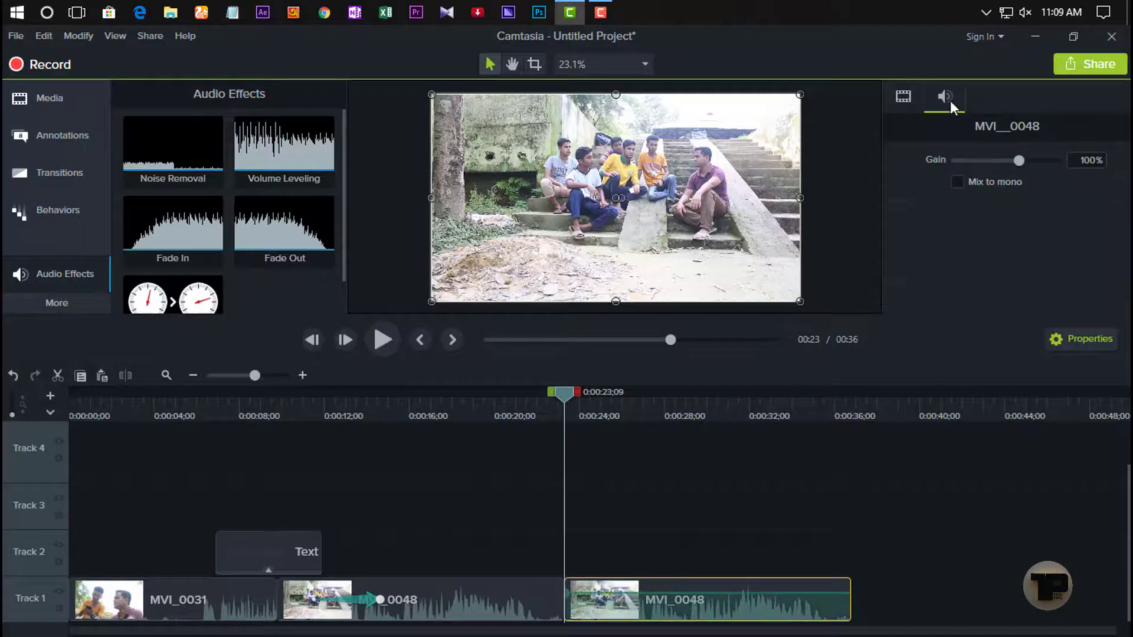
Step: Enlarge the timeline tracks to show the audio waveforms and move the playhead to 0:00:28;10
left_click(12, 409)
scroll(529, 490, "down", 5)
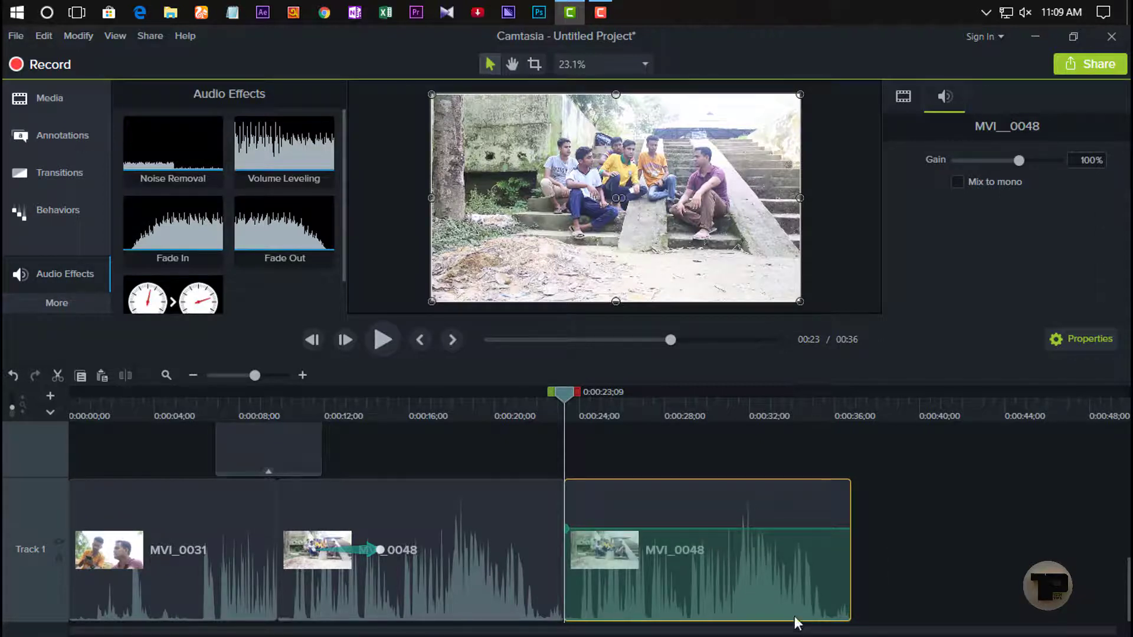
left_click_drag(574, 405, 670, 431)
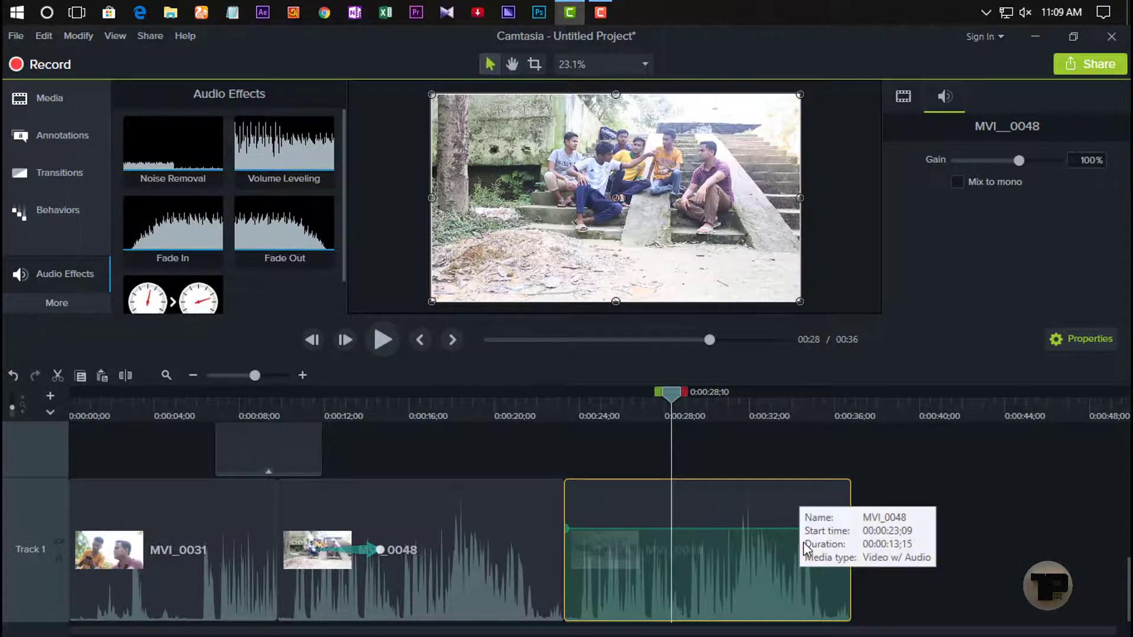
Step: Apply Volume Leveling to the last MVI_0048 clip with Custom volume variation and a threshold of -19 dB
left_click_drag(289, 170, 723, 582)
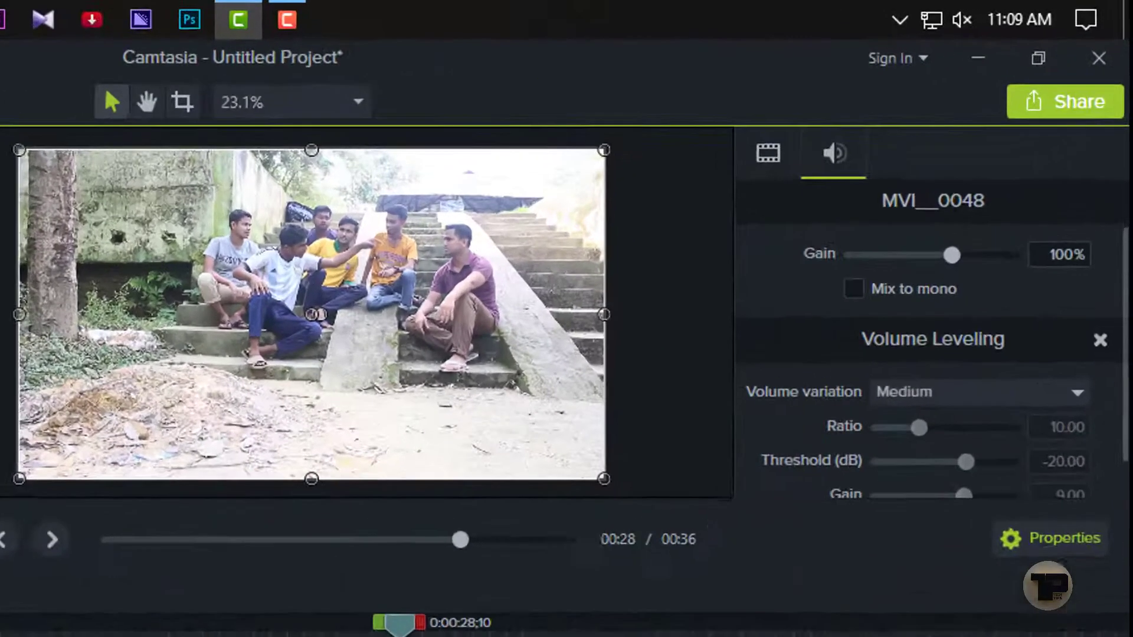
scroll(943, 479, "down", 1)
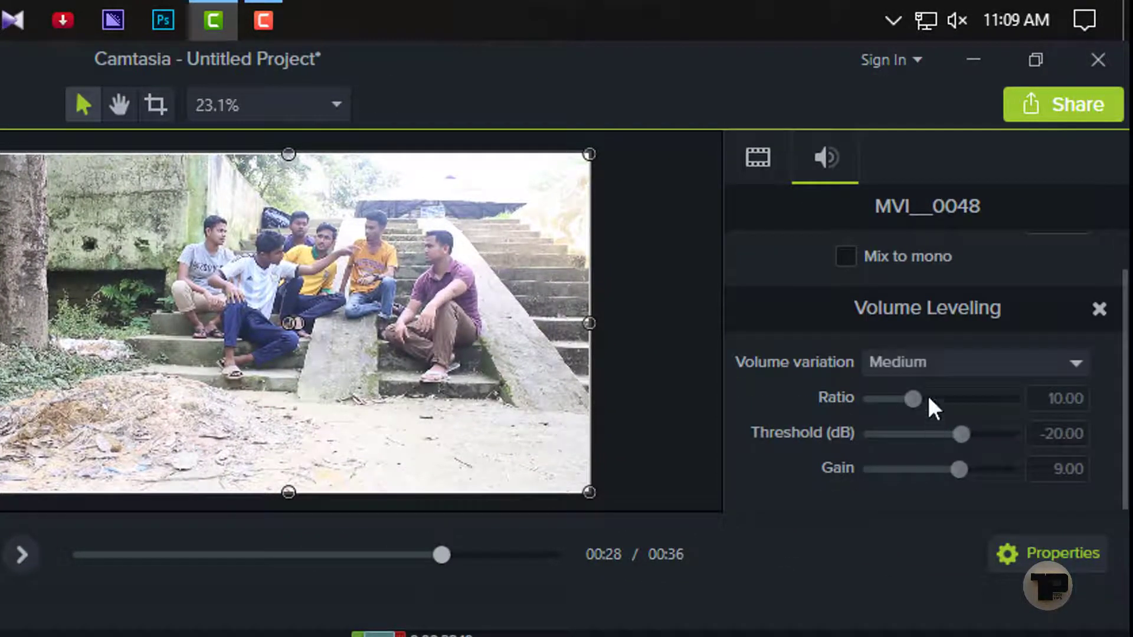
left_click(919, 363)
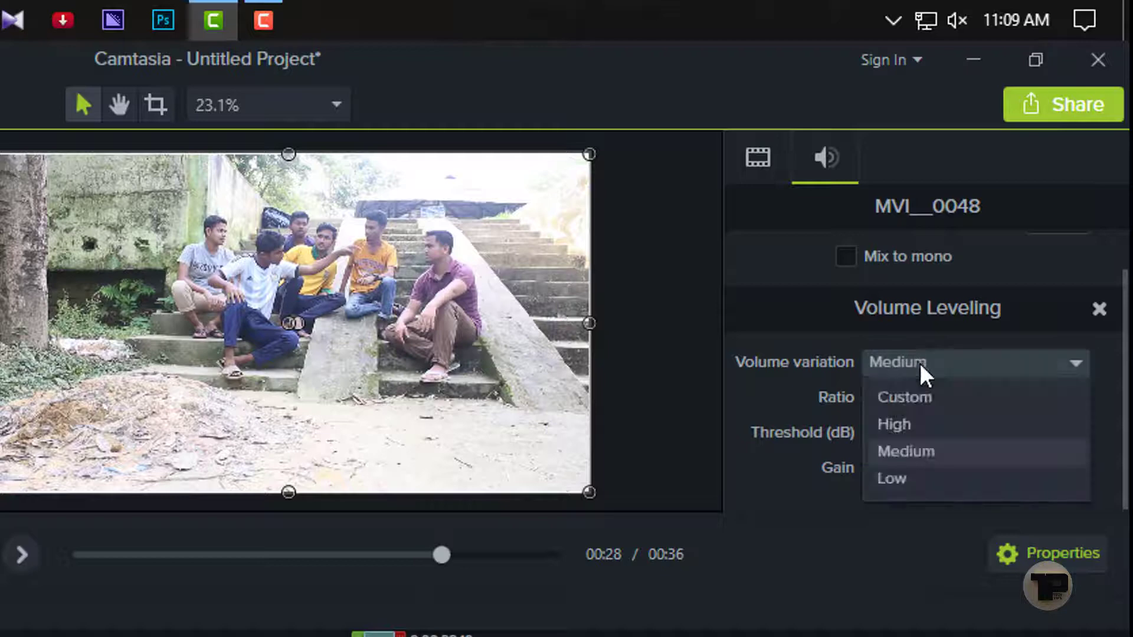
left_click(916, 395)
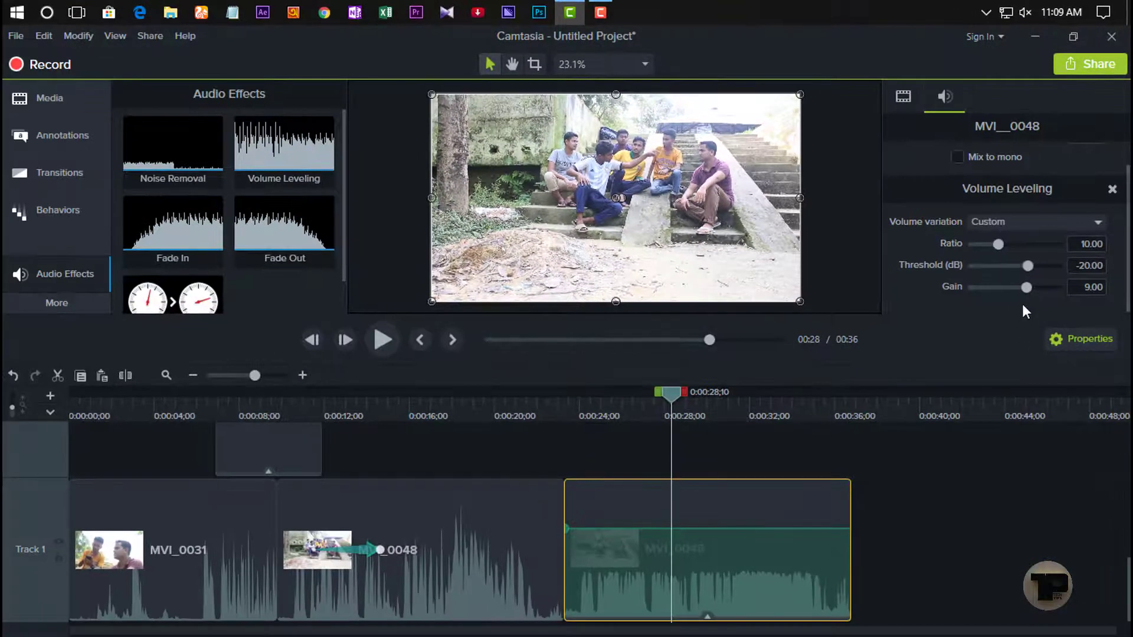
mouse_move(1027, 265)
left_mouse_down()
mouse_move(1042, 267)
mouse_move(1029, 270)
left_mouse_up()
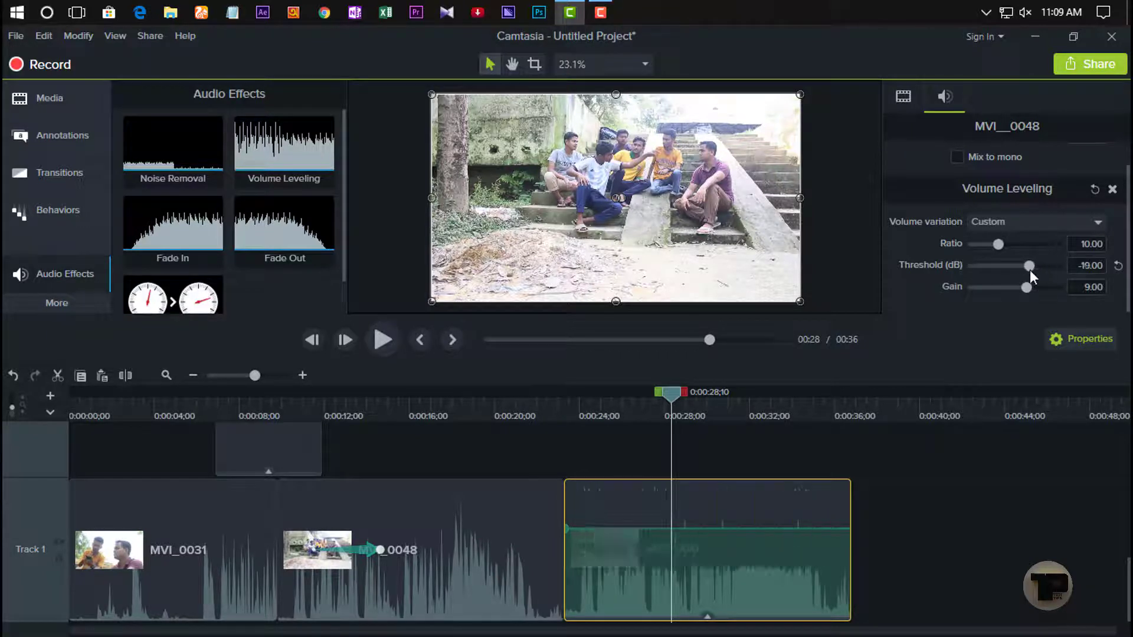
left_click(758, 408)
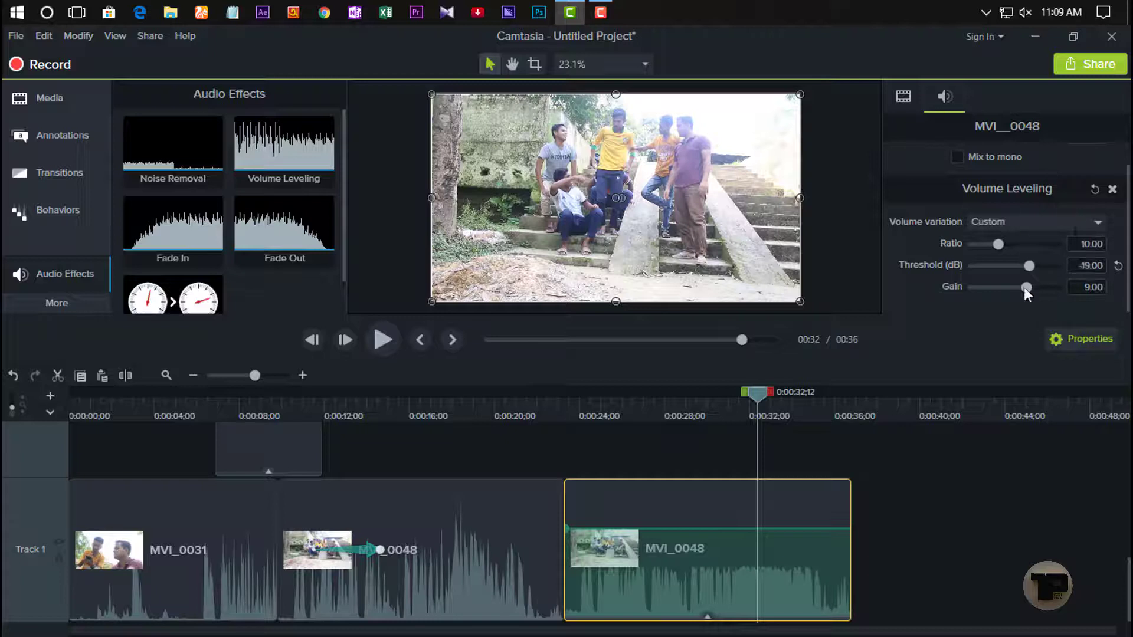
left_click(693, 410)
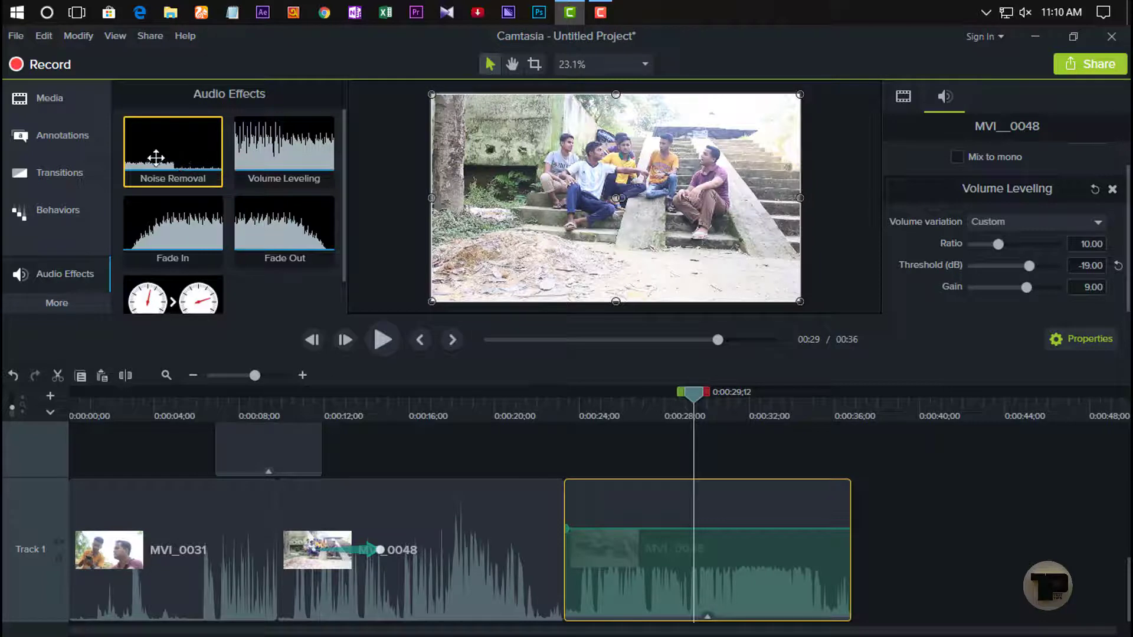
Step: Try Noise Removal on the last MVI_0048 clip and try shifting the clip along Track 1
left_click_drag(182, 163, 742, 553)
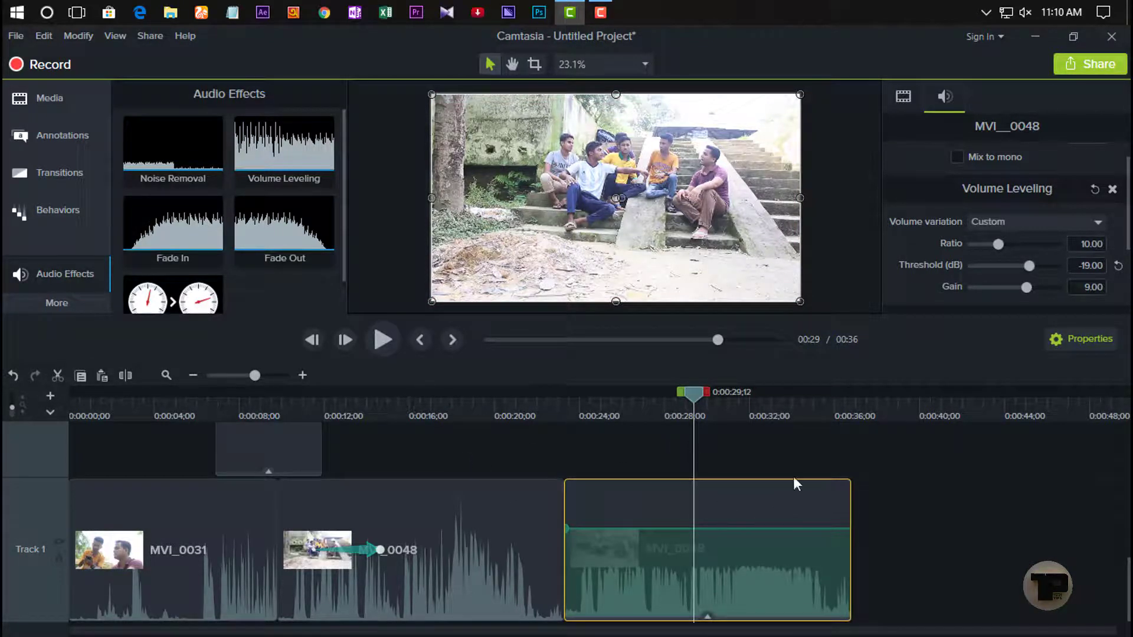
left_click_drag(687, 554, 760, 449)
key("ctrl+z")
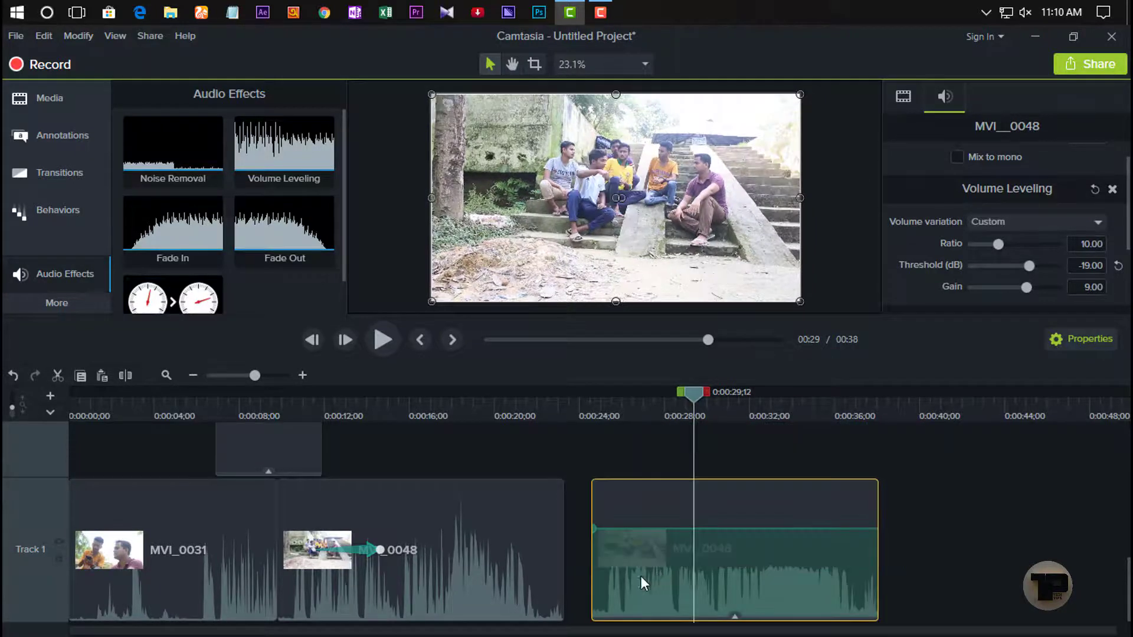
key("ctrl+y")
Step: Undo the recent edits to the last MVI_0048 clip back to a Volume Leveling threshold of -26 dB
left_click(4, 377)
left_click(4, 377)
left_click(5, 378)
left_click(4, 377)
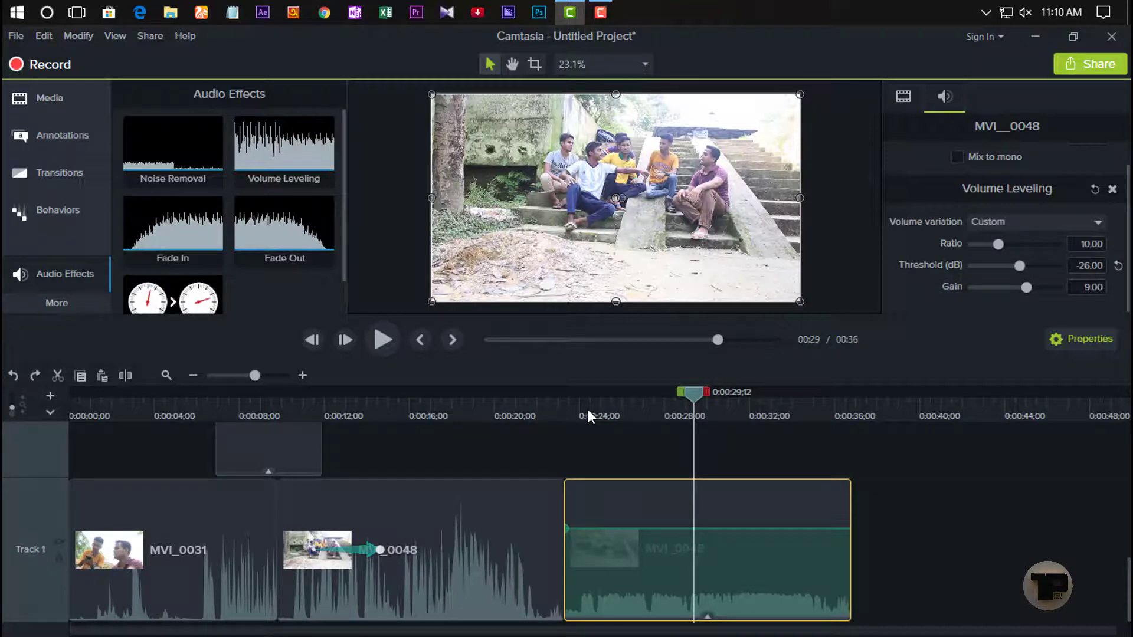
Step: Move the last MVI_0048 clip along Track 1 to start at about 0:00:26, leaving a gap after the preceding clip
left_click_drag(284, 230, 698, 483)
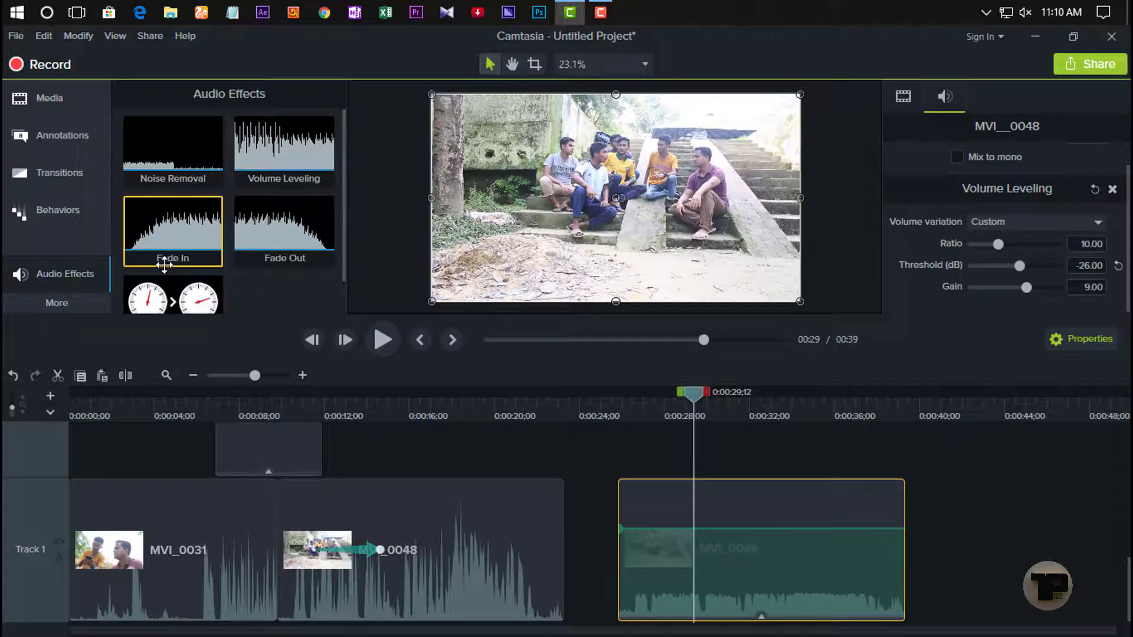
Step: Try the Fade In and Fade Out audio effects on the last MVI_0048 clip and undo both
left_click_drag(172, 233, 680, 527)
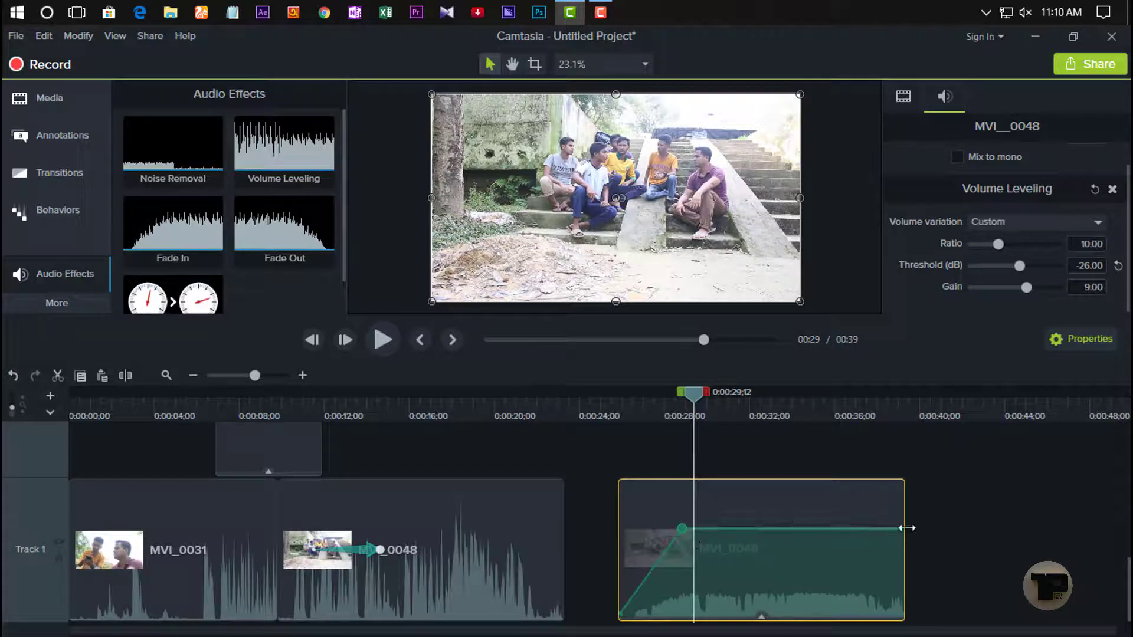
left_click_drag(297, 235, 779, 590)
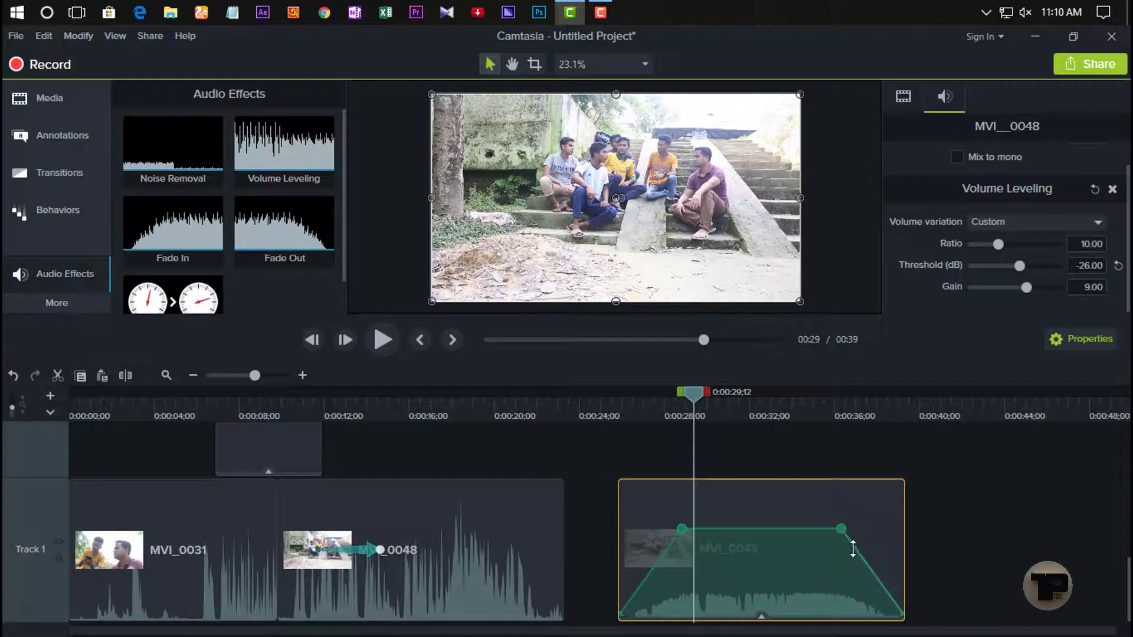
left_click(11, 376)
left_click(11, 376)
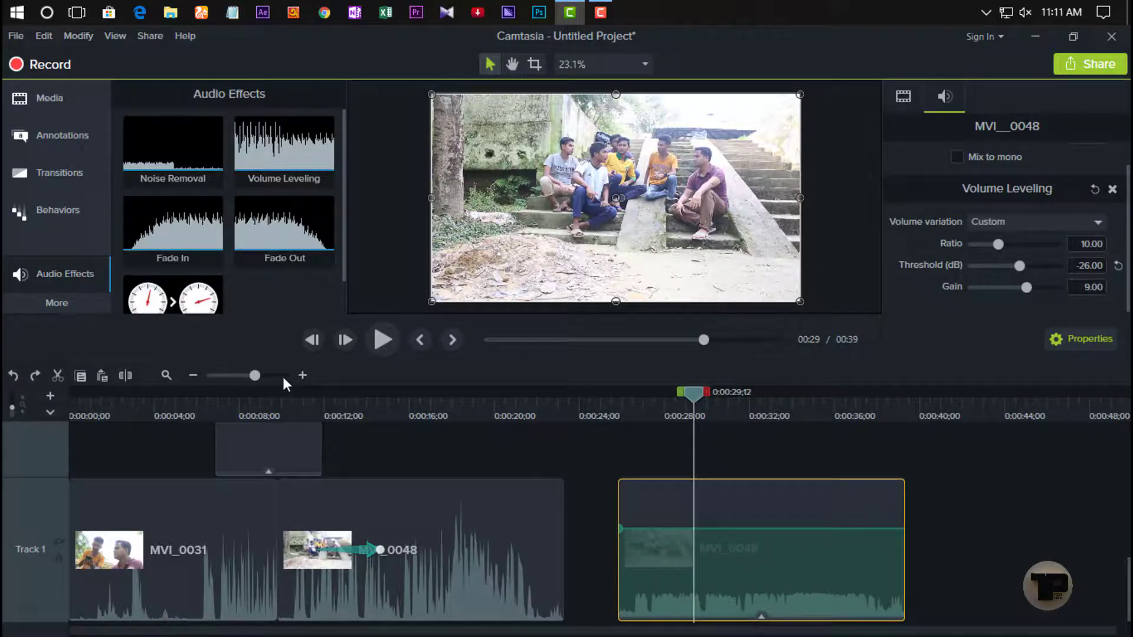
Step: Add audio points near both ends of the last MVI_0048 clip and lower its start and end volume for a manual fade-in and fade-out
left_click(301, 375)
left_click_drag(848, 627, 935, 629)
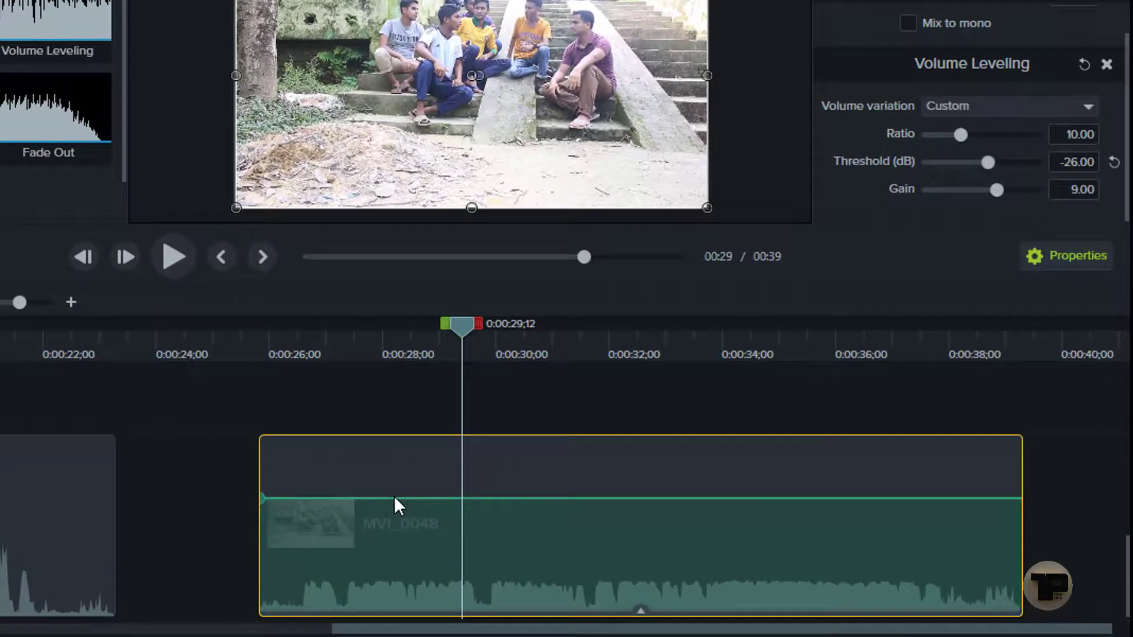
double_click(393, 498)
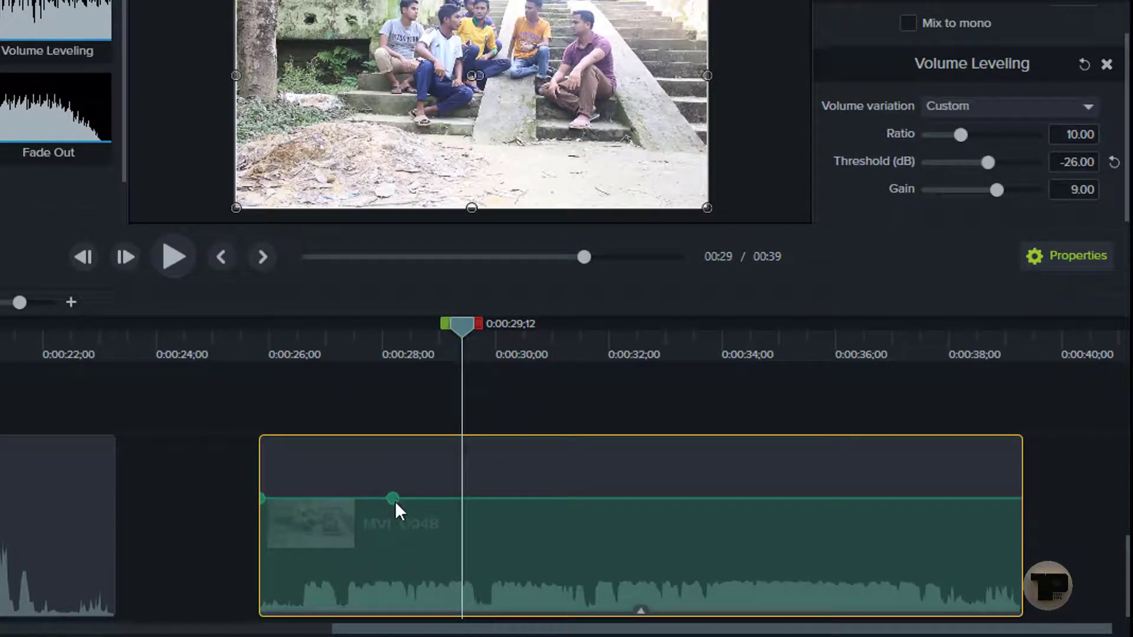
double_click(891, 498)
left_click_drag(262, 497, 262, 588)
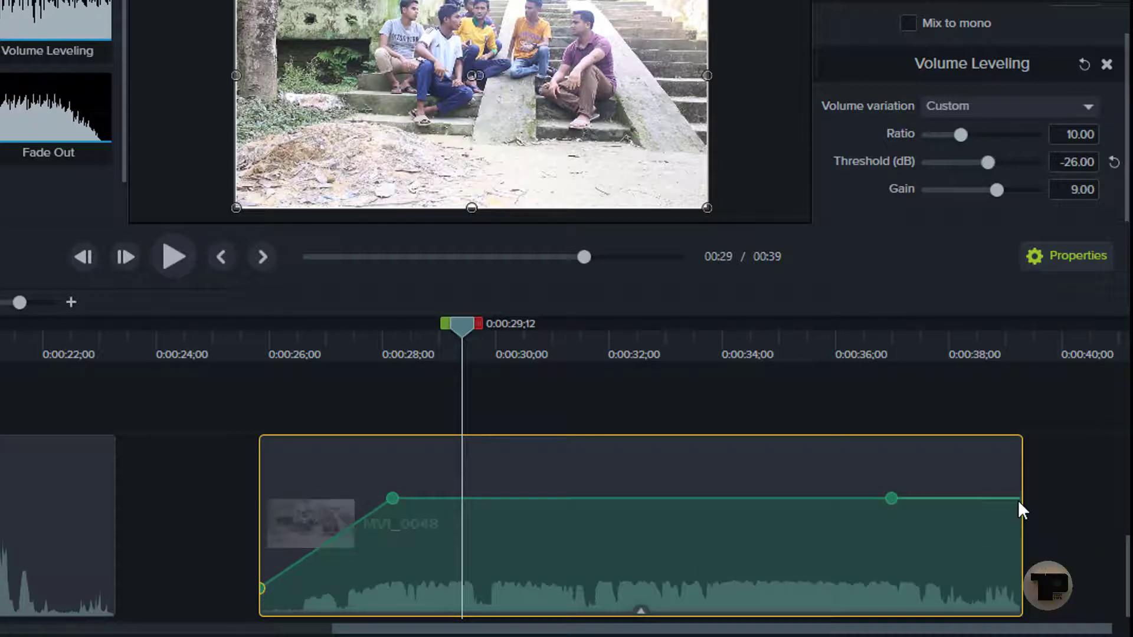
left_click_drag(1018, 501, 1025, 590)
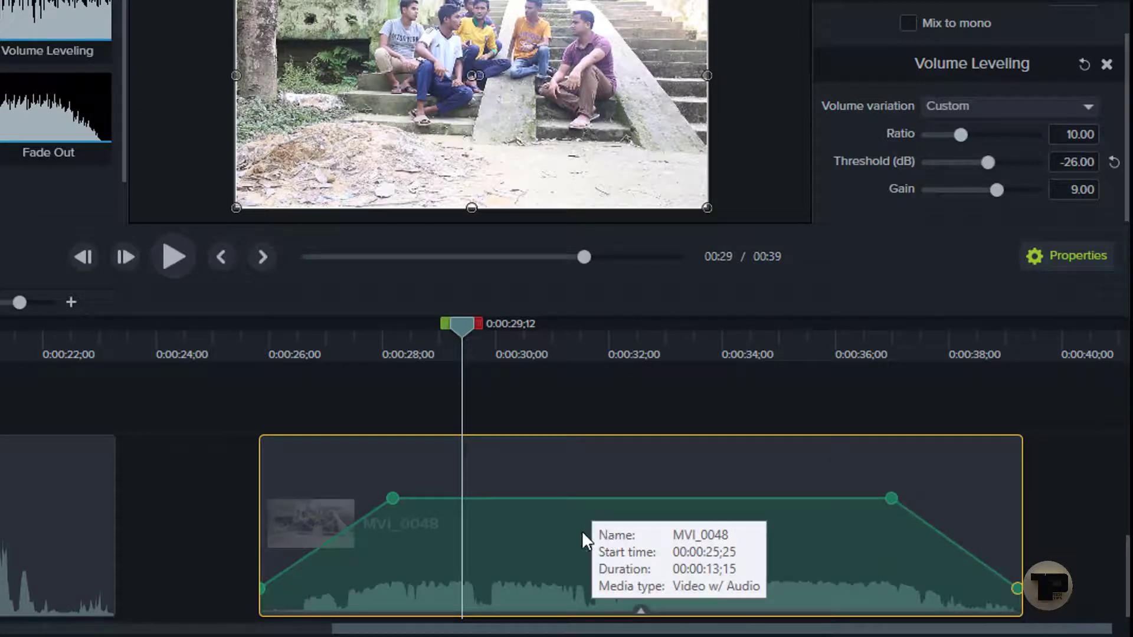
Step: Add an audio point midway along the last MVI_0048 clip, lower it for a volume dip, and play the clip
left_click(608, 498)
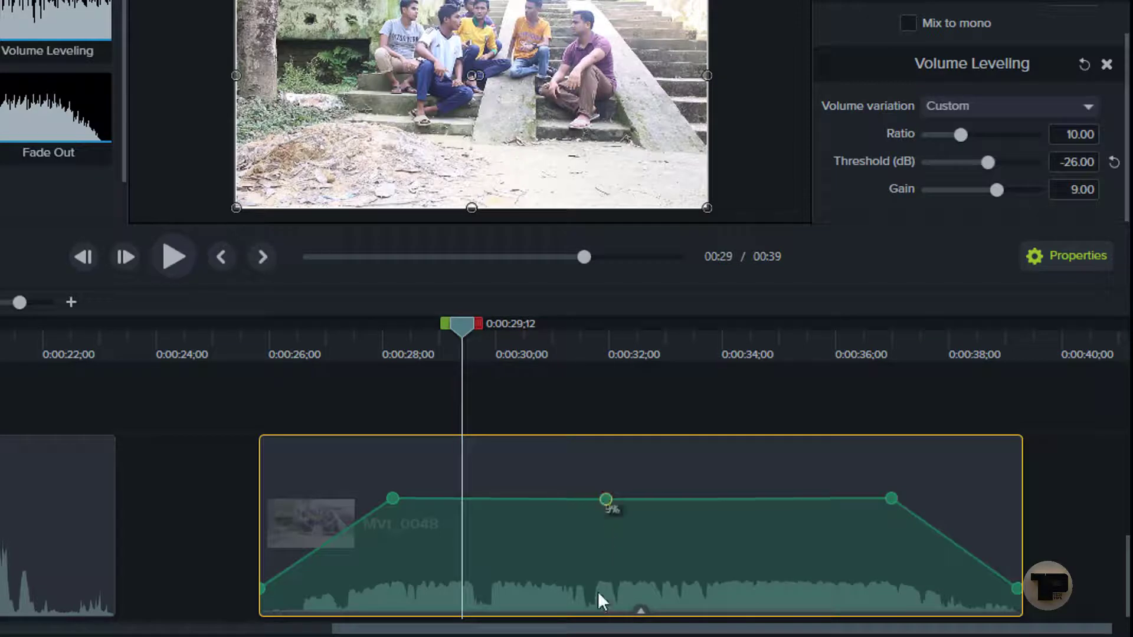
left_click_drag(606, 498, 598, 593)
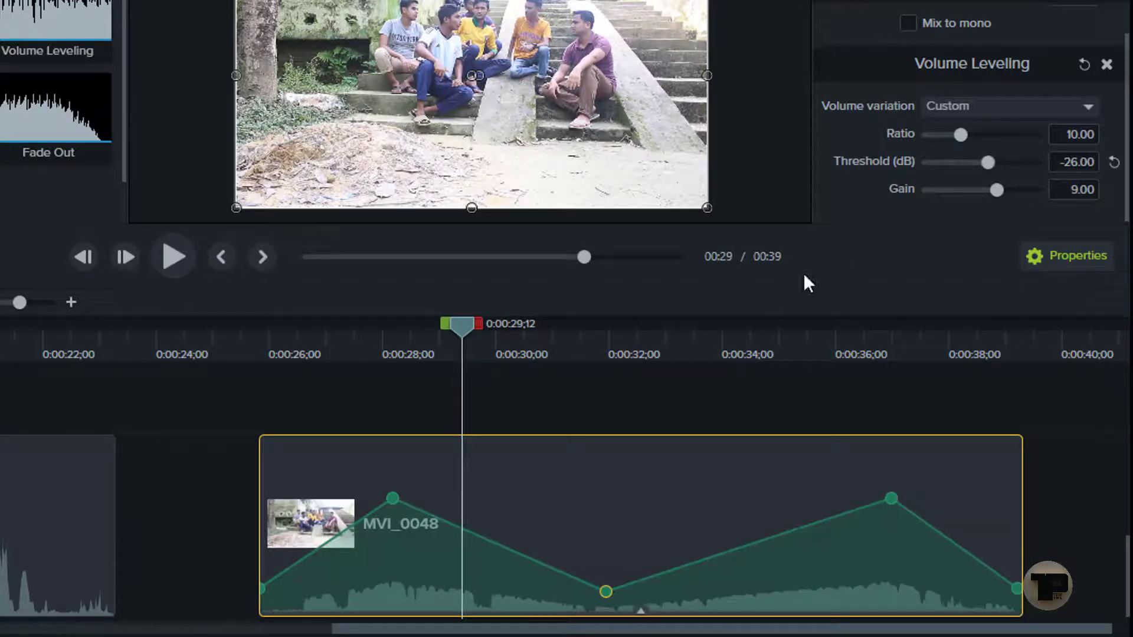
left_click(240, 345)
left_click(183, 259)
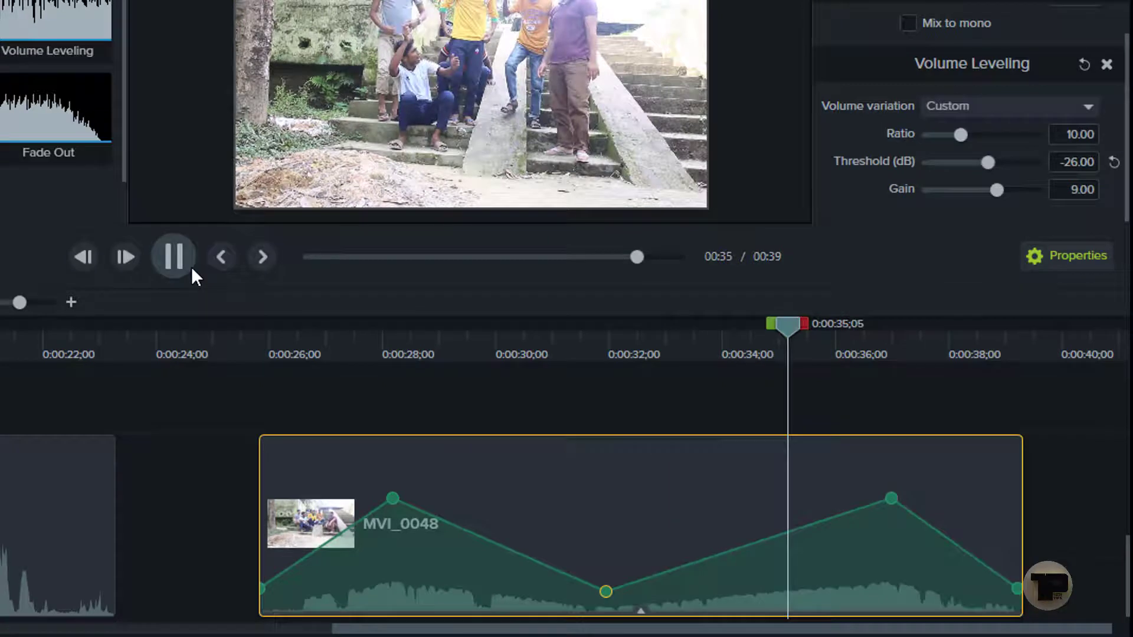
left_click(192, 269)
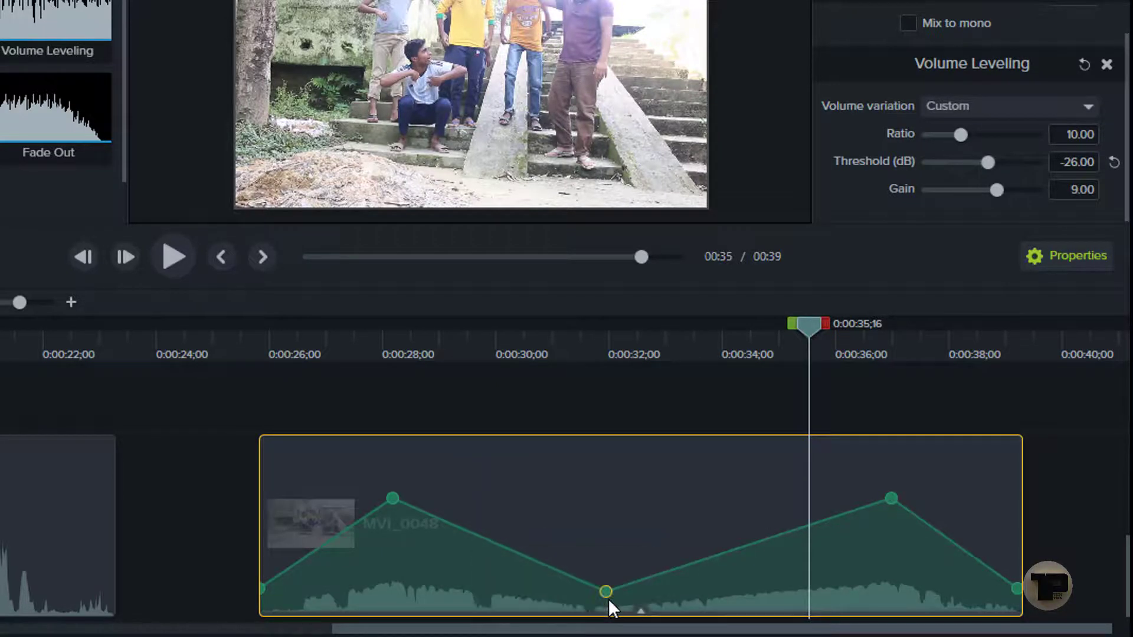
Step: Try raising the middle audio point to 444% and lowering it, and set it slightly above the neighbouring points at about 0:00:32
left_click_drag(608, 591, 604, 444)
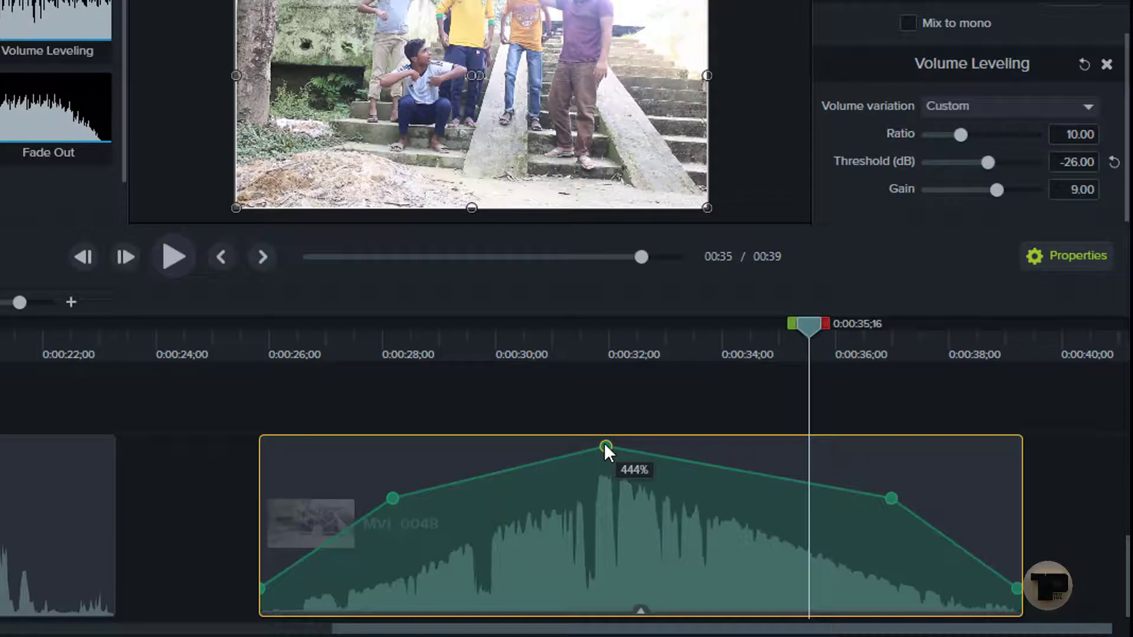
left_click_drag(606, 448, 589, 586)
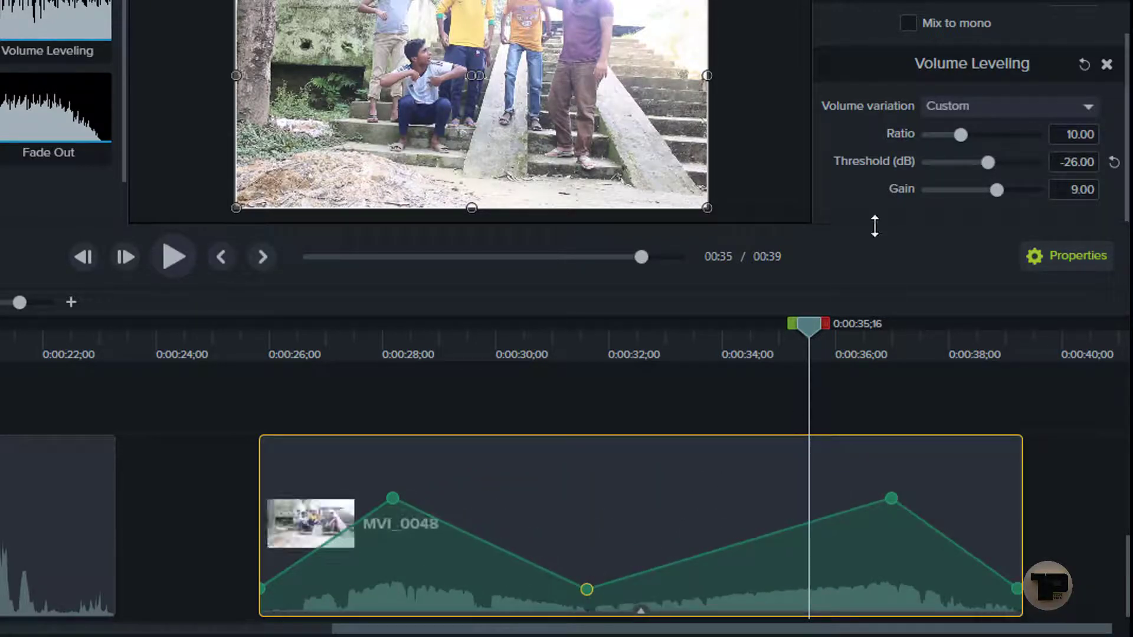
scroll(986, 69, "up", 1)
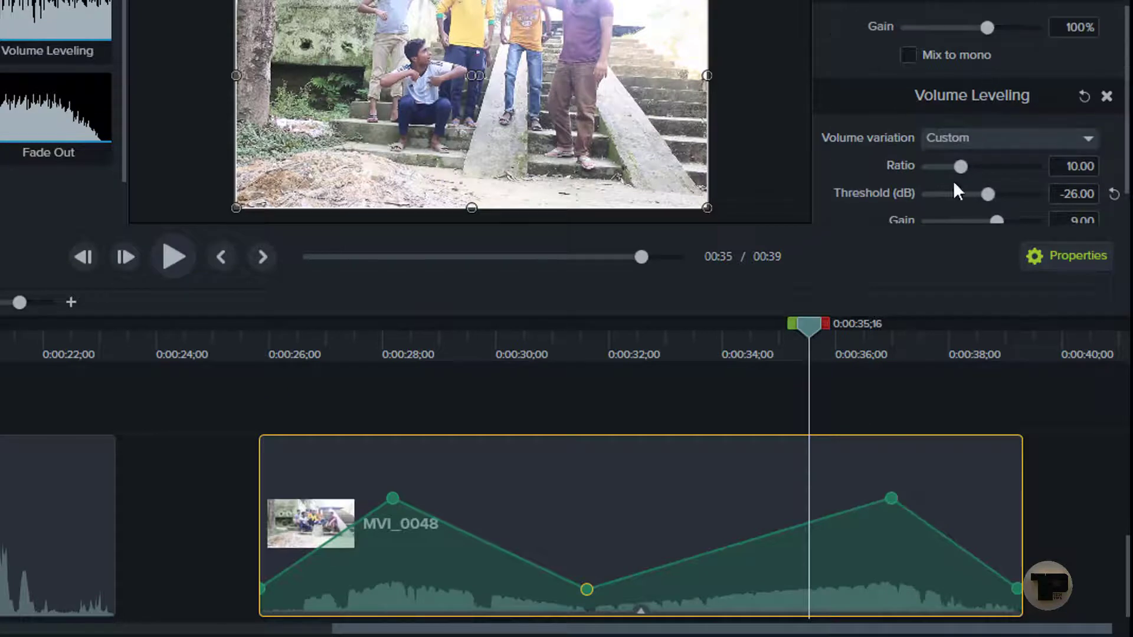
left_click_drag(587, 590, 634, 493)
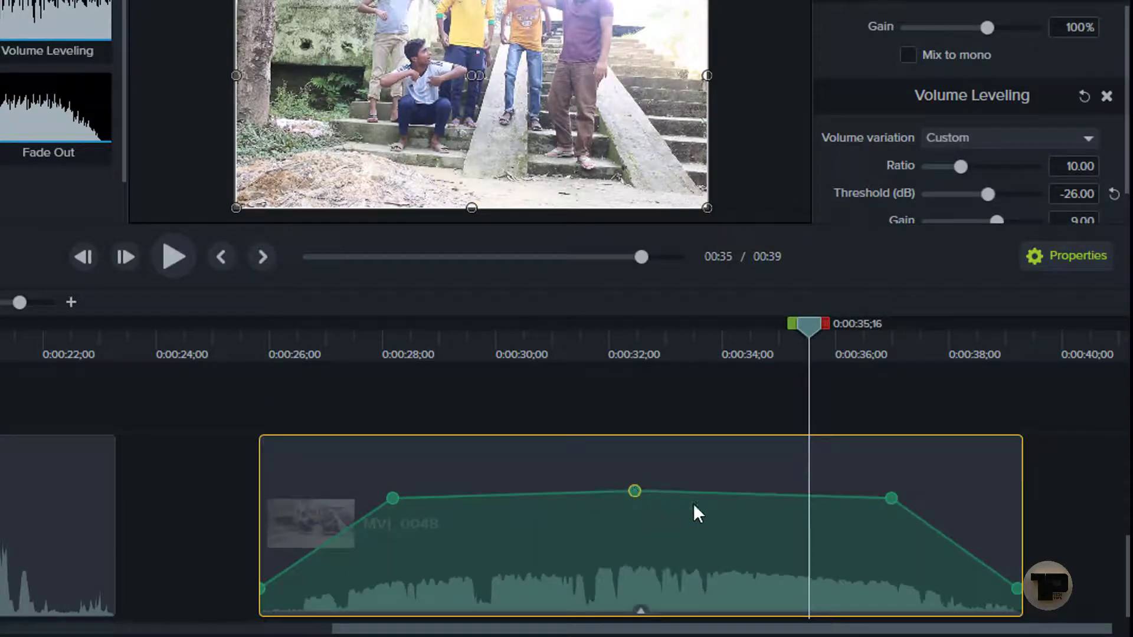
Step: Set the gain of the last MVI_0048 clip to 217% and play back the louder audio
left_click(157, 461)
left_click(552, 499)
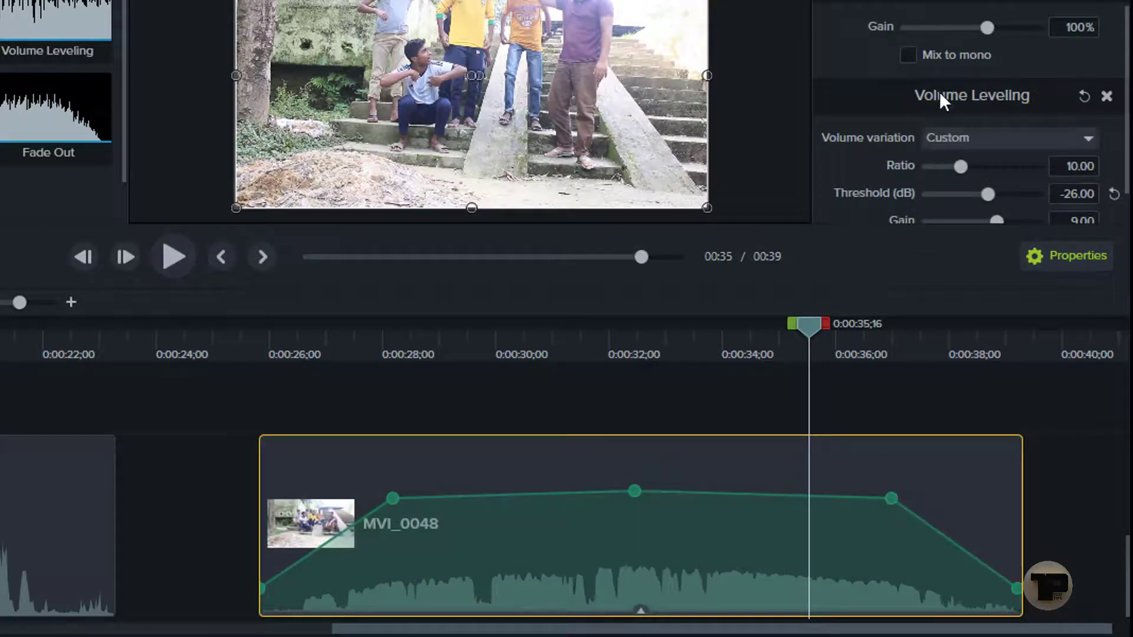
left_click_drag(1007, 28, 1023, 28)
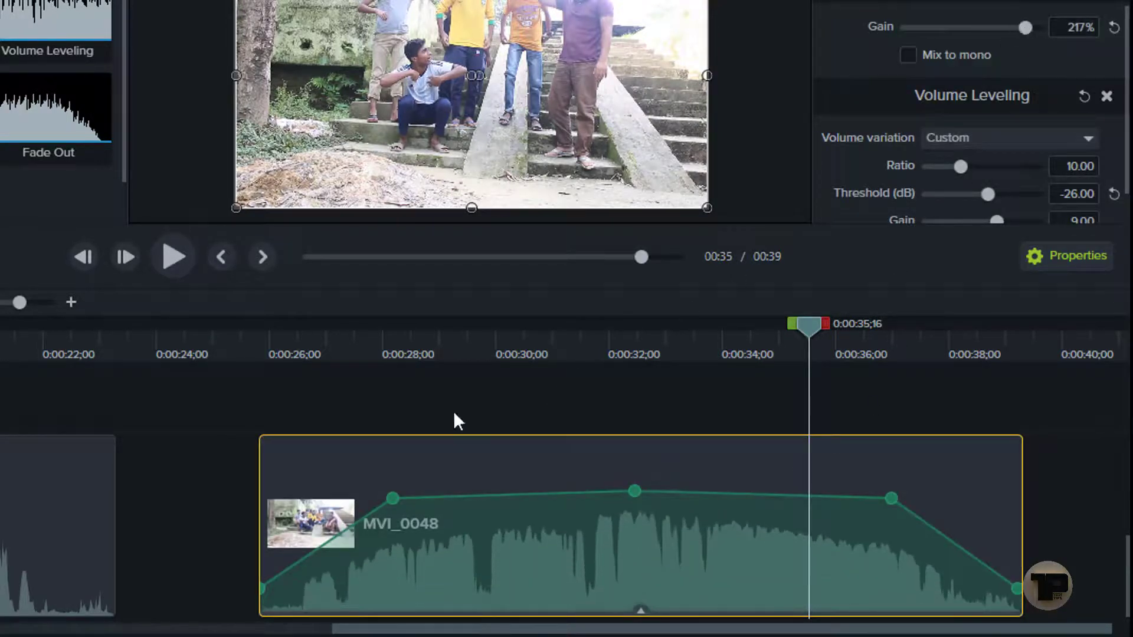
left_click(310, 352)
left_click(183, 255)
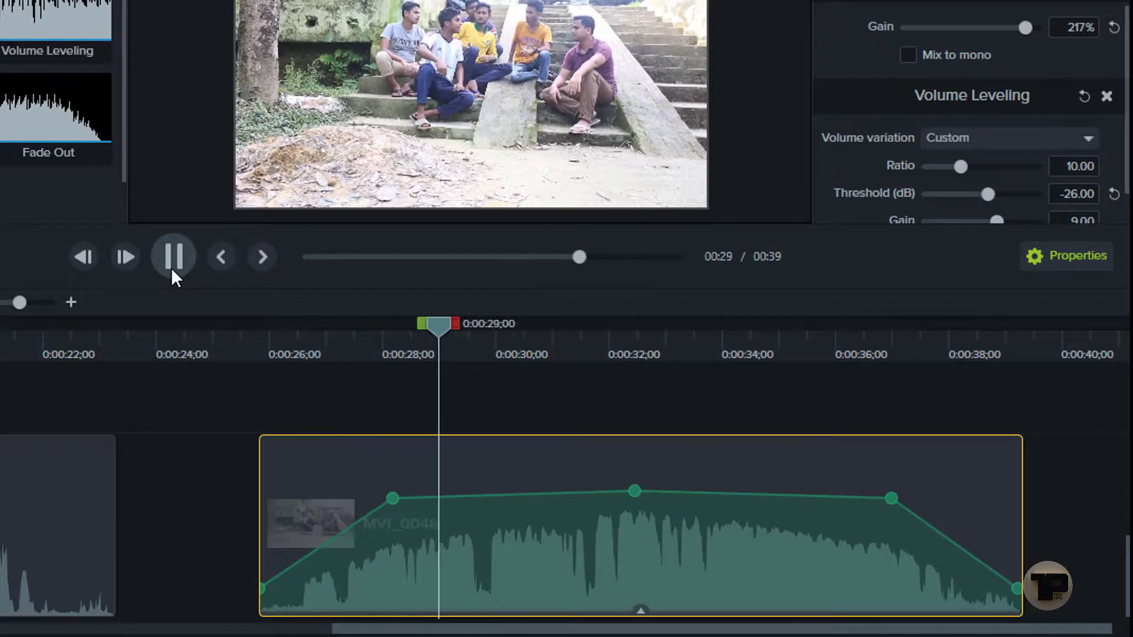
left_click(170, 267)
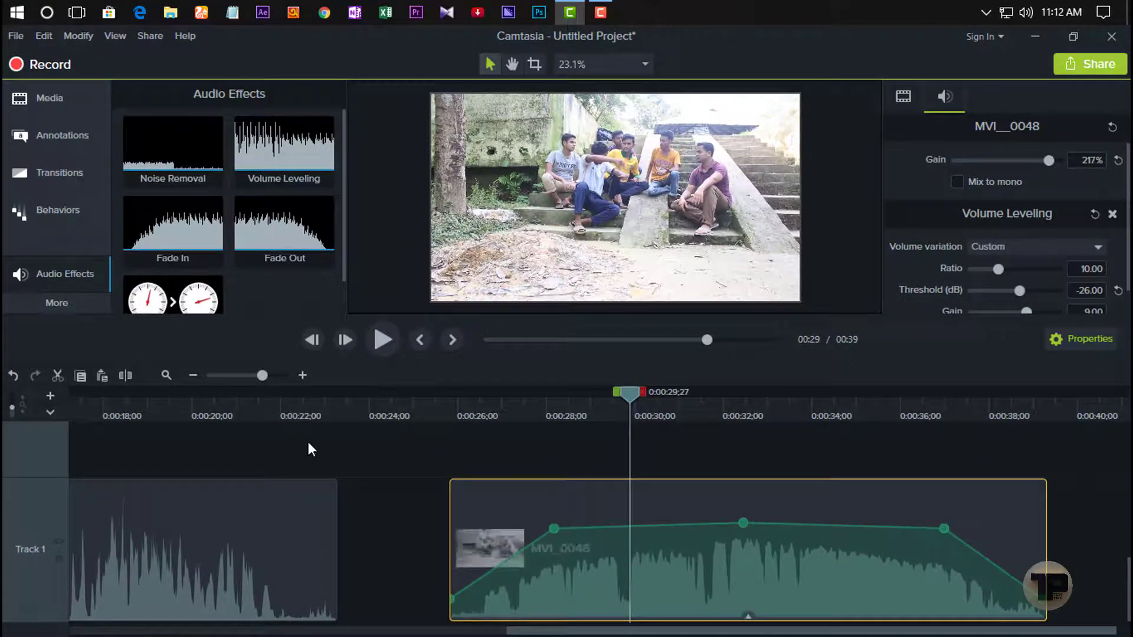
left_click(50, 310)
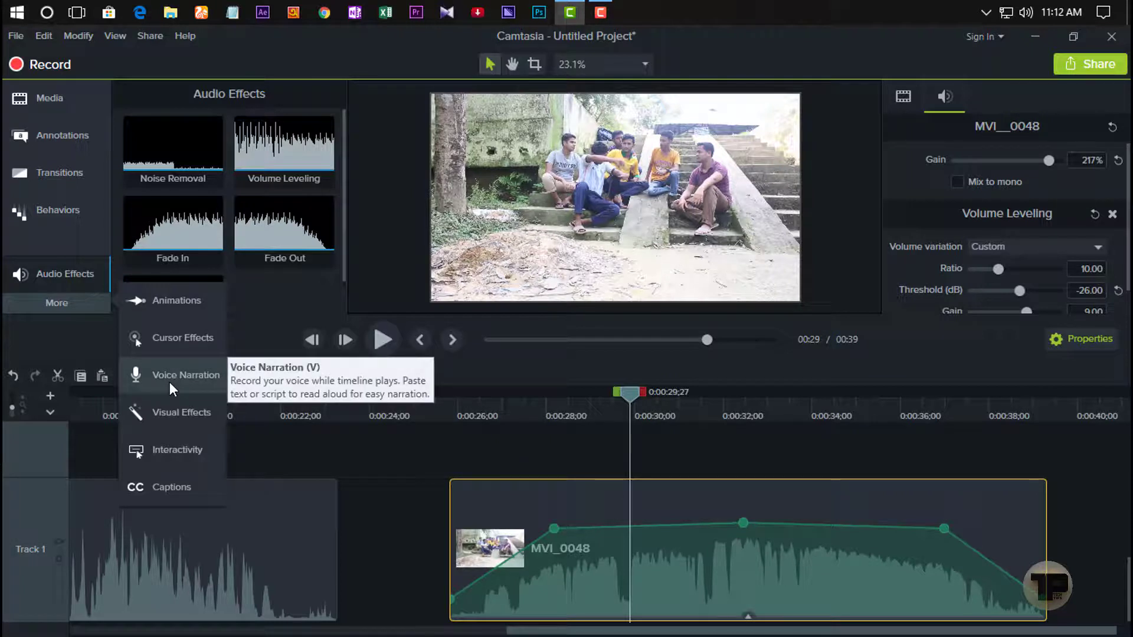
left_click(478, 445)
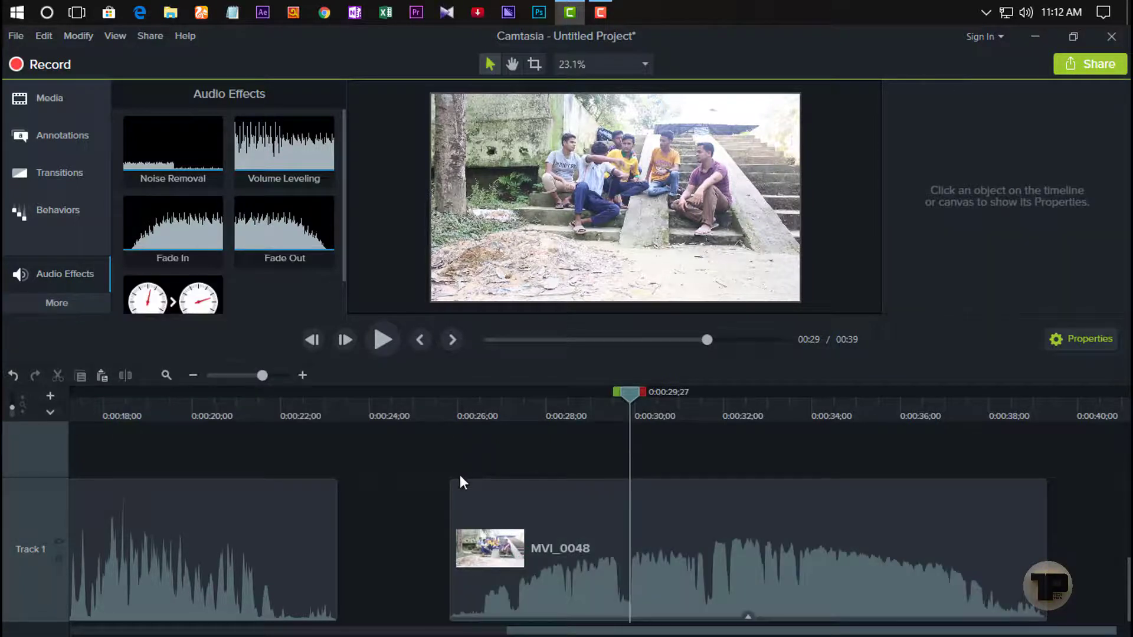
left_click(526, 494)
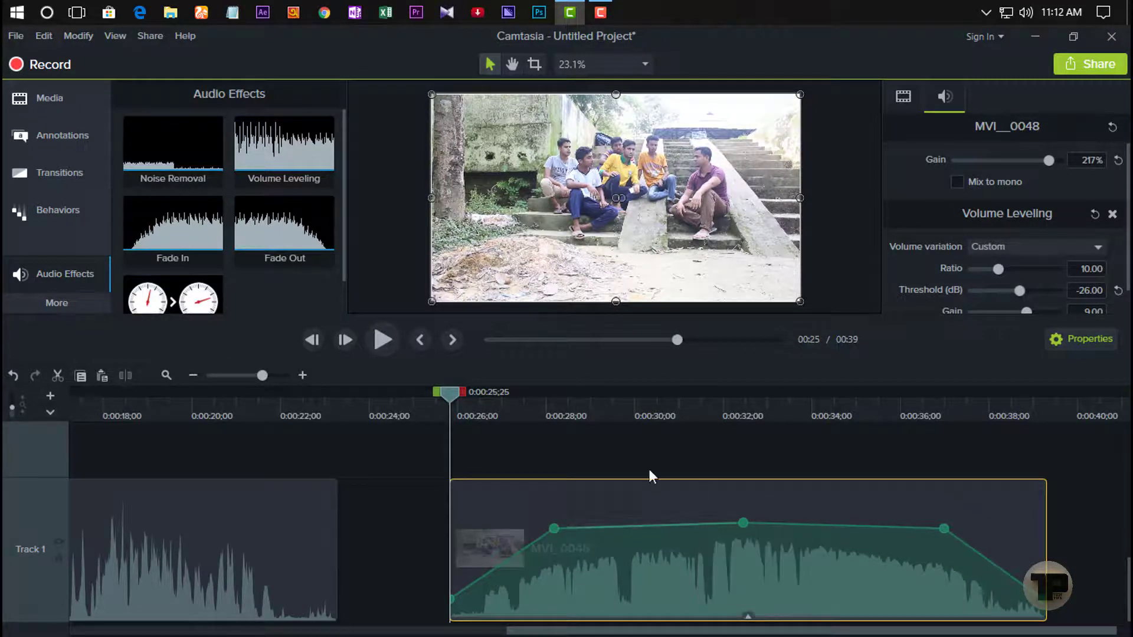
Step: Reduce the timeline track height and move the last MVI_0048 clip up to Track 2, starting at about 0:00:24;26
left_click(13, 416)
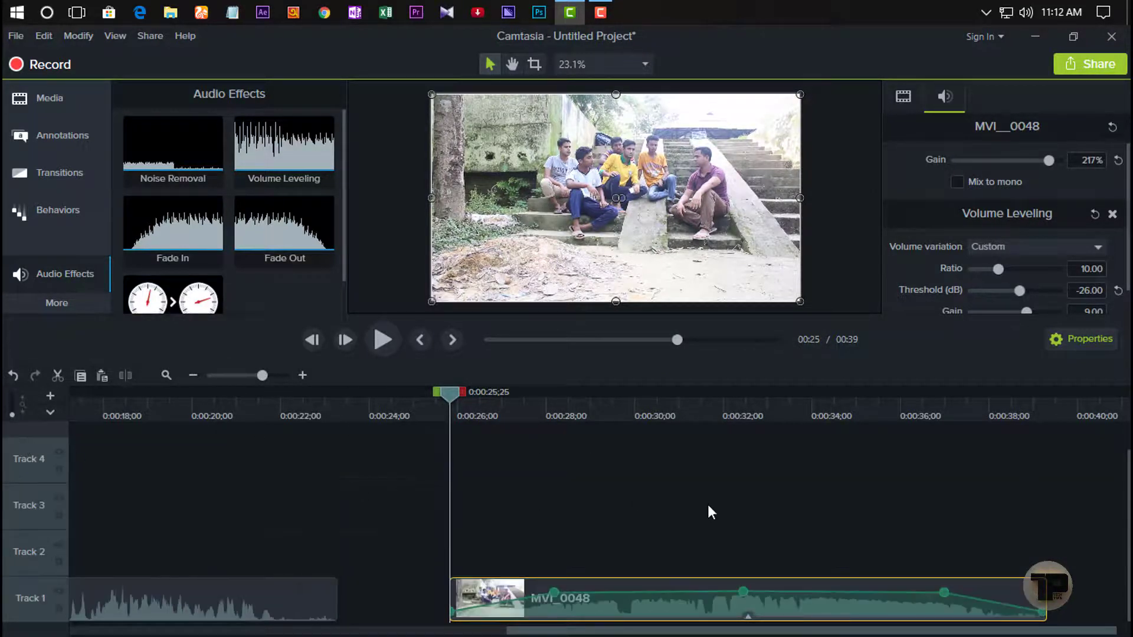
left_click(468, 520)
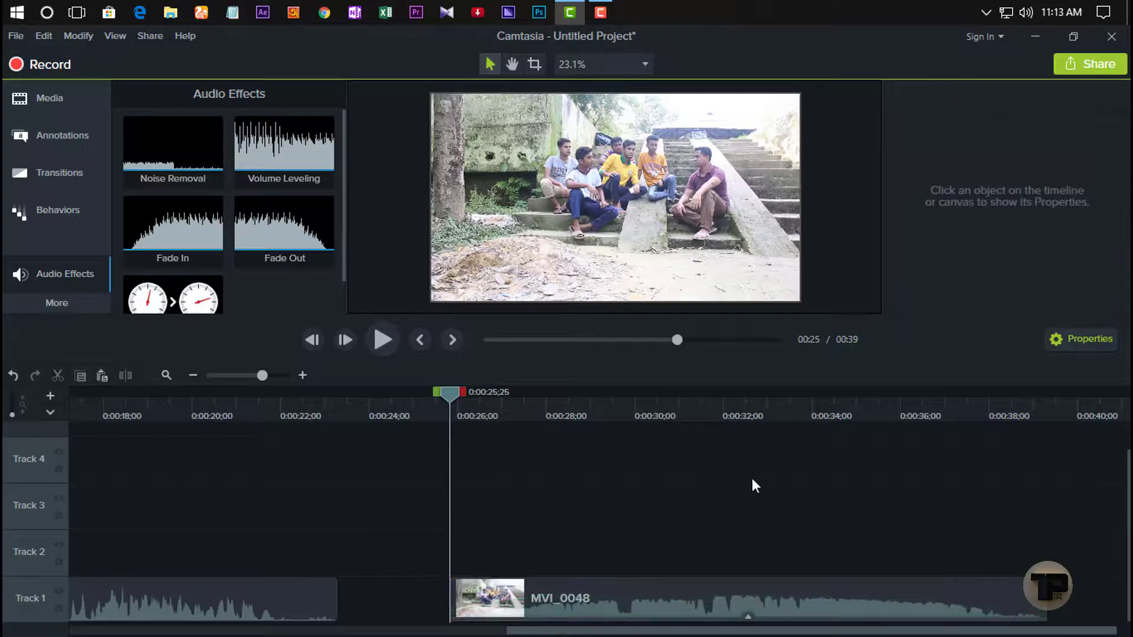
left_click(858, 605)
left_click(904, 96)
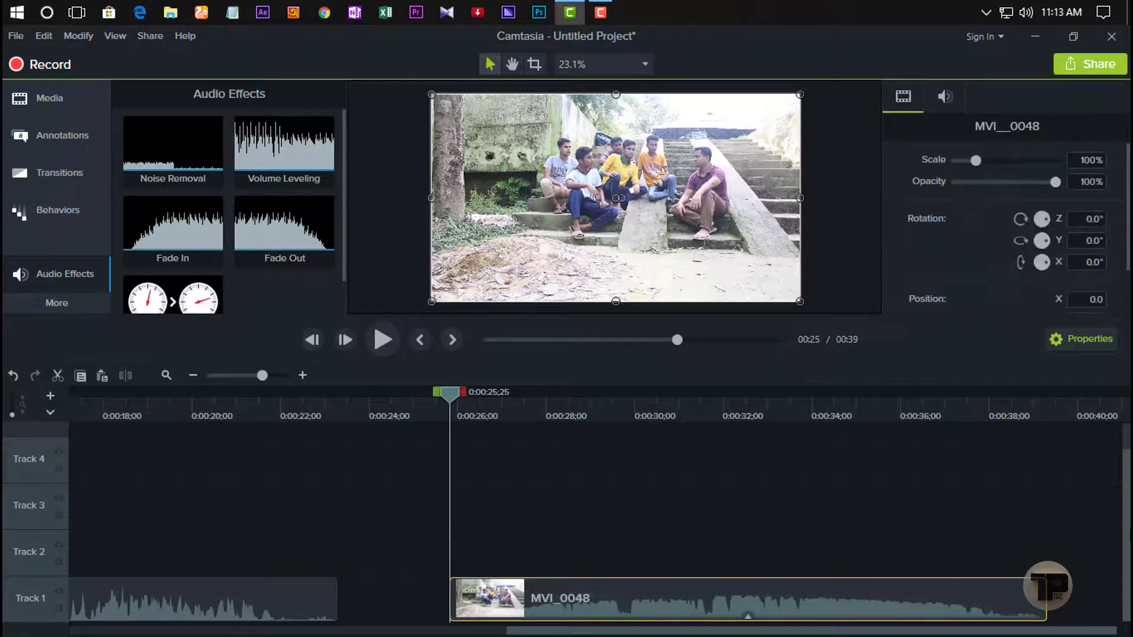
left_click_drag(734, 605, 692, 553)
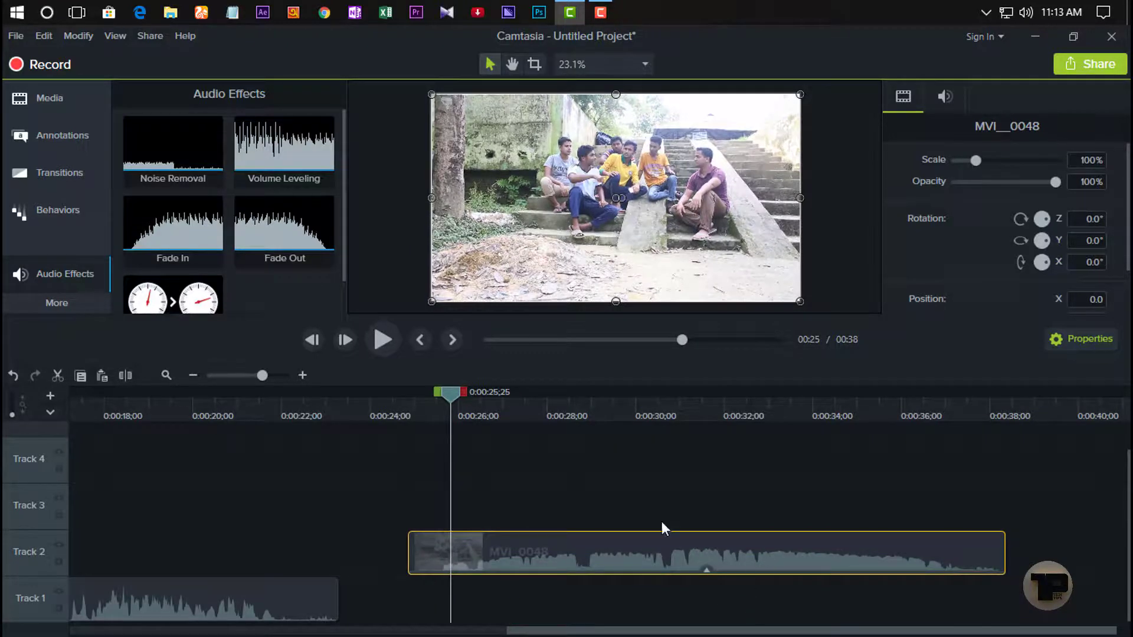
Step: Separate the audio and video of the MVI_0048 clip on Track 2 and select each part in turn
right_click(534, 566)
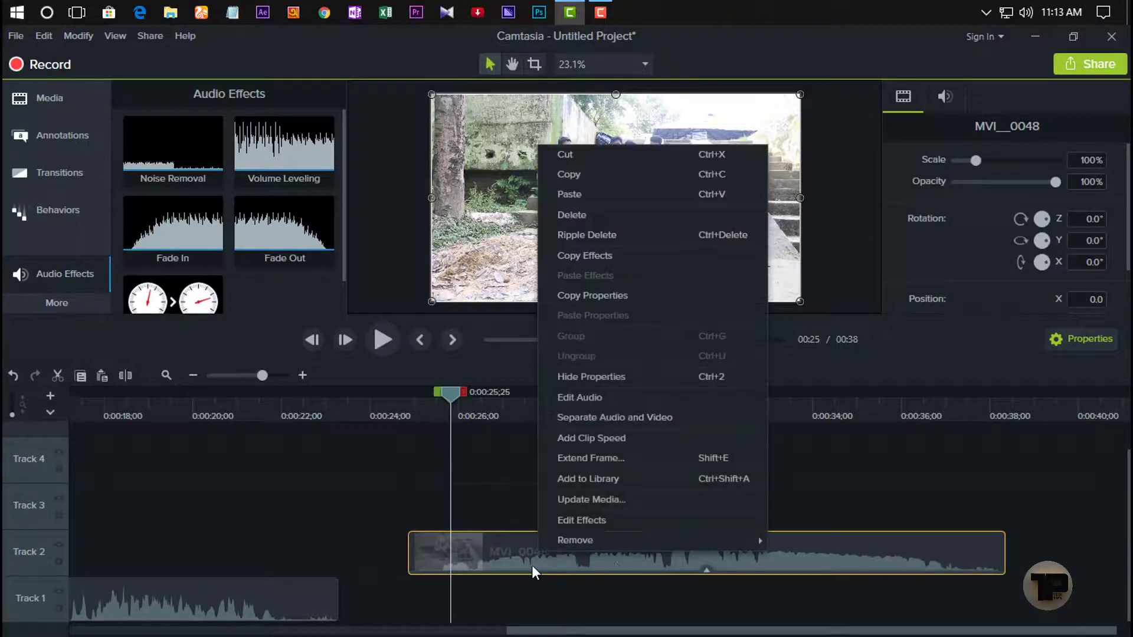
left_click(624, 419)
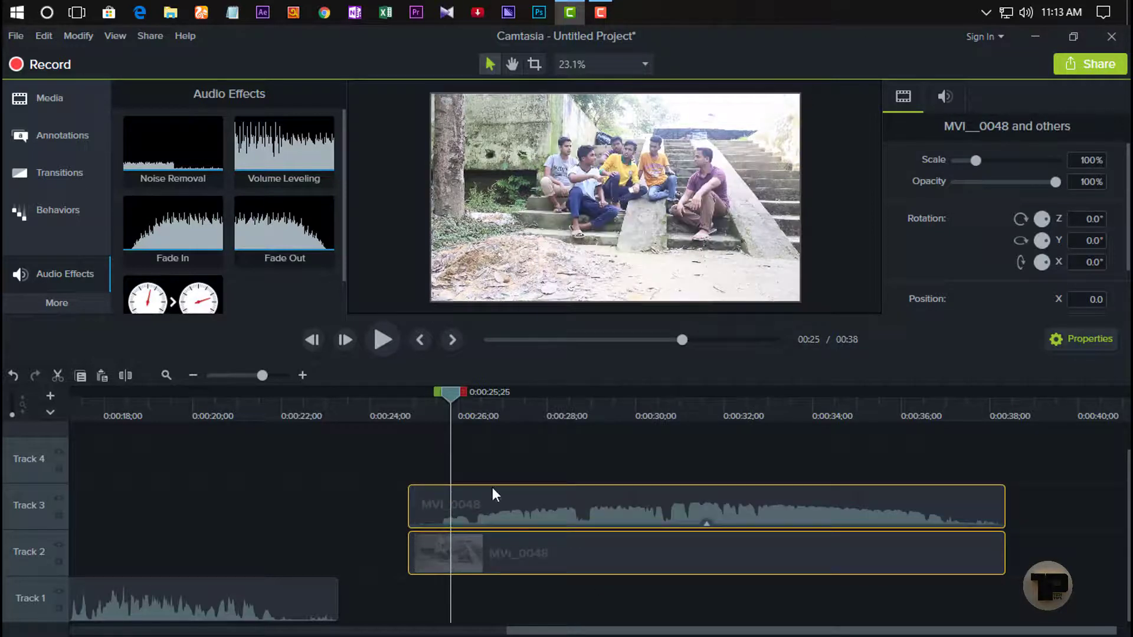
left_click(492, 488)
left_click(492, 560)
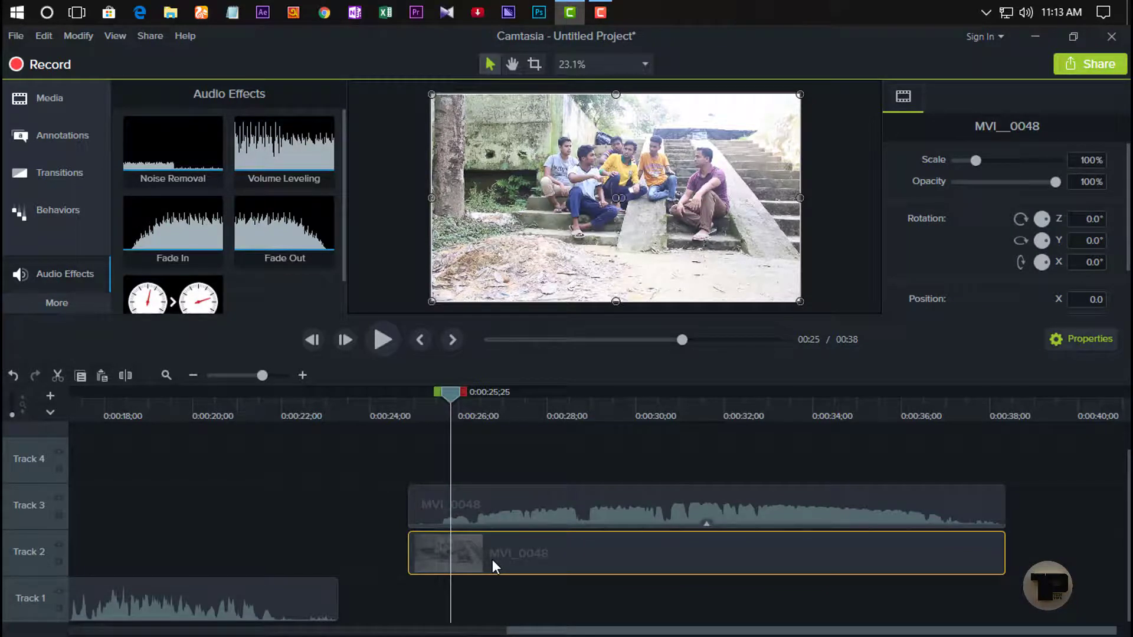
left_click(464, 511)
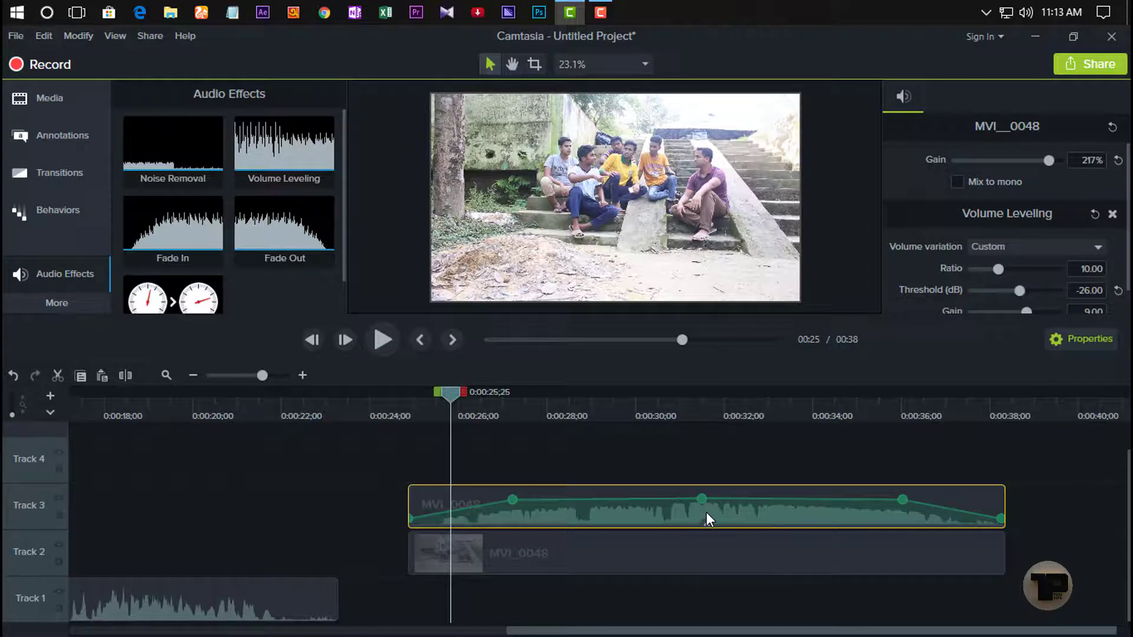
Step: Delete the separated MVI_0048 audio from Track 3 and place the playhead at the start of the remaining video, about 0:00:24;27
right_click(707, 512)
left_click(769, 246)
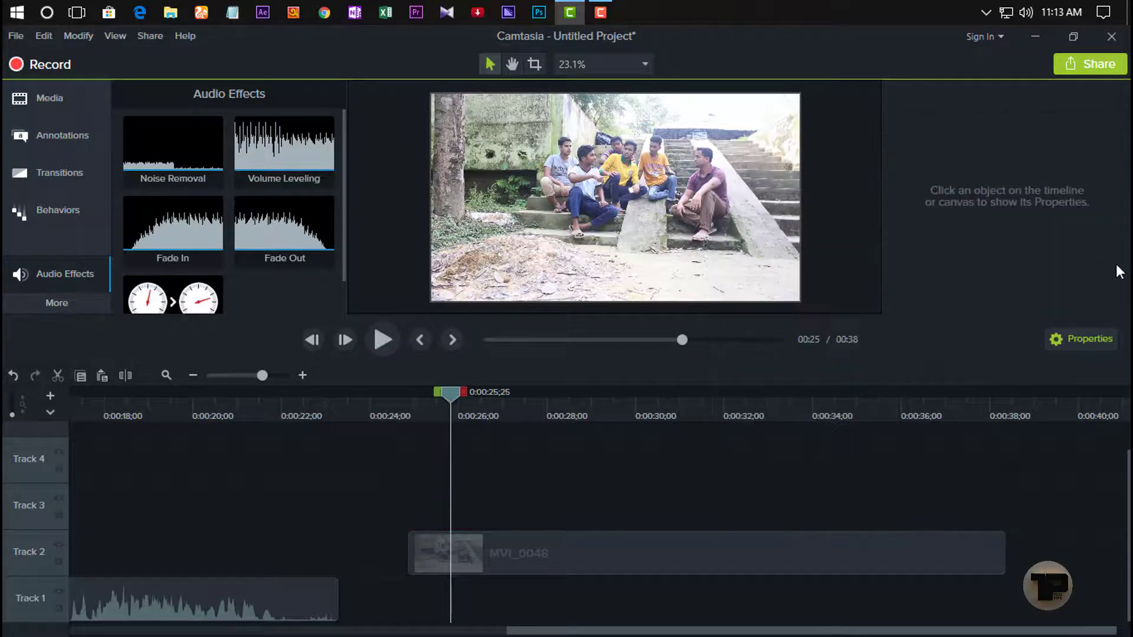
left_click(585, 566)
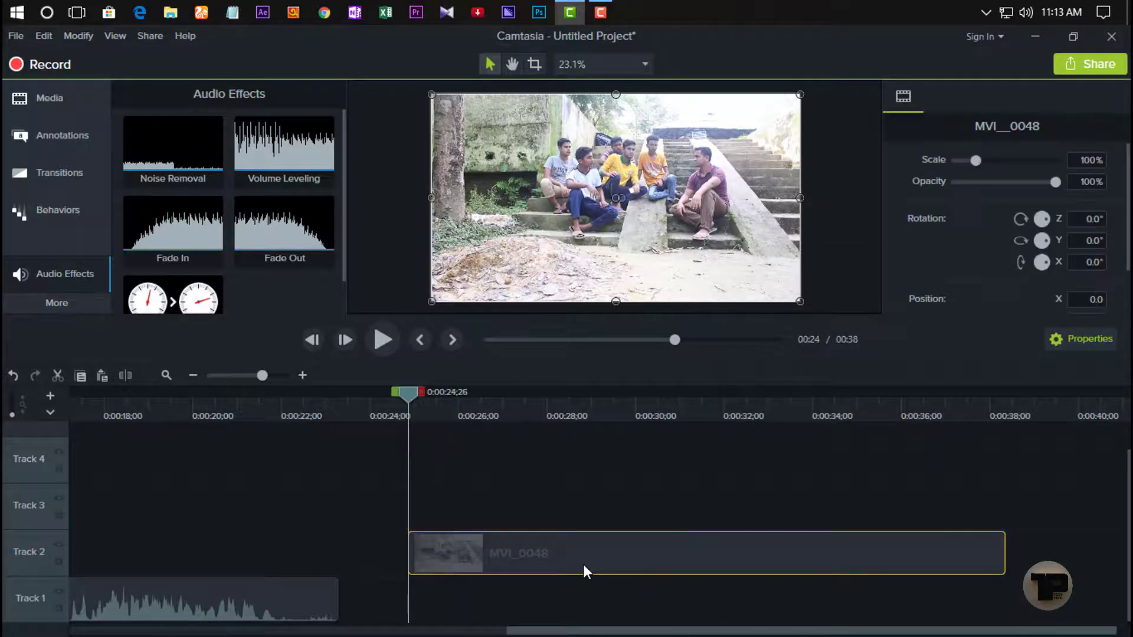
left_click_drag(406, 409, 412, 476)
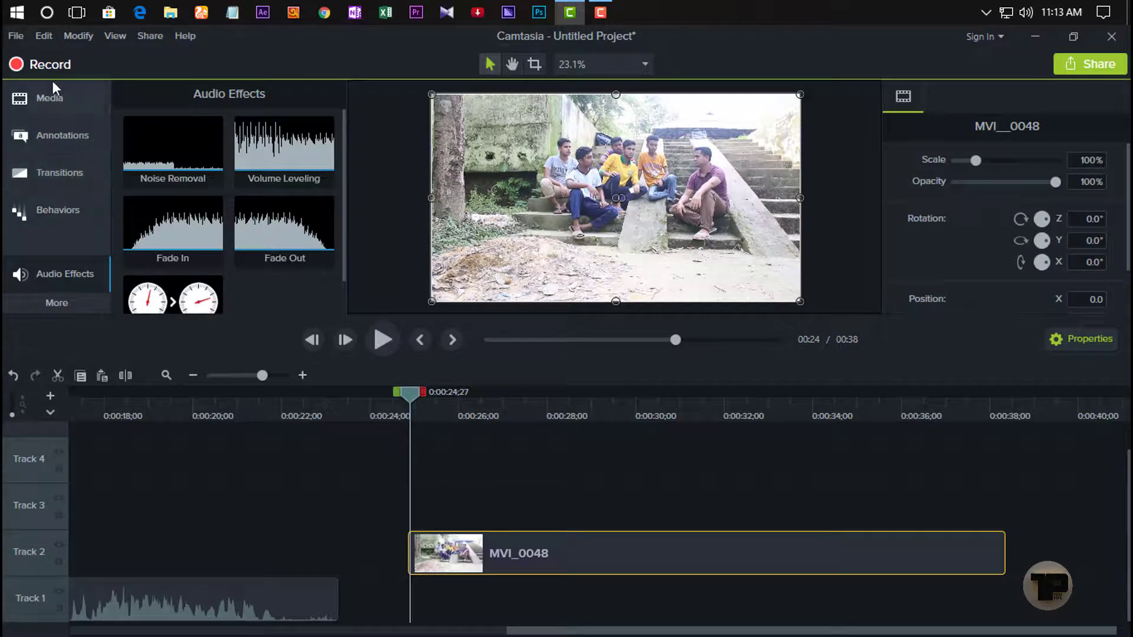
Step: Import Undeniable.mp3 from the lol folder in Downloads into the Media Bin
left_click(55, 96)
scroll(295, 278, "down", 2)
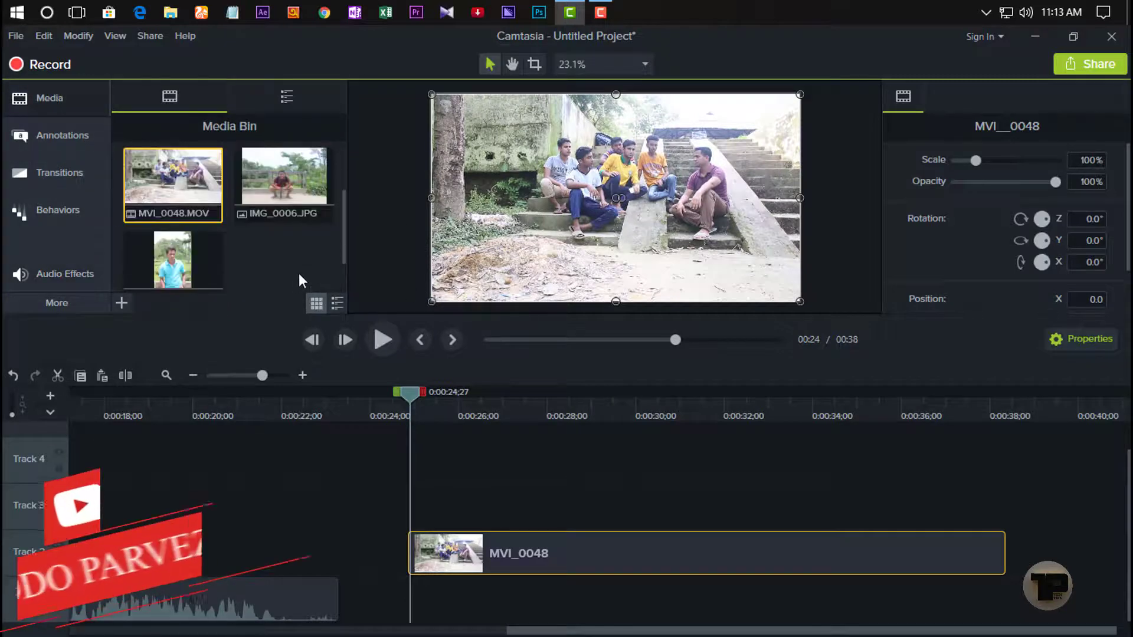
right_click(302, 267)
left_click(475, 275)
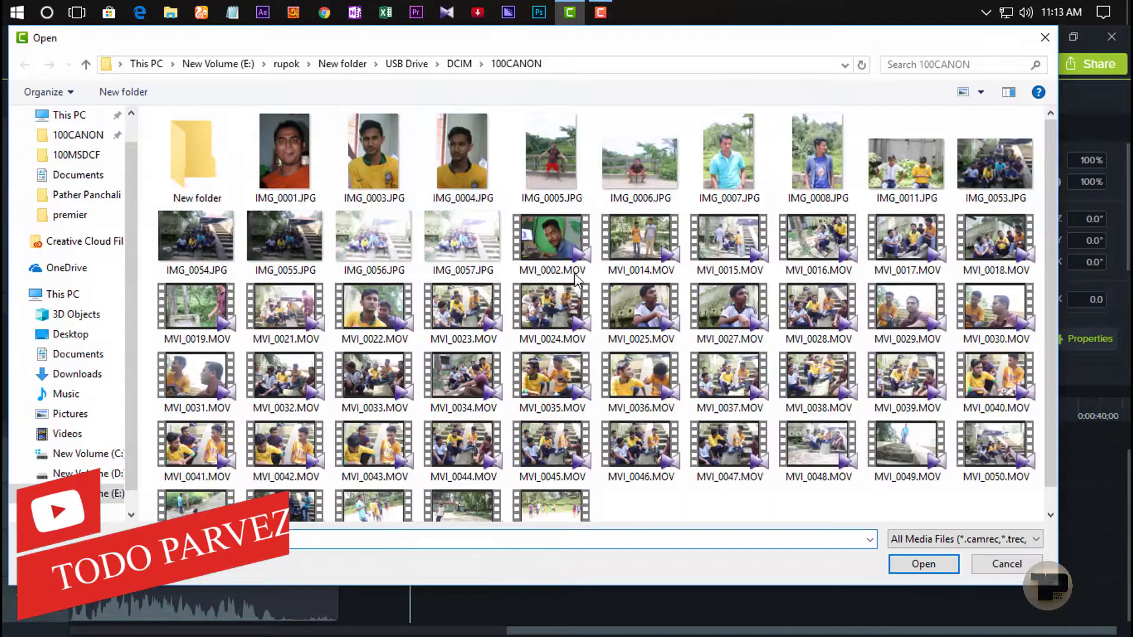
left_click(152, 67)
double_click(856, 165)
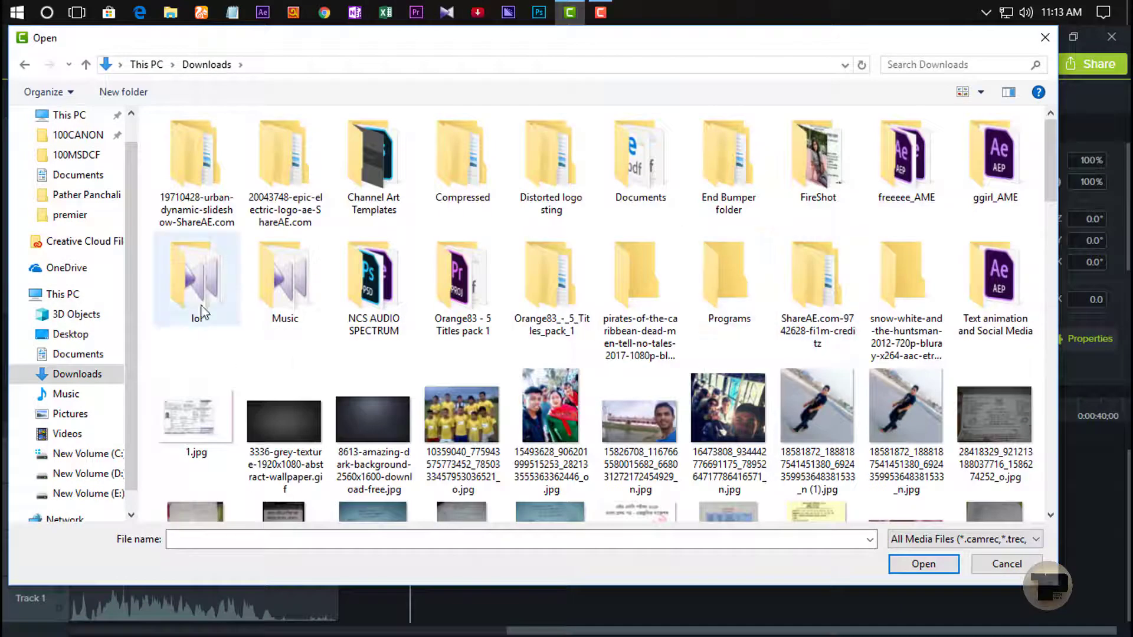
double_click(281, 294)
left_click(208, 65)
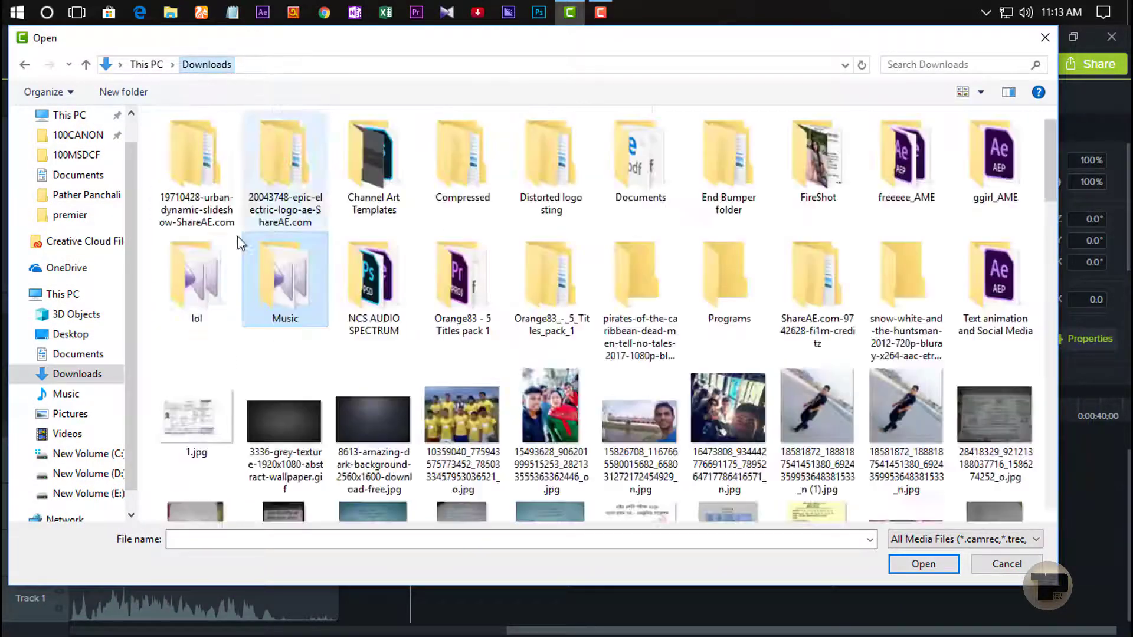
double_click(190, 277)
scroll(255, 524, "down", 10)
double_click(254, 516)
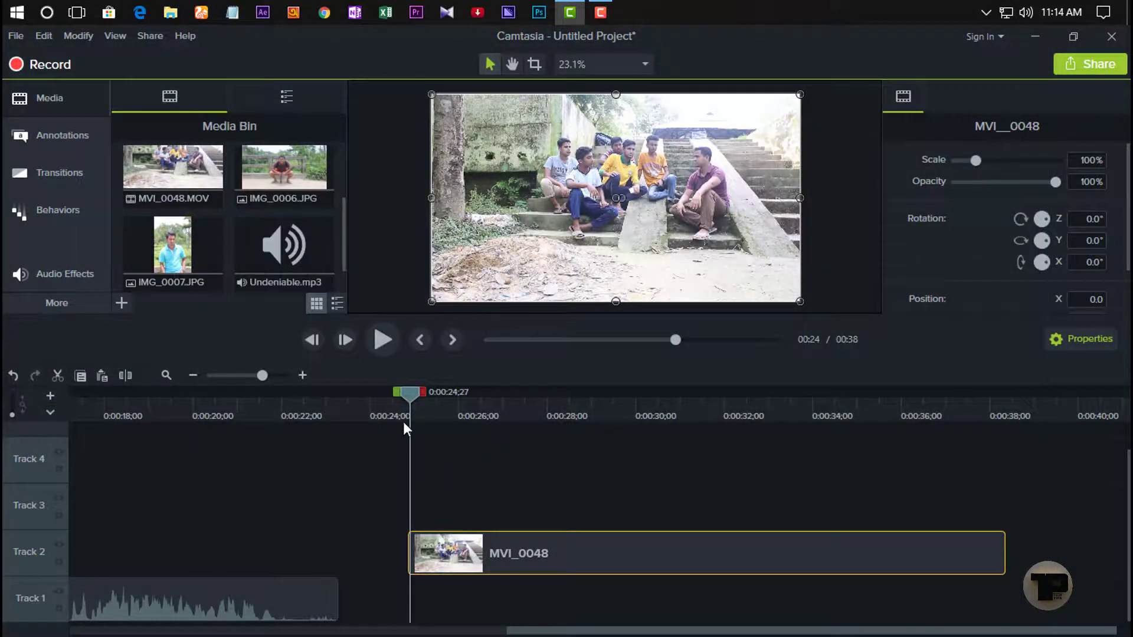
Step: Record a voice narration over the Track 2 MVI_0048 clip from 0:00:24;26, saved as Narration 4.m4a, and play it back
left_click(69, 302)
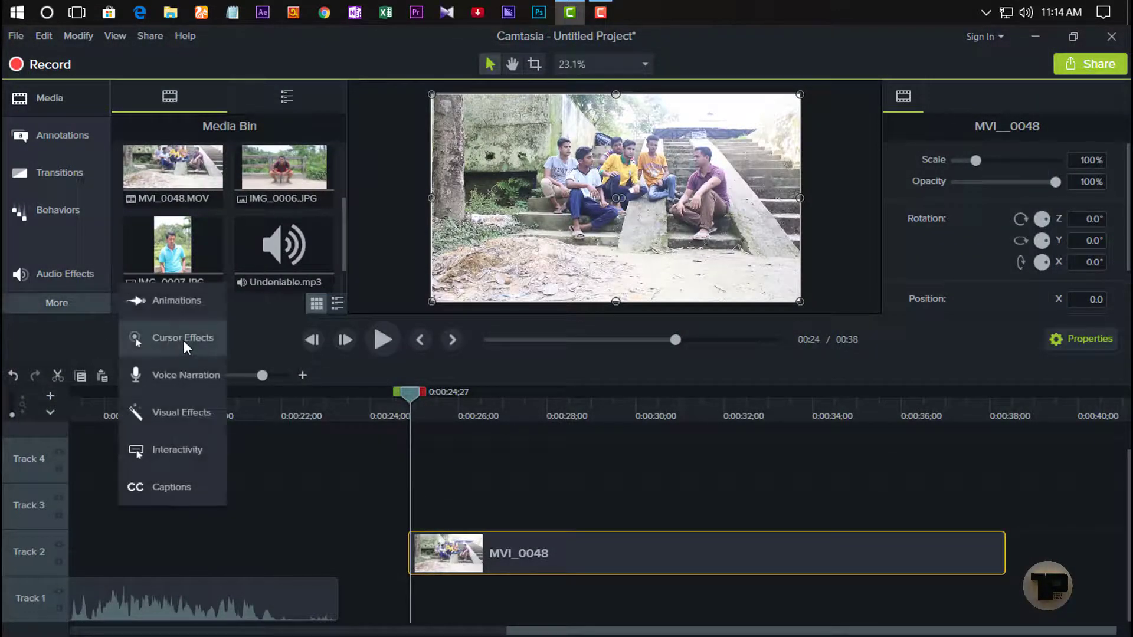
left_click(184, 382)
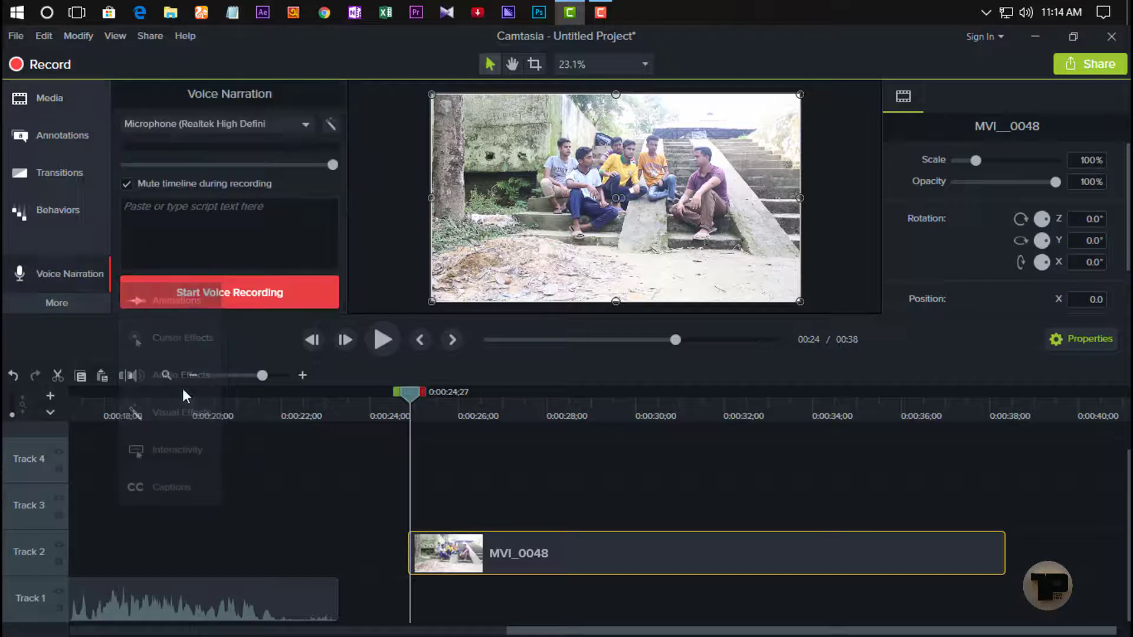
left_click(405, 413)
left_click_drag(405, 412, 409, 416)
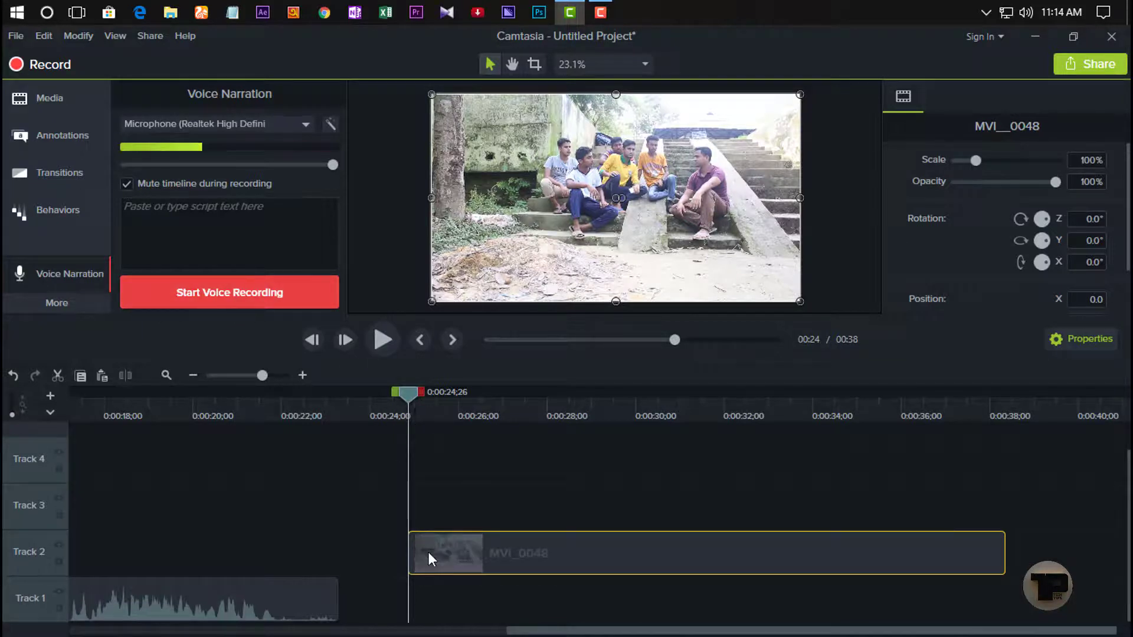
left_click(198, 298)
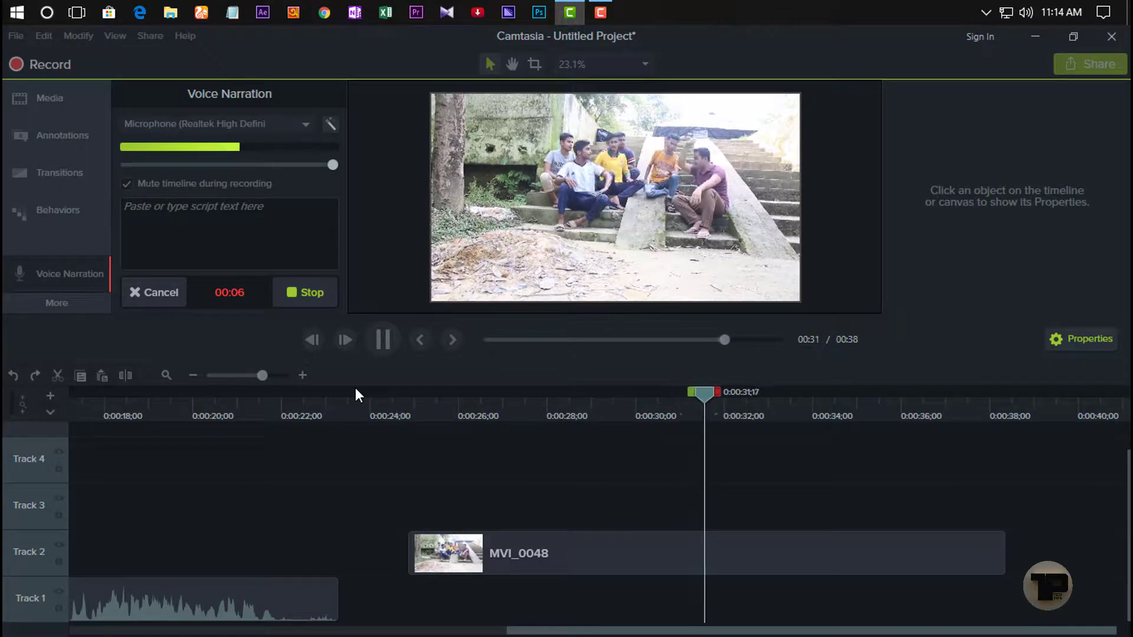
left_click(303, 300)
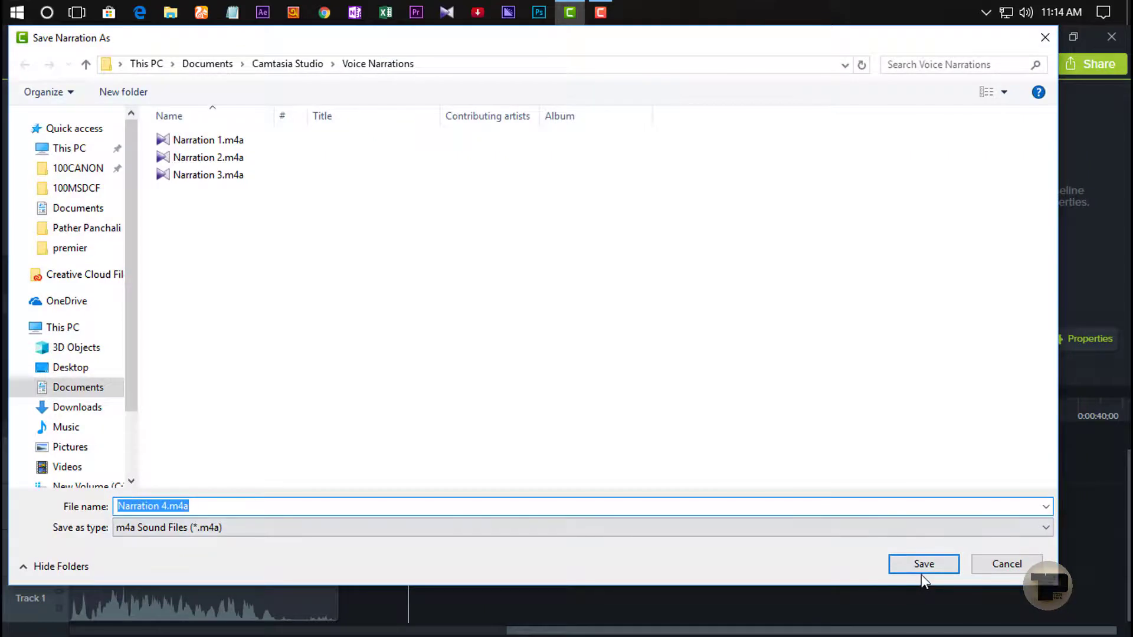
left_click(922, 567)
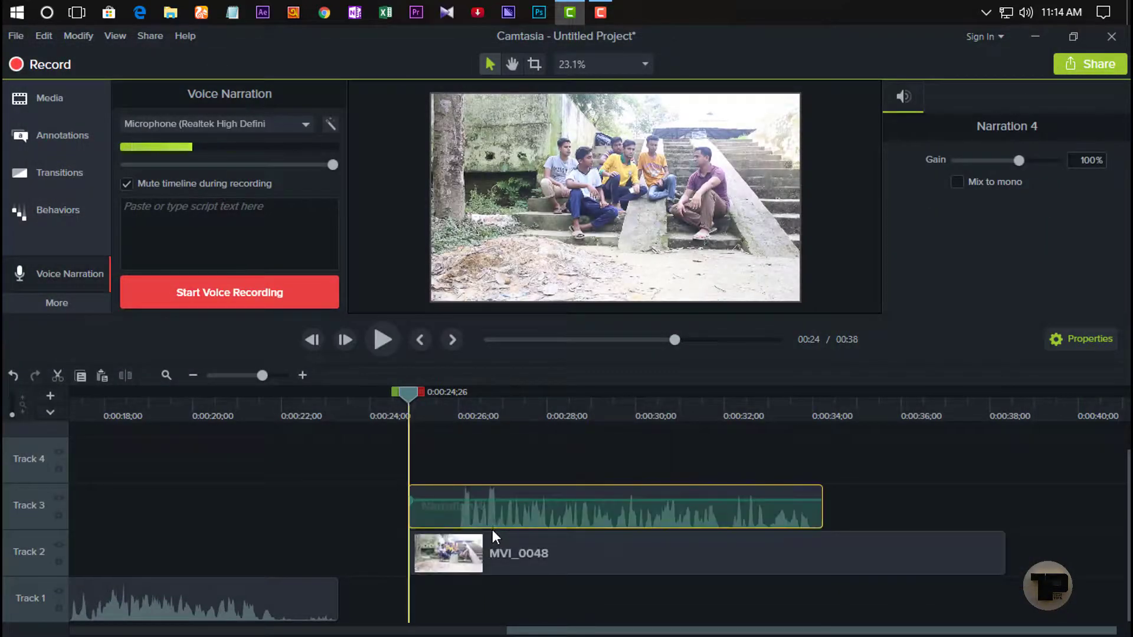
left_click(383, 341)
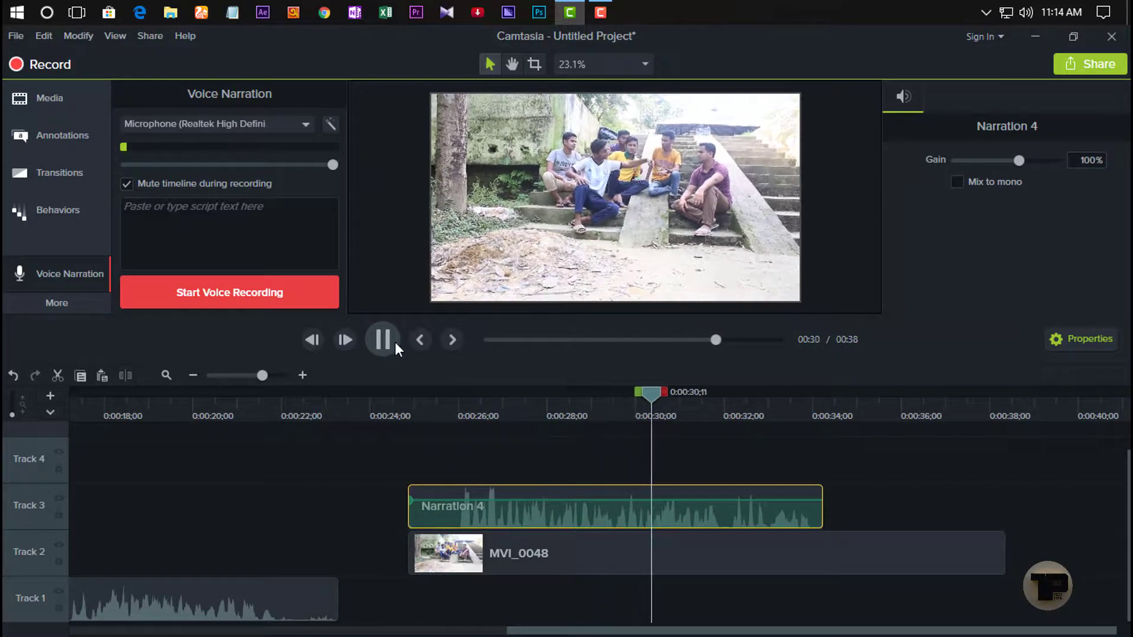
left_click(383, 340)
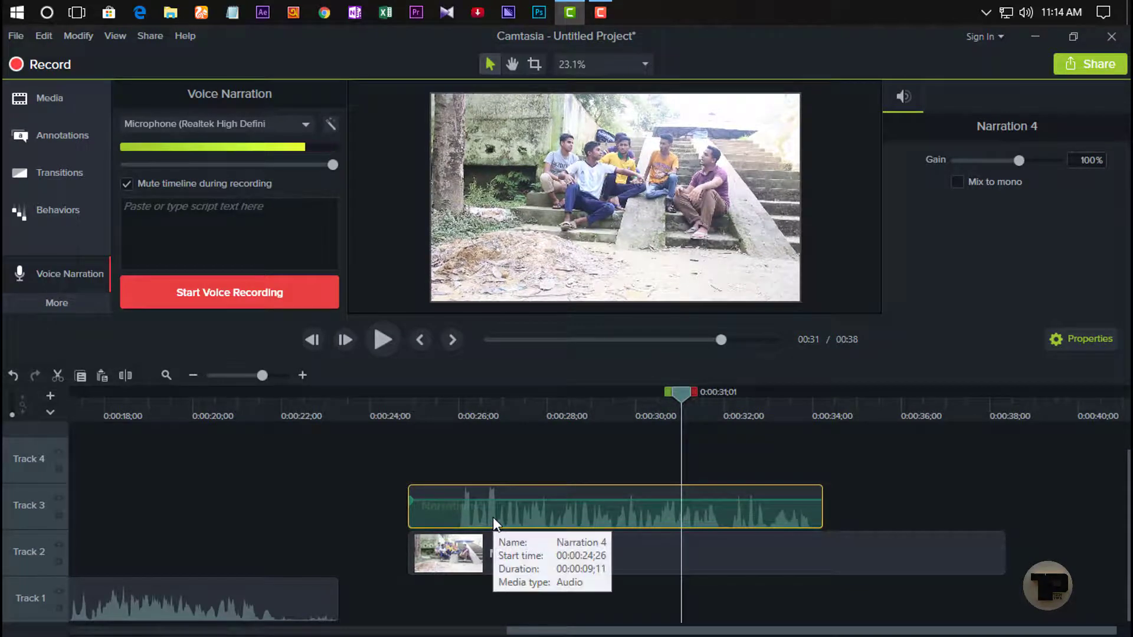
Step: Place Undeniable.mp3 from the Media Bin on Track 4 at the start of the timeline
left_click(253, 375)
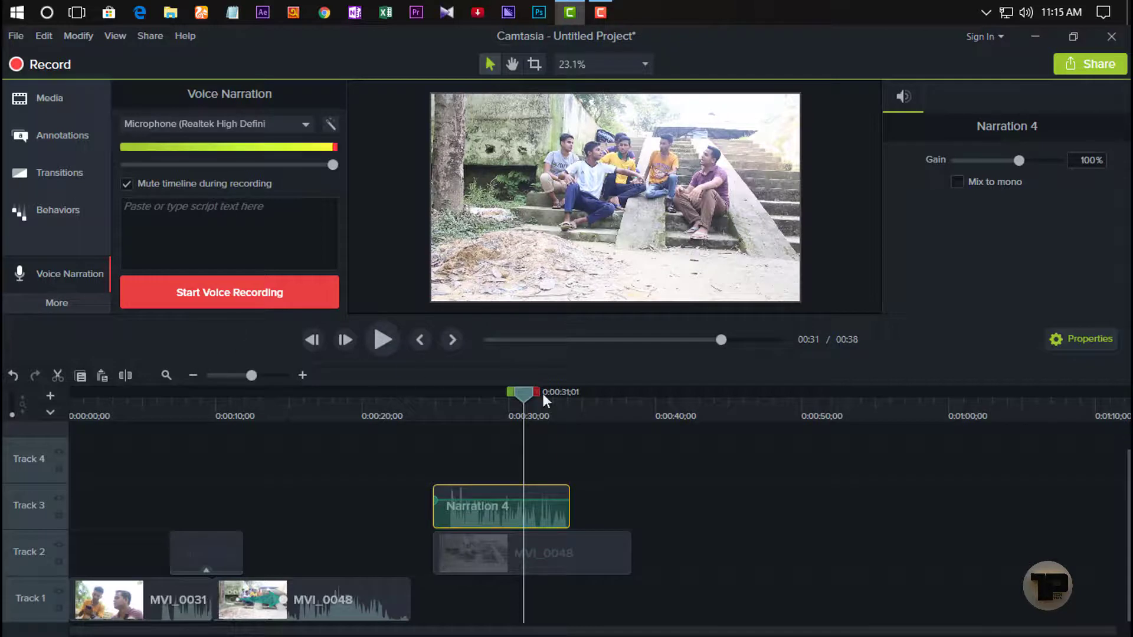
left_click(72, 407)
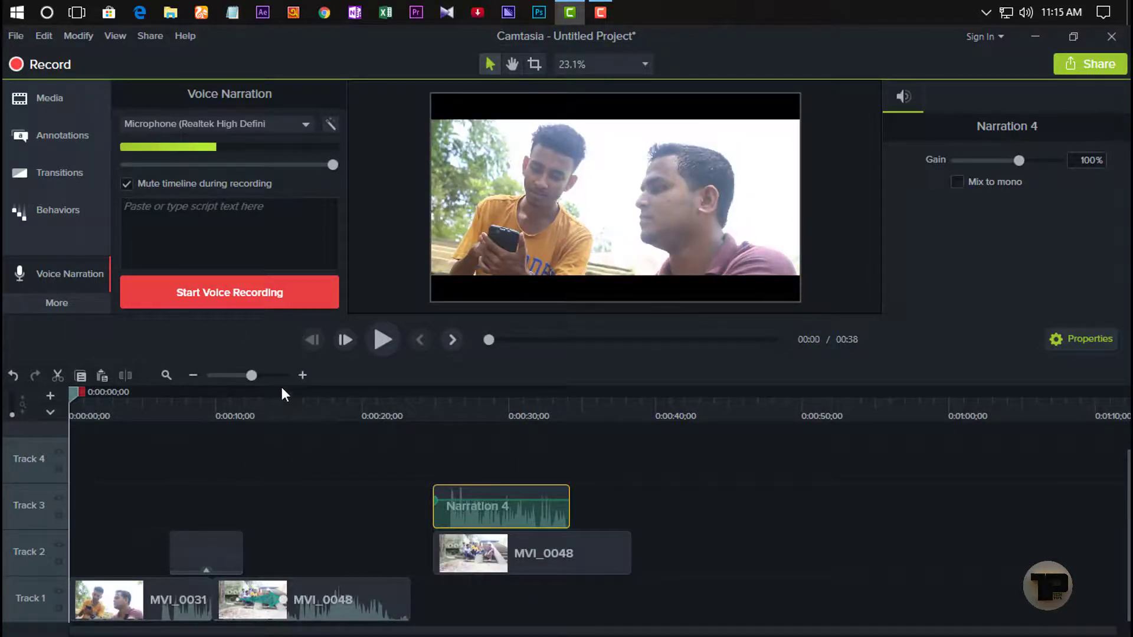
left_click(61, 111)
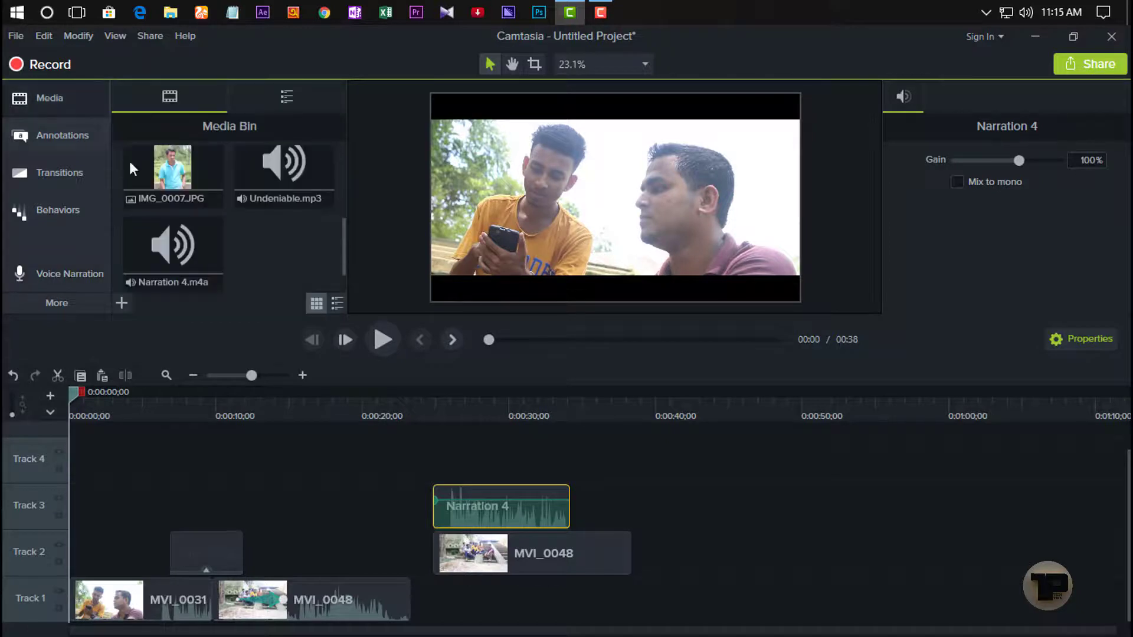
left_click(274, 177)
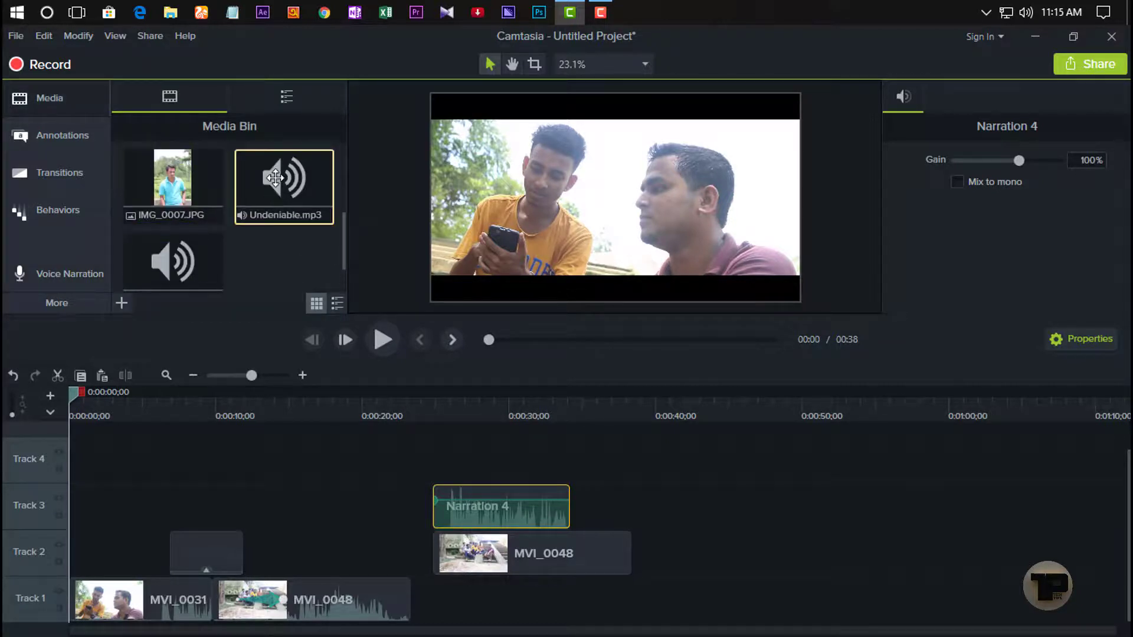
left_click_drag(275, 177, 48, 553)
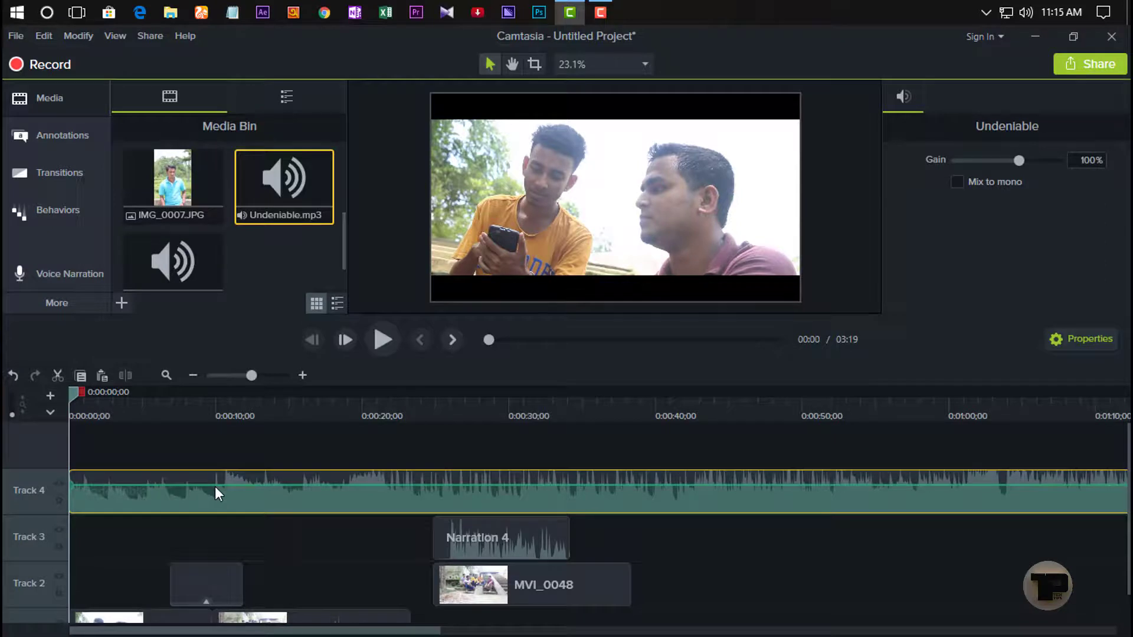
Step: Lower the volume of the Undeniable clip on Track 4 and preview the mix from the start to about 0:00:11
left_click_drag(215, 487, 232, 506)
left_click(382, 341)
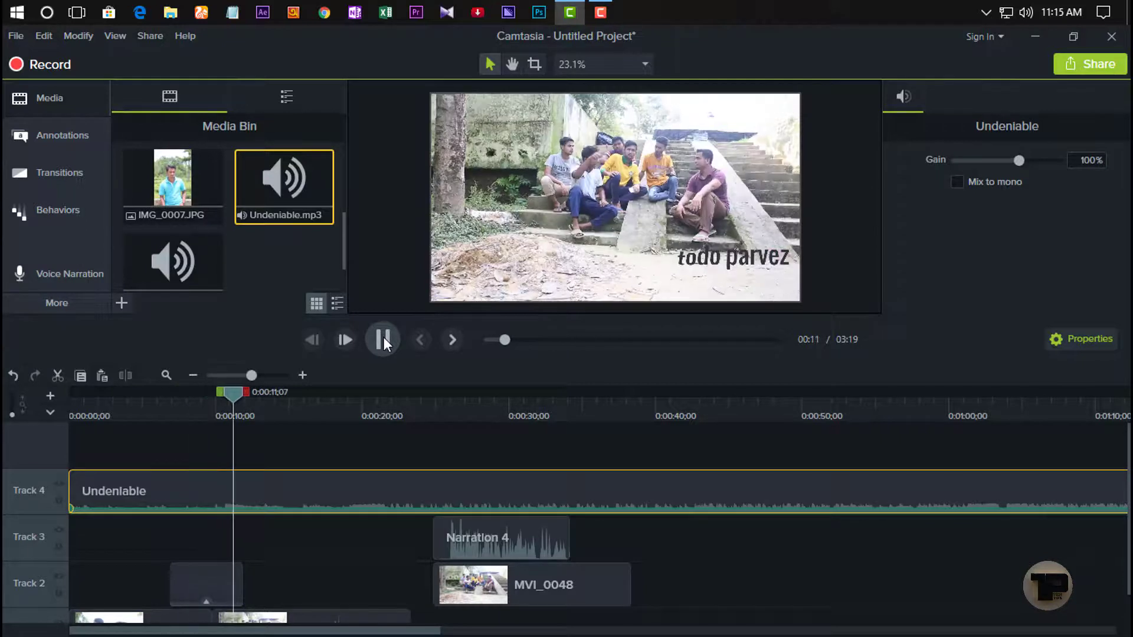
left_click(384, 337)
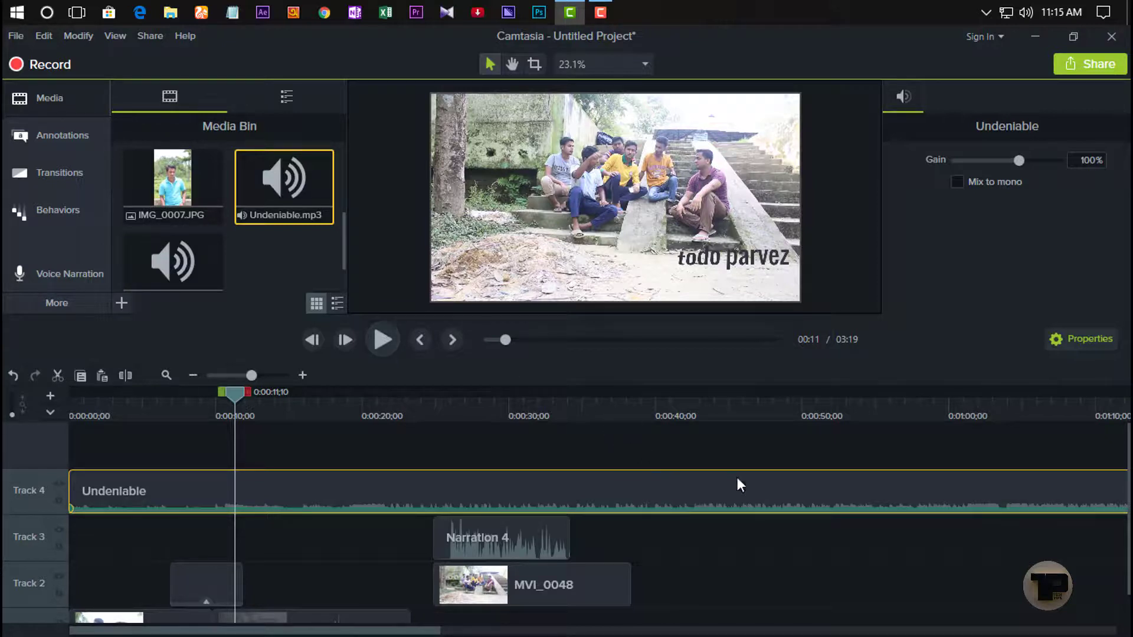
Step: Split the Undeniable clip at 0:00:37;24, near the end of the video, and delete the part after the split
left_click_drag(246, 377, 235, 378)
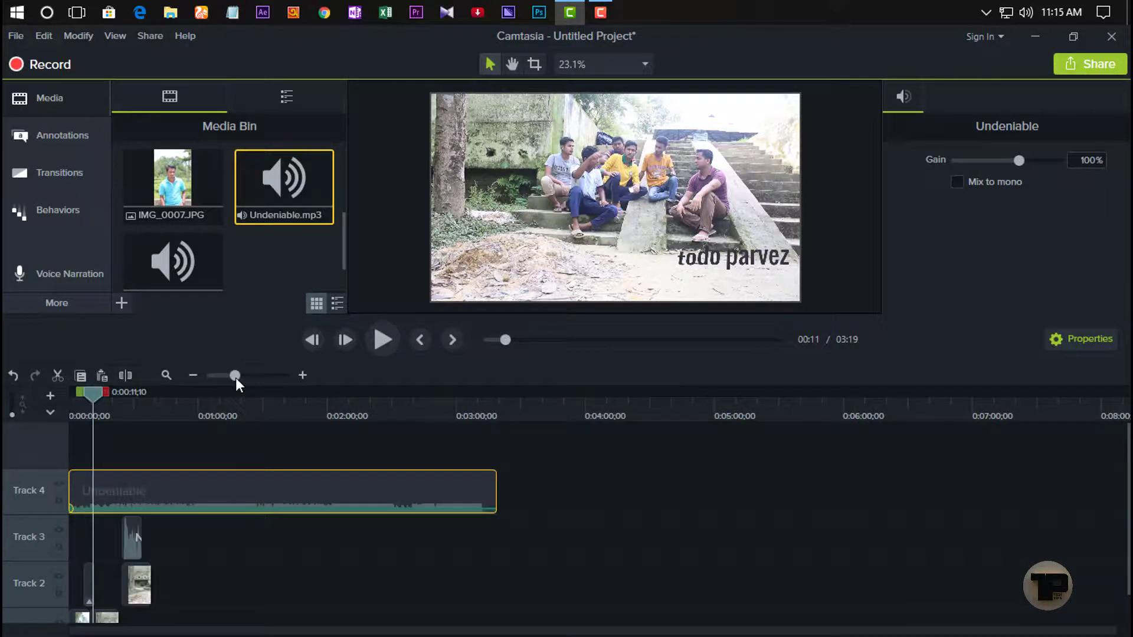
left_click(146, 412)
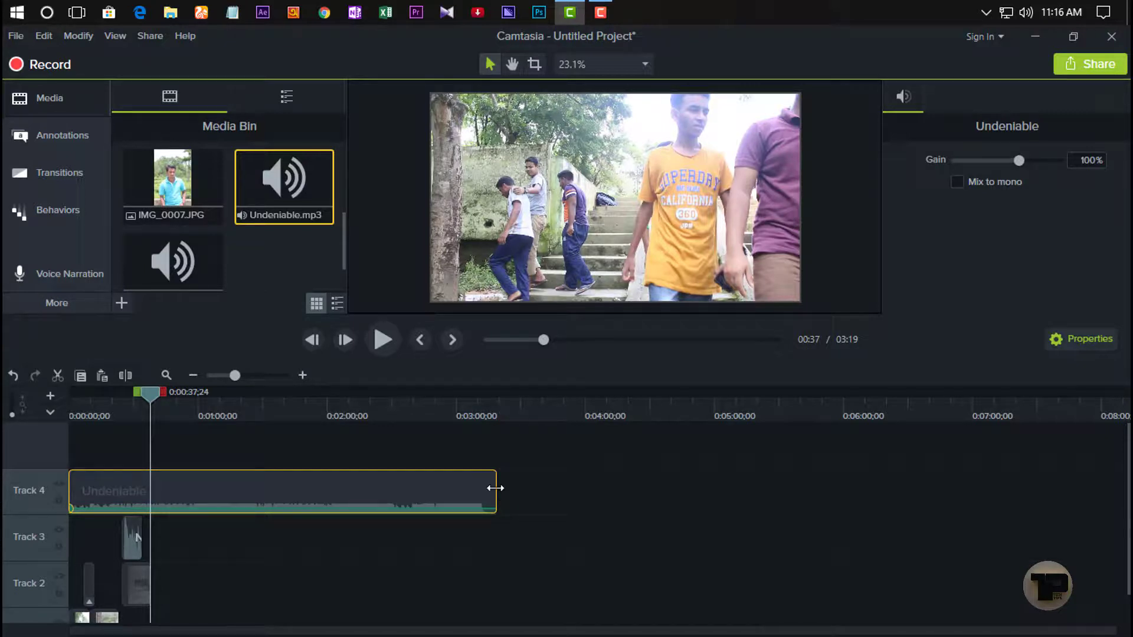
left_click_drag(495, 488, 421, 508)
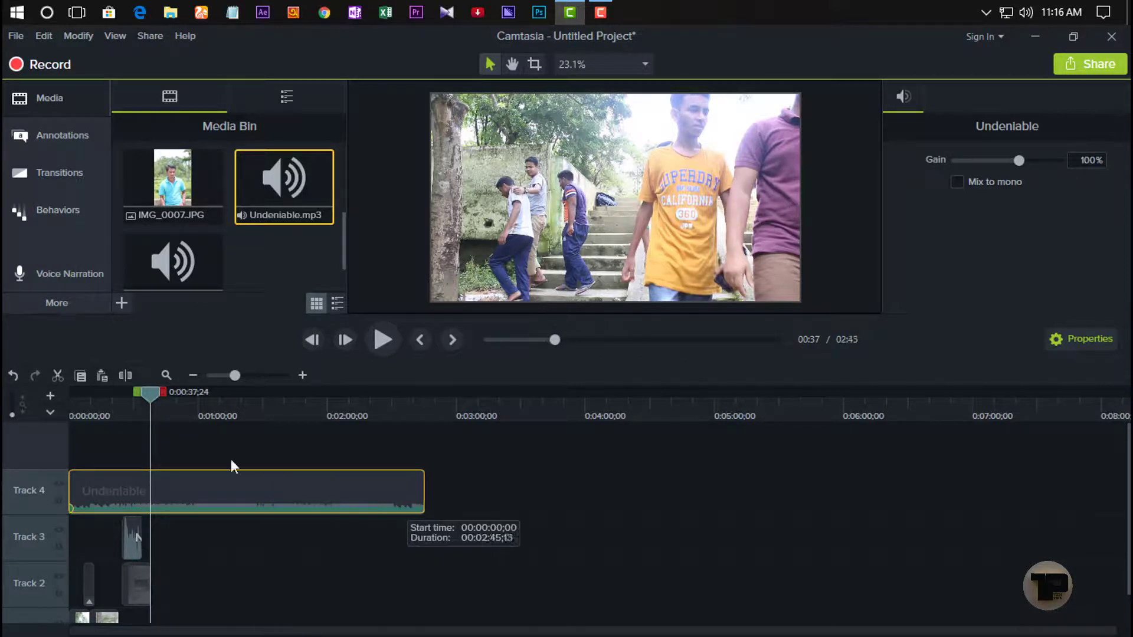
left_click(132, 377)
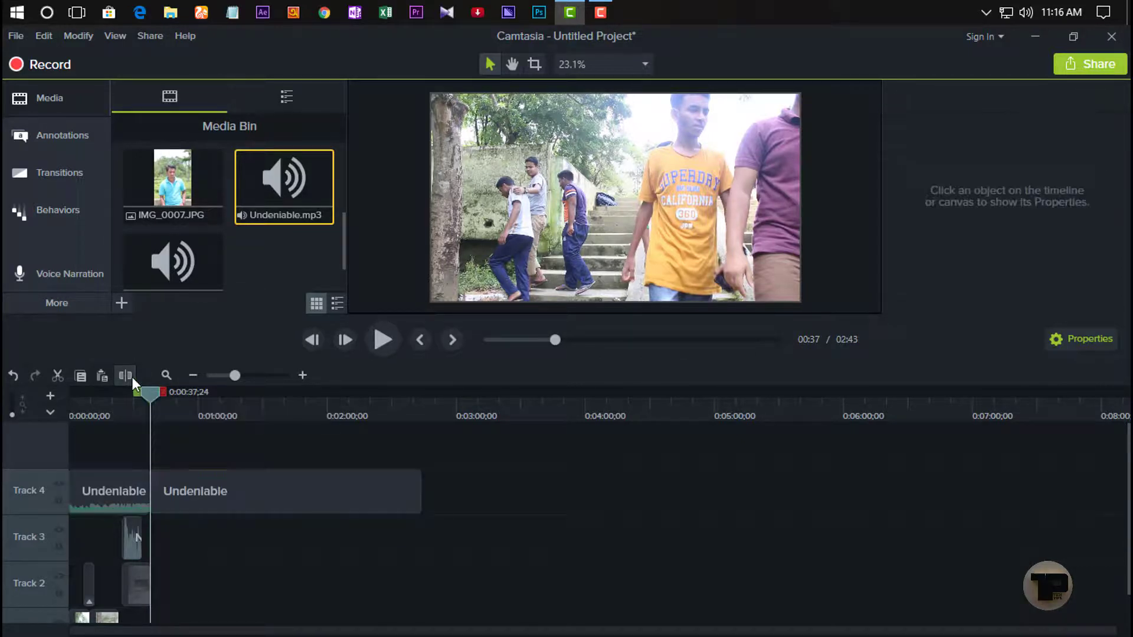
left_click(191, 496)
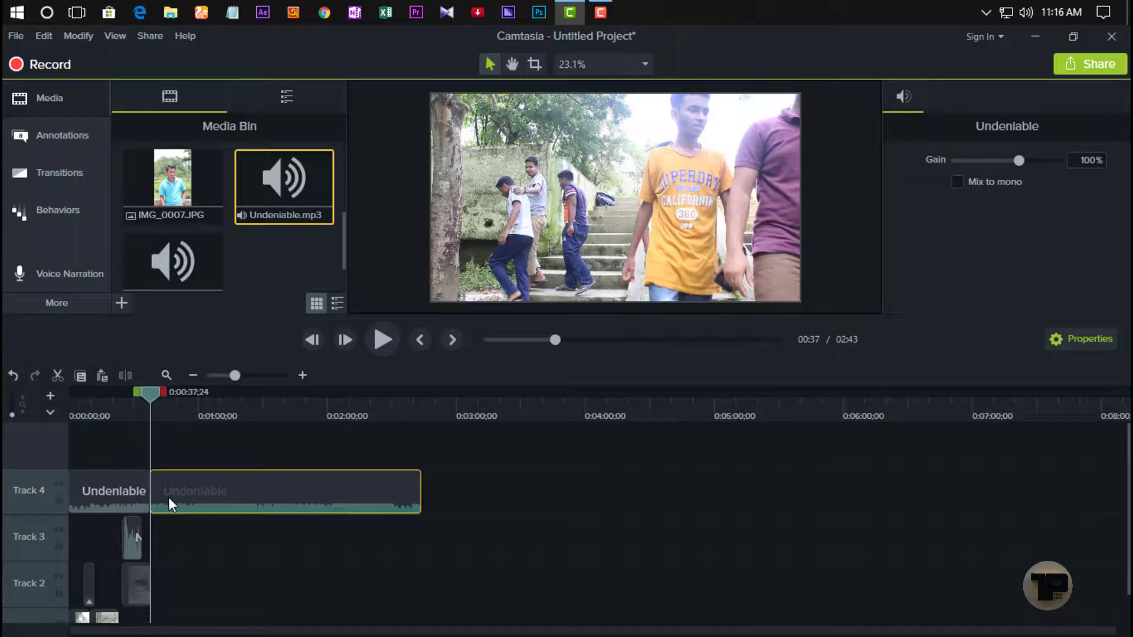
key("Delete")
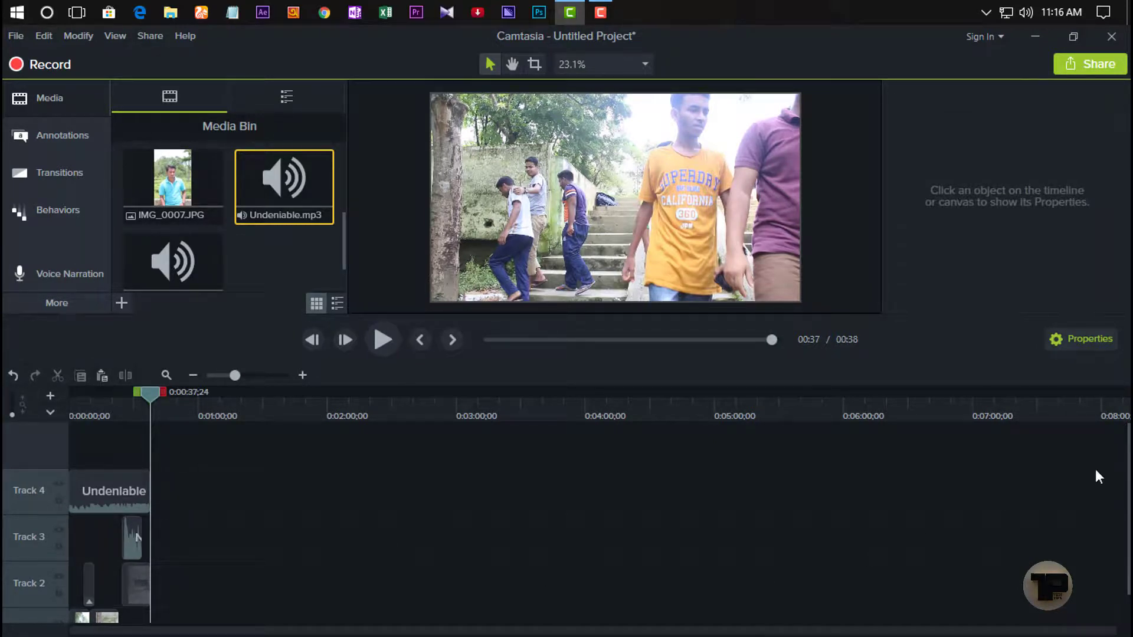
Step: Select the MVI_0031 clip on Track 1 and place the playhead at about 0:00:02;13
scroll(1080, 483, "down", 1)
mouse_move(249, 375)
left_mouse_down()
mouse_move(267, 374)
mouse_move(243, 376)
mouse_move(252, 374)
left_mouse_up()
left_click(524, 413)
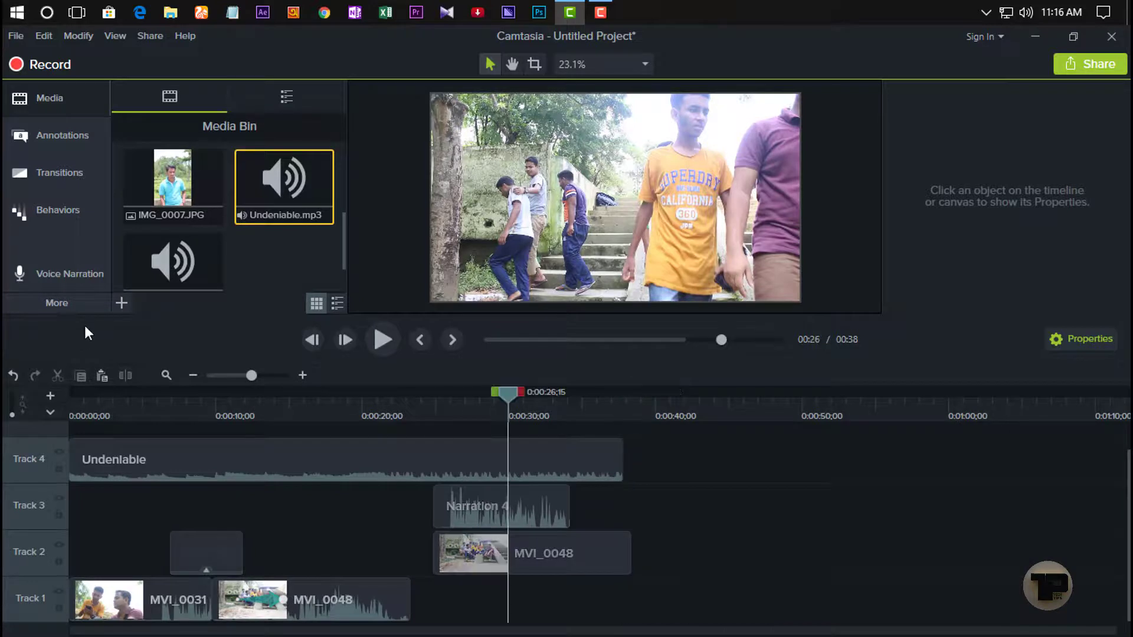
key("ctrl+Home")
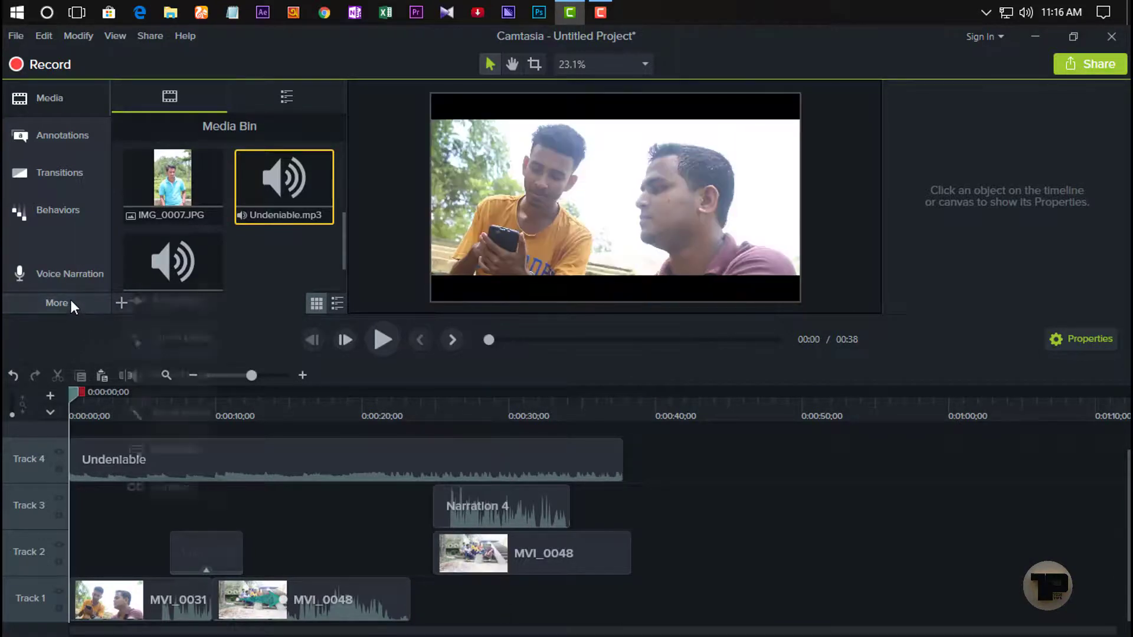
left_click(69, 299)
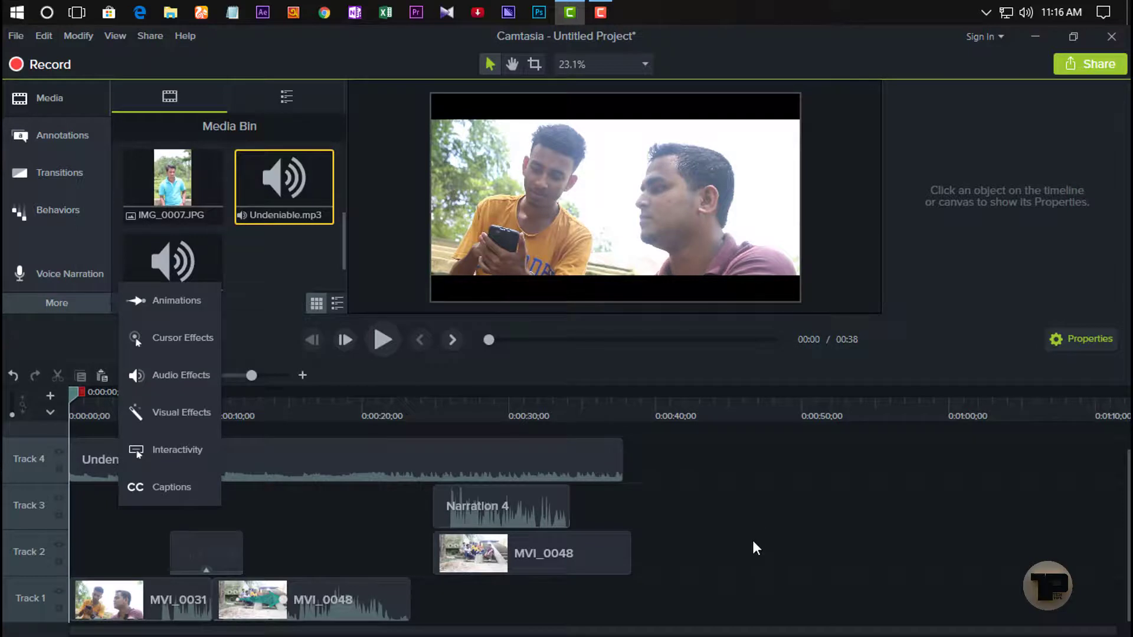
left_click(147, 604)
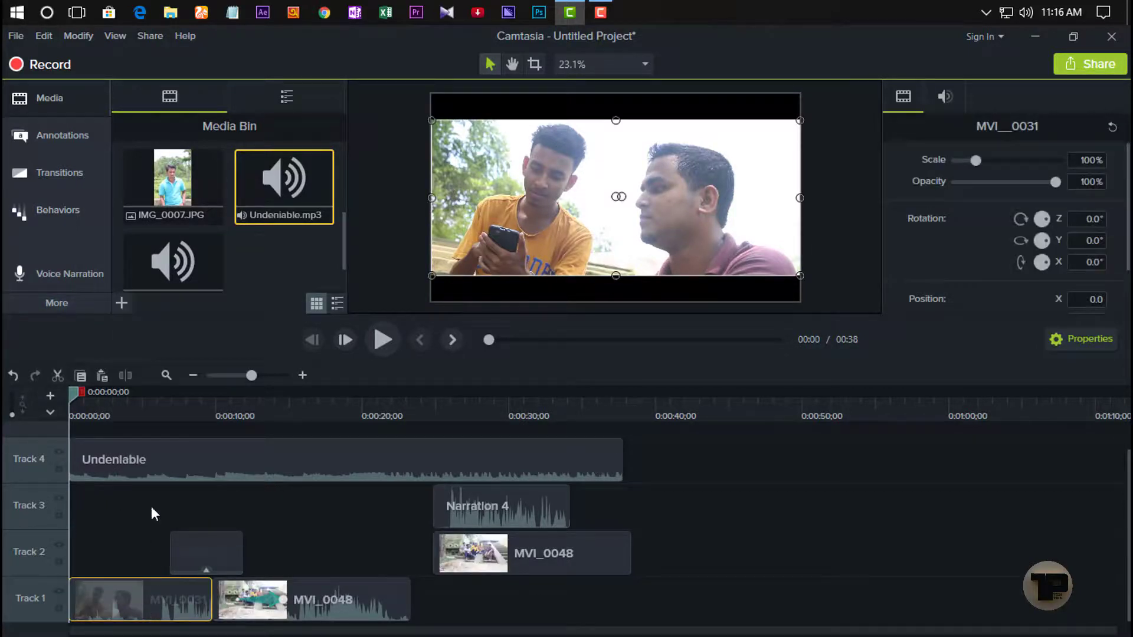
left_click(104, 400)
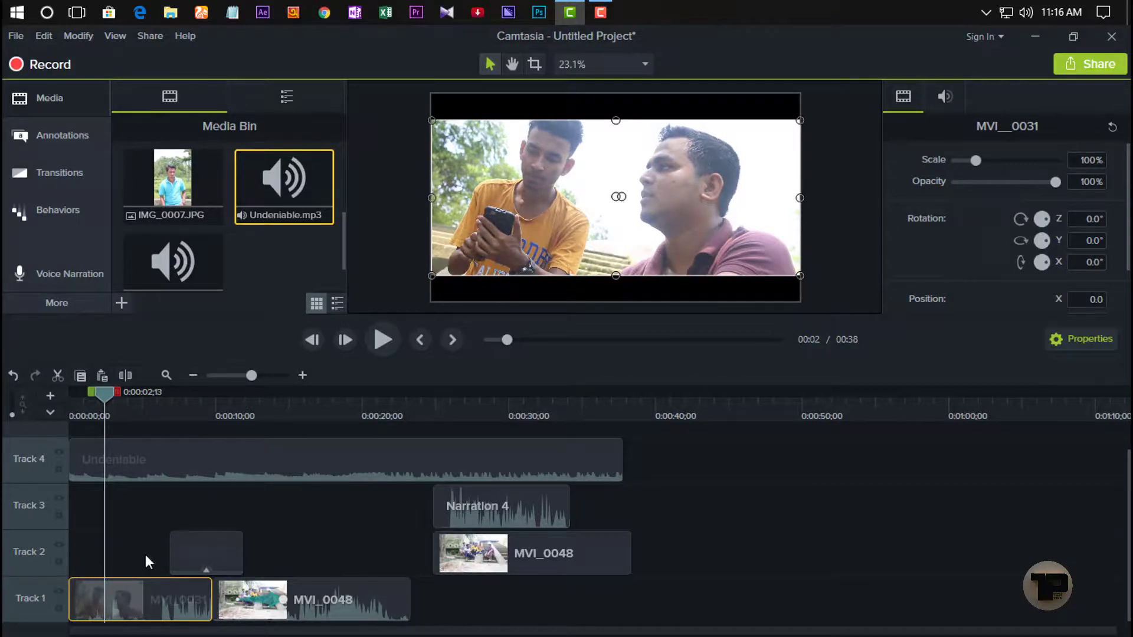
Step: Add the Border visual effect to the MVI_0031 clip and set its thickness to 10
left_click(65, 306)
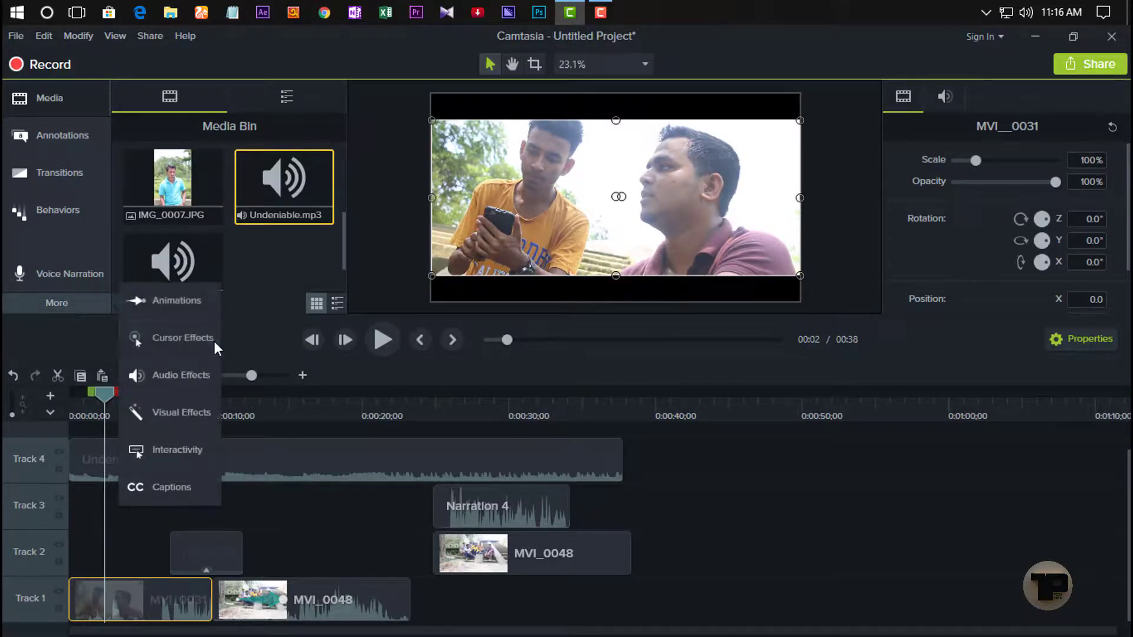
left_click(179, 416)
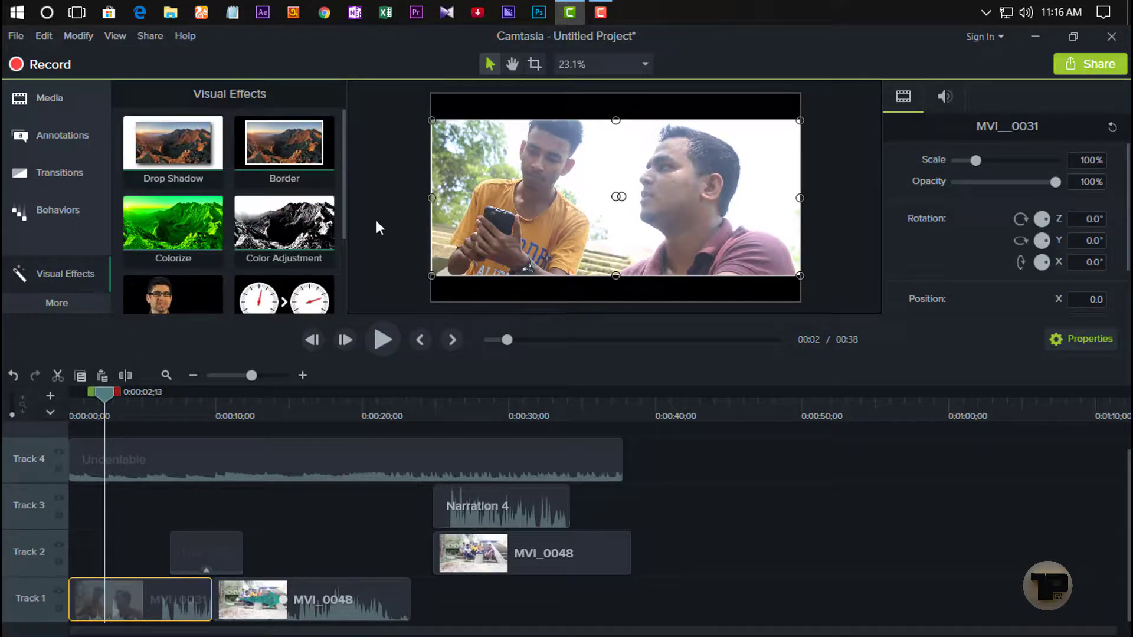
left_click_drag(293, 151, 170, 601)
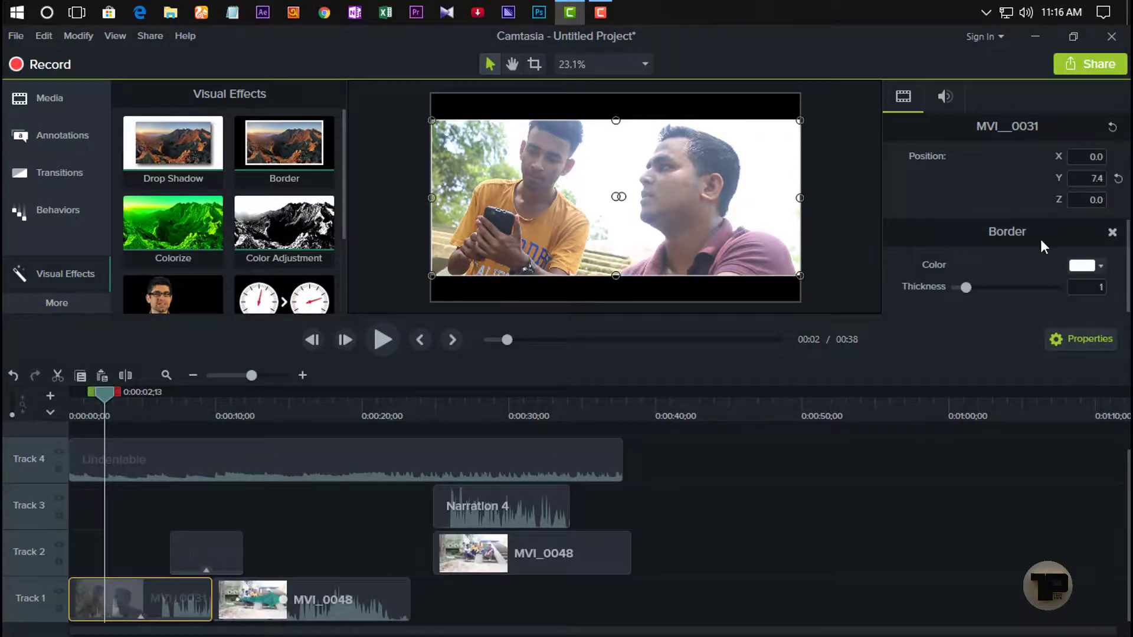
left_click_drag(968, 285, 1068, 286)
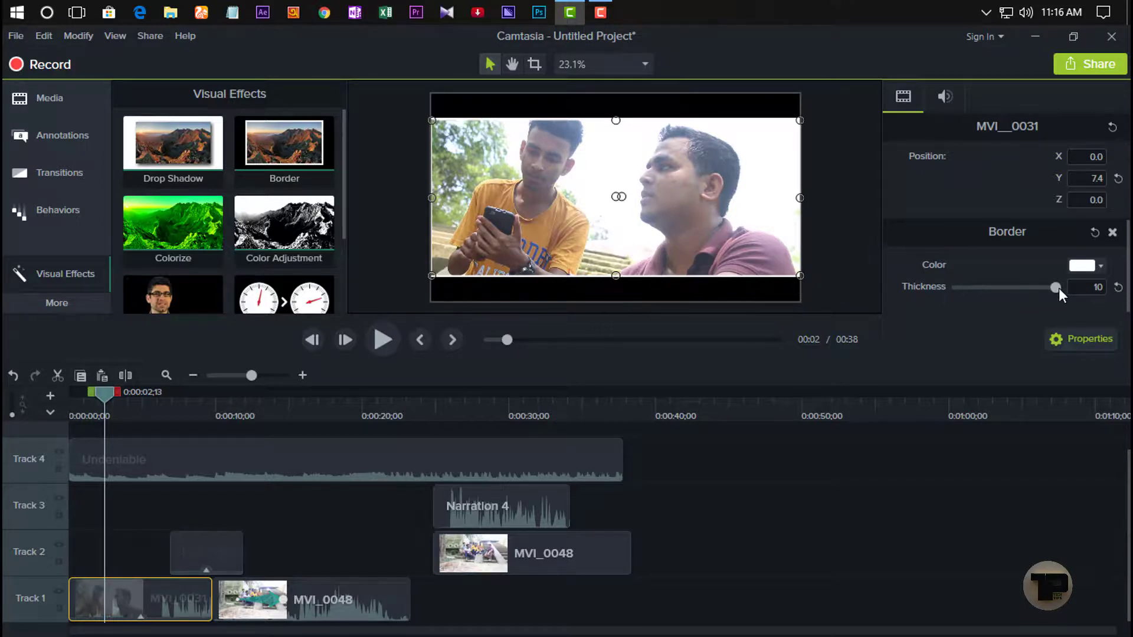
Step: Try yellow as the border color on the MVI_0031 clip and set it back to white
left_click(1106, 267)
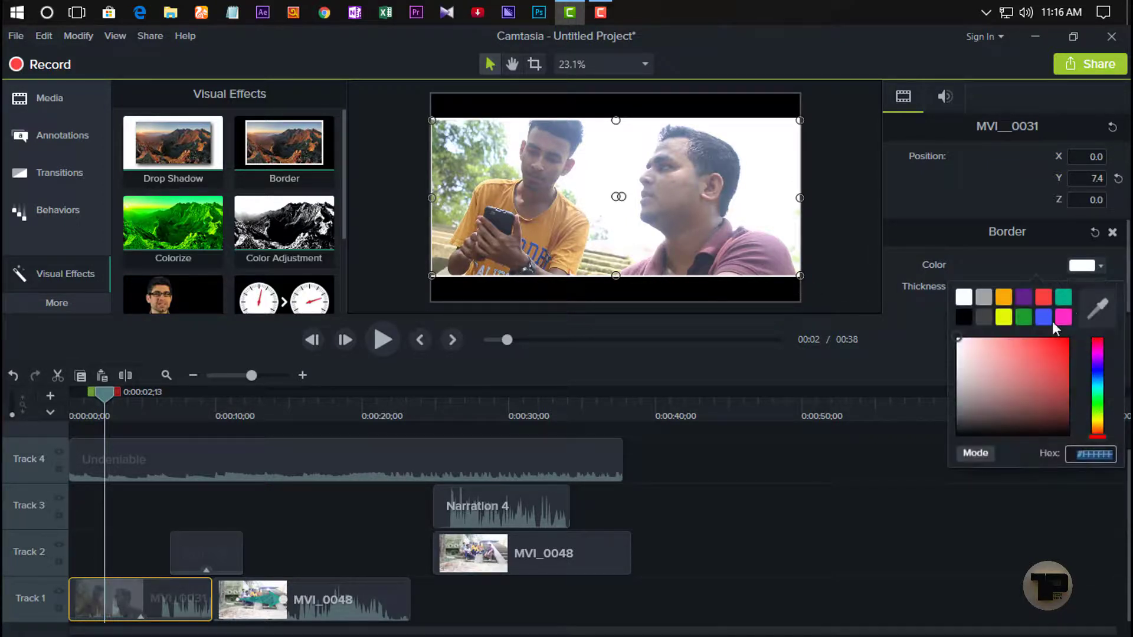
left_click(1008, 313)
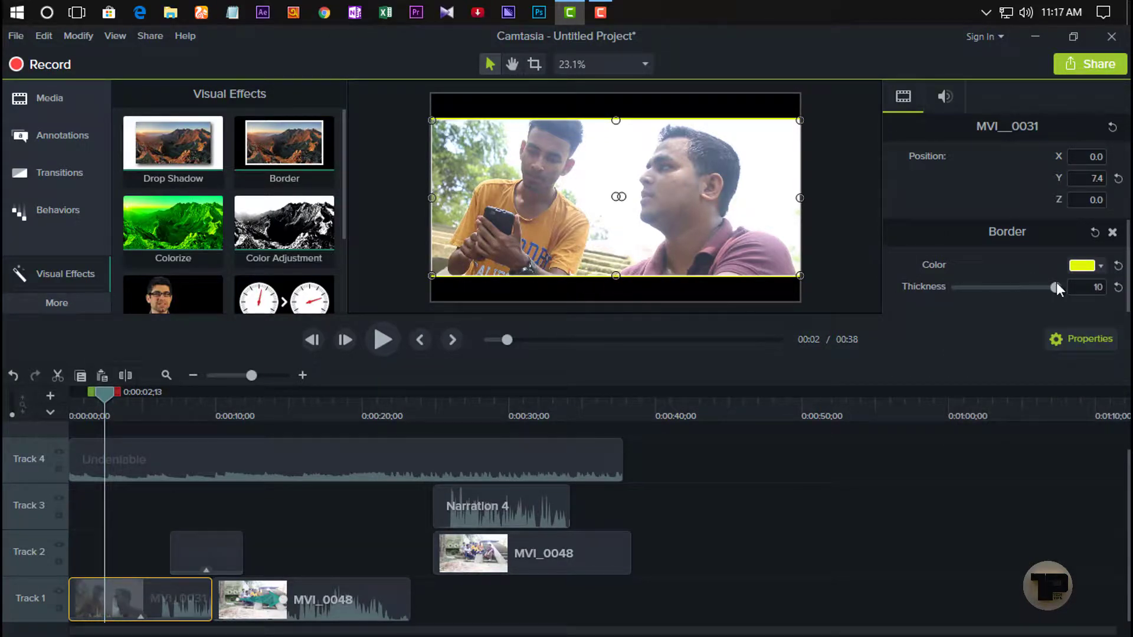
left_click(1101, 266)
left_click(975, 305)
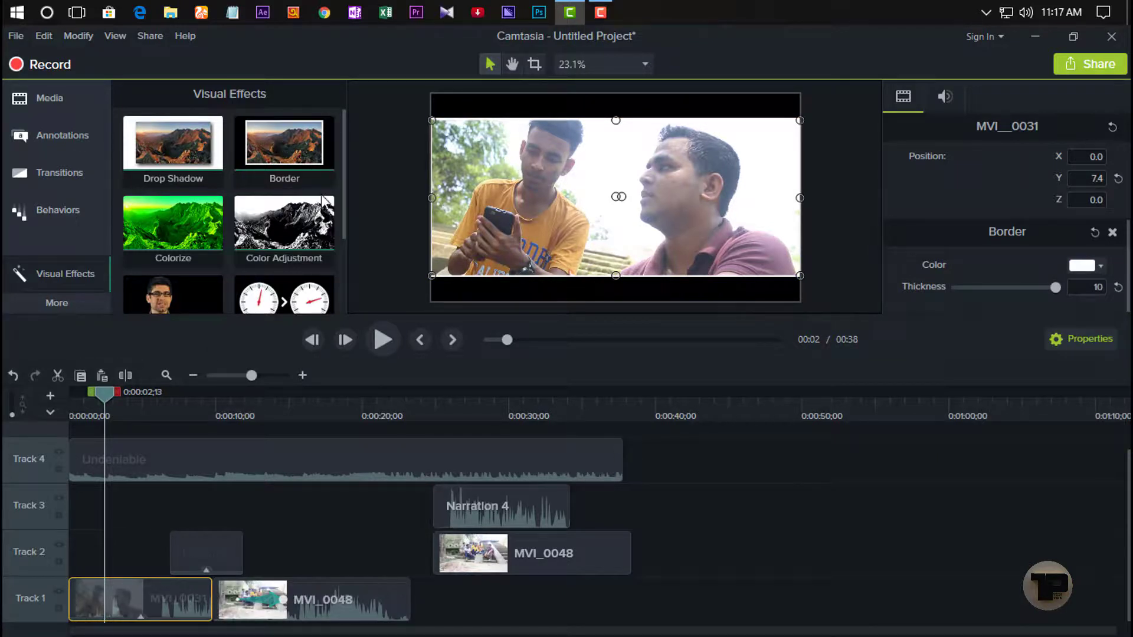
Step: Add the Colorize visual effect to the MVI_0031 clip on Track 1
left_click_drag(173, 250, 161, 601)
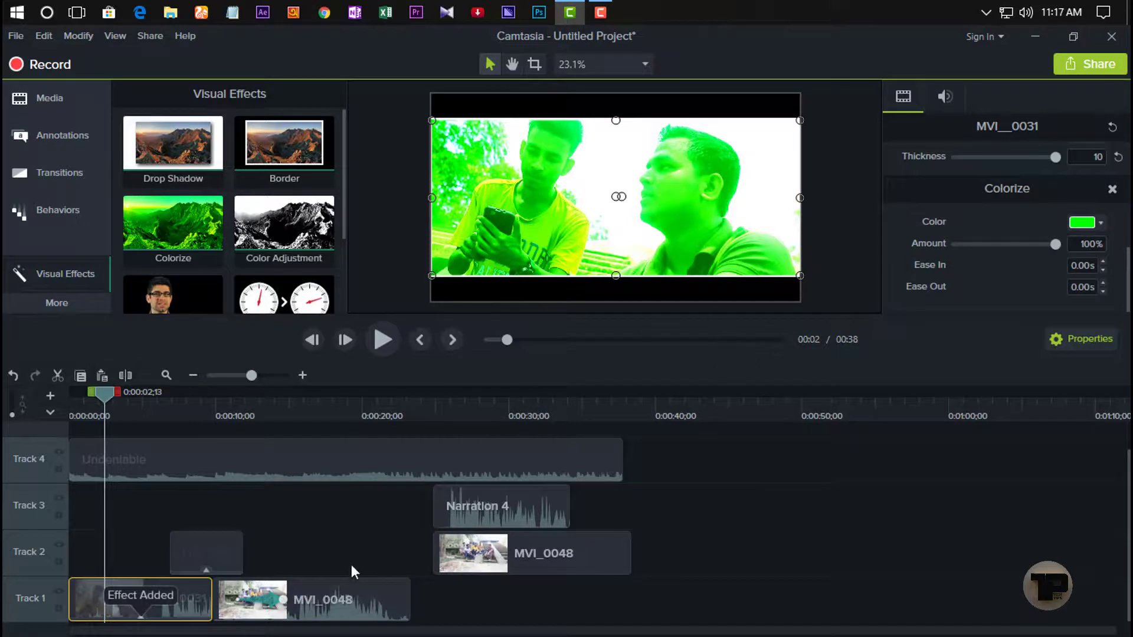
scroll(916, 250, "up", 3)
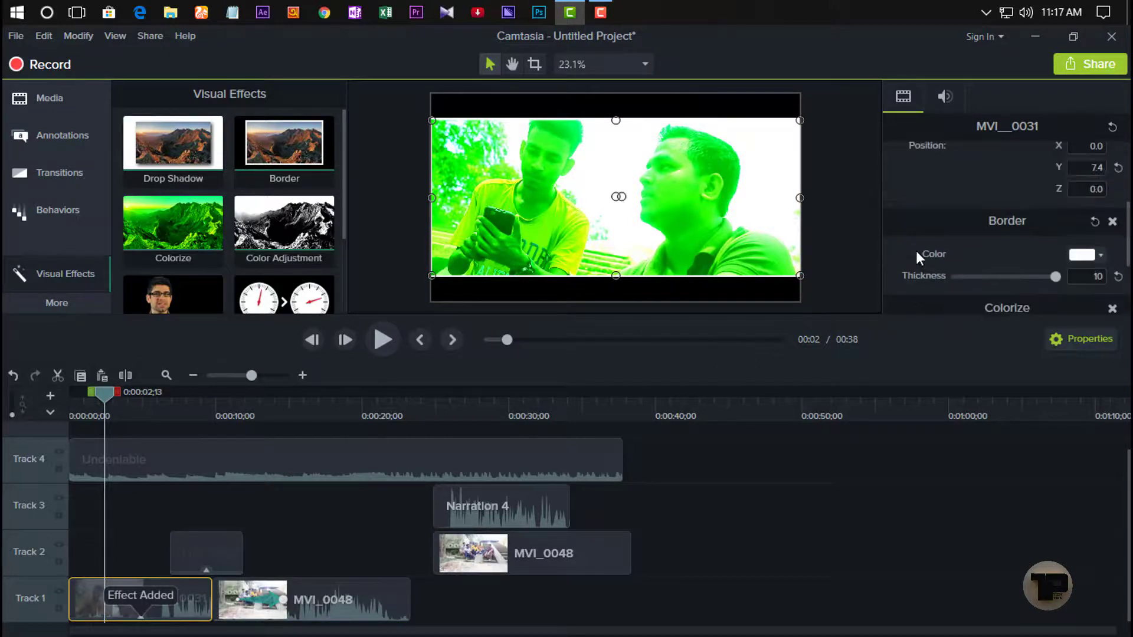
Step: Set the Colorize amount to 63% on the MVI_0031 clip and try black and light gray as its color
scroll(974, 256, "down", 1)
scroll(1023, 250, "down", 2)
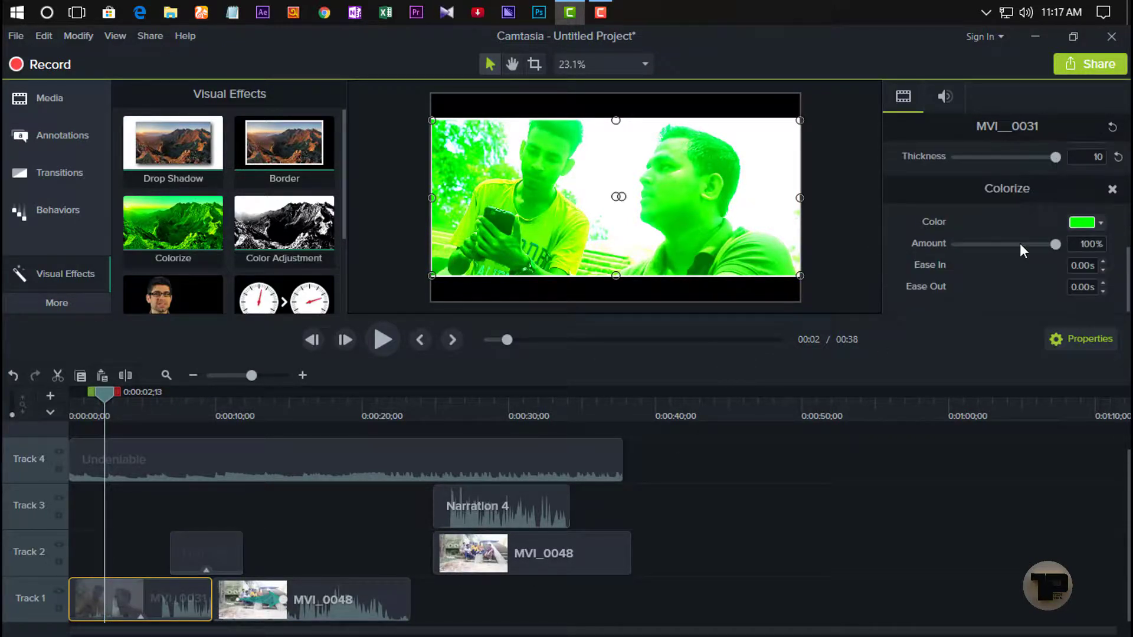
left_click_drag(1057, 243, 985, 243)
left_click_drag(985, 248, 1018, 246)
left_click(1102, 223)
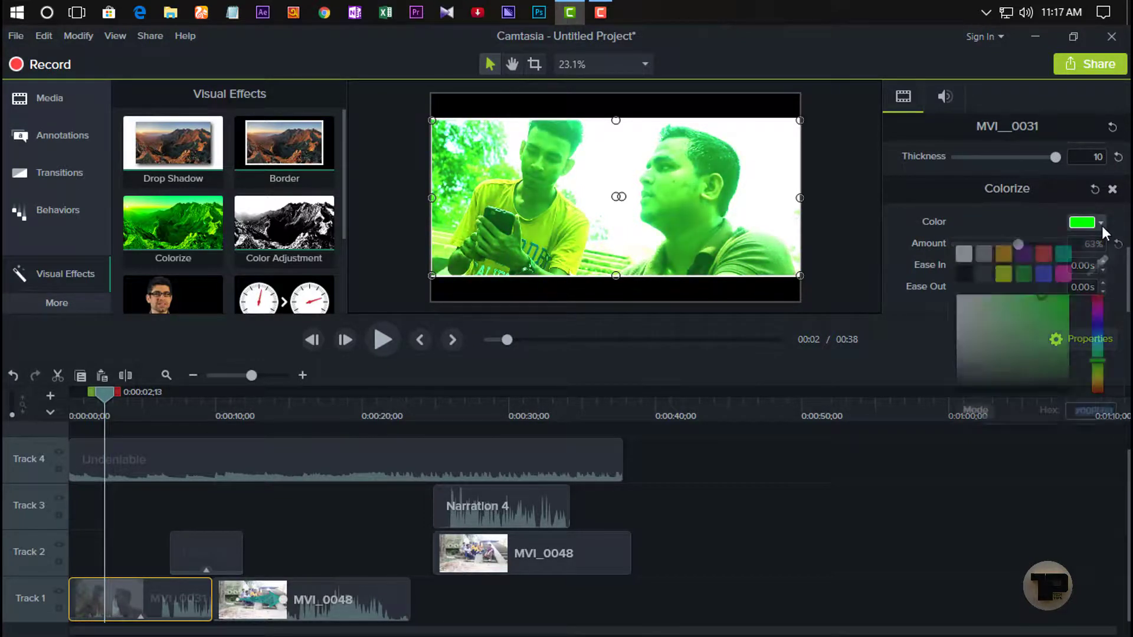
left_click(972, 277)
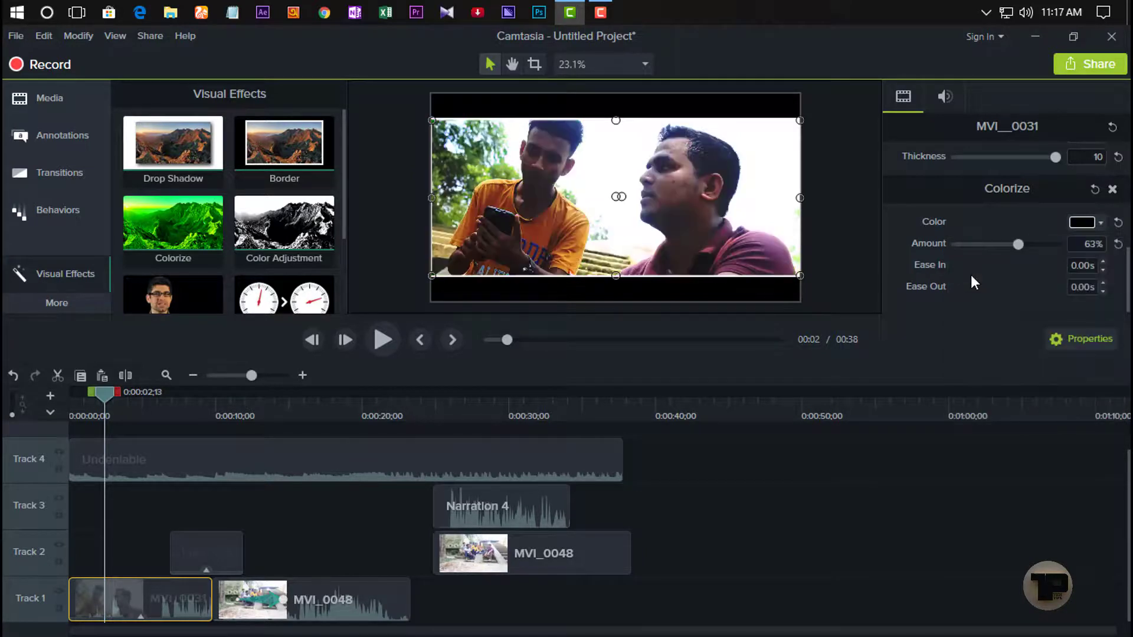
left_click(1105, 225)
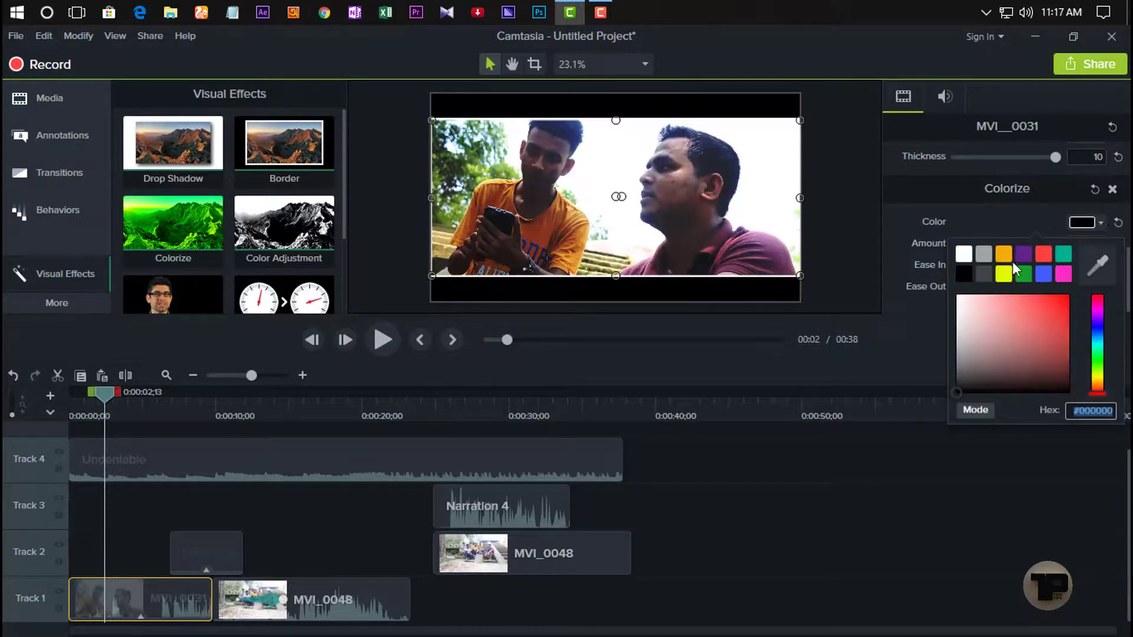
left_click(987, 255)
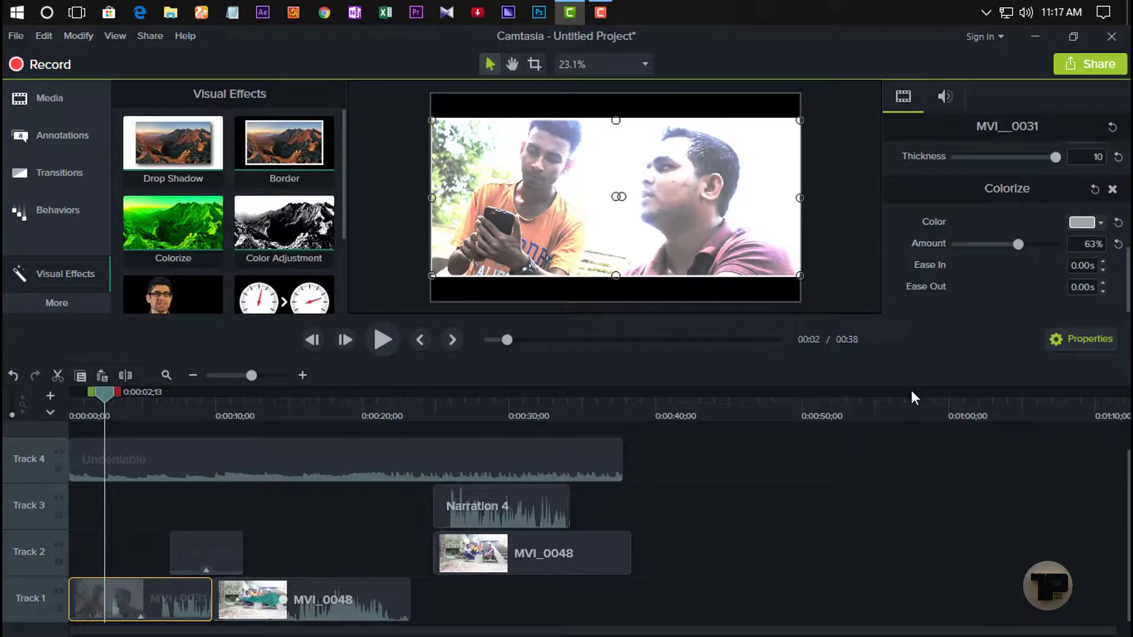
Step: Undo the Colorize effect on the MVI_0031 clip and its settings, back to the yellow border color
left_click(6, 376)
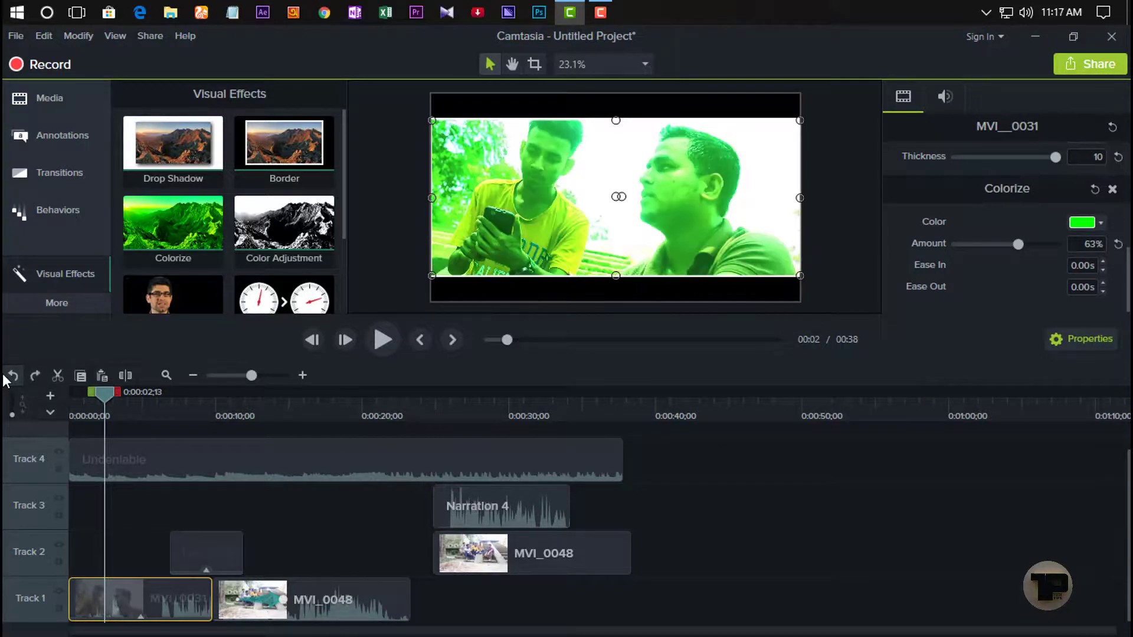
left_click(8, 376)
left_click(8, 376)
left_click(8, 376)
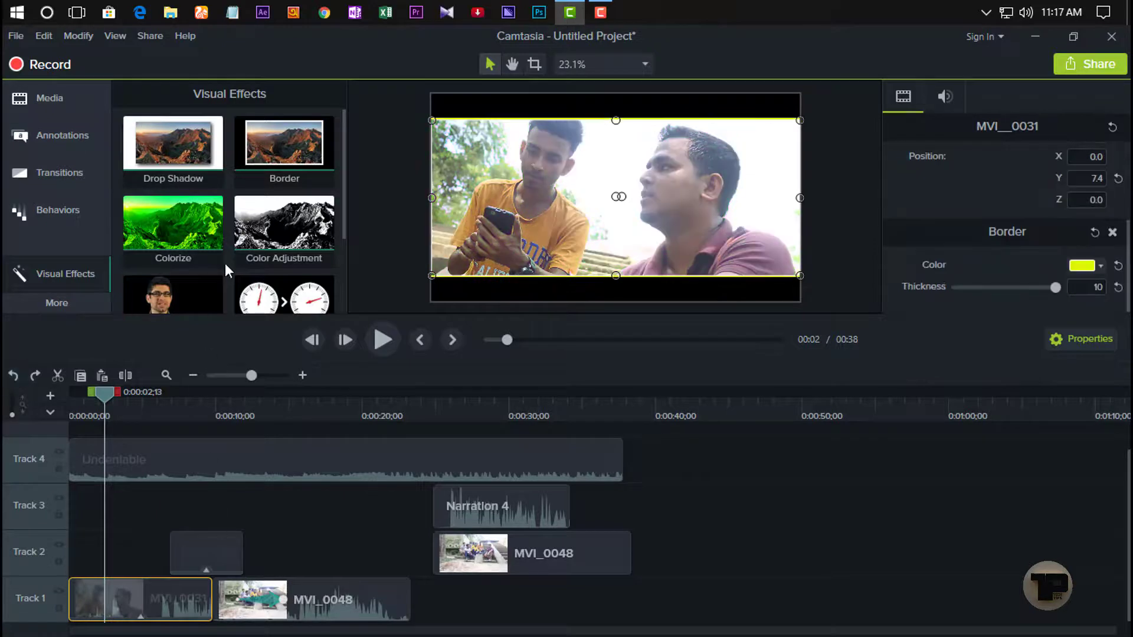
Step: Add the Color Adjustment effect to the MVI_0031 clip on Track 1, with brightness 6 and contrast 79
scroll(225, 263, "down", 2)
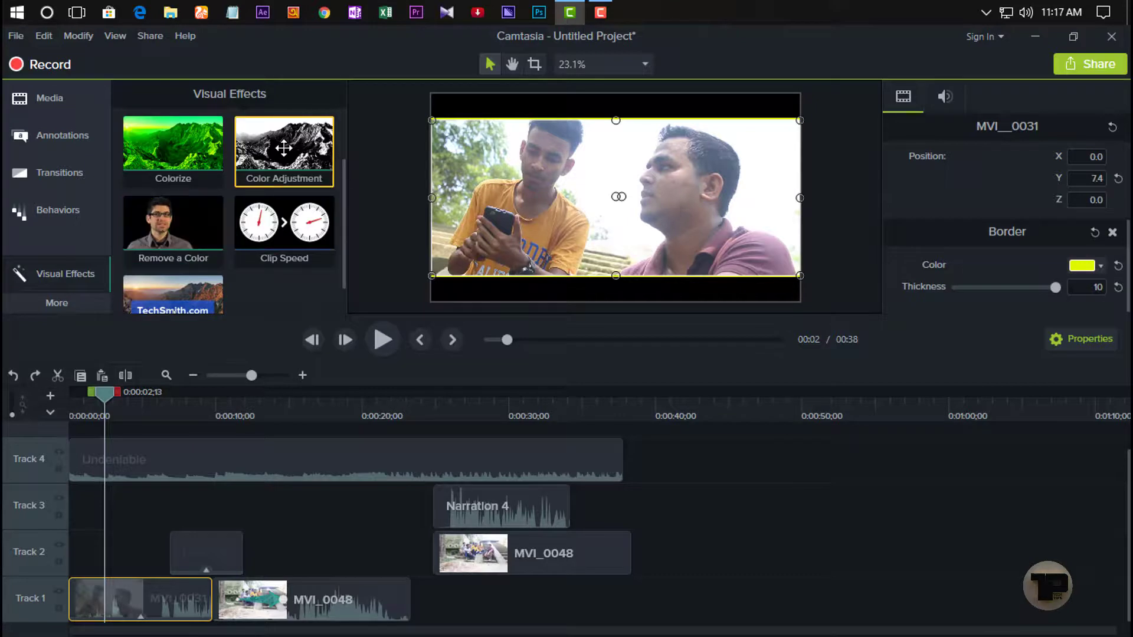
left_click_drag(284, 148, 165, 599)
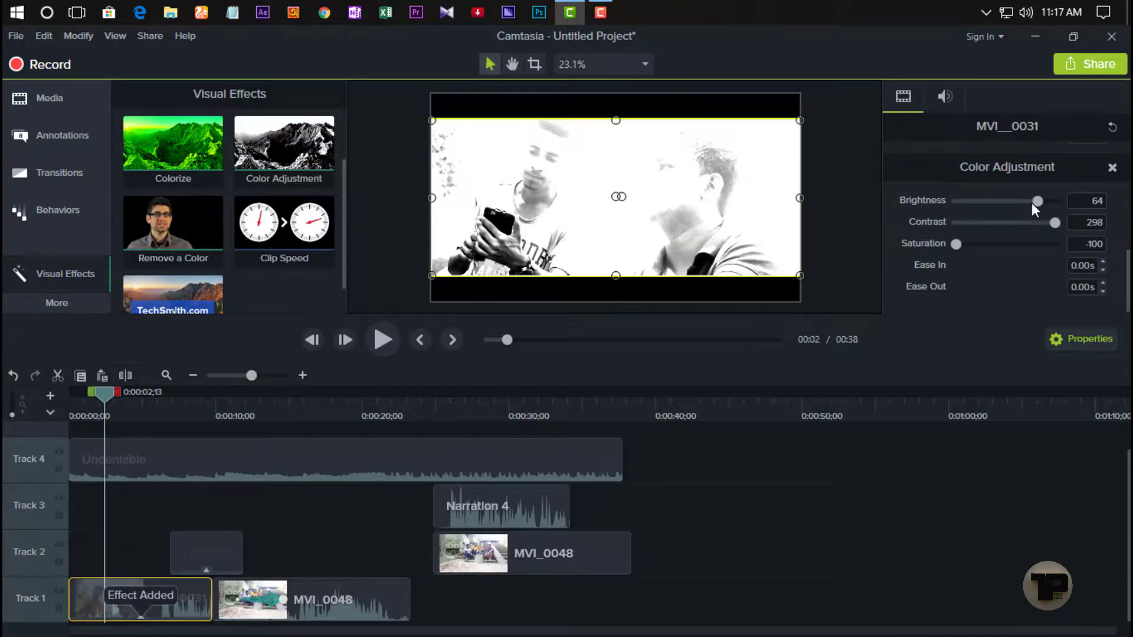
left_click_drag(1034, 205, 979, 222)
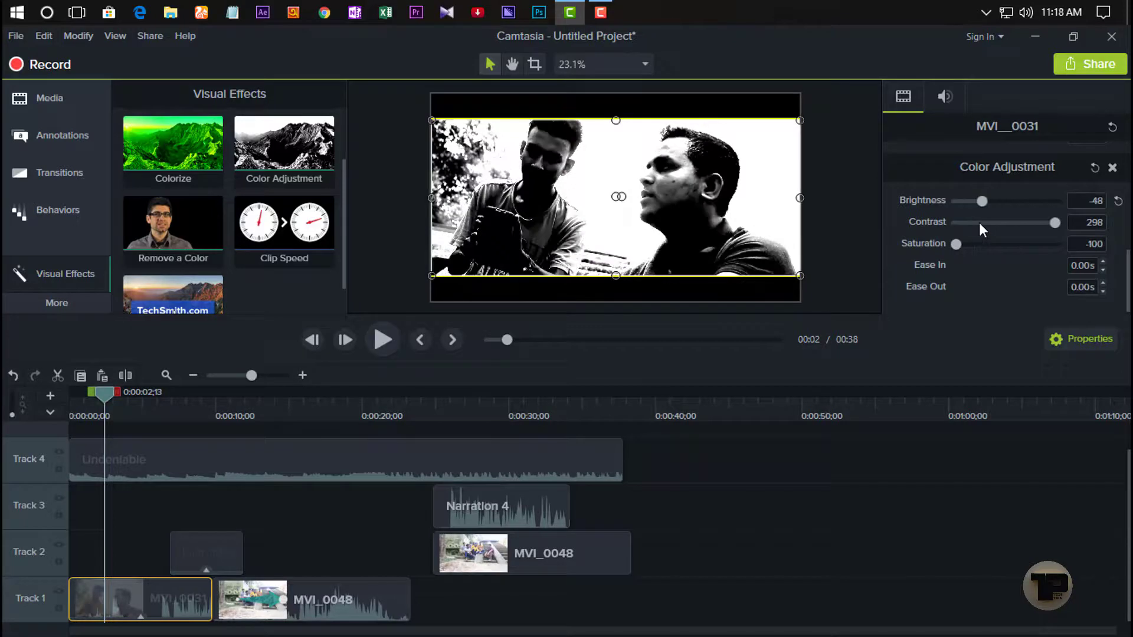
left_click_drag(1056, 223, 1014, 208)
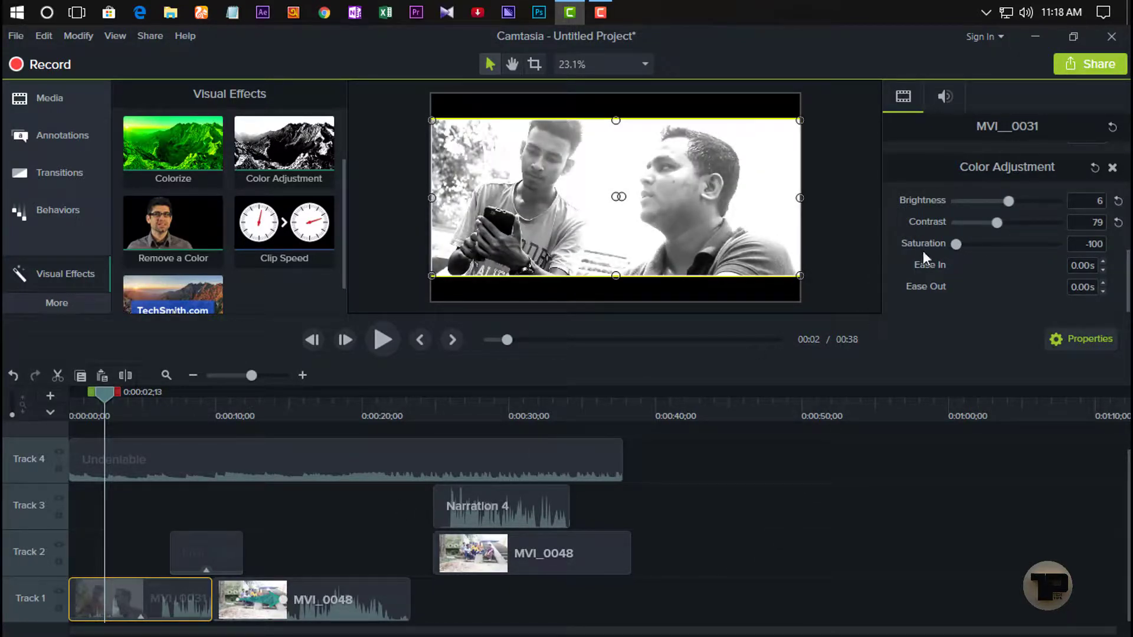
Step: Add the Clip Speed visual effect to the MVI_0031 clip on Track 1
scroll(925, 257, "up", 2)
scroll(926, 260, "up", 3)
scroll(190, 222, "down", 1)
scroll(321, 265, "up", 2)
left_click(317, 260)
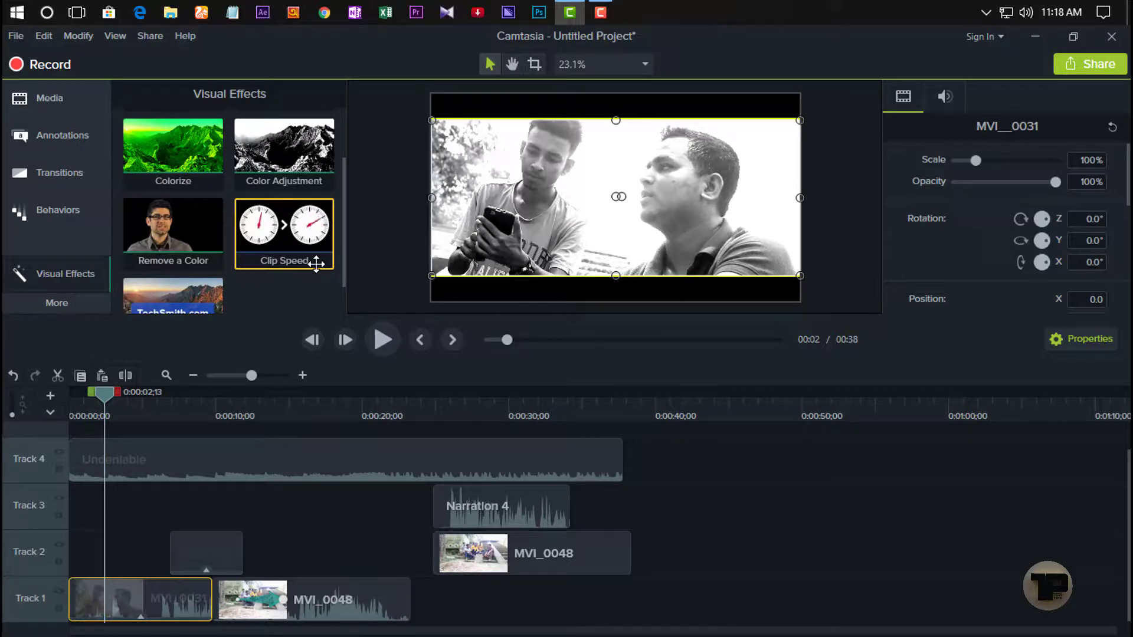
left_click_drag(316, 263, 165, 617)
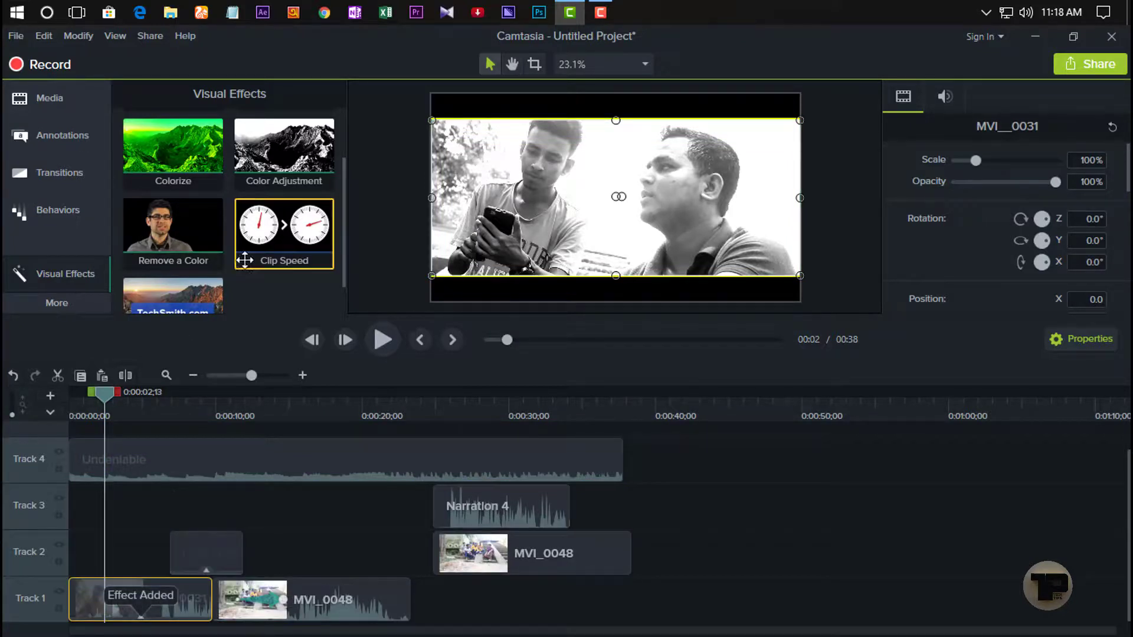
Step: Play a short stretch of the MVI_0031 clip and return the playhead to the start of the timeline
left_click(312, 339)
left_click(378, 341)
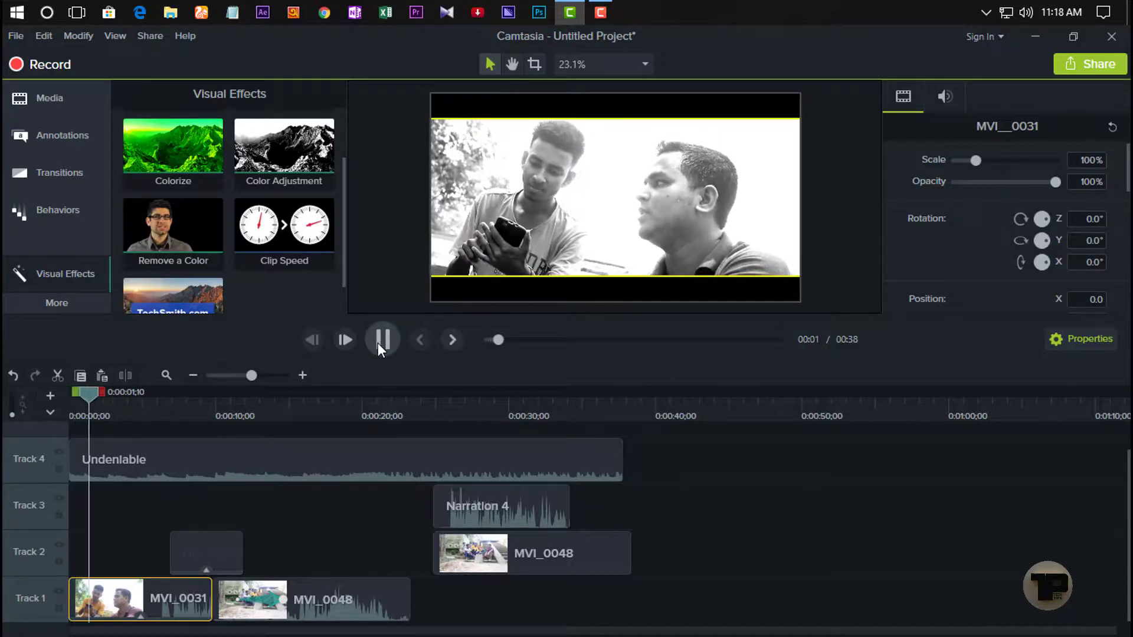
left_click(377, 342)
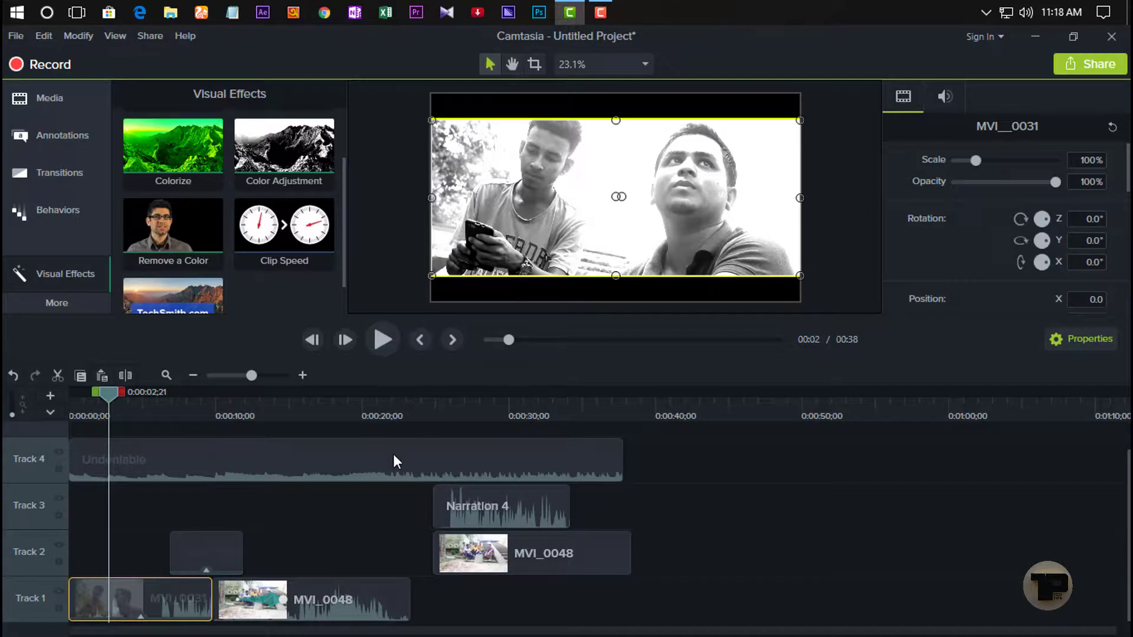
key("ctrl+Home")
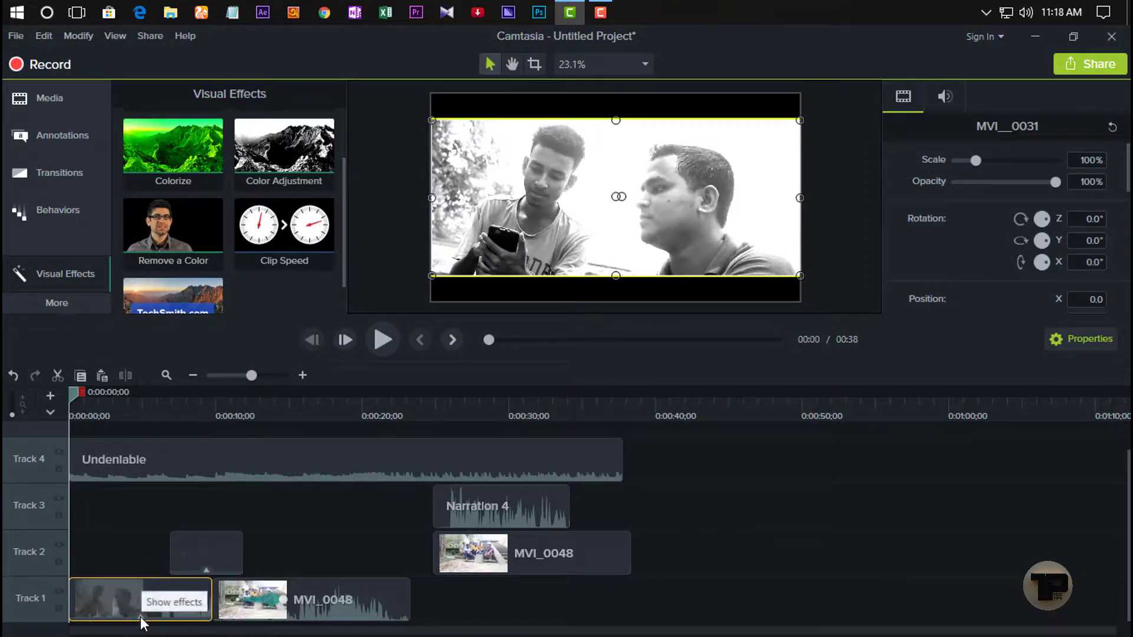
Step: Set the Clip Speed duration of the MVI_0031 clip to 4 seconds, keeping the frames value
left_click(142, 619)
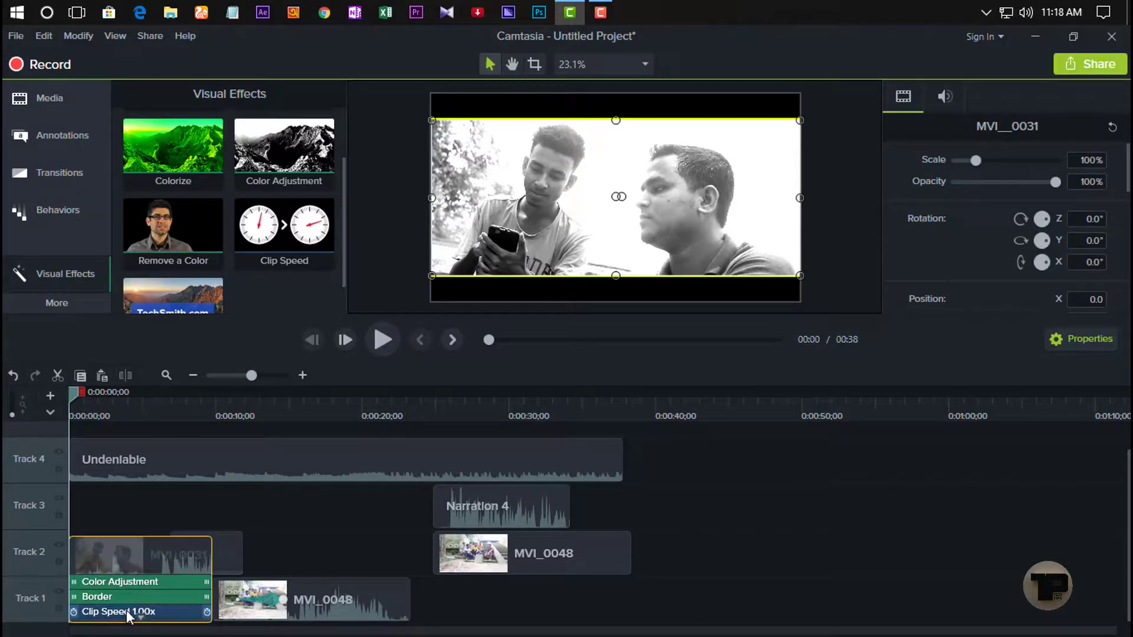
left_click(105, 613)
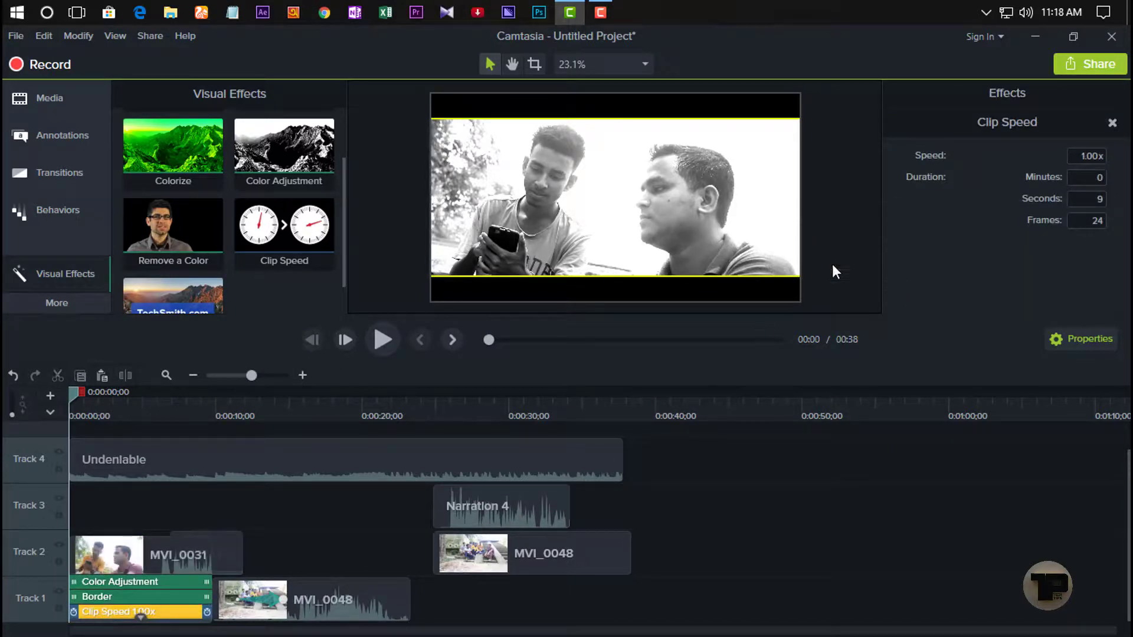
left_click(1101, 204)
type("4")
left_click(604, 604)
left_click(122, 605)
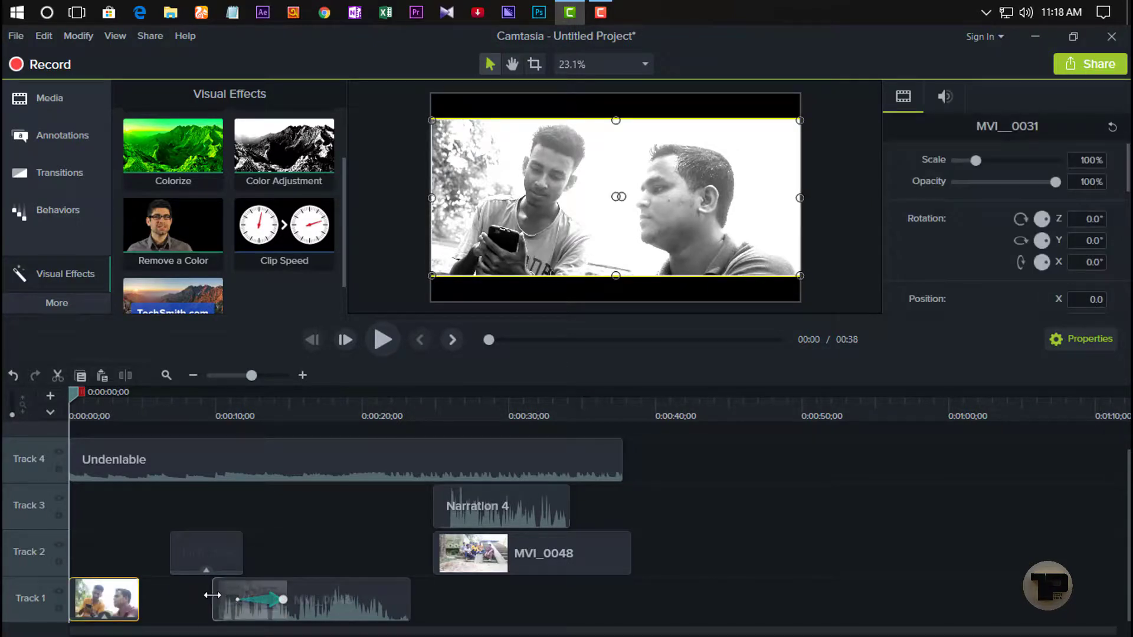
Step: Move the callout, both MVI_0048 clips and Narration 4 together so the callout starts where the MVI_0031 clip ends
left_click(200, 558)
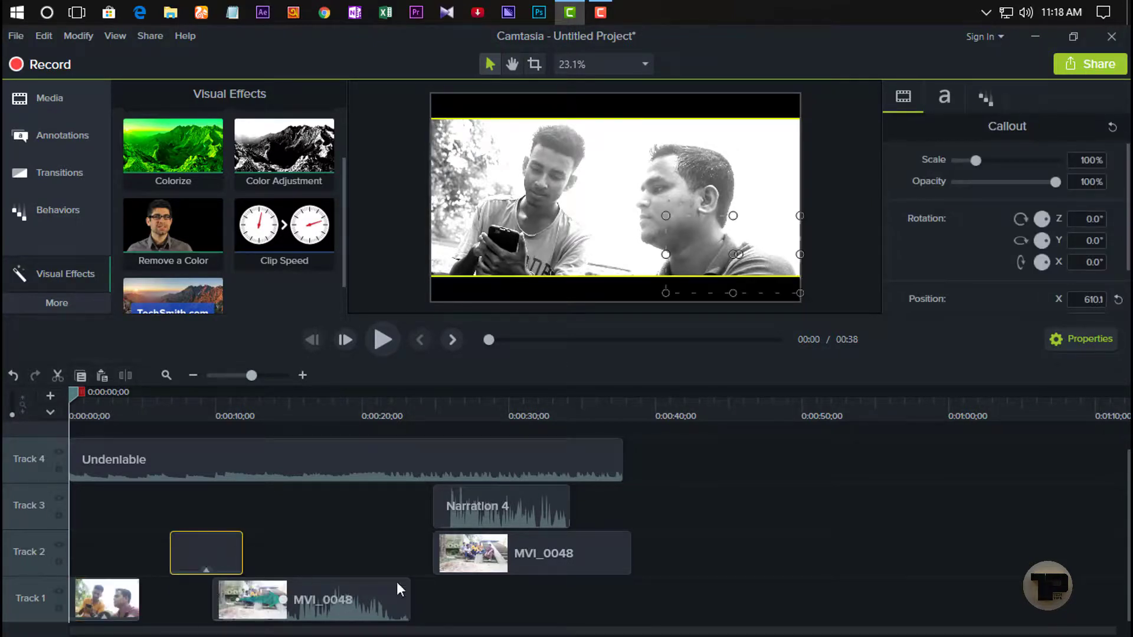
left_click(474, 594)
left_click(217, 556)
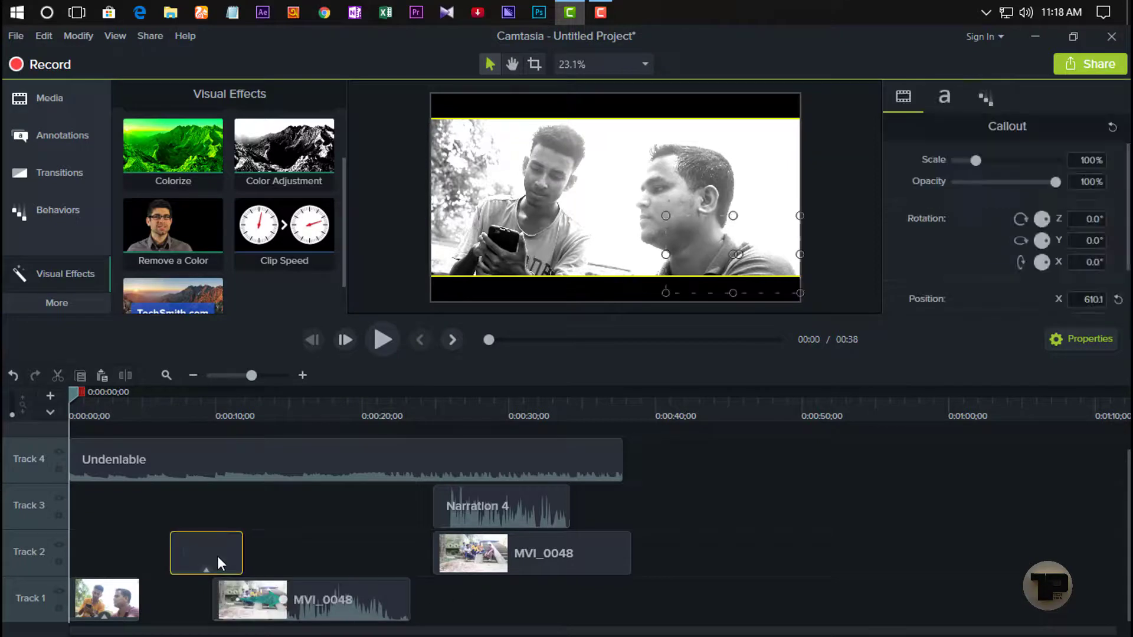
left_click(285, 607, "ctrl")
left_click(464, 549, "ctrl")
left_click(472, 519, "ctrl")
left_click_drag(207, 560, 165, 559)
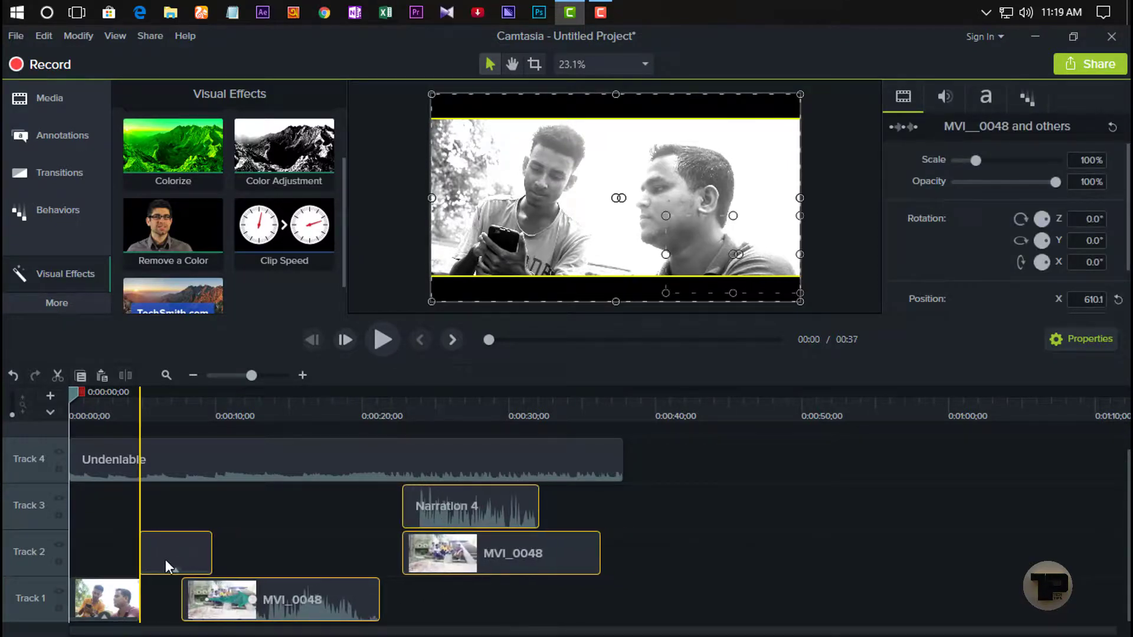
left_click(161, 607)
Step: Play the timeline from the start to about 0:00:04;11 to preview the sped-up MVI_0031 clip
key("ctrl+Home")
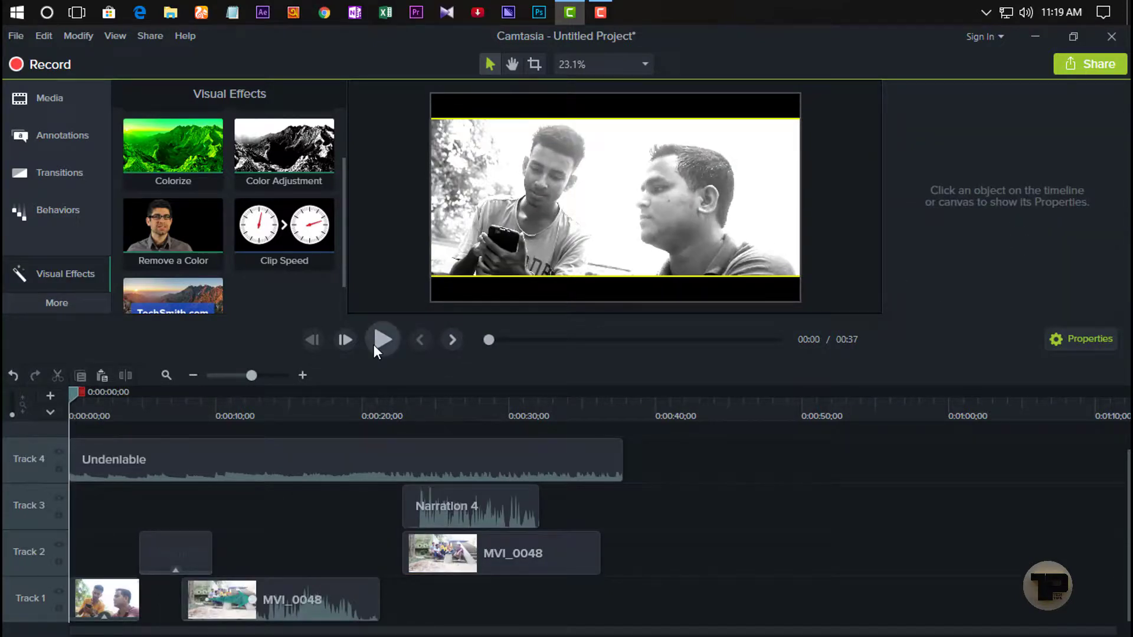
left_click(374, 341)
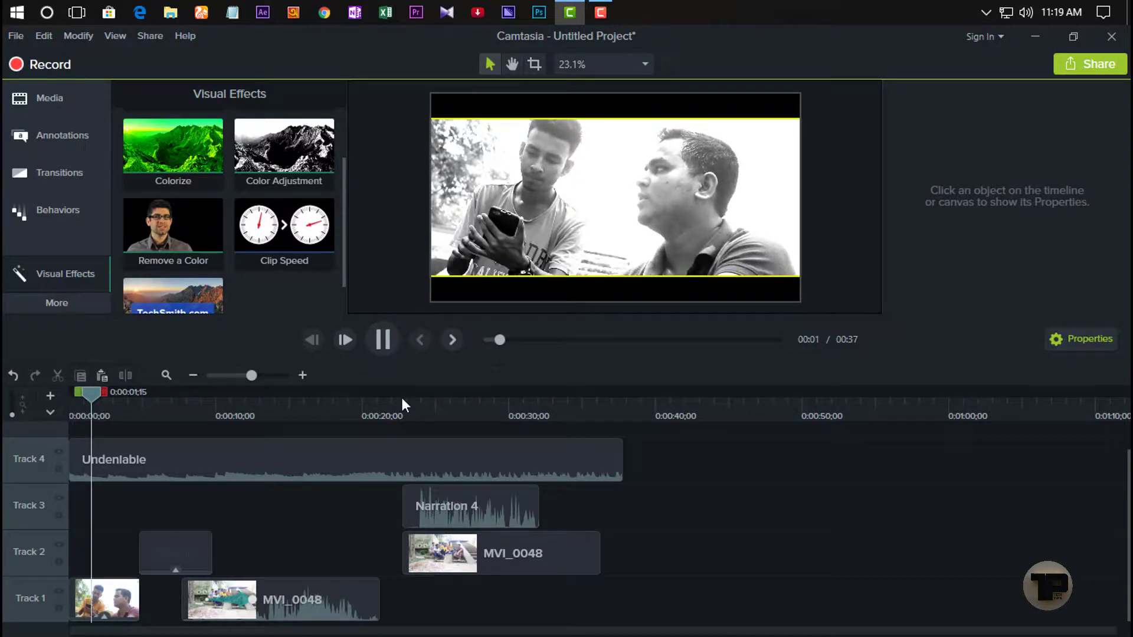
key("space")
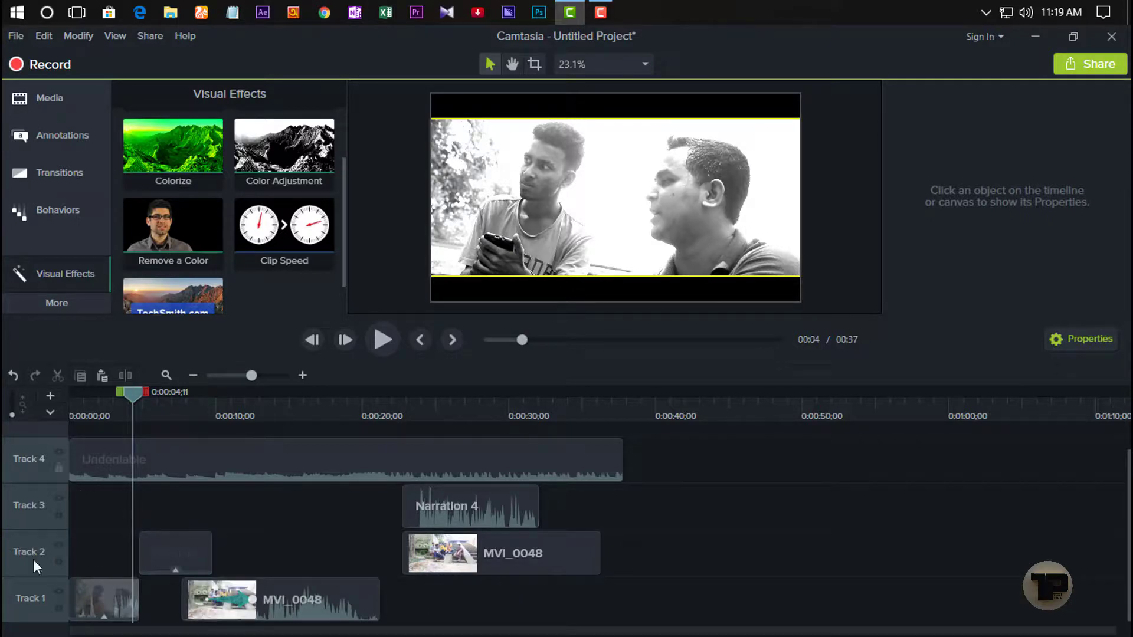
Step: Add a new empty track above Track 4 and enlarge the timeline area
left_click(51, 395)
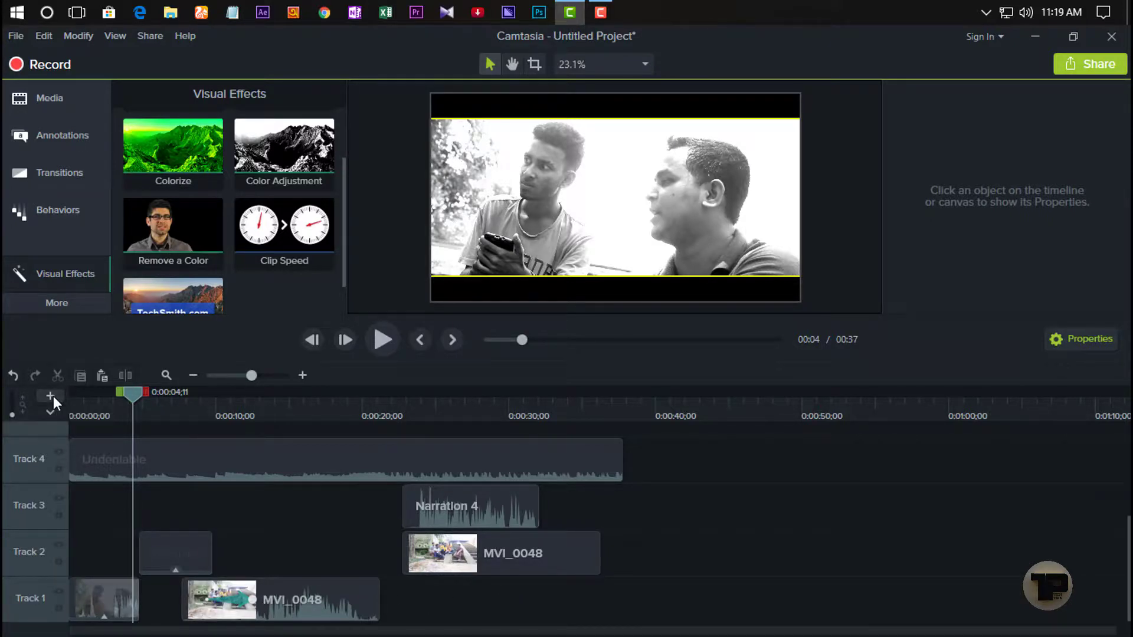
scroll(158, 473, "down", 2)
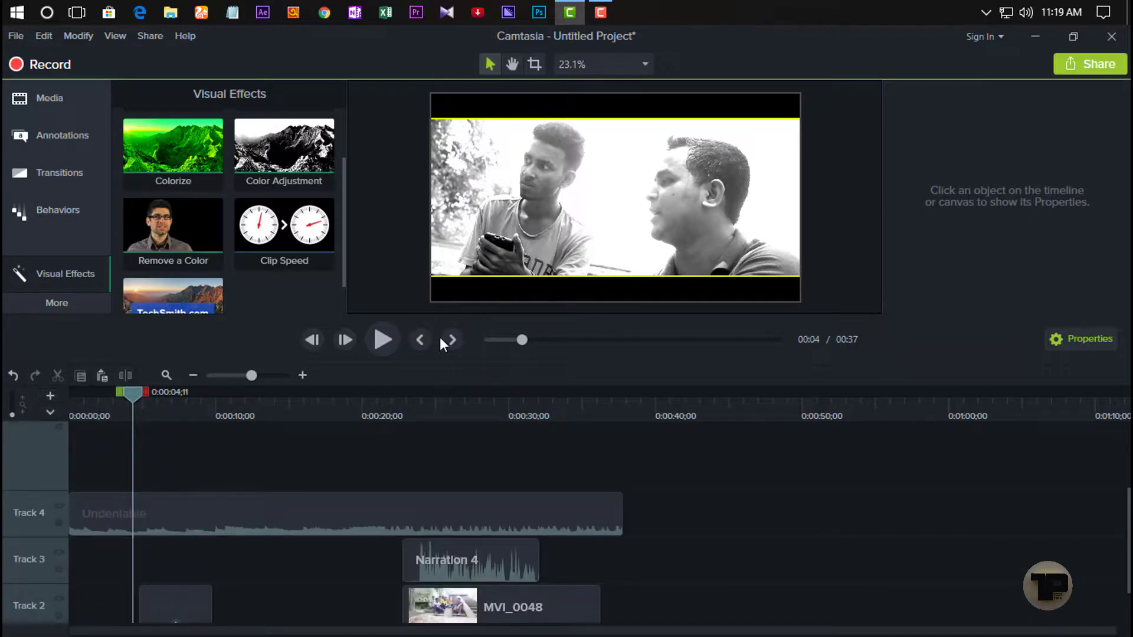
left_click_drag(443, 317, 444, 291)
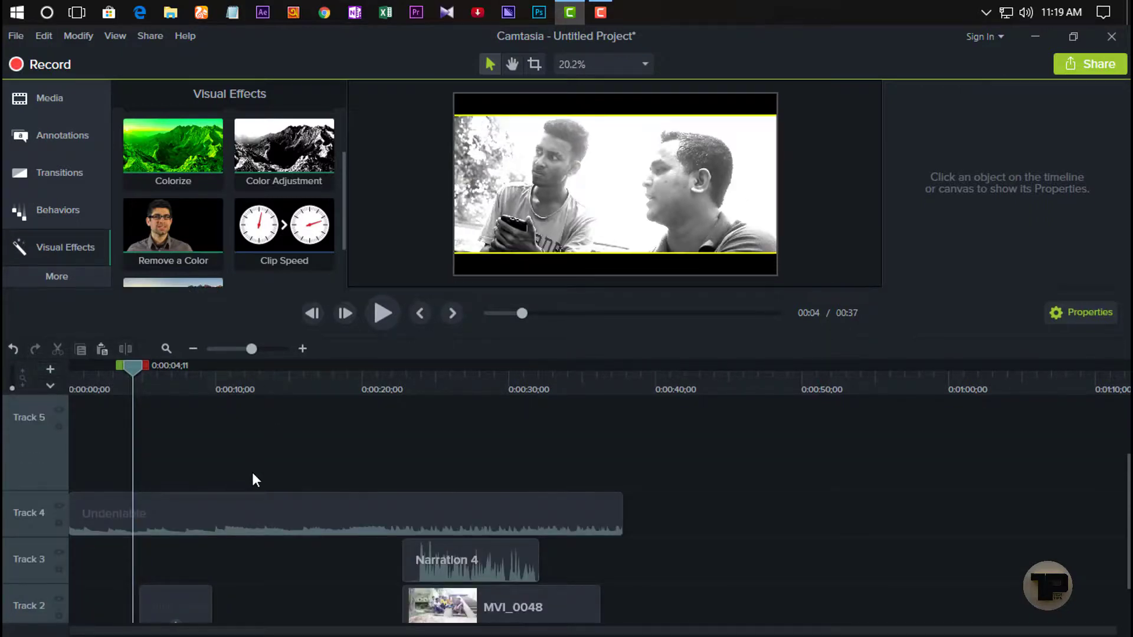
scroll(229, 473, "down", 1)
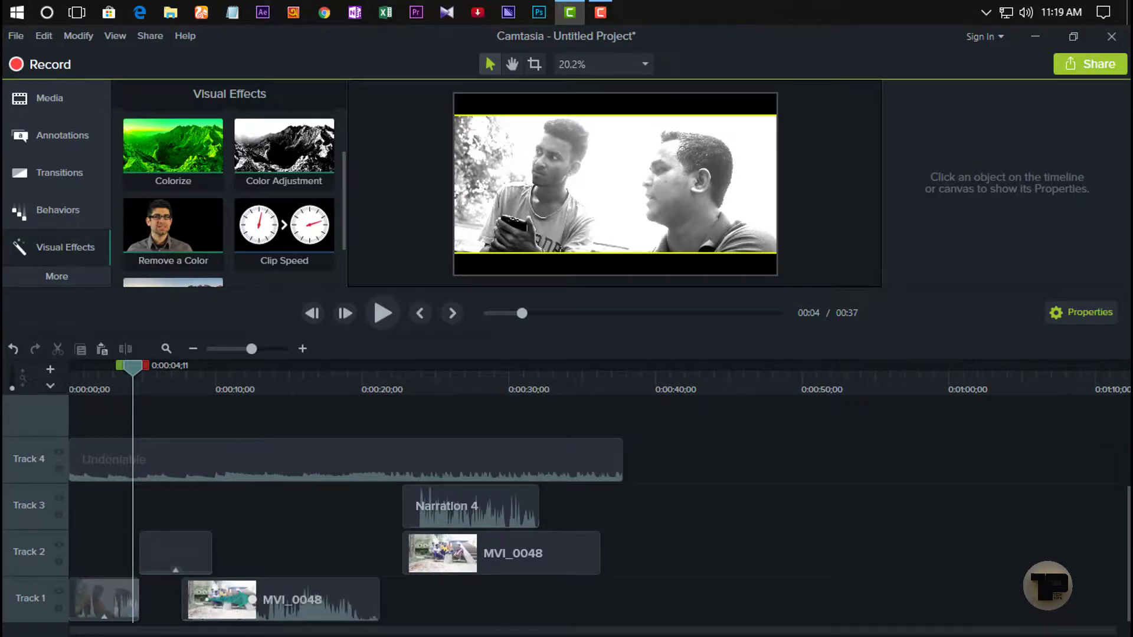
Step: Preview the timeline with Track 4 turned off, playing to about 0:00:02;08, and turn the track back on
left_click(61, 453)
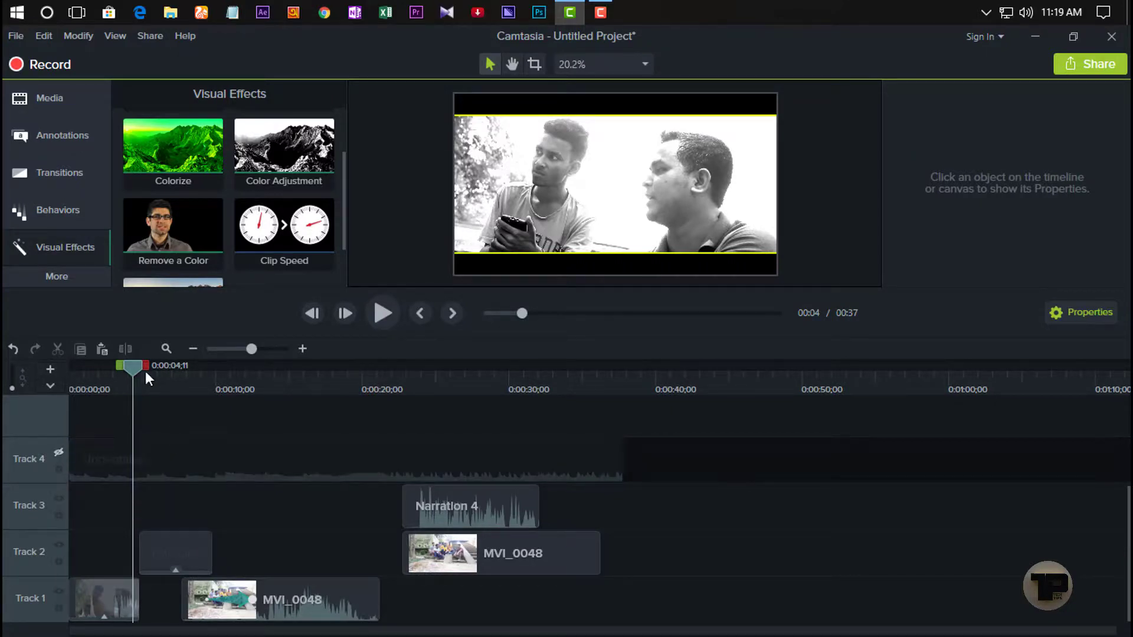
left_click_drag(213, 388, 313, 383)
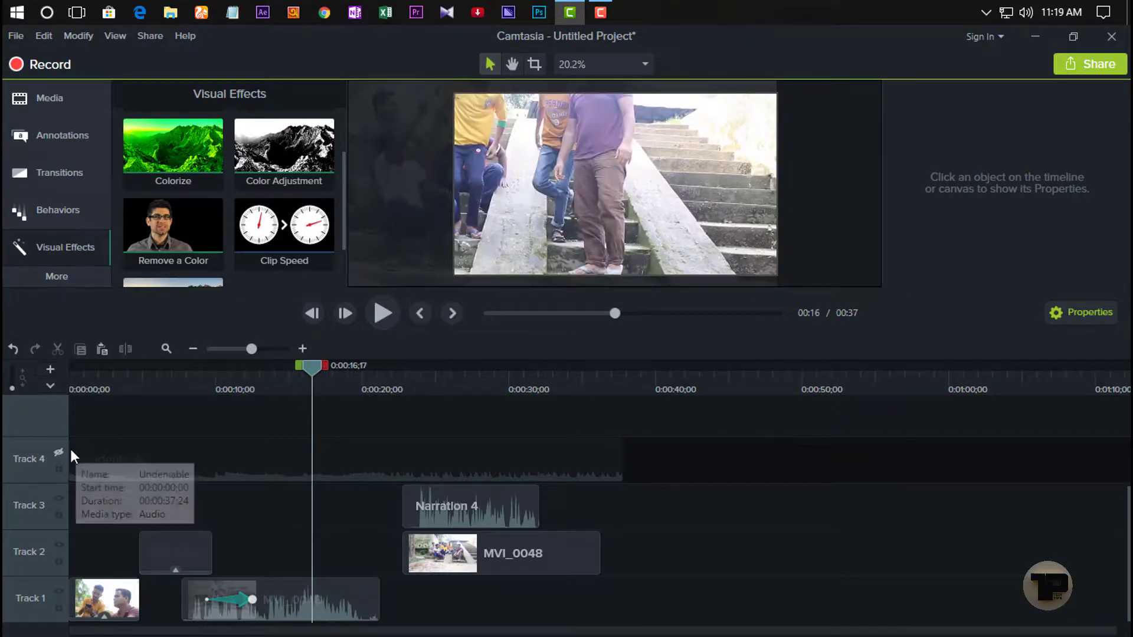
key("ctrl+Home")
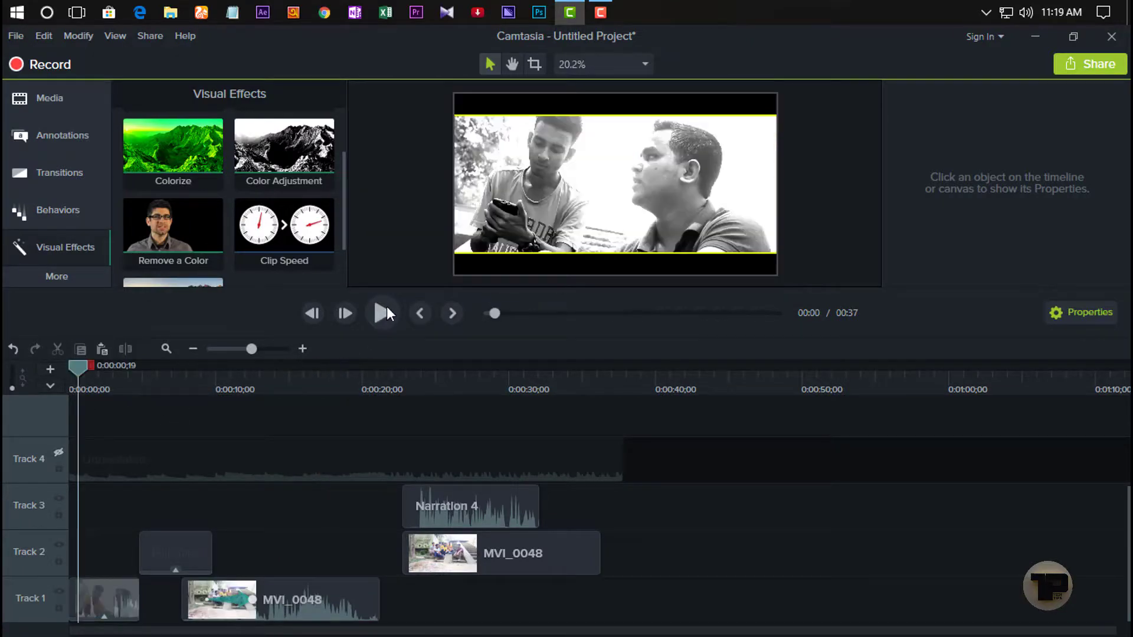
left_click(388, 308)
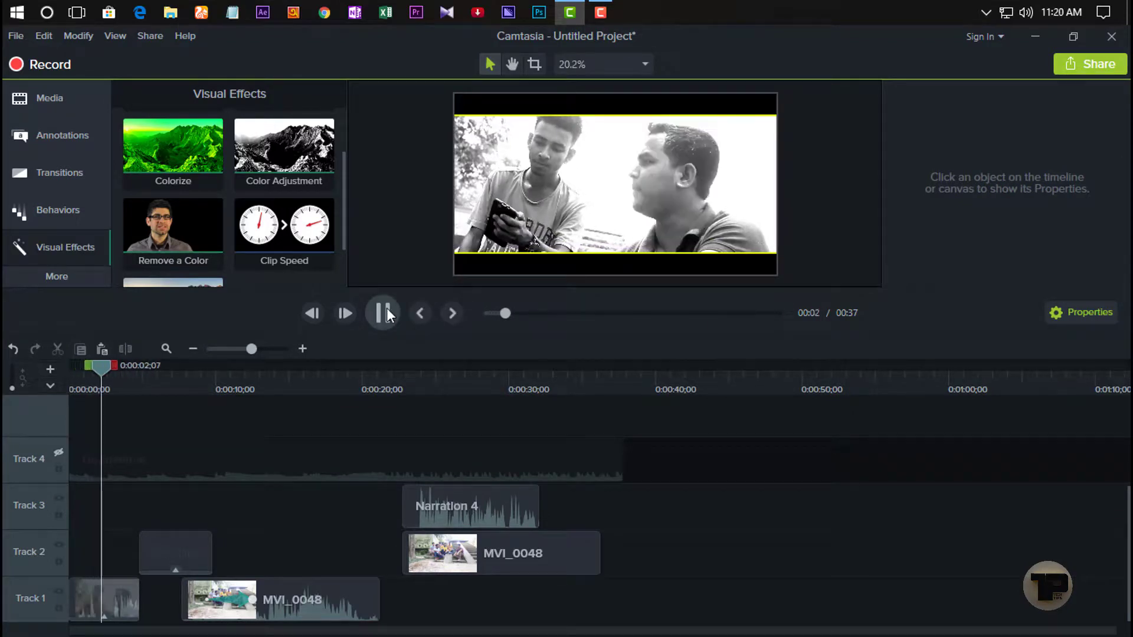
left_click(388, 307)
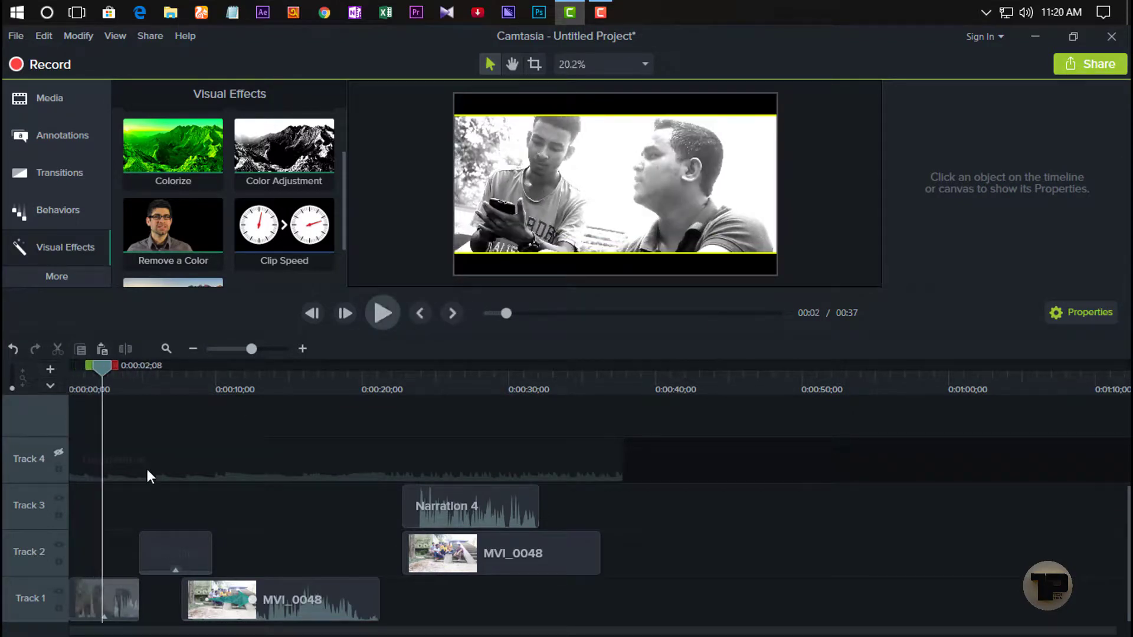
left_click(58, 454)
left_click(58, 451)
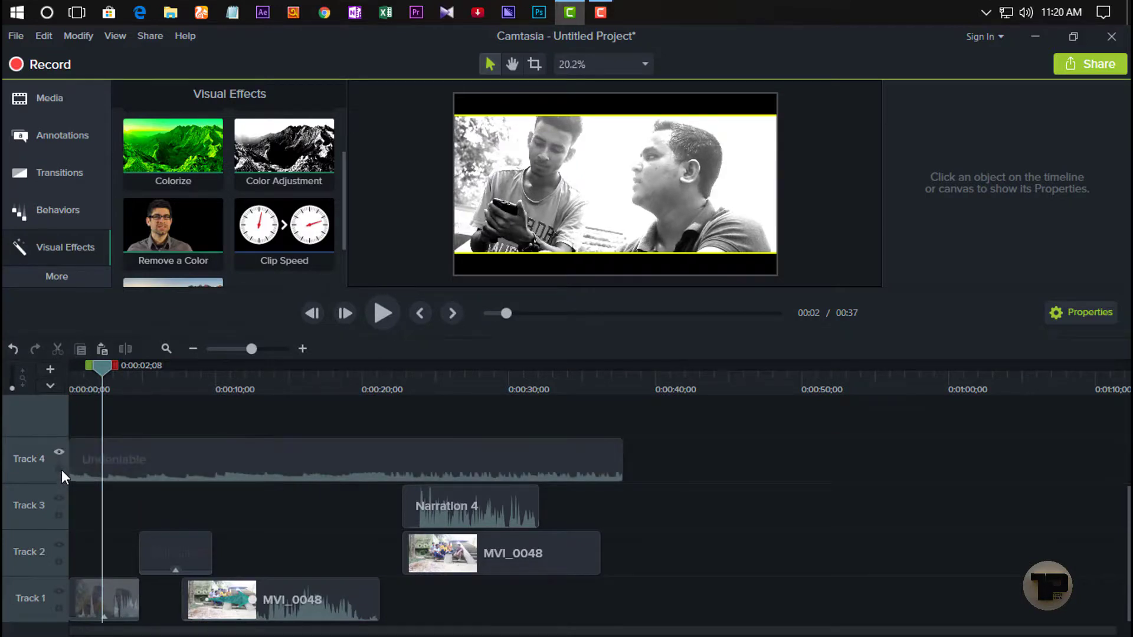
Step: Lock Track 4 and preview the timeline from the start to about 0:00:01;22
left_click(61, 467)
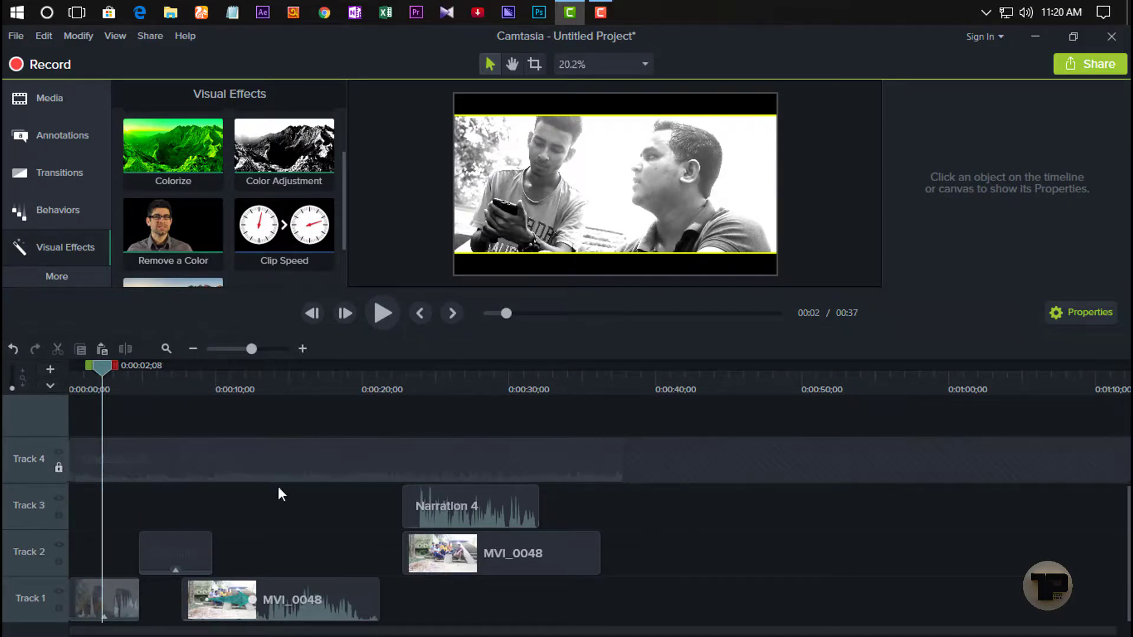
left_click(670, 389)
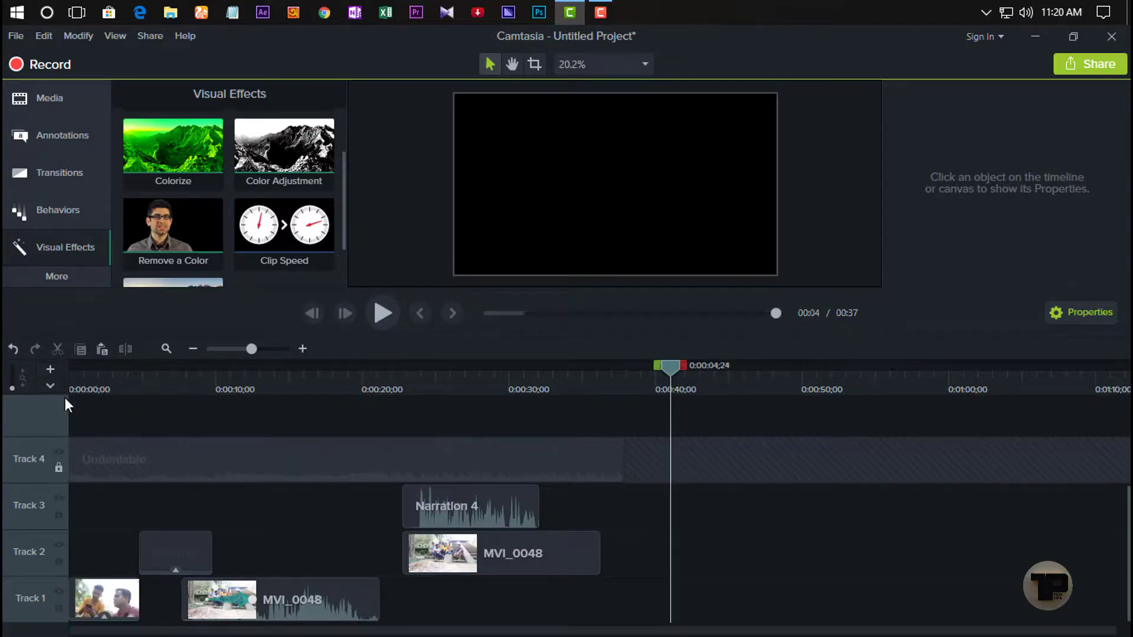
key("ctrl+Home")
left_click(383, 317)
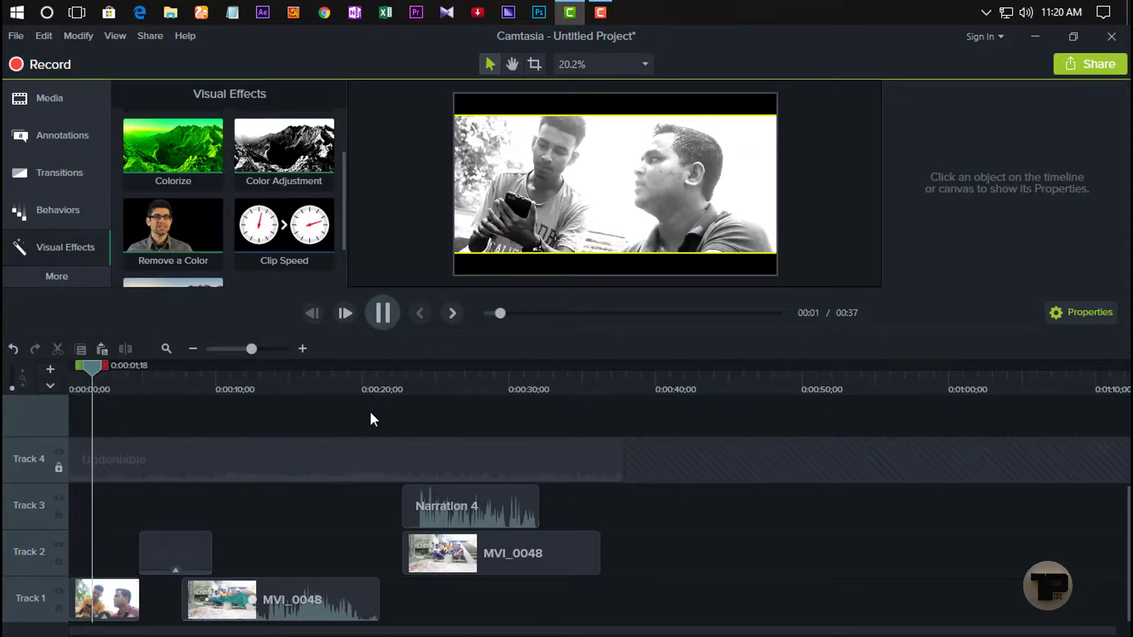
key("space")
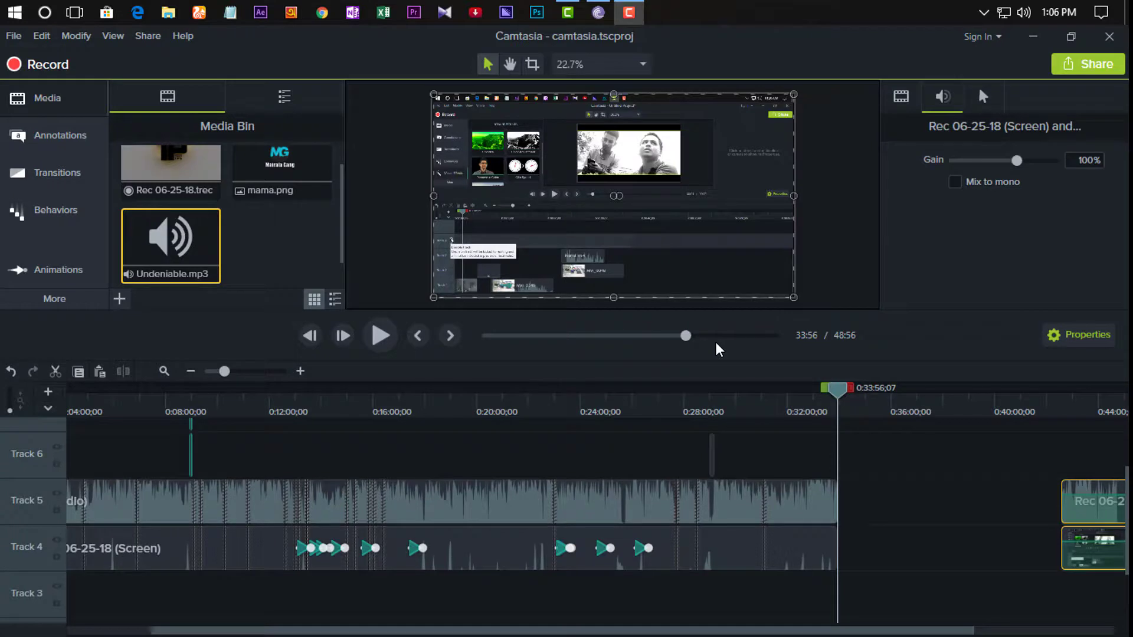
Step: Open the Save As dialog for camtasia.tscproj and select the project's file name for editing
left_click(13, 36)
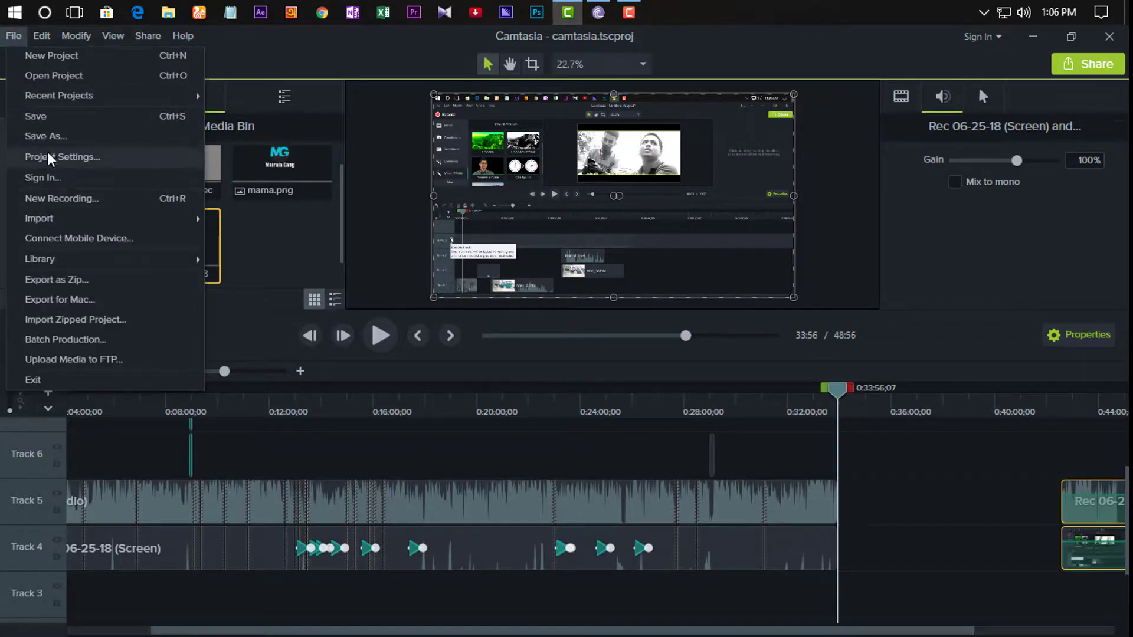
left_click(46, 137)
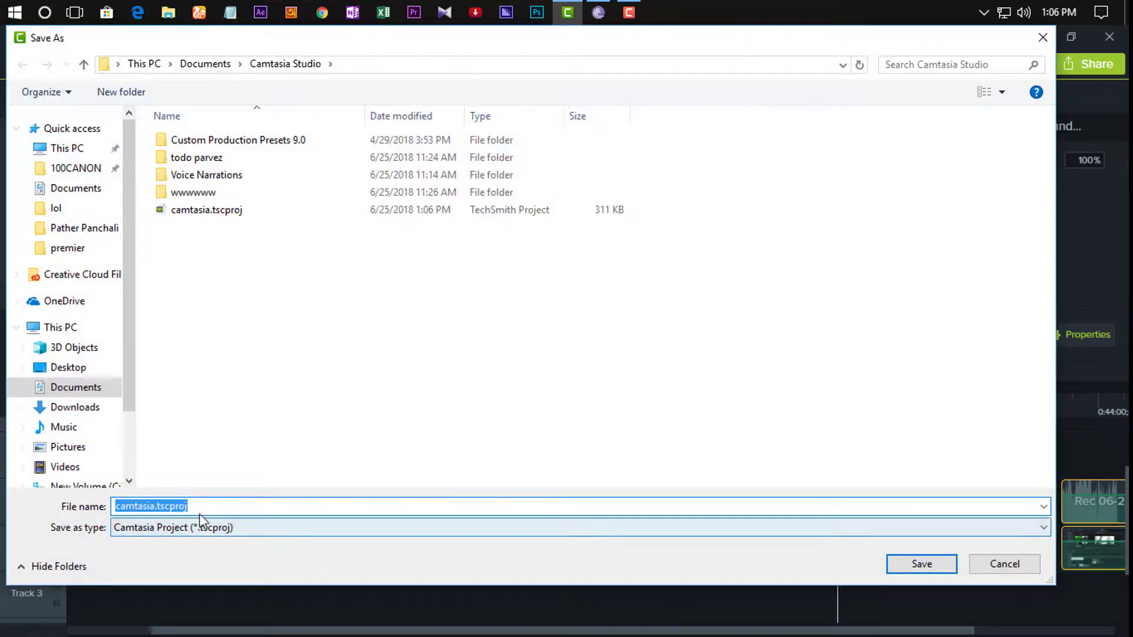
left_click(203, 512)
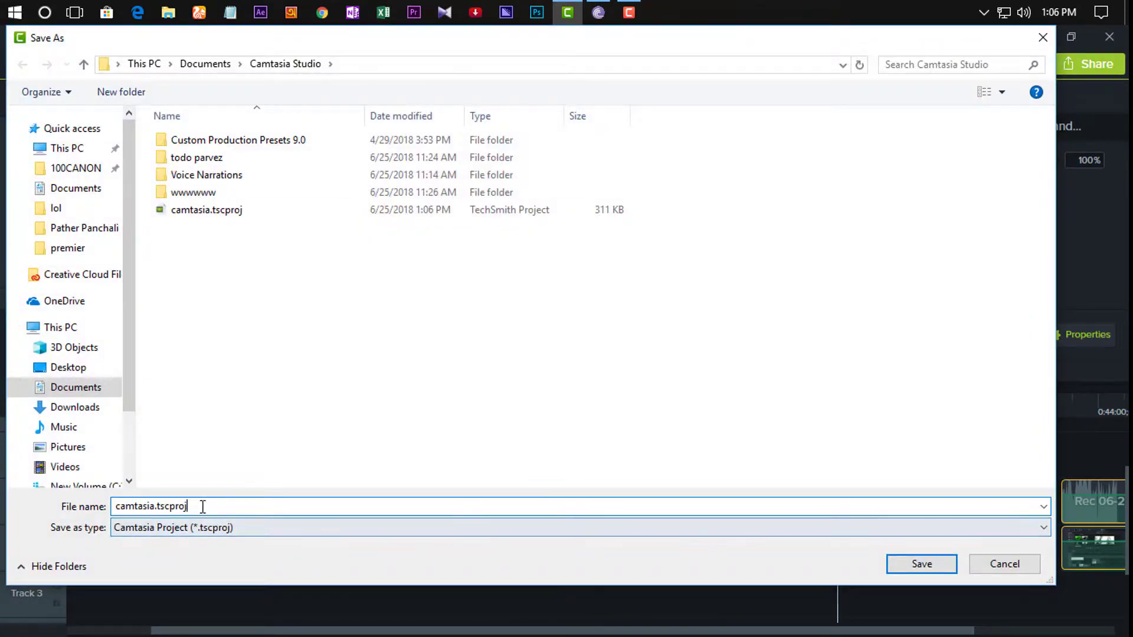
left_click_drag(203, 506, 128, 509)
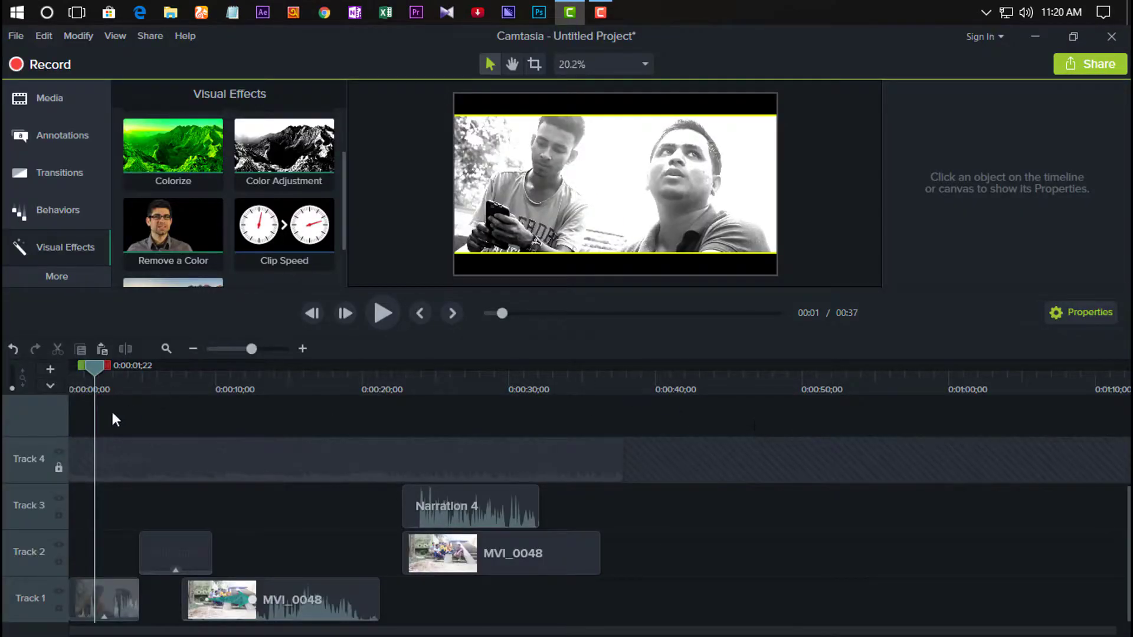
Step: Unlock Track 4, check the end of the timeline at 0:00:37;22, and return the playhead to the start
left_click(59, 468)
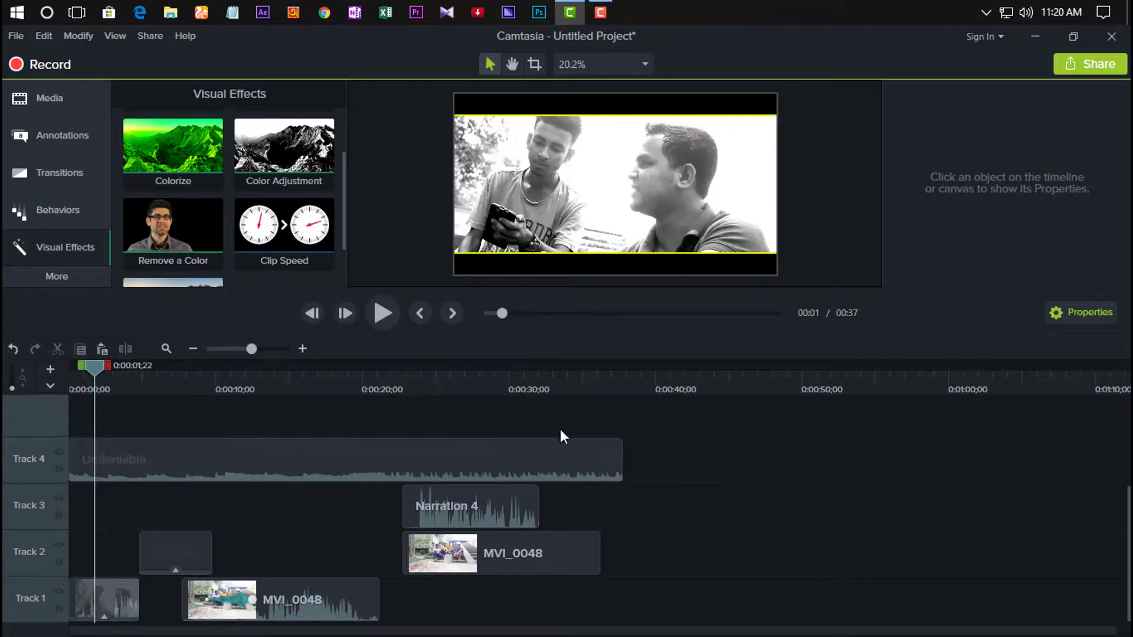
left_click(622, 390)
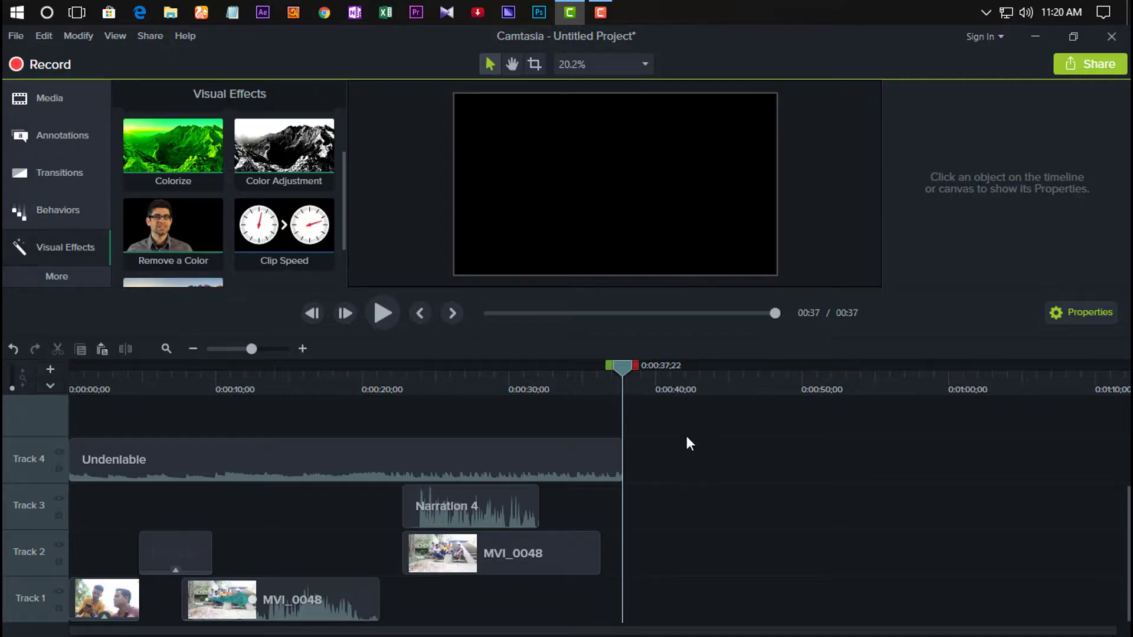
left_click_drag(624, 377, 218, 545)
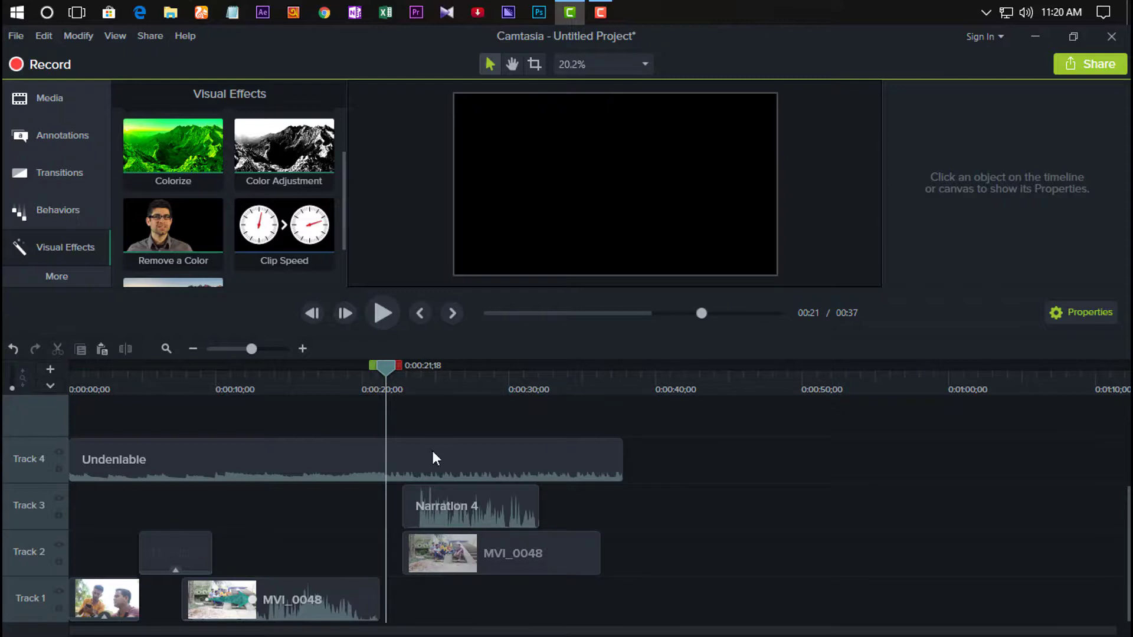
key("ctrl+Home")
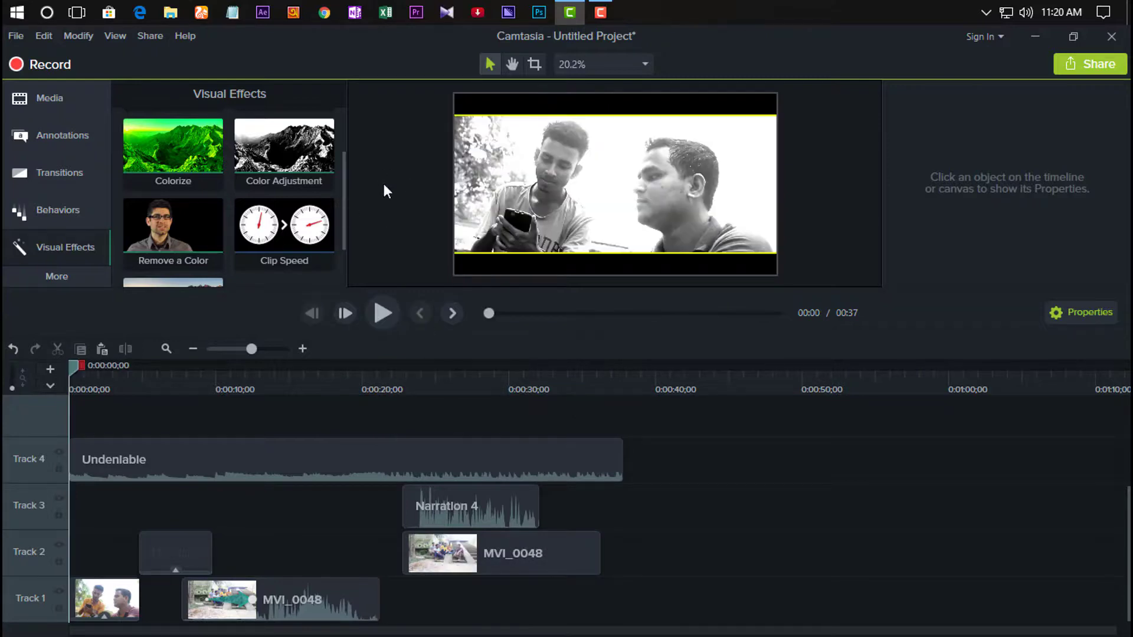
Step: Start exporting the project and choose to produce the video with the trial watermark
left_click(148, 37)
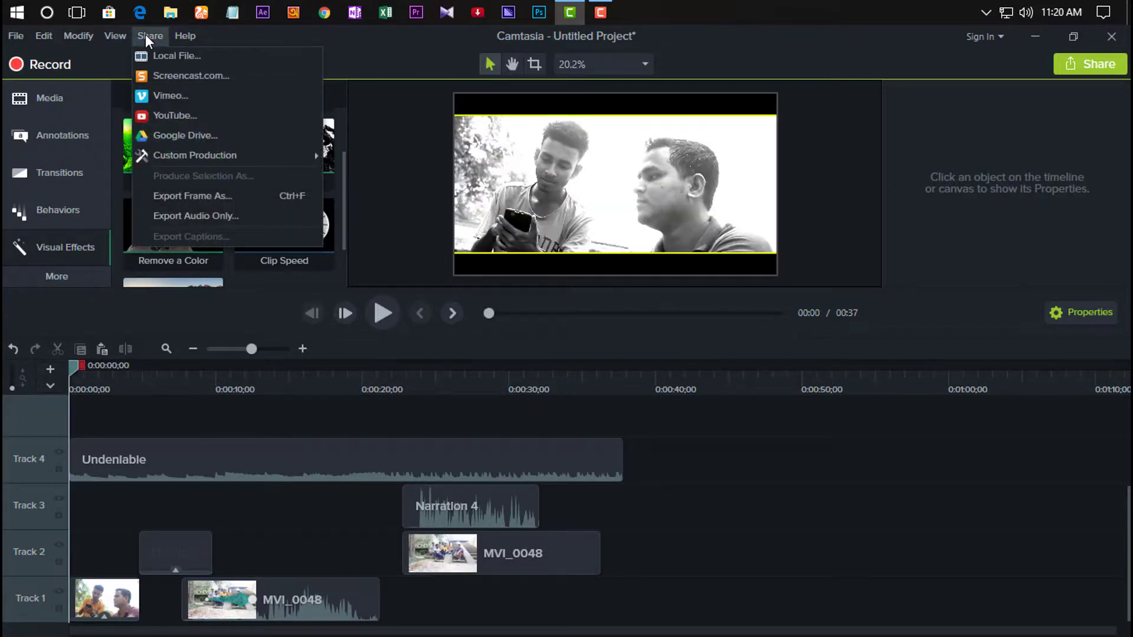
left_click(147, 36)
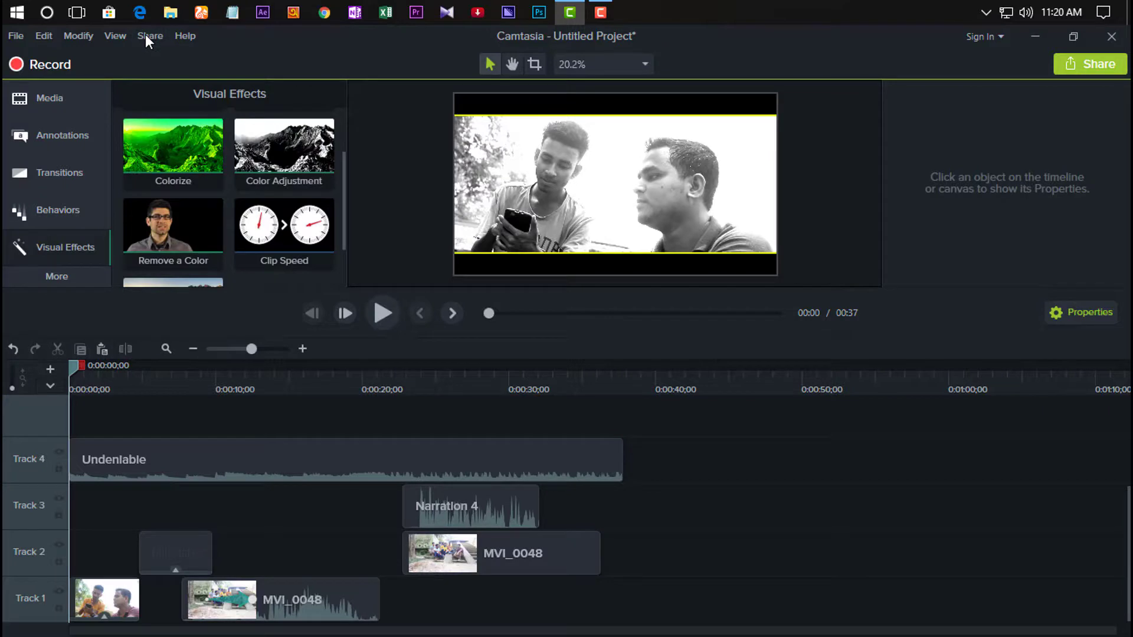
left_click(1079, 64)
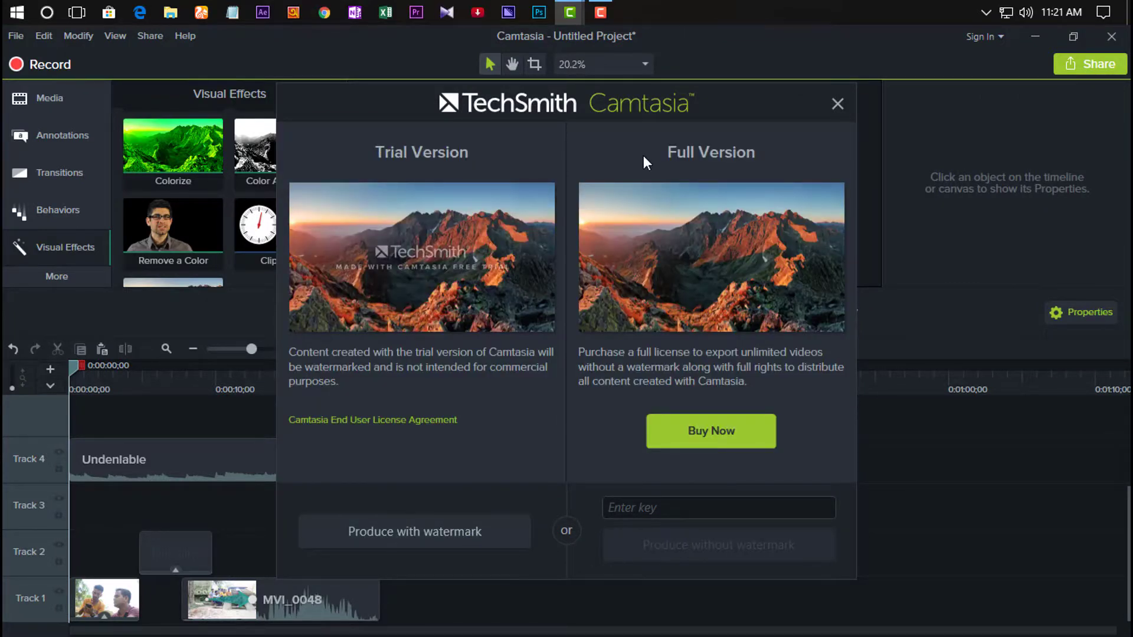
left_click_drag(668, 150, 755, 155)
left_click(749, 157)
left_click(723, 512)
left_click(430, 540)
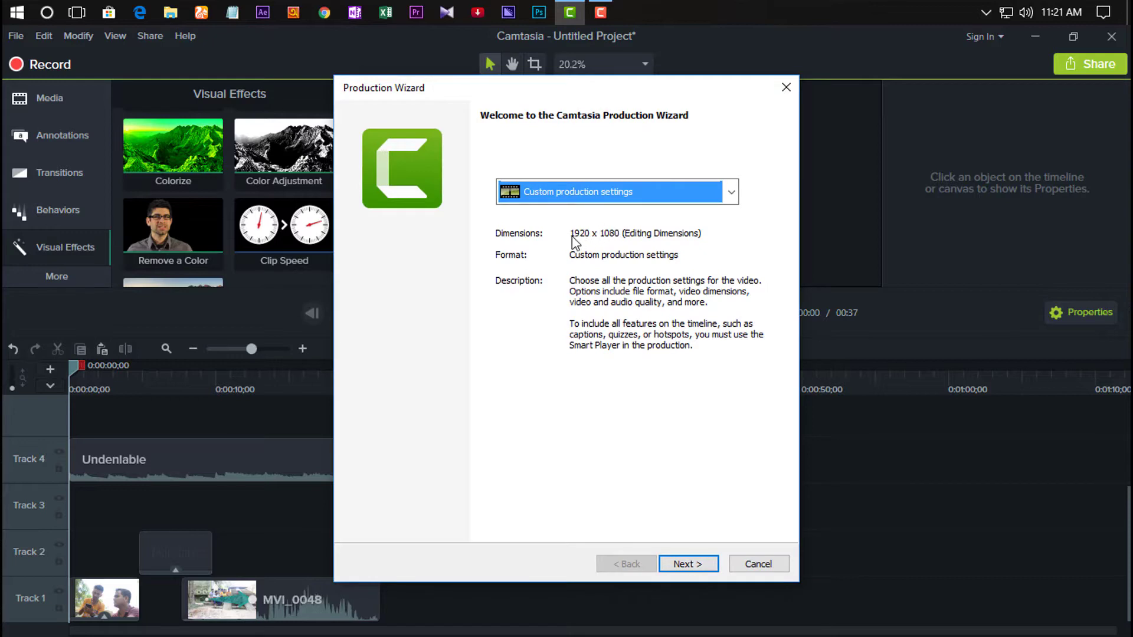
Step: Accept Custom production settings and MP4 - Smart Player (HTML5), raise the video encoding quality, and review the size and controller options
left_click(690, 564)
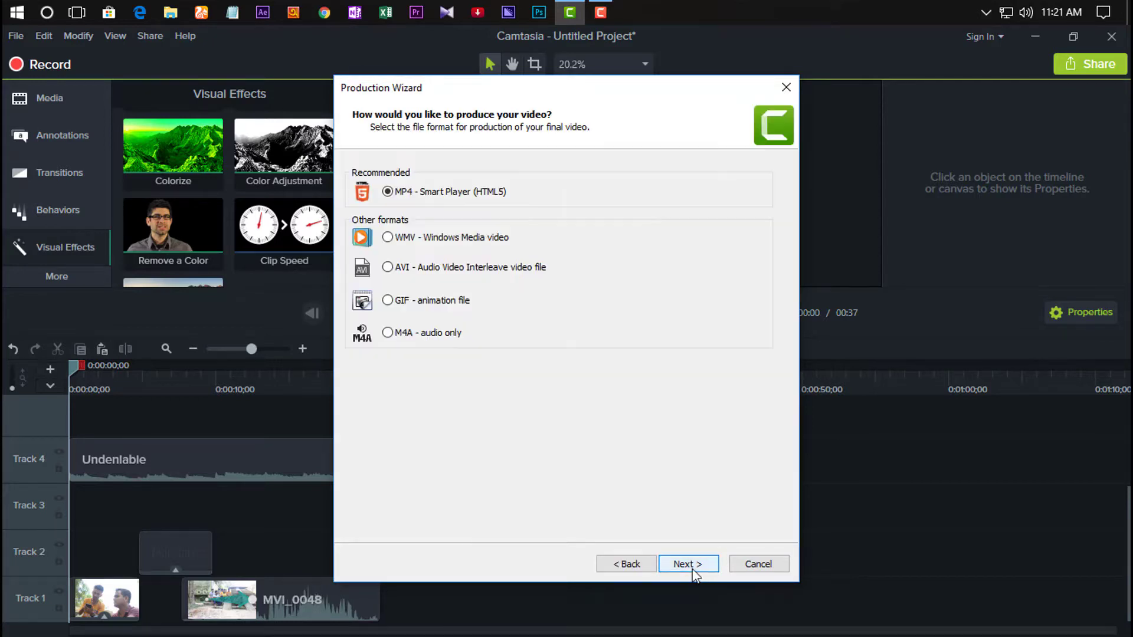
left_click(687, 566)
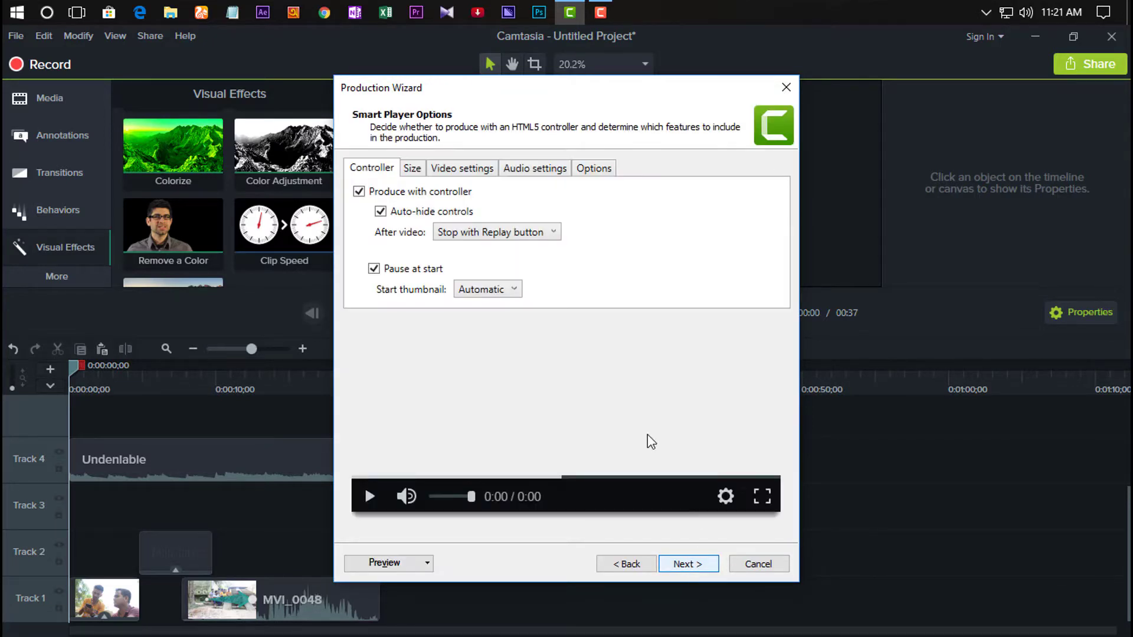
left_click(456, 170)
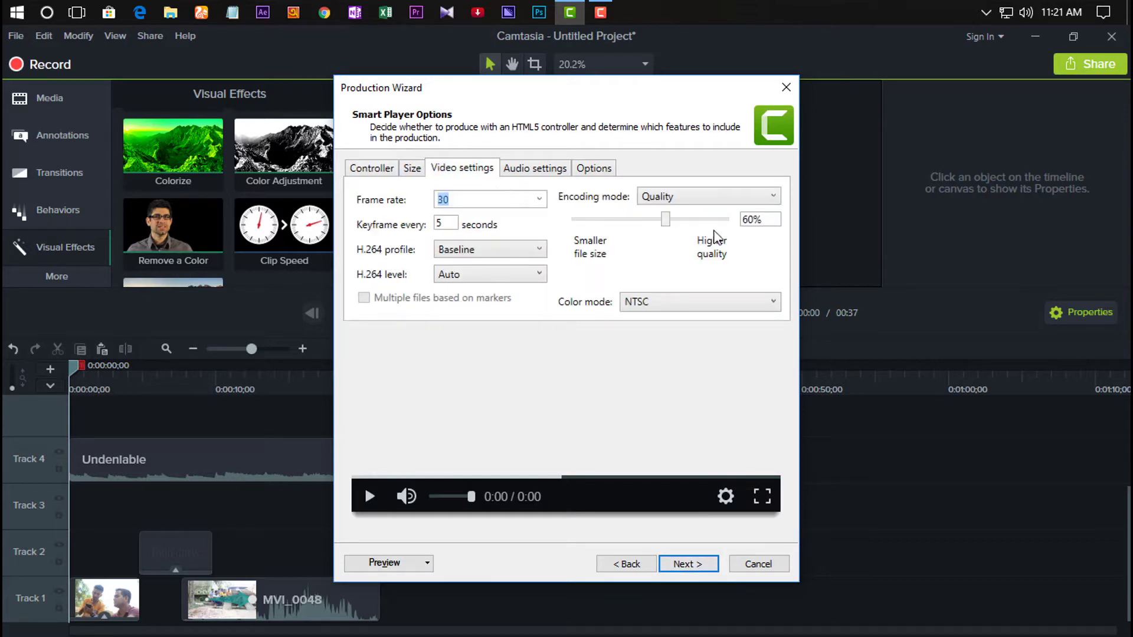
left_click_drag(668, 222, 692, 220)
left_click(375, 170)
left_click(412, 169)
left_click(370, 168)
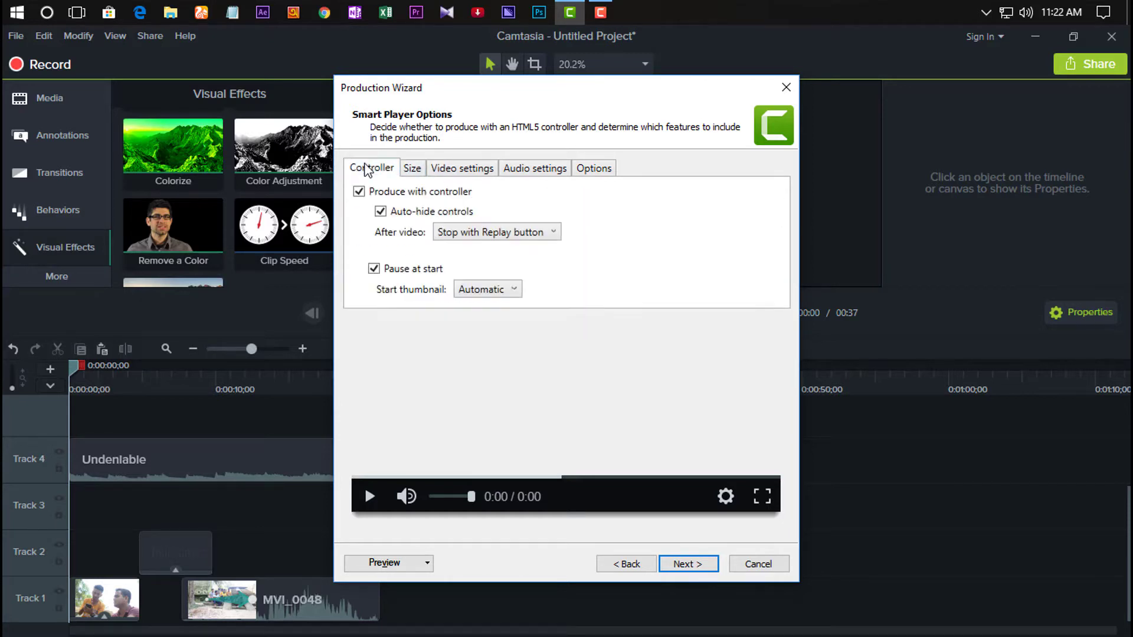
Step: Keep the default video options, enter the creator's name as the production name, and produce the video in the Camtasia Studio folder
left_click(688, 563)
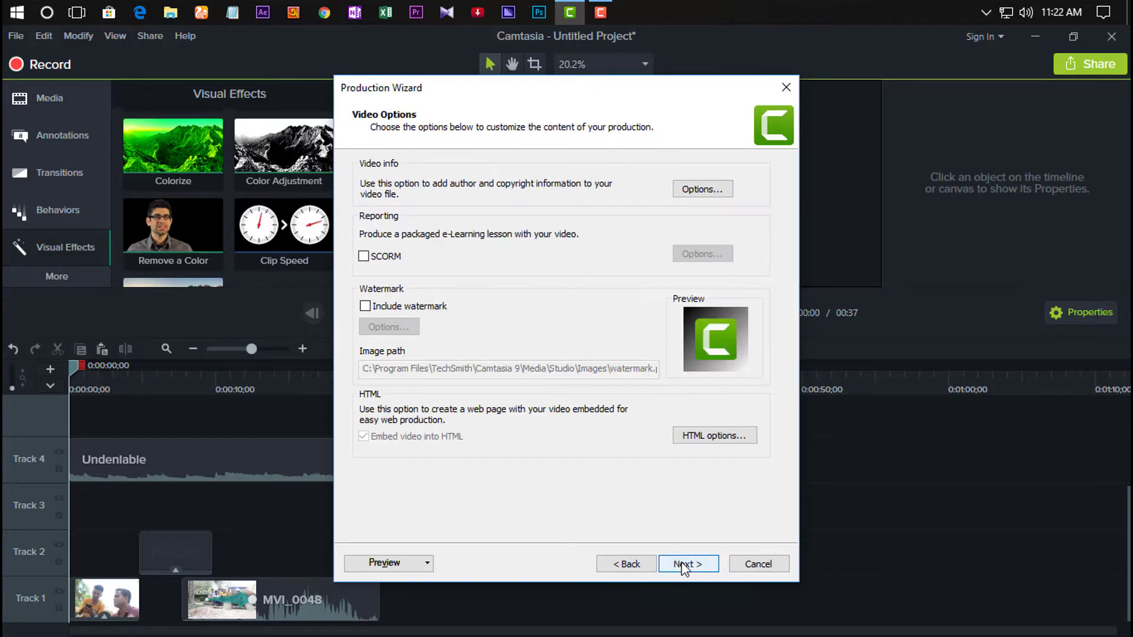
left_click(690, 564)
left_click(441, 208)
left_click_drag(441, 208, 362, 207)
type("t")
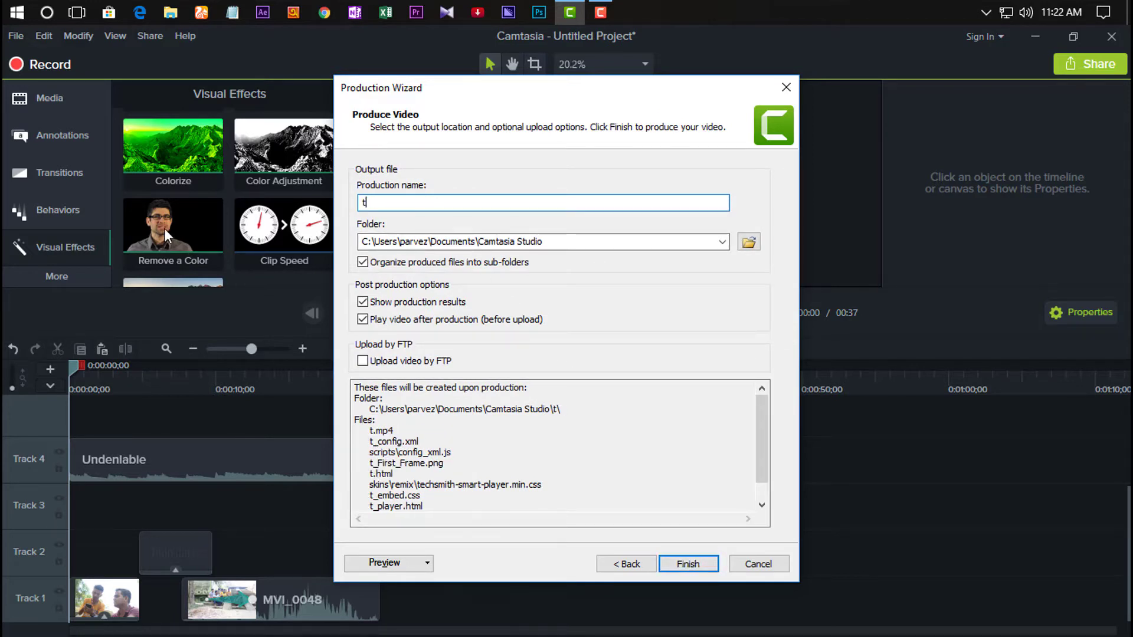
type("odo parvez")
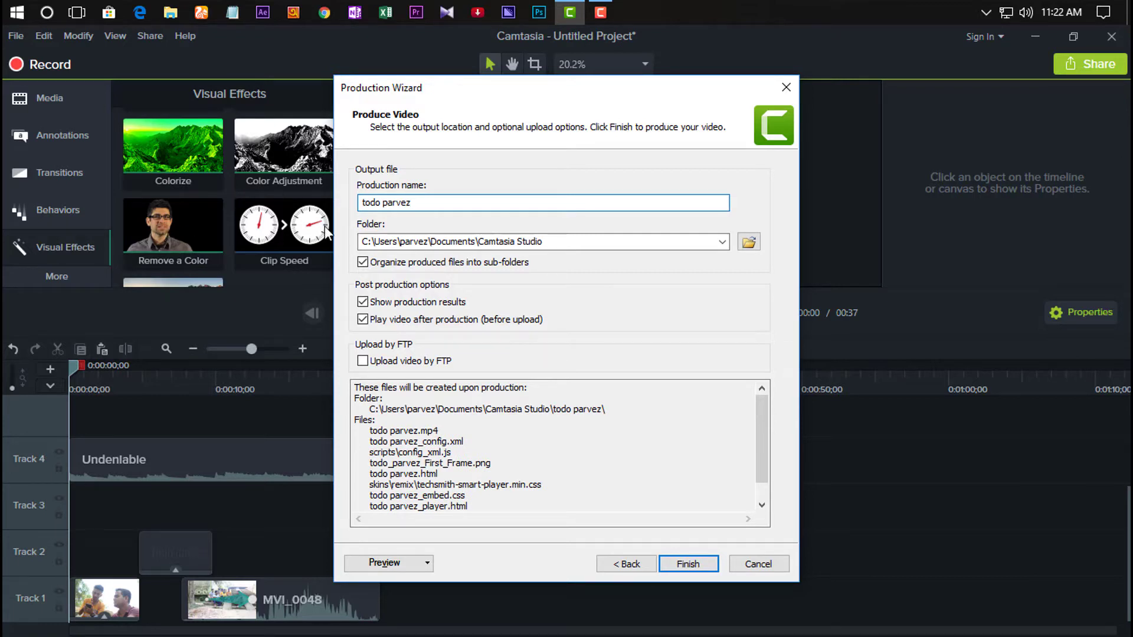
left_click(687, 565)
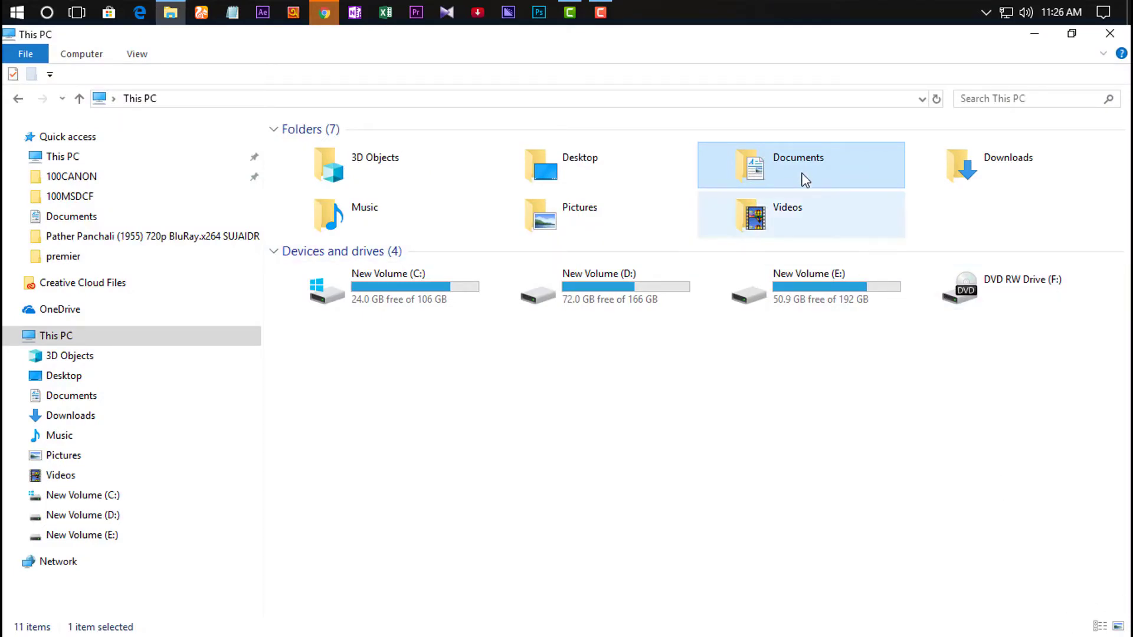
Step: In File Explorer, open the production's subfolder in Documents\Camtasia Studio and play the produced MP4 in KMPlayer
double_click(806, 181)
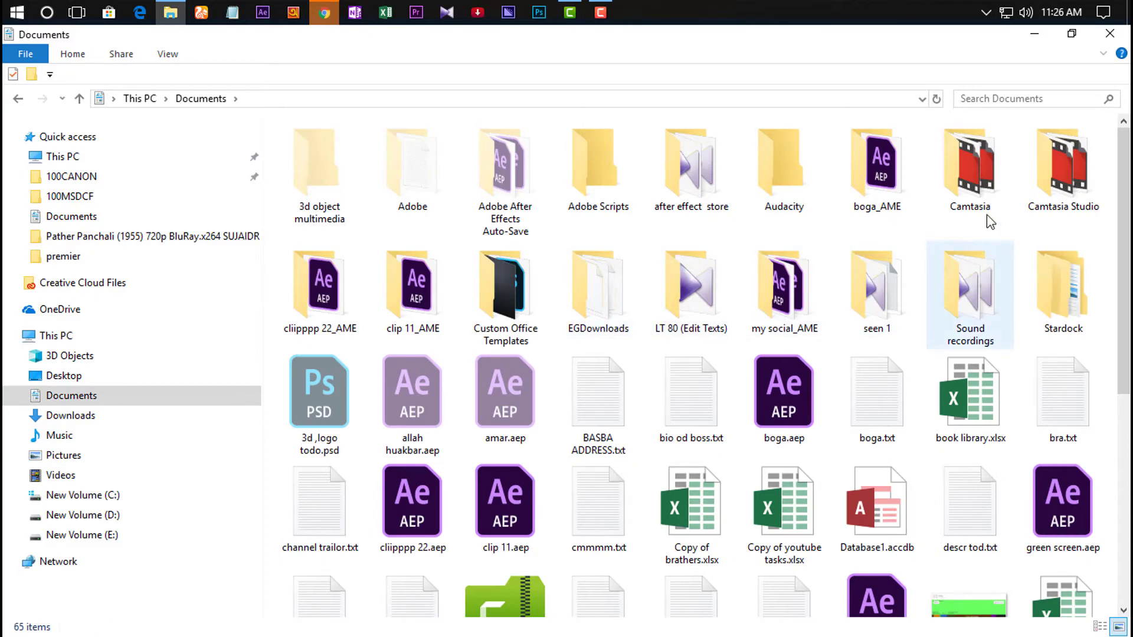
double_click(1056, 174)
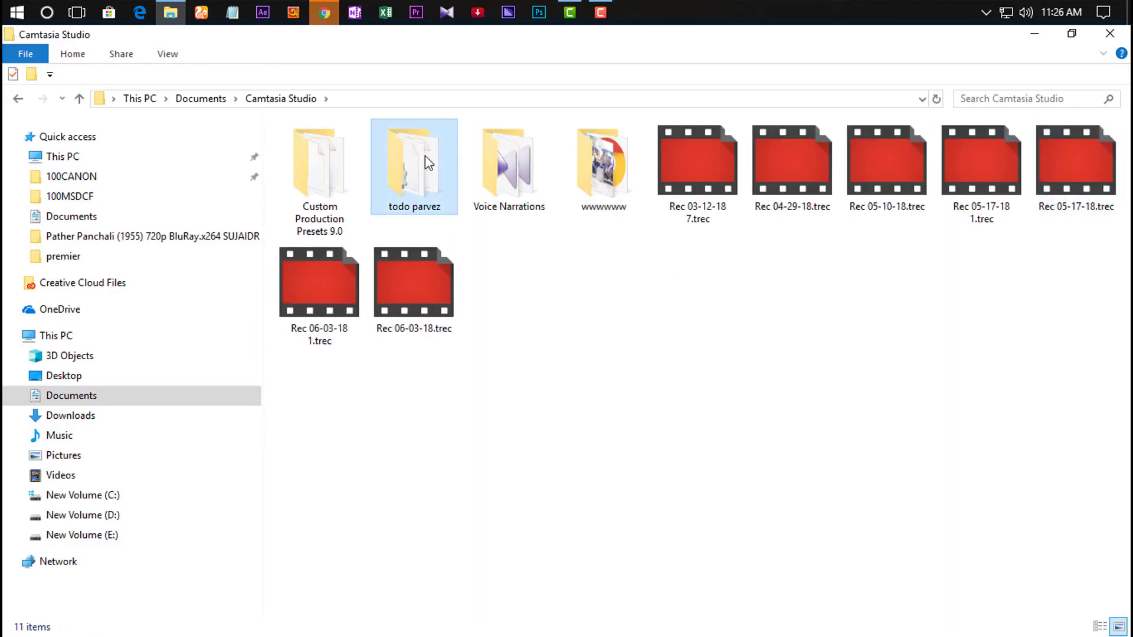
double_click(425, 156)
left_click(329, 202)
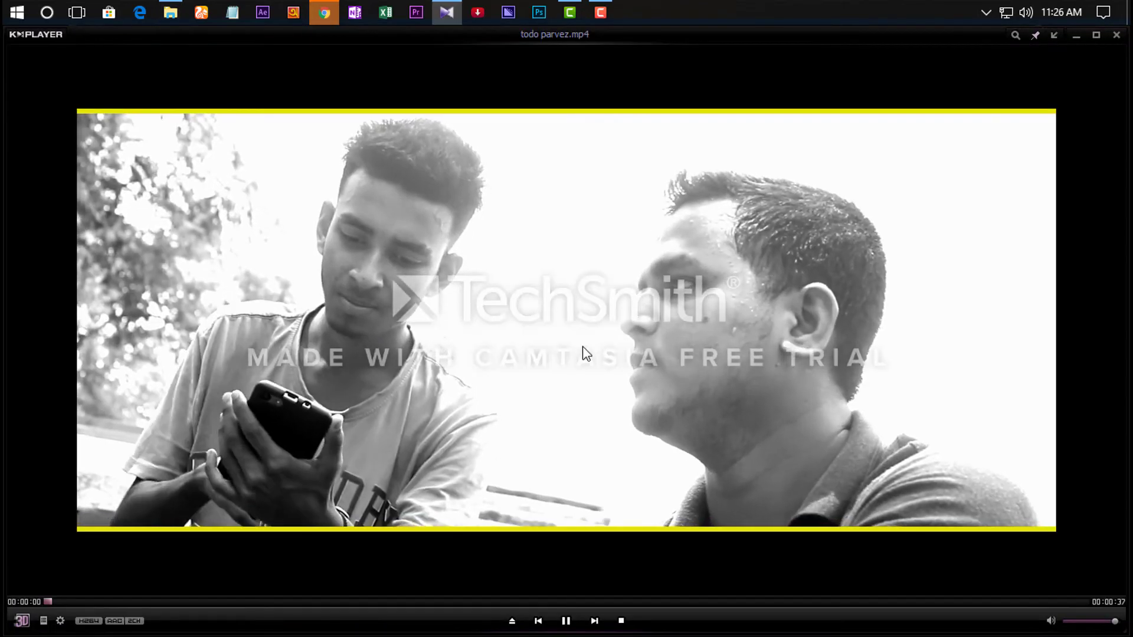
left_click(511, 340)
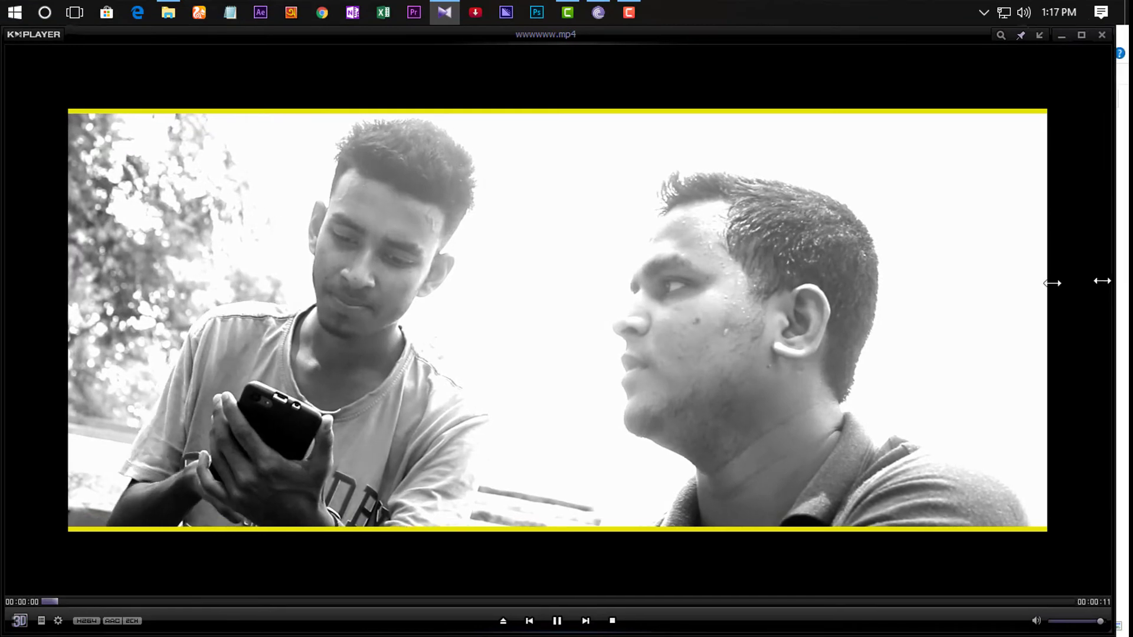
Step: Shrink the KMPlayer window playing wwwwww.mp4 to about 1136x664 and reposition it on the desktop
left_click_drag(1100, 278, 948, 283)
left_click_drag(531, 291, 630, 303)
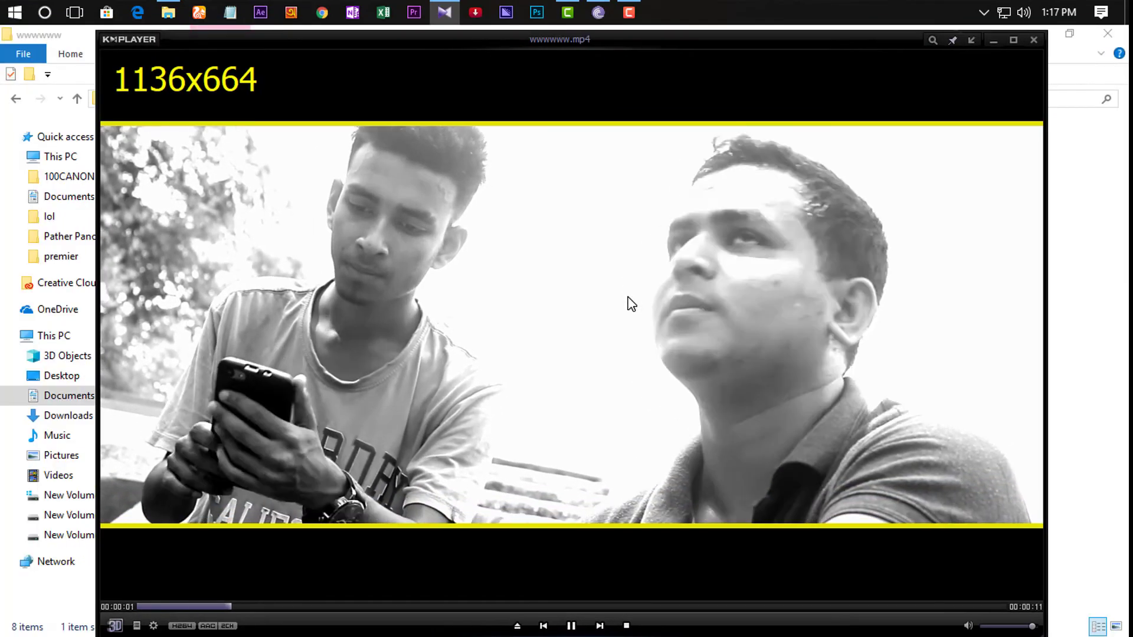